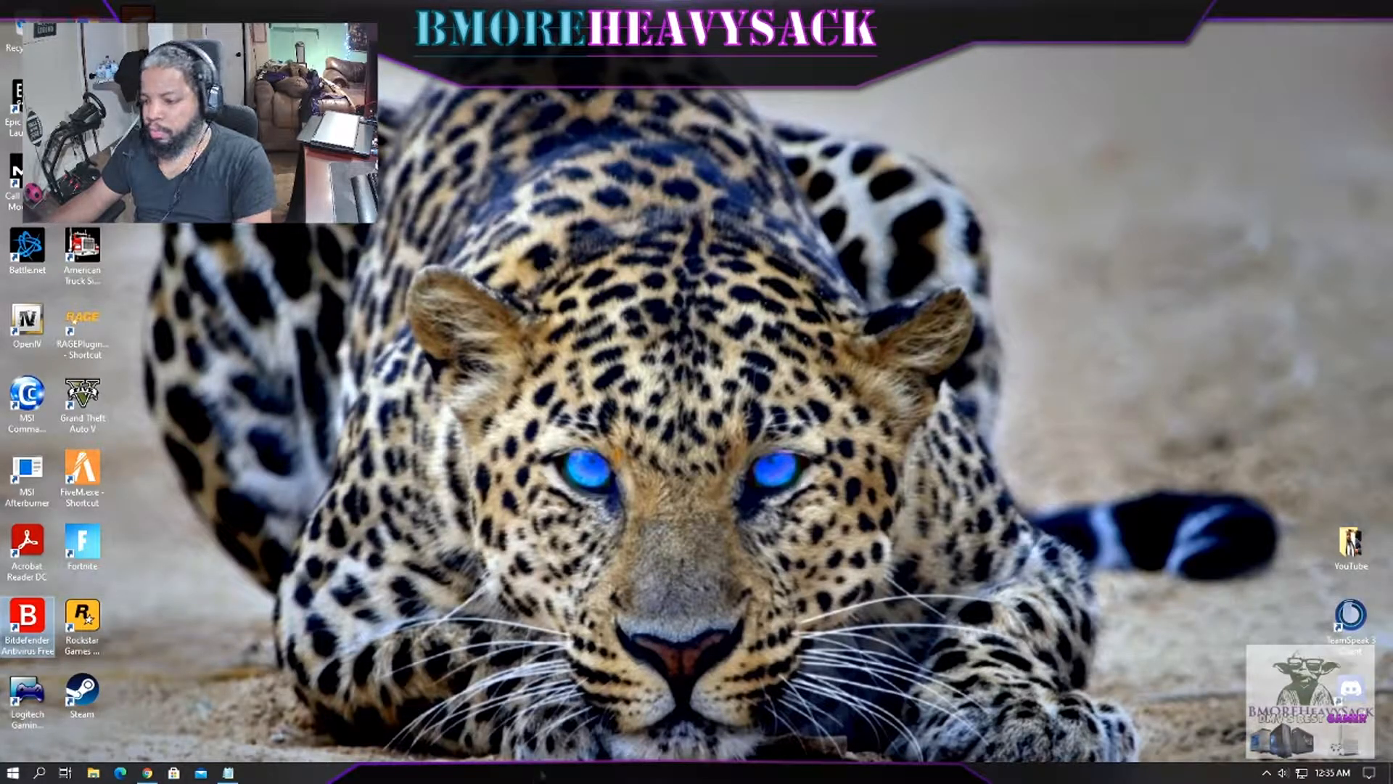
Step: Open Task Manager to review the running processes and their memory use
right_click(606, 775)
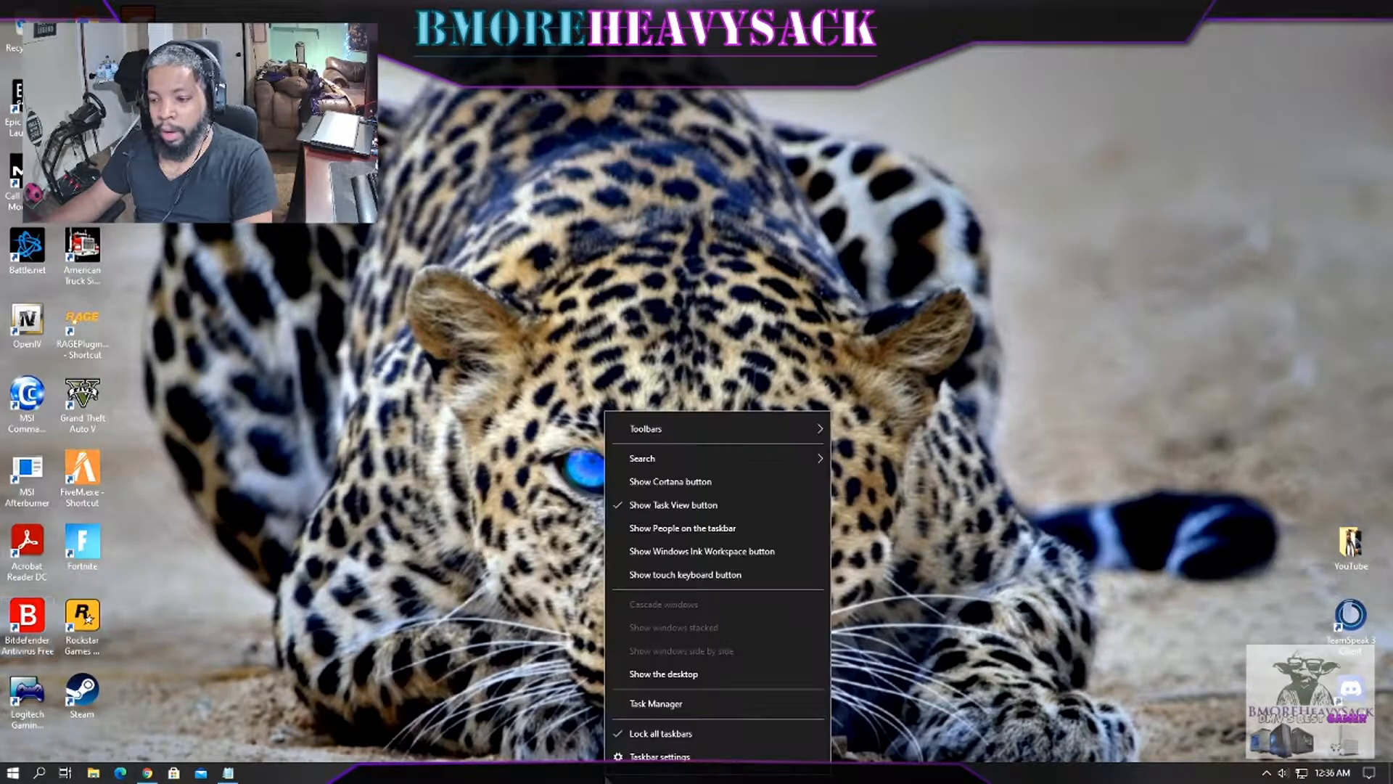
click(721, 711)
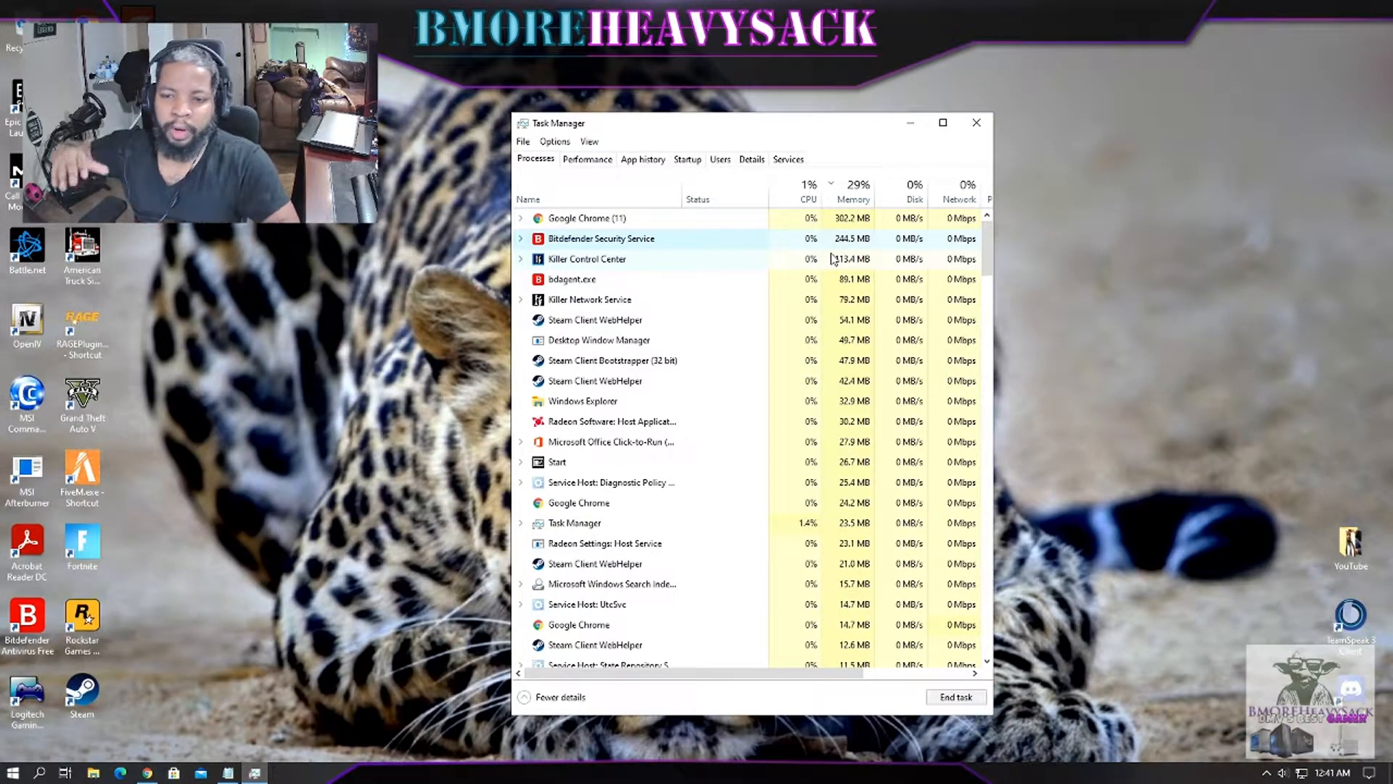
Step: Switch to Chrome and look through all ten top picks in PCMag's Best Antivirus Protection for 2021 article
key(alt+Tab)
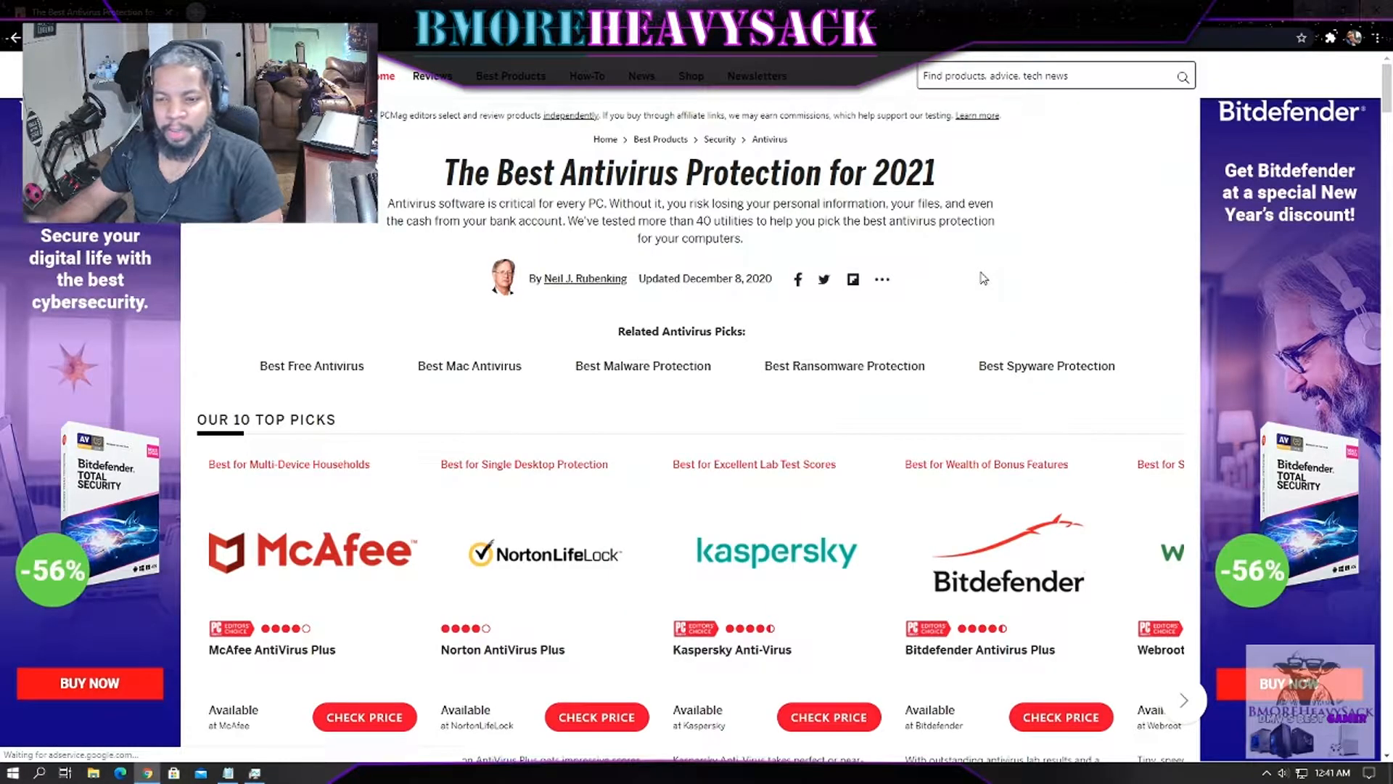
scroll(980, 278, down, 2)
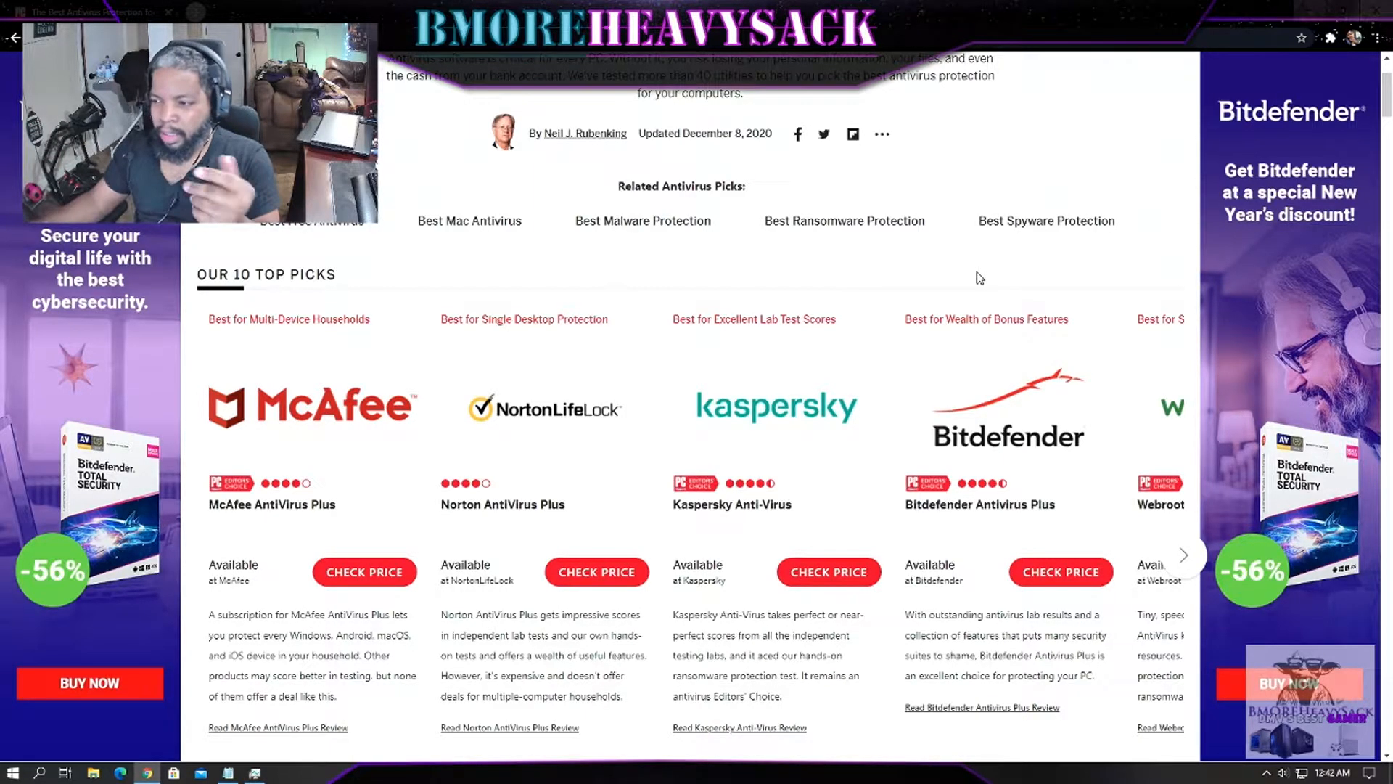
scroll(976, 279, down, 2)
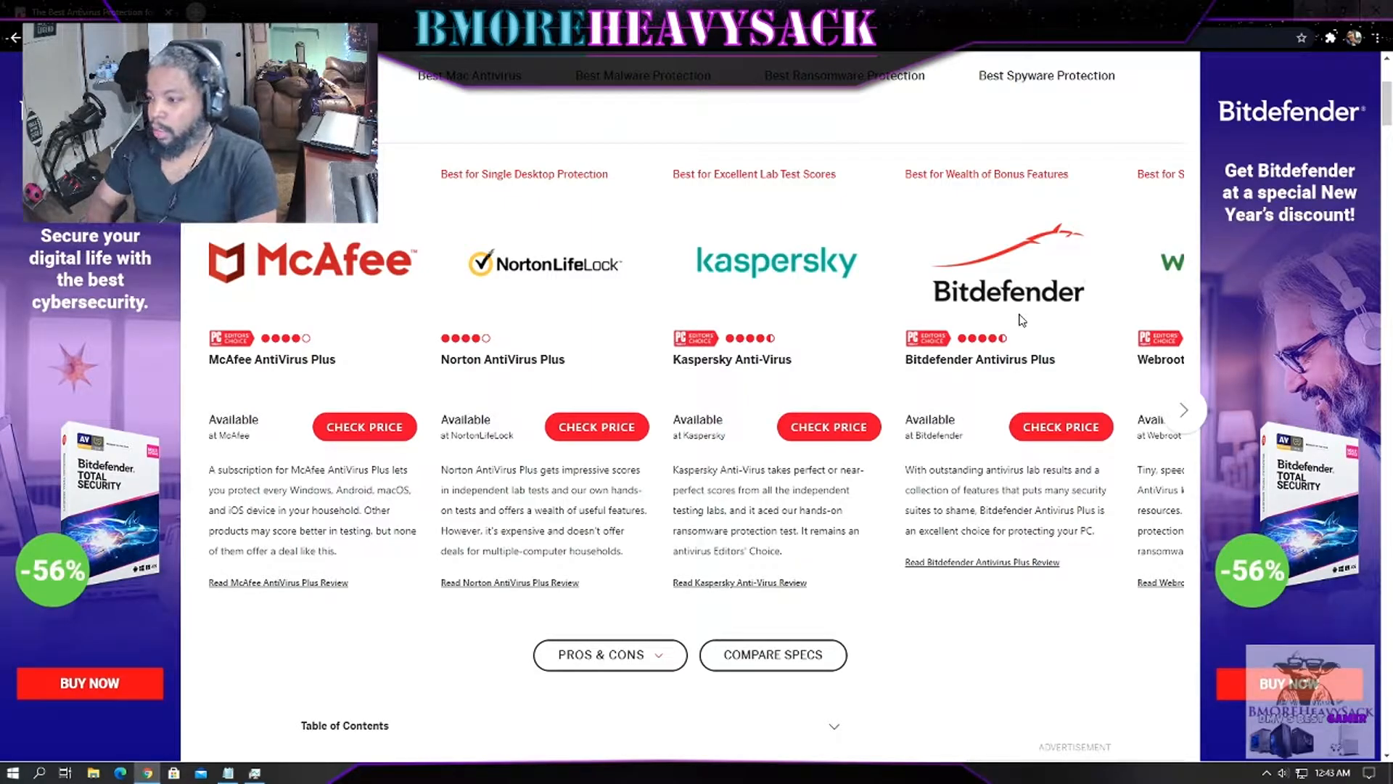
click(1183, 410)
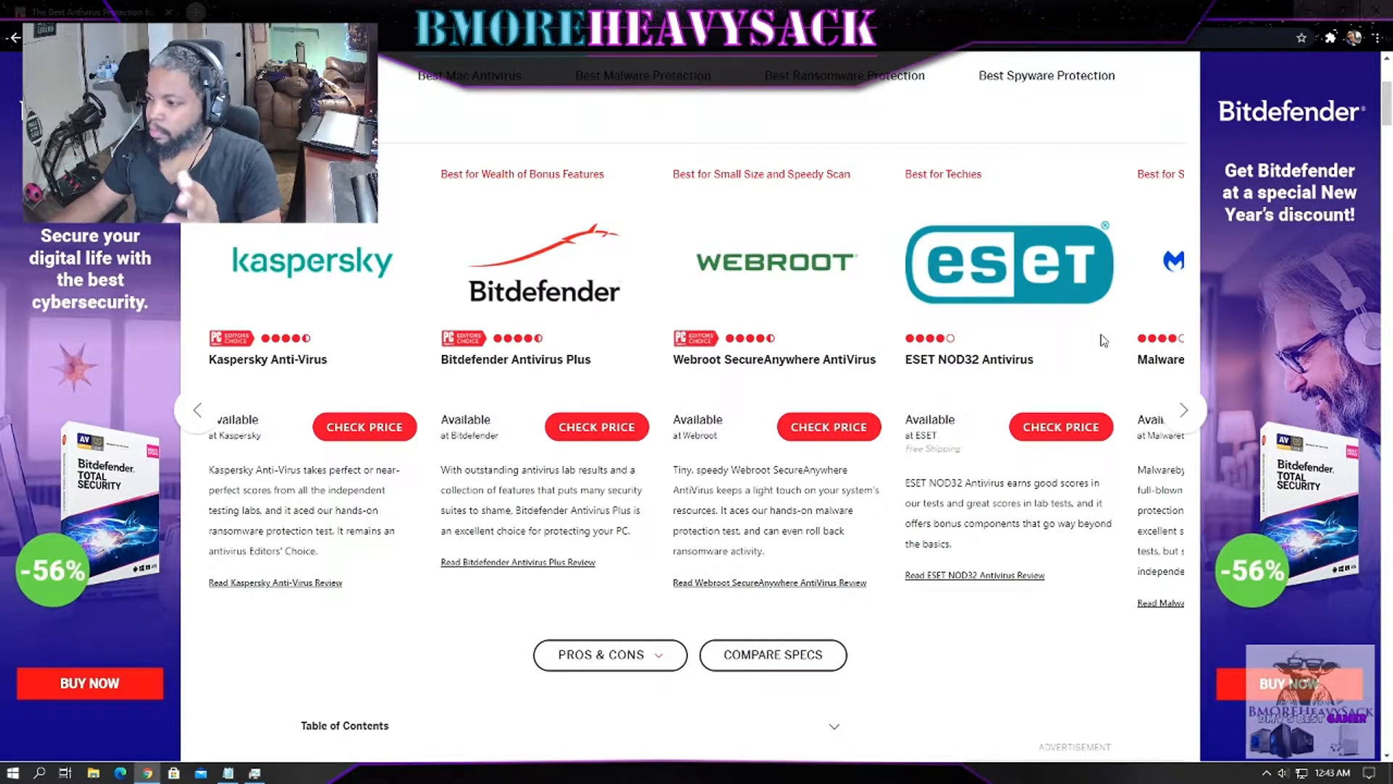
click(1181, 411)
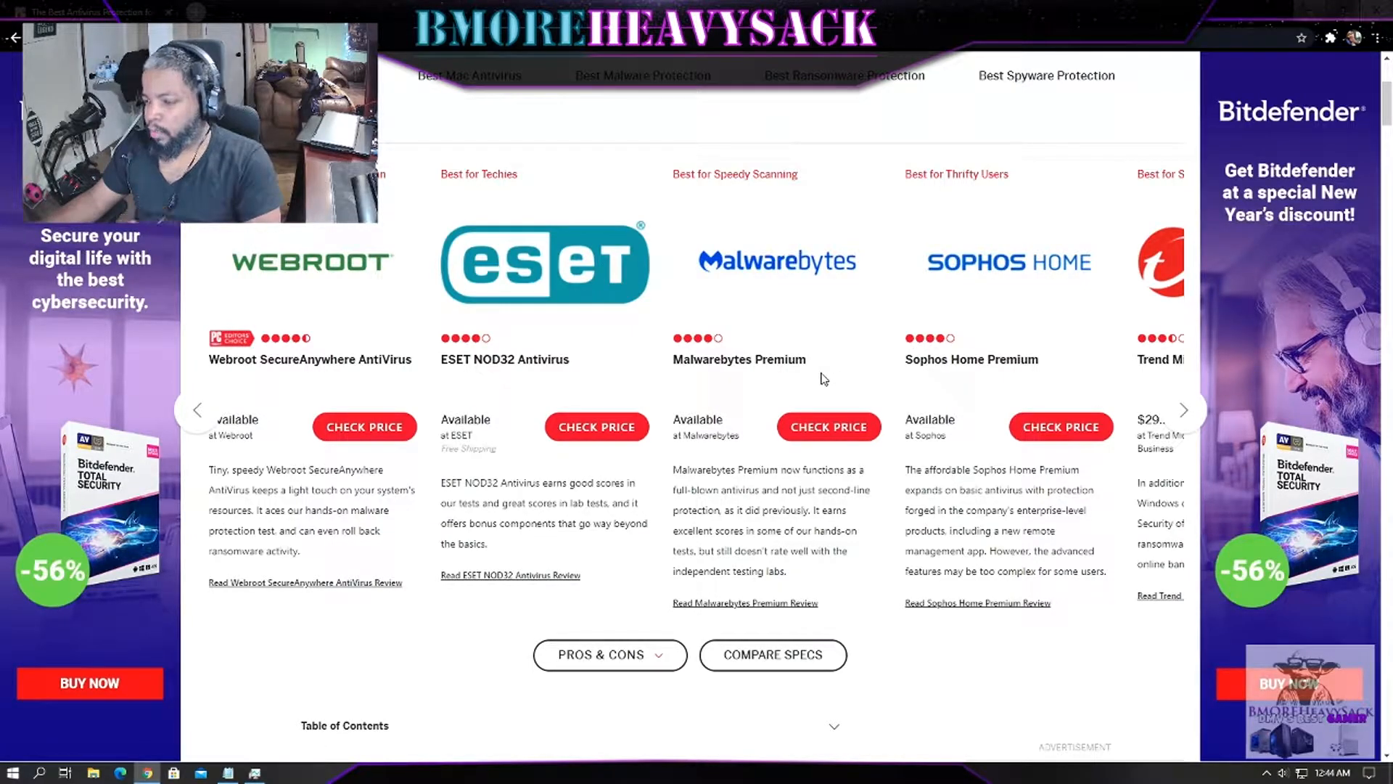
click(1184, 410)
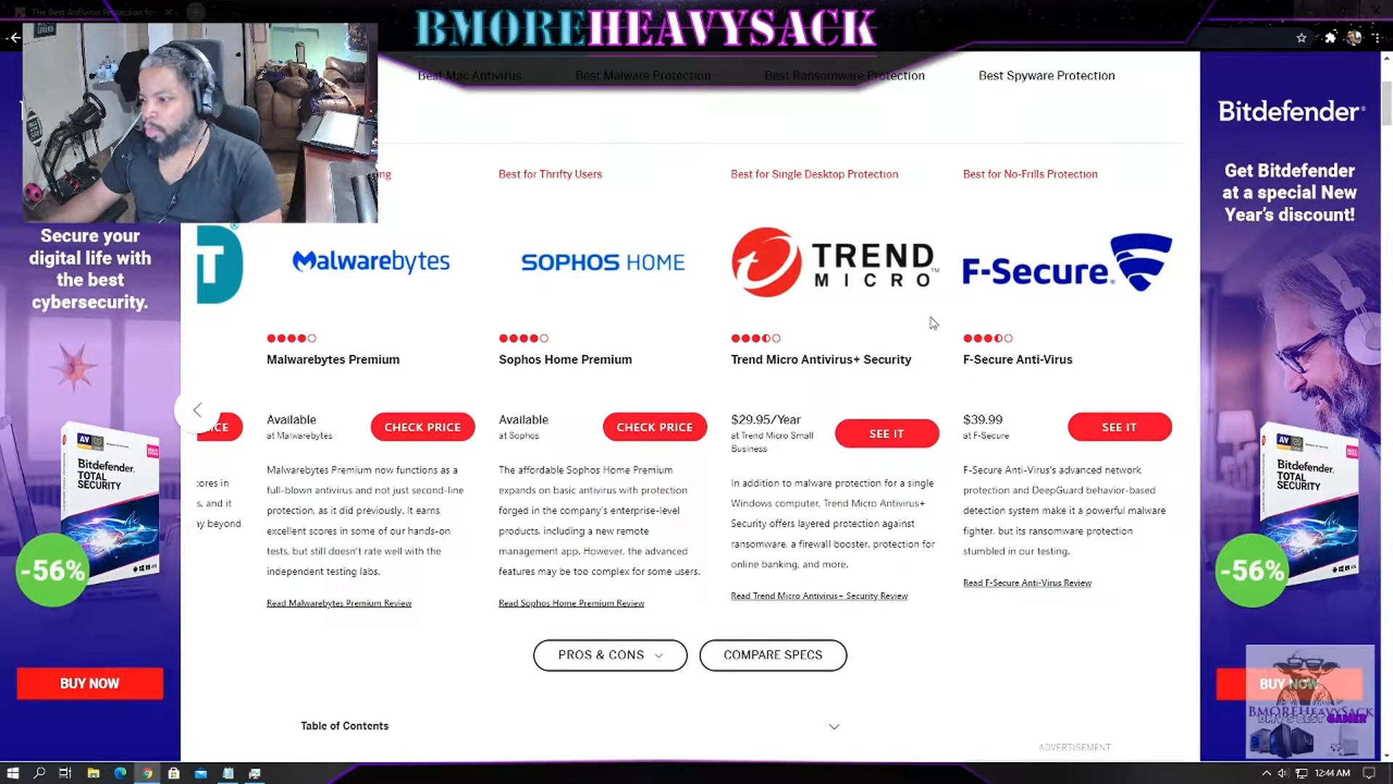
click(199, 411)
click(199, 411)
click(199, 411)
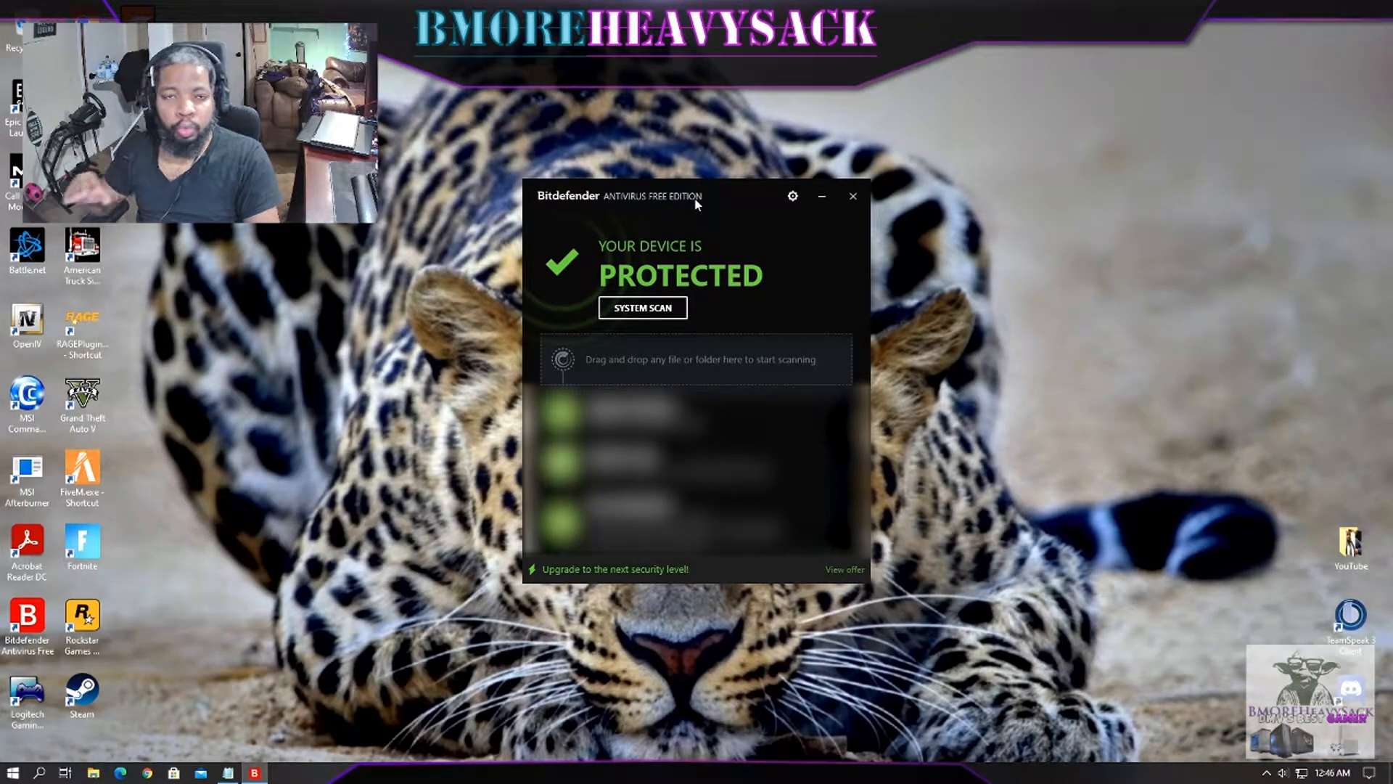
Step: Open the Rockstar Games Launcher shortcut's file location and find the Rockstar Games folder within Program Files on the Gaming (G:) drive
click(792, 196)
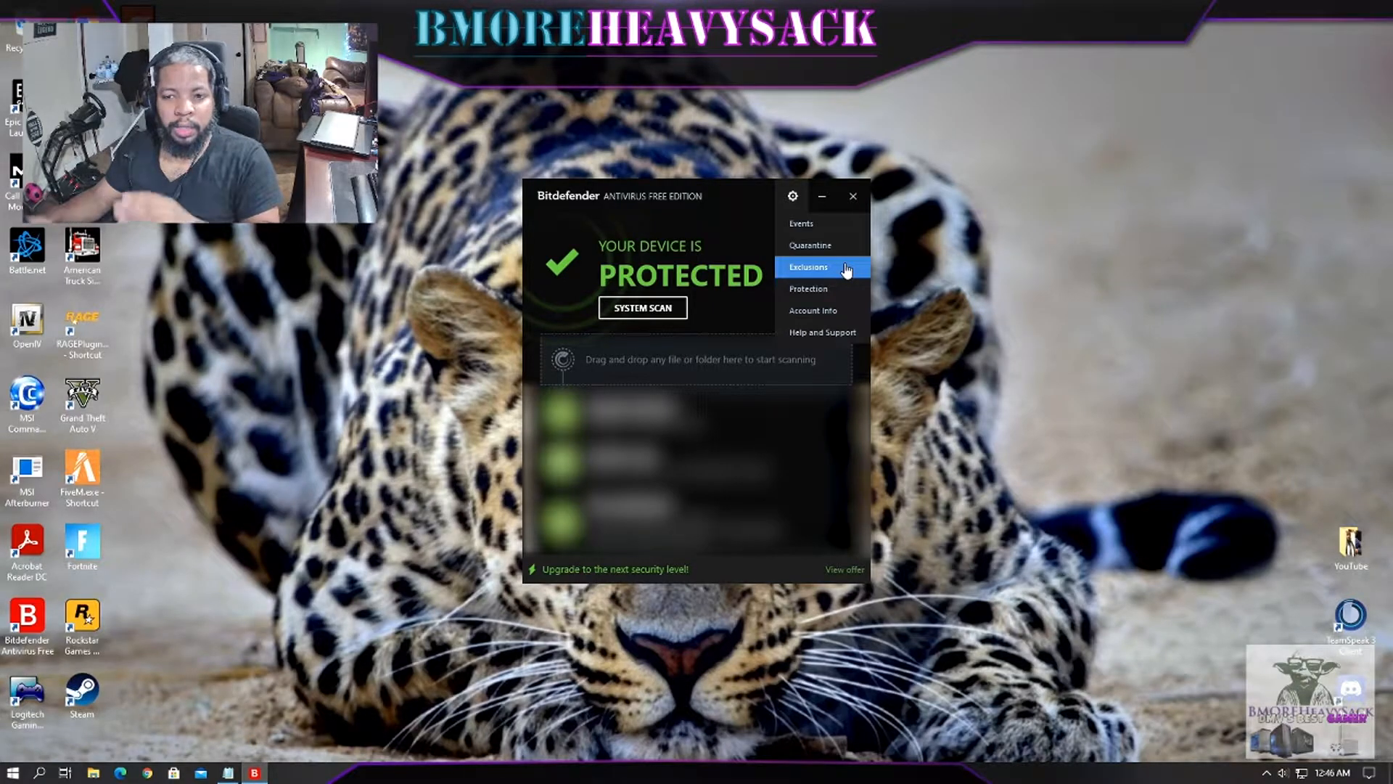
right_click(90, 607)
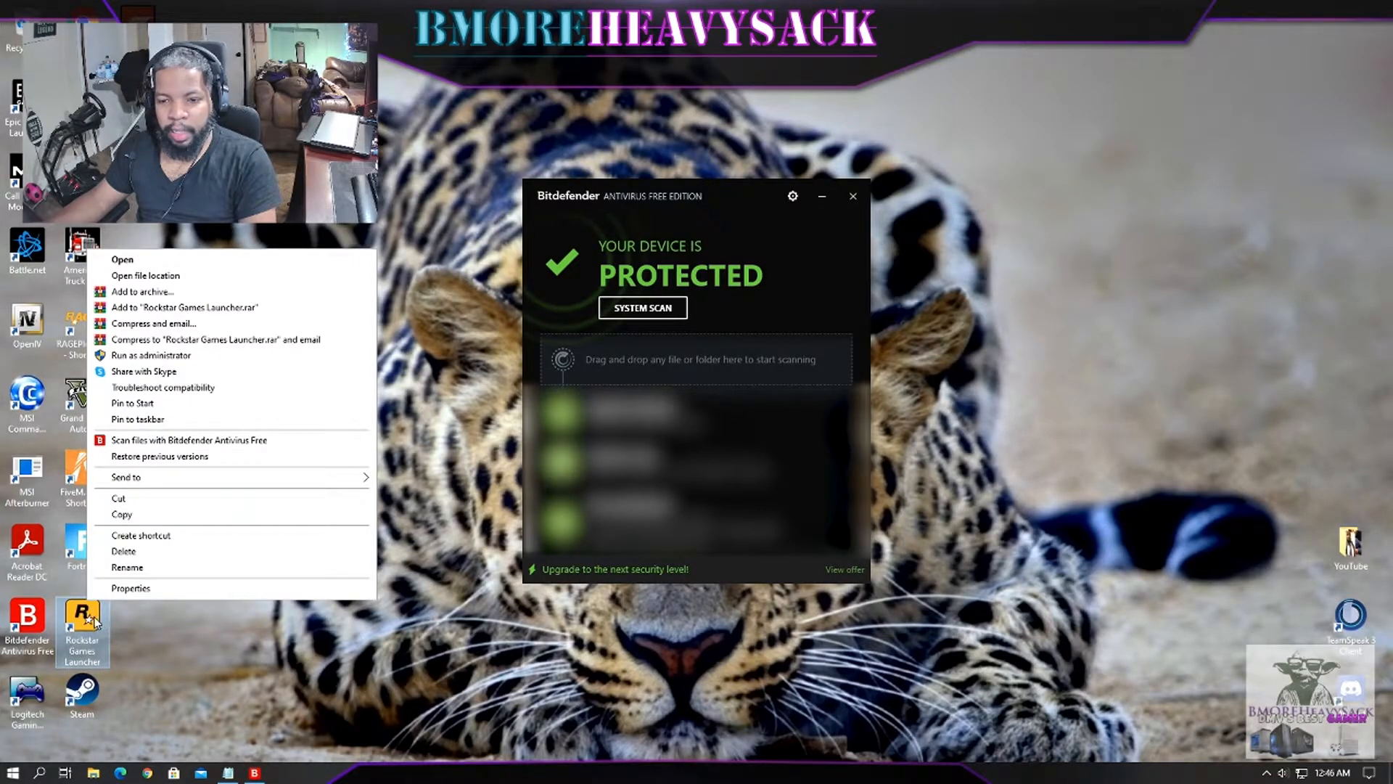
click(158, 276)
click(685, 172)
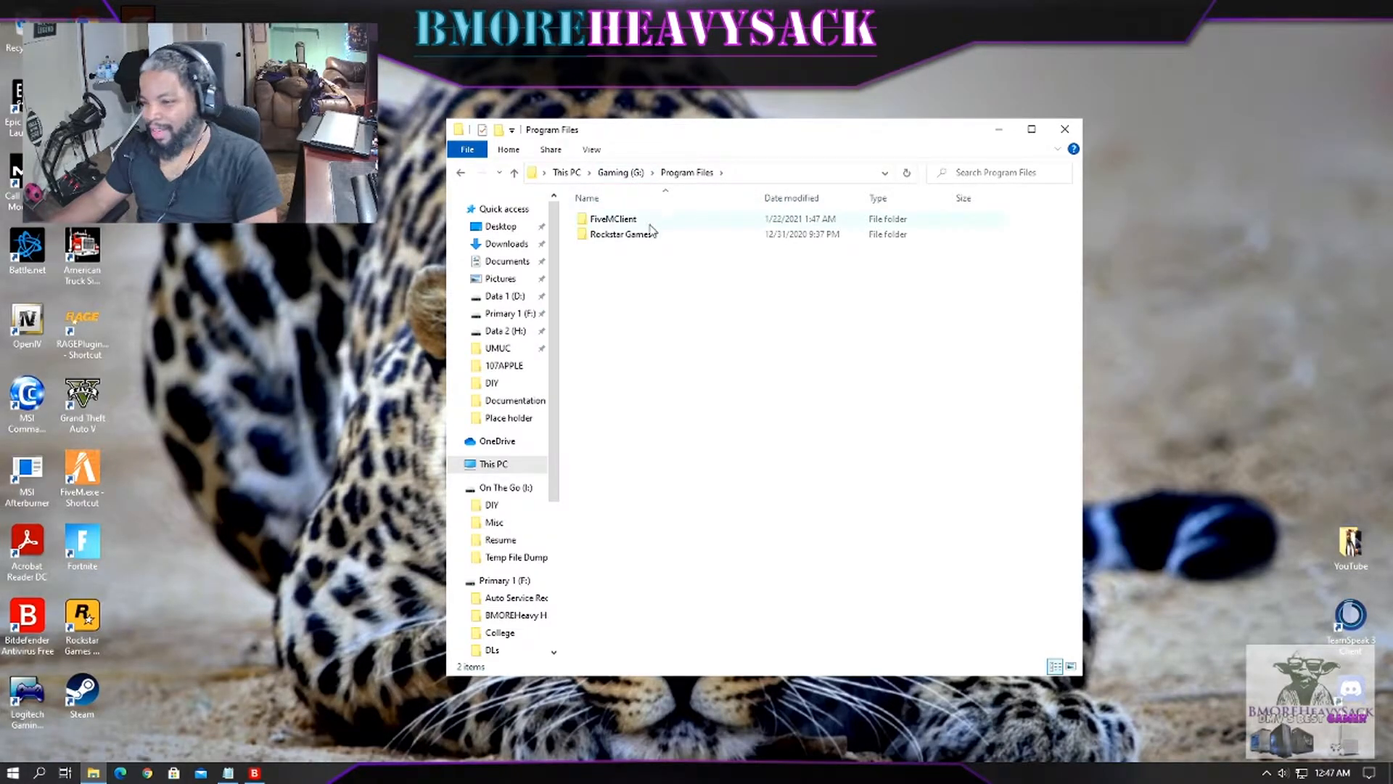
click(615, 235)
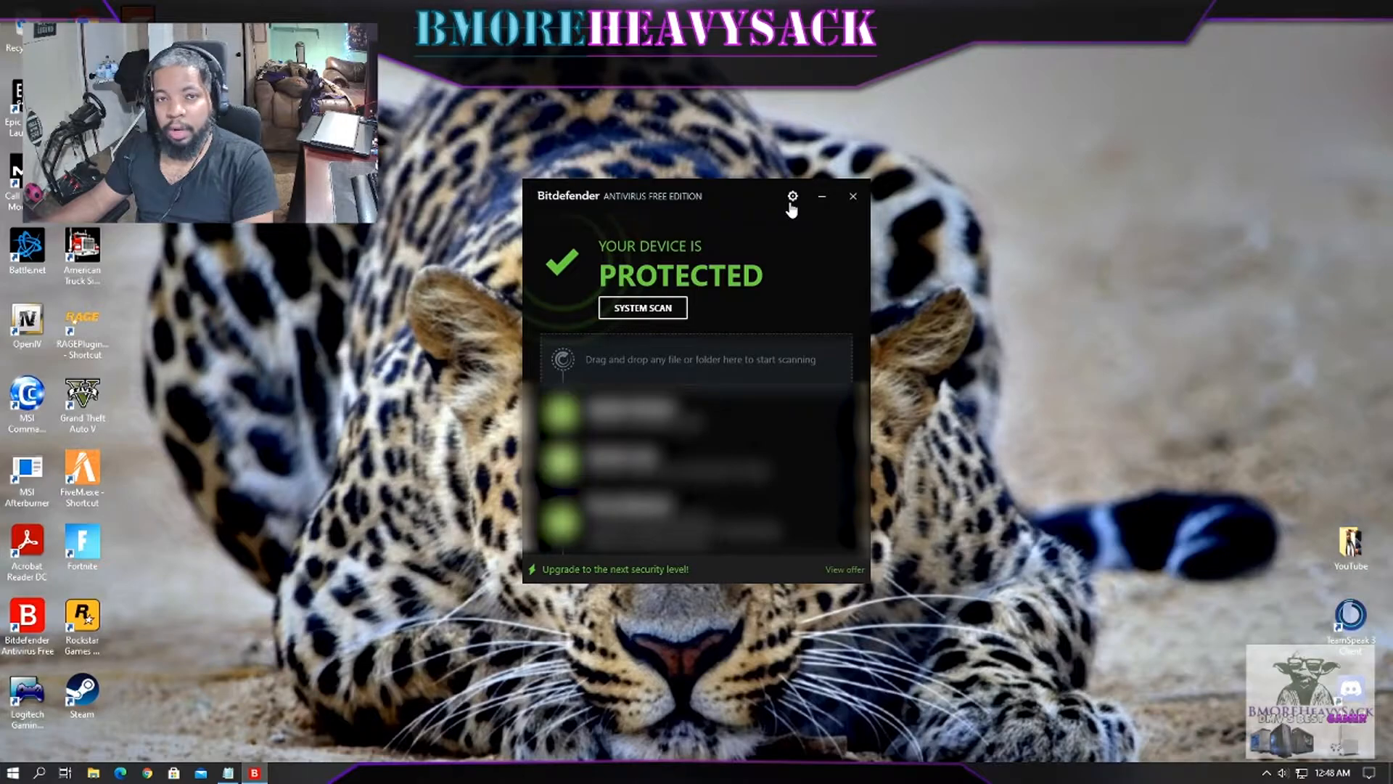
Step: Open Bitdefender's exclusions and start a new folder exclusion, opening the folder picker
click(790, 203)
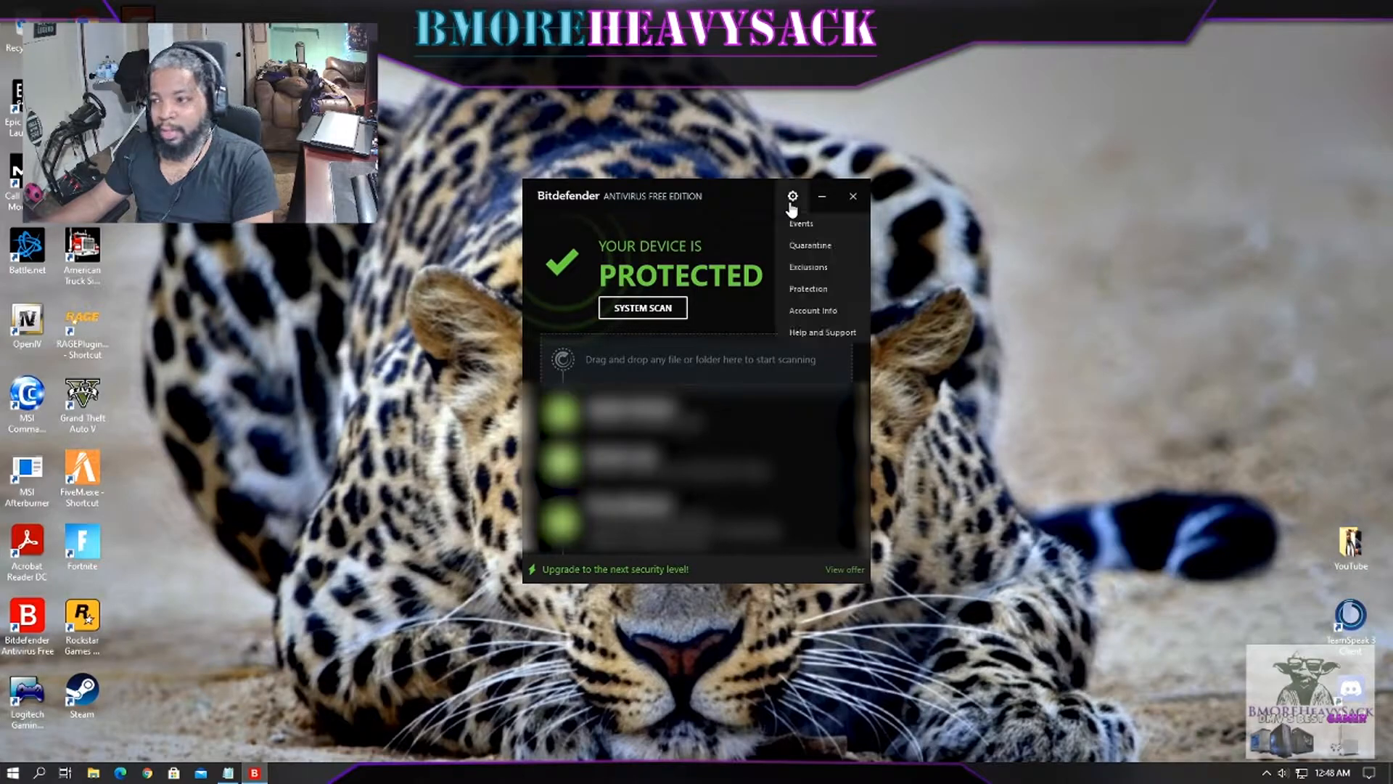
click(855, 270)
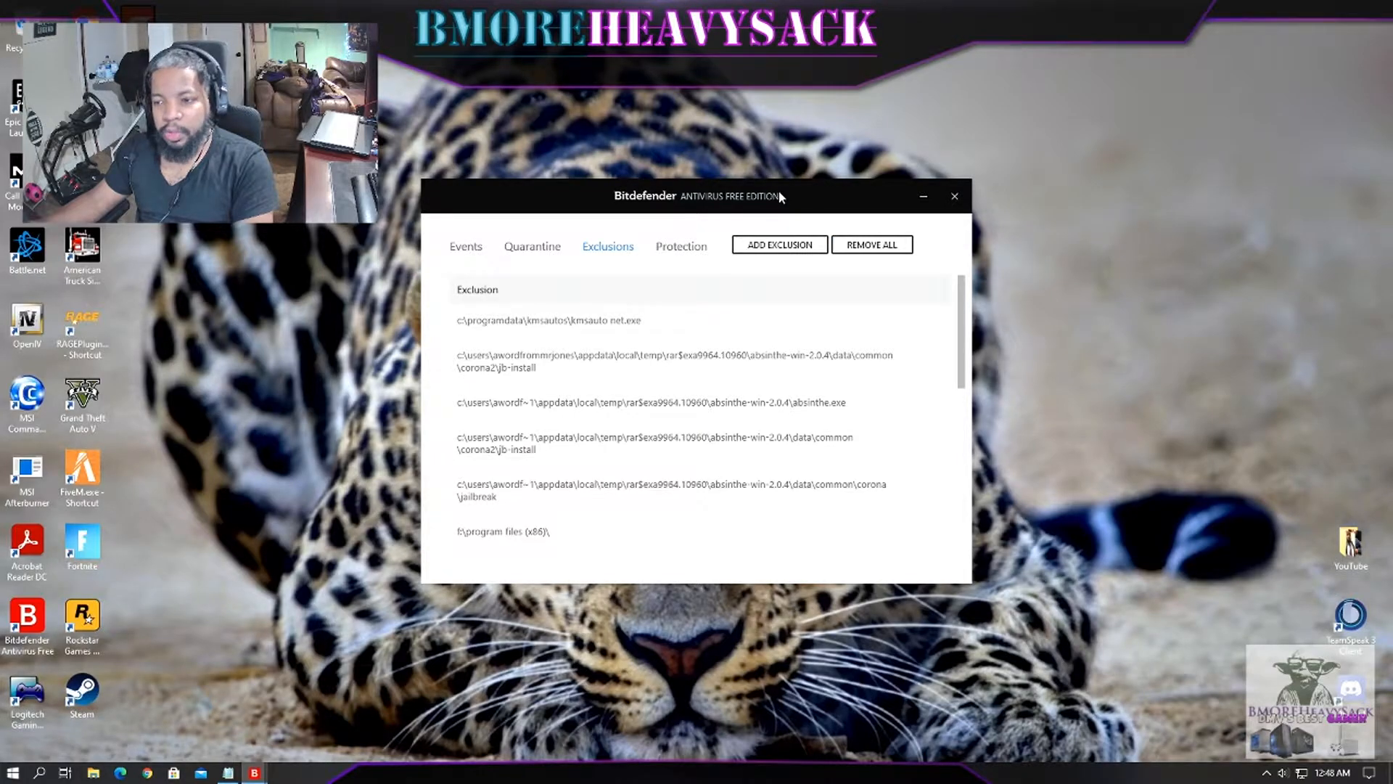
click(798, 250)
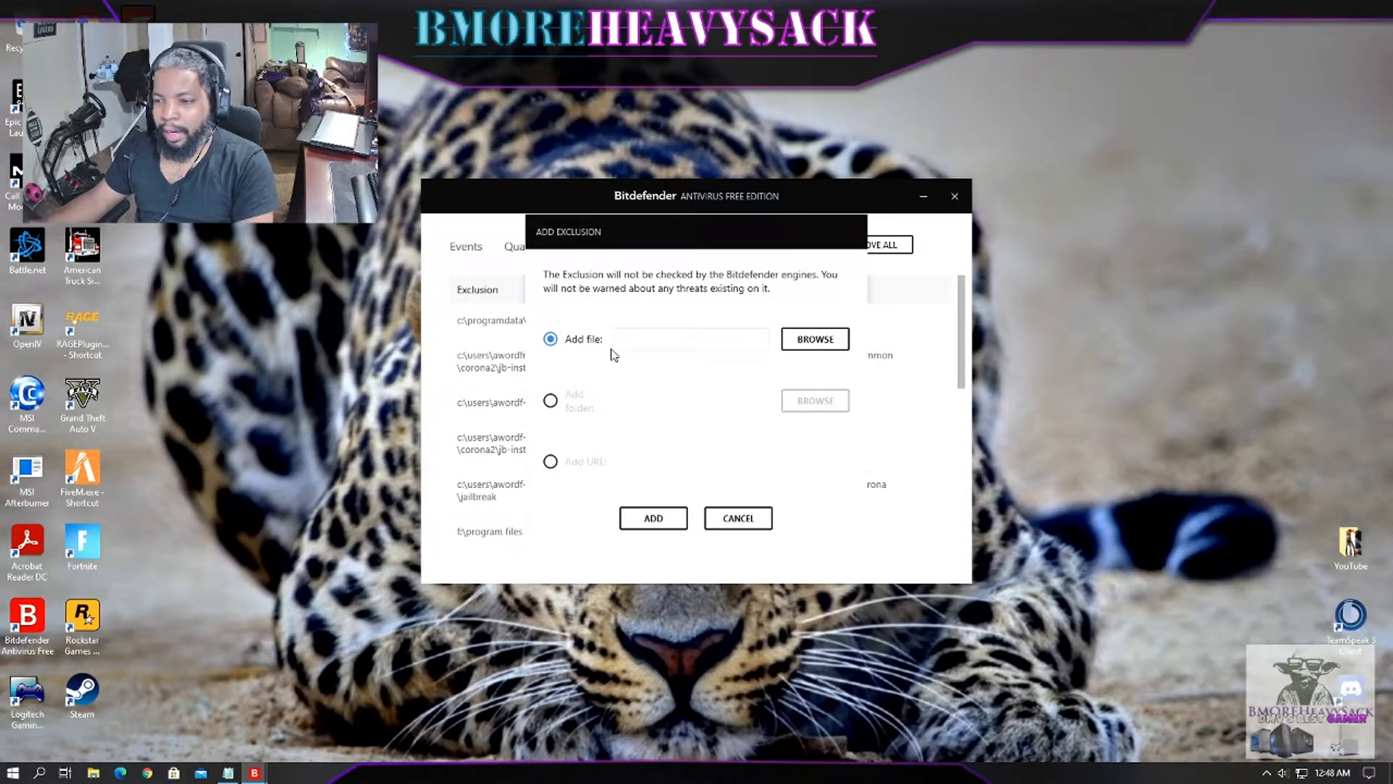
click(551, 403)
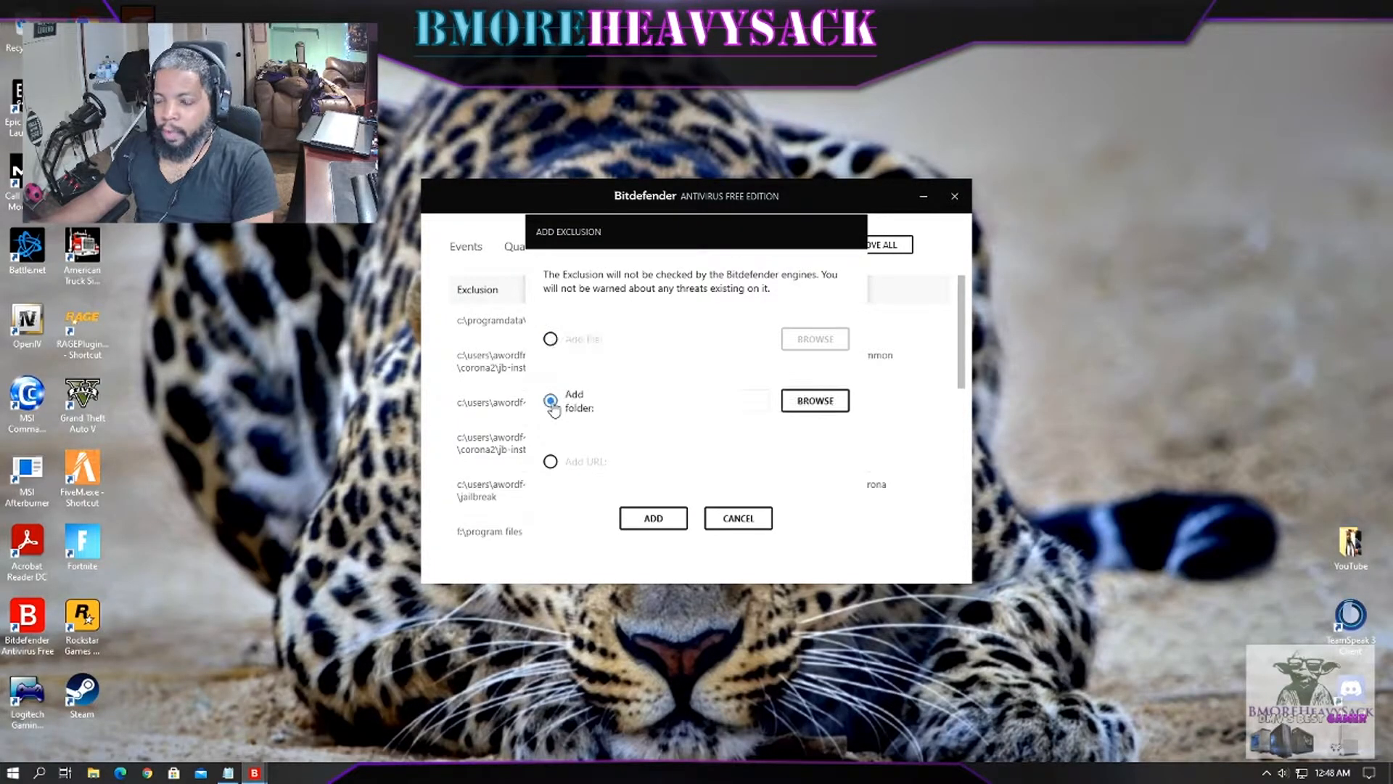
click(819, 405)
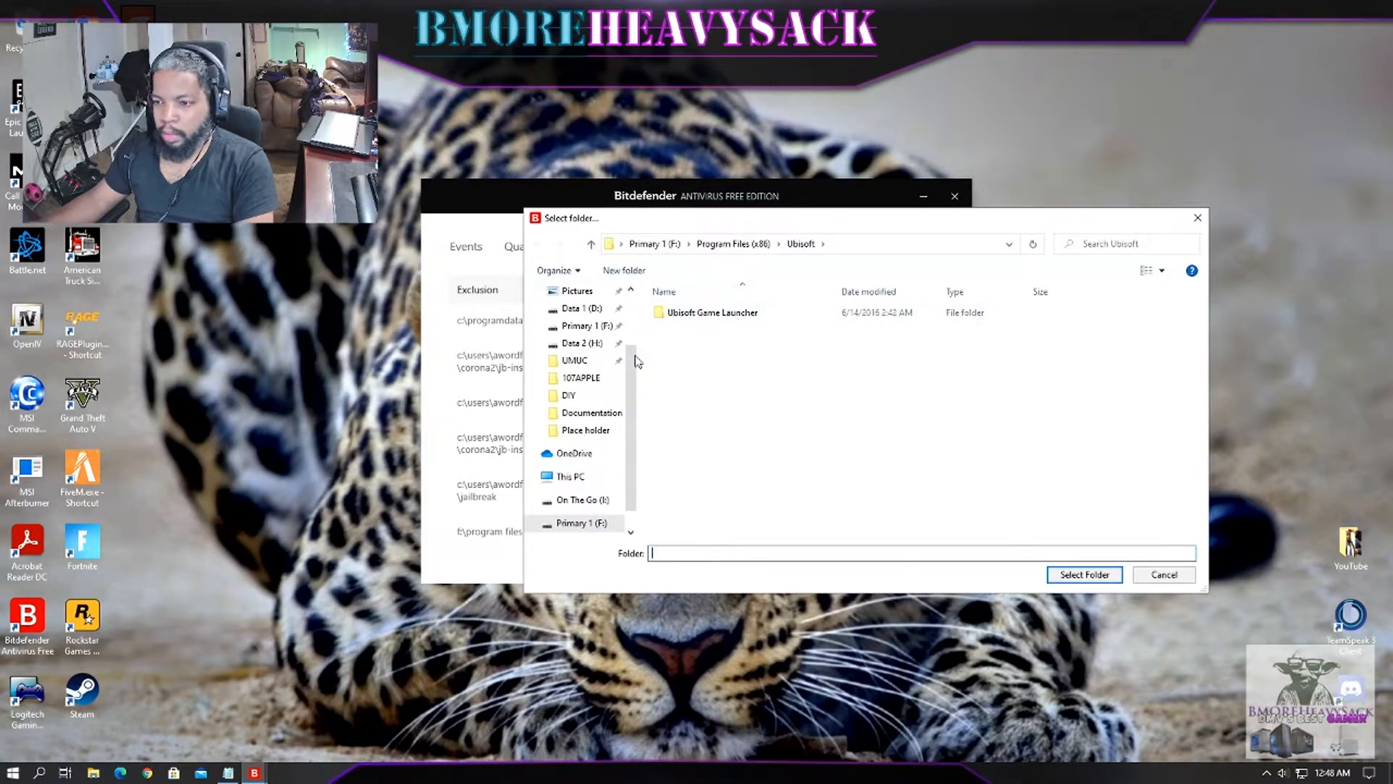
Step: Exclude the Rockstar Games folder located in Program Files on the Gaming (G:) drive
scroll(573, 385, up, 2)
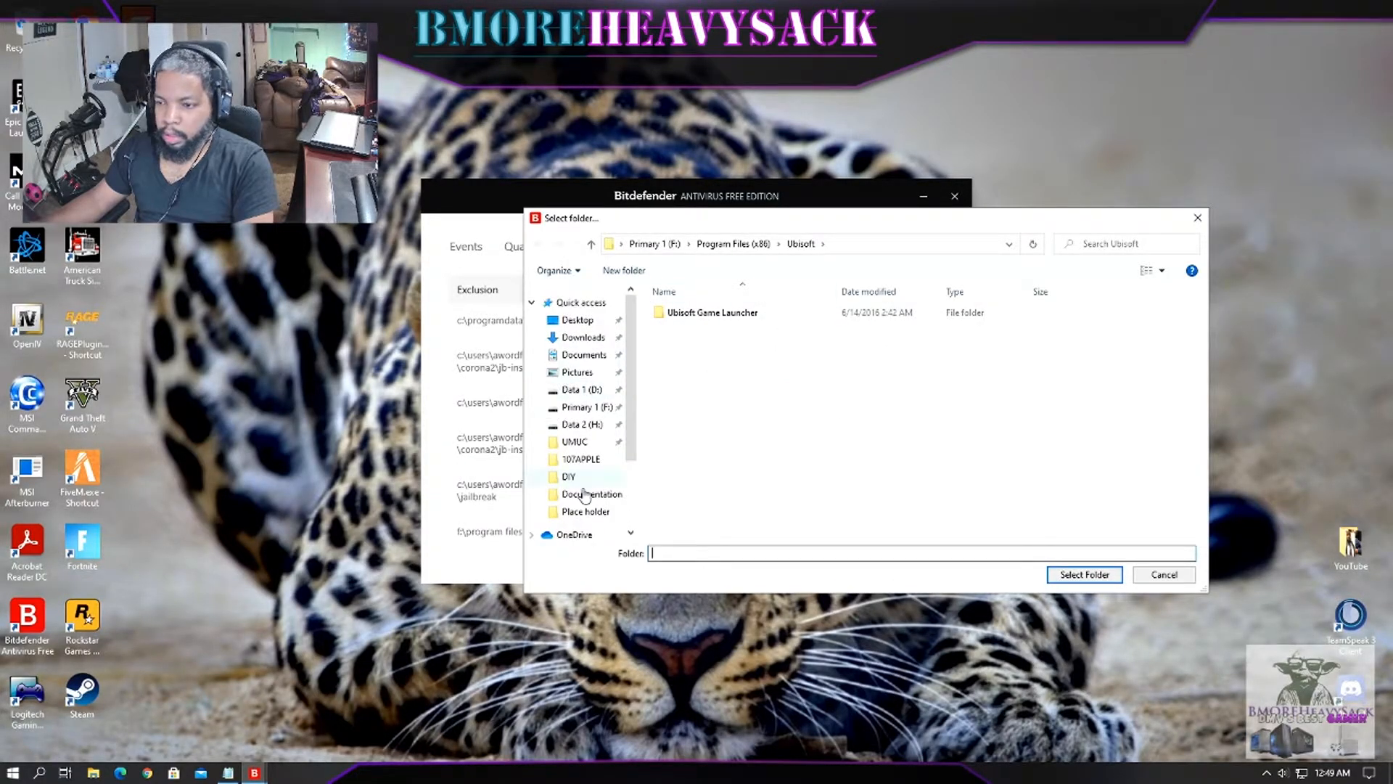
scroll(628, 356, down, 2)
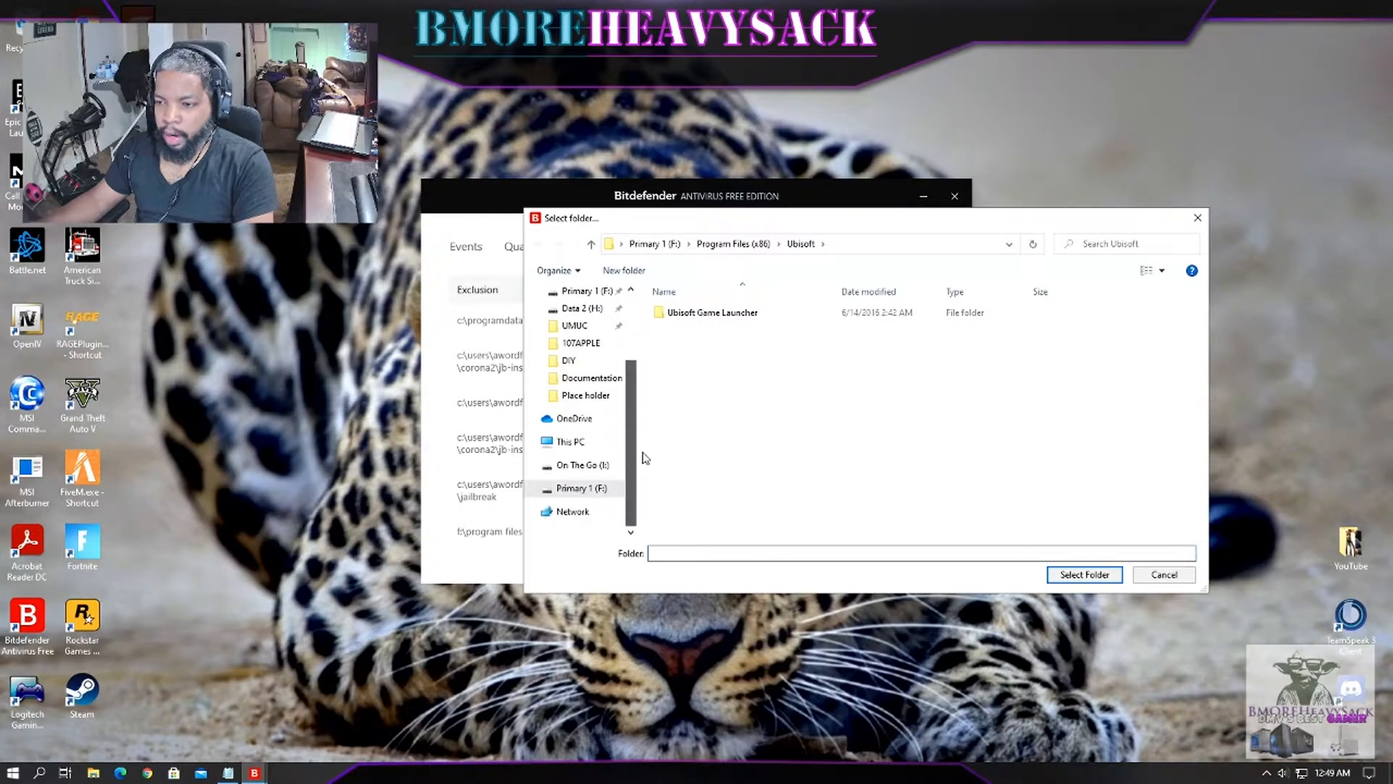
click(573, 442)
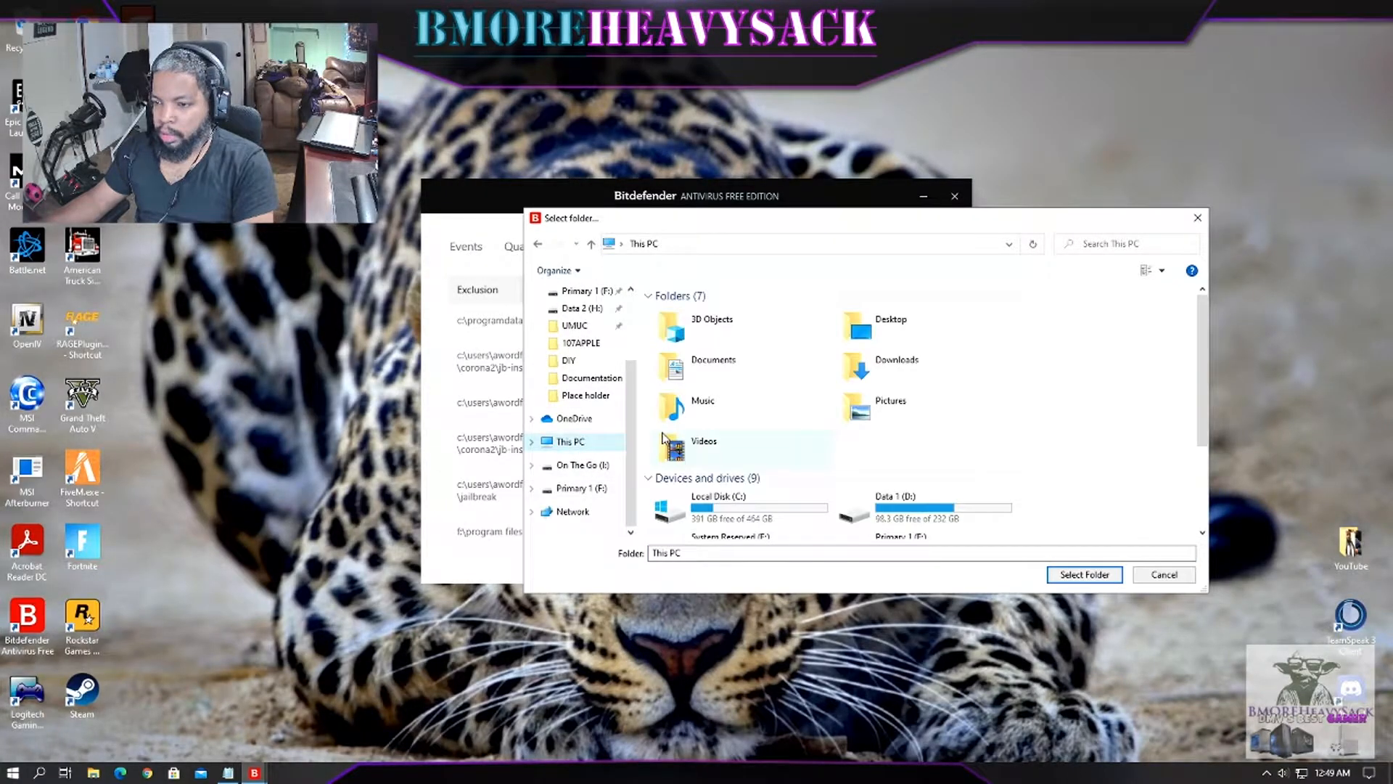
scroll(784, 448, down, 2)
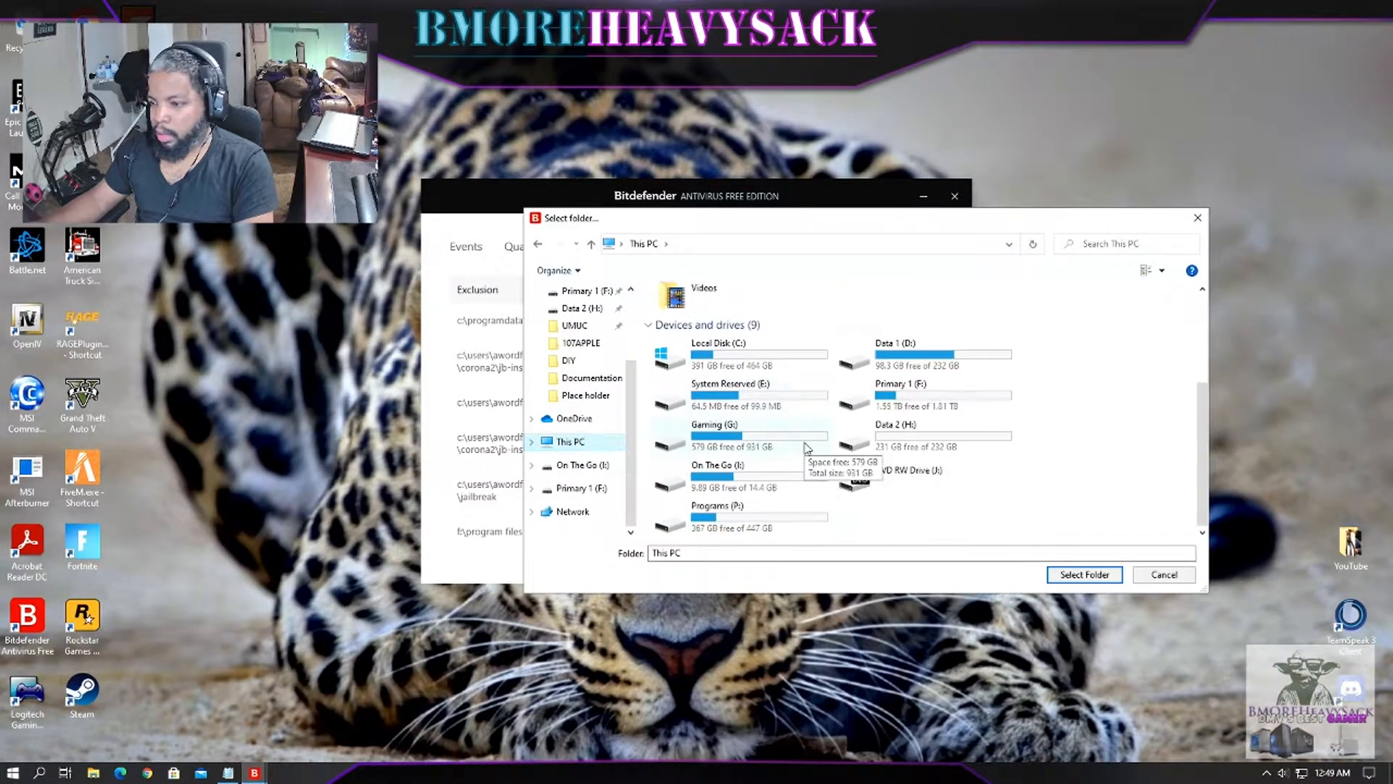
click(739, 436)
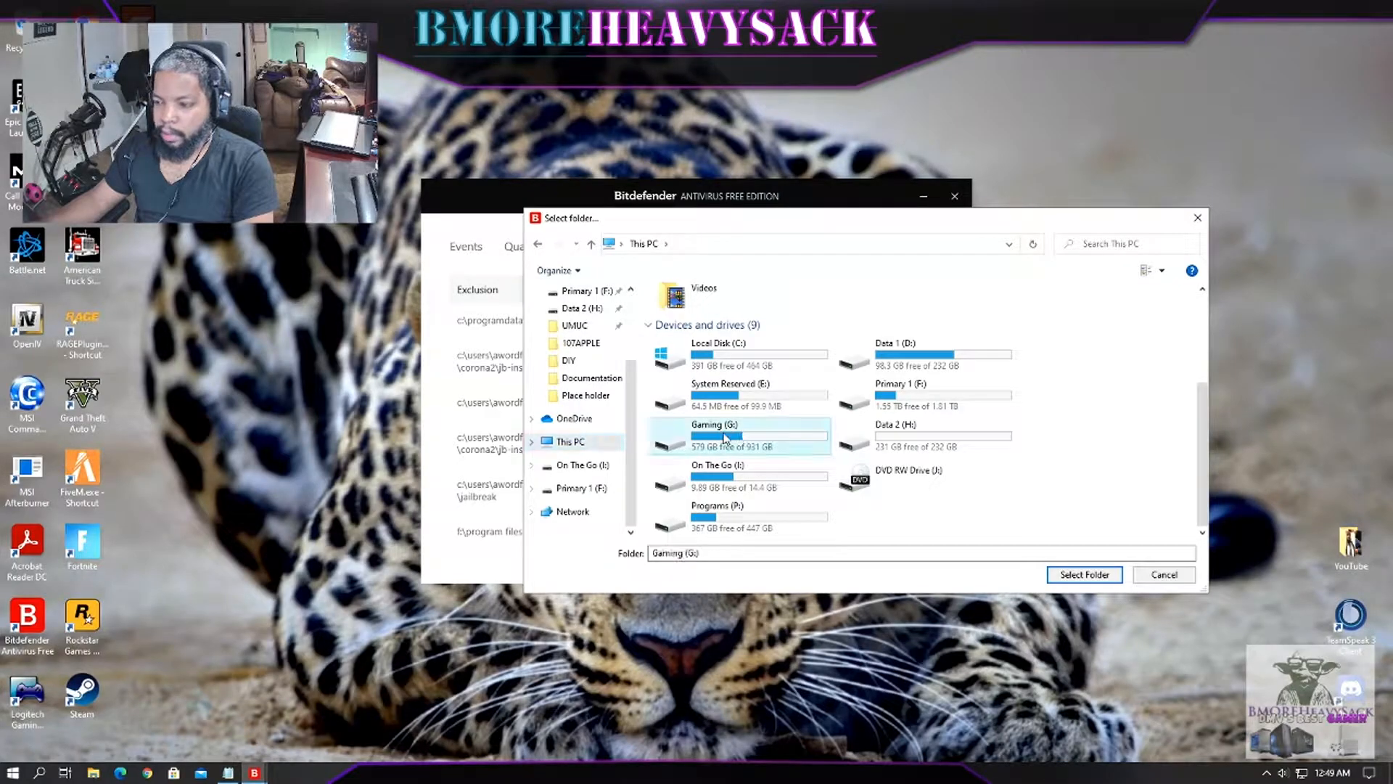
double_click(754, 439)
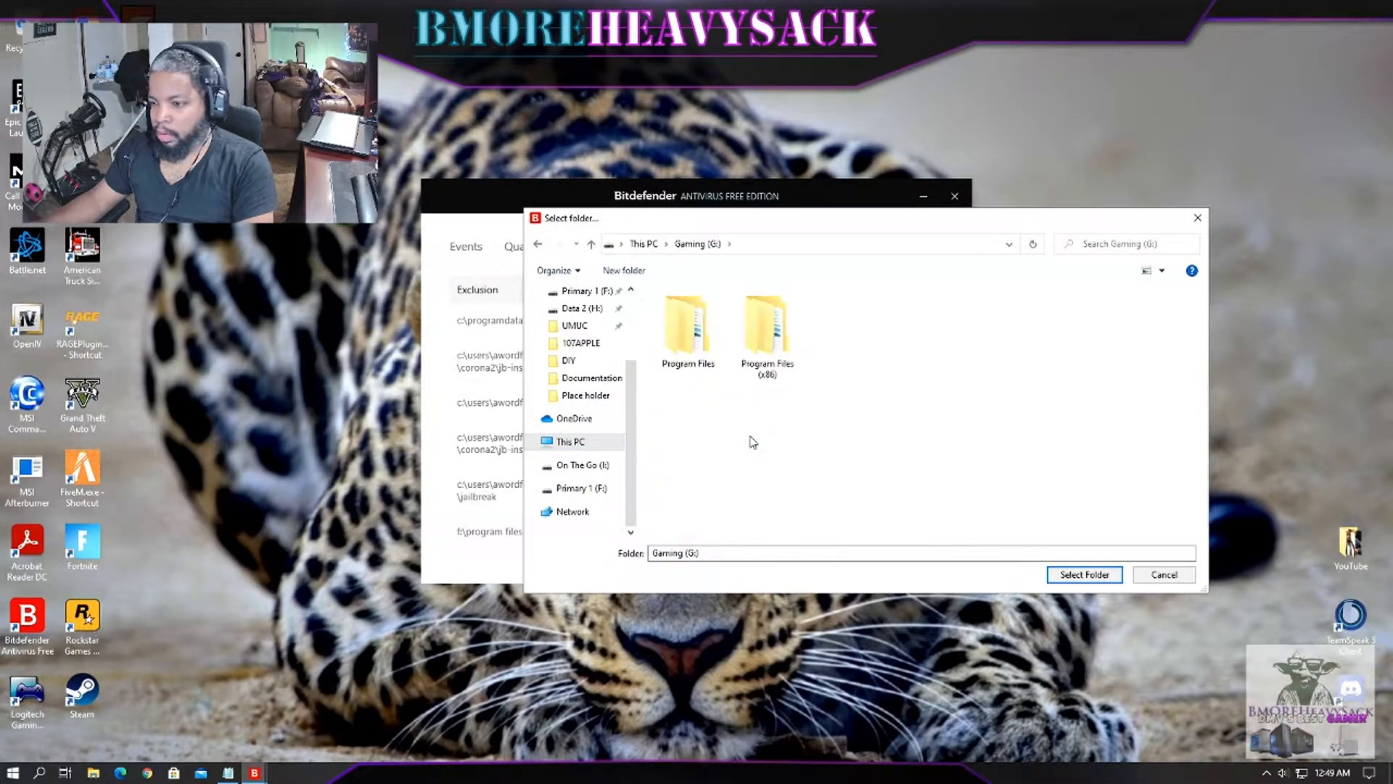
double_click(710, 346)
click(742, 330)
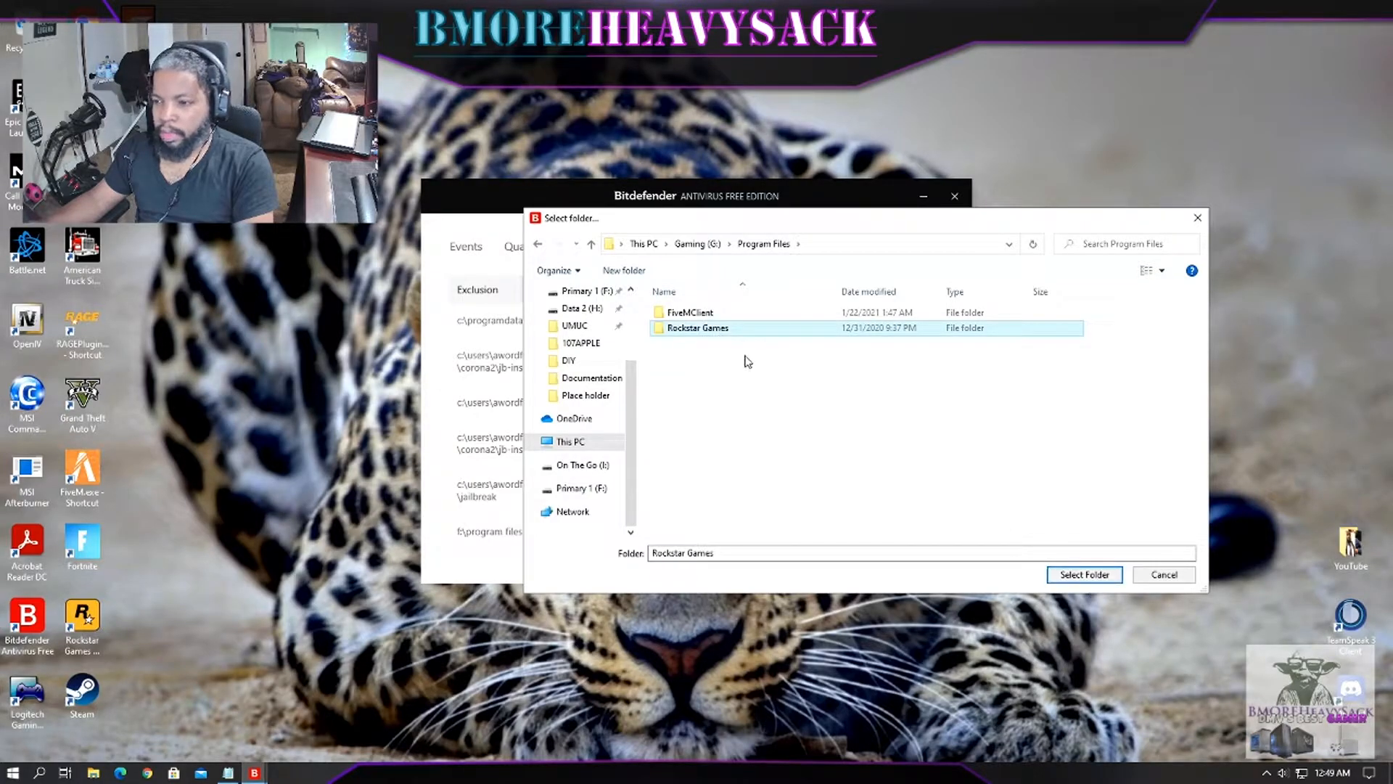
click(1109, 581)
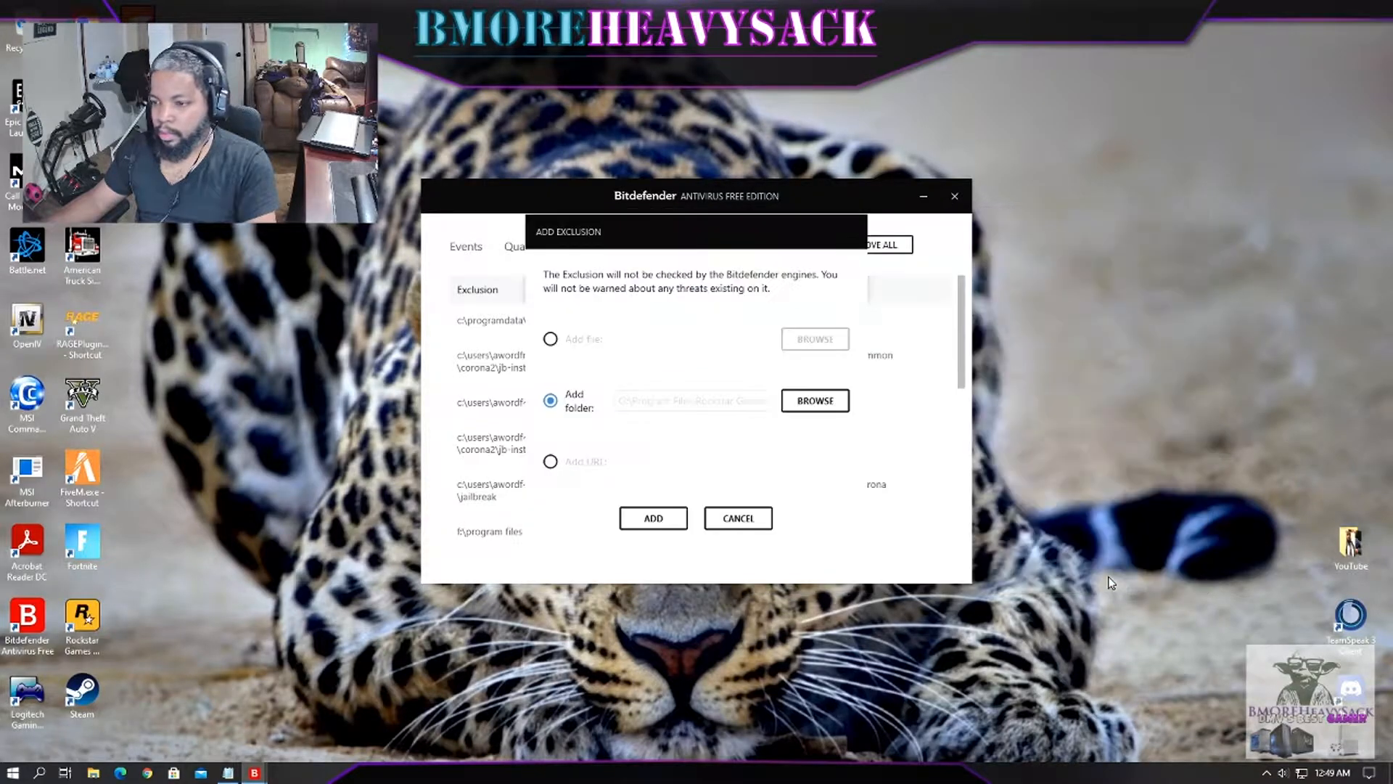
click(657, 523)
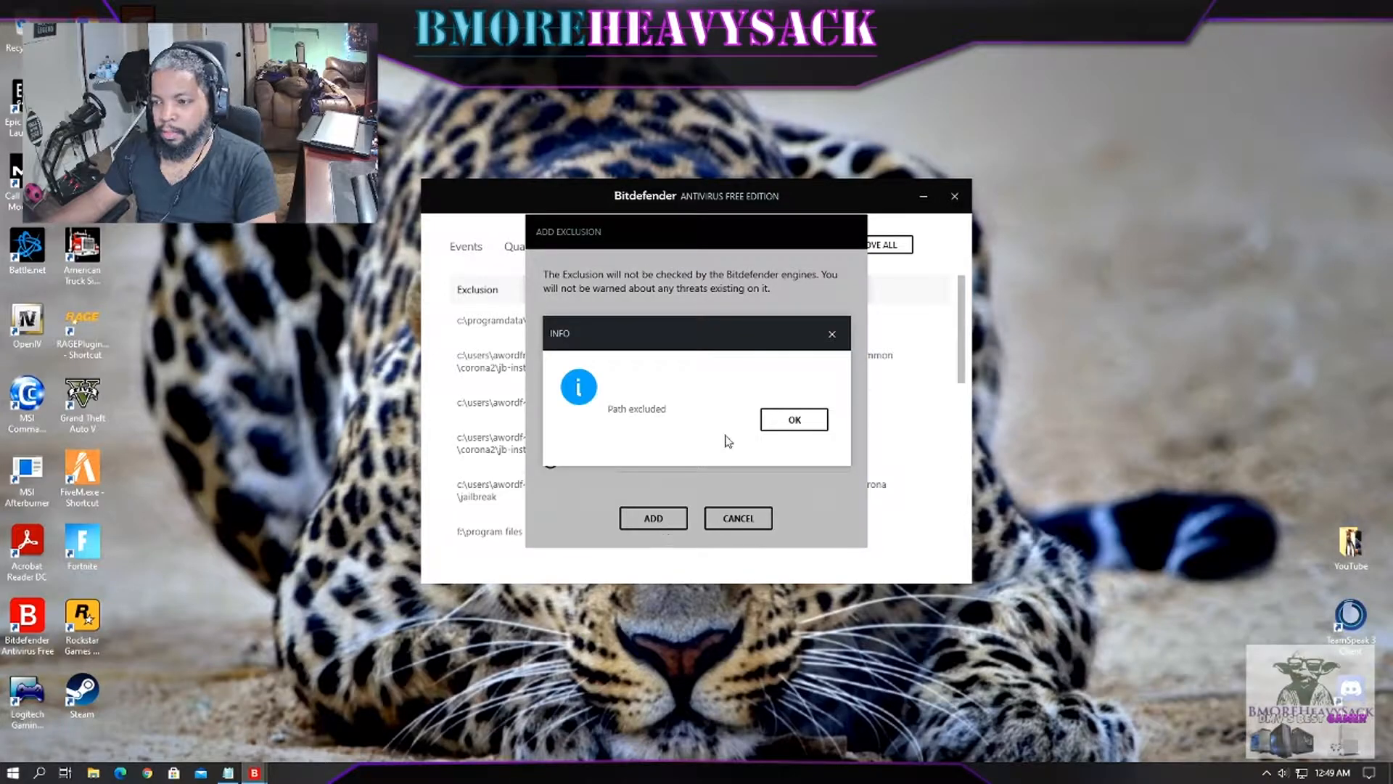
click(767, 427)
Step: Browse for another folder to exclude and open FiveMClient in Program Files on the Gaming (G:) drive
click(816, 404)
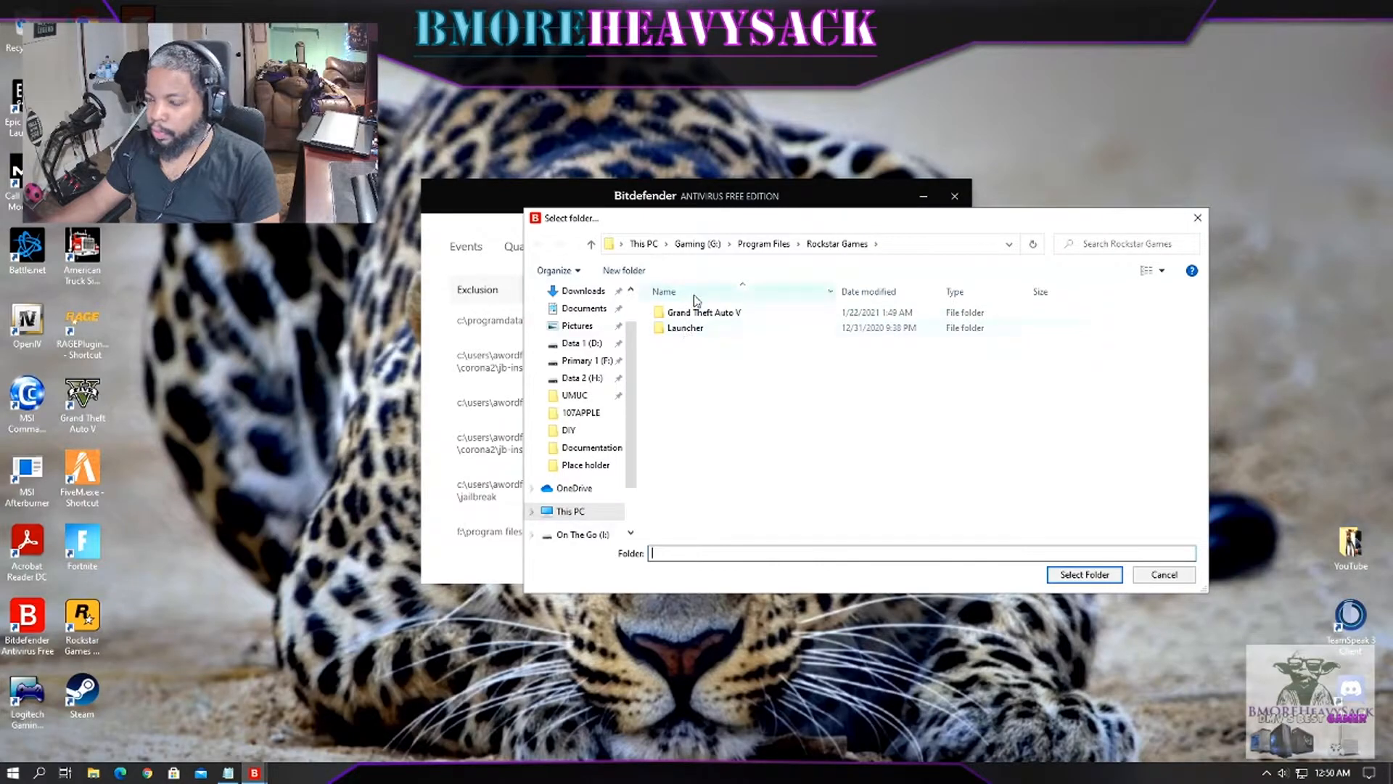
click(775, 247)
click(726, 328)
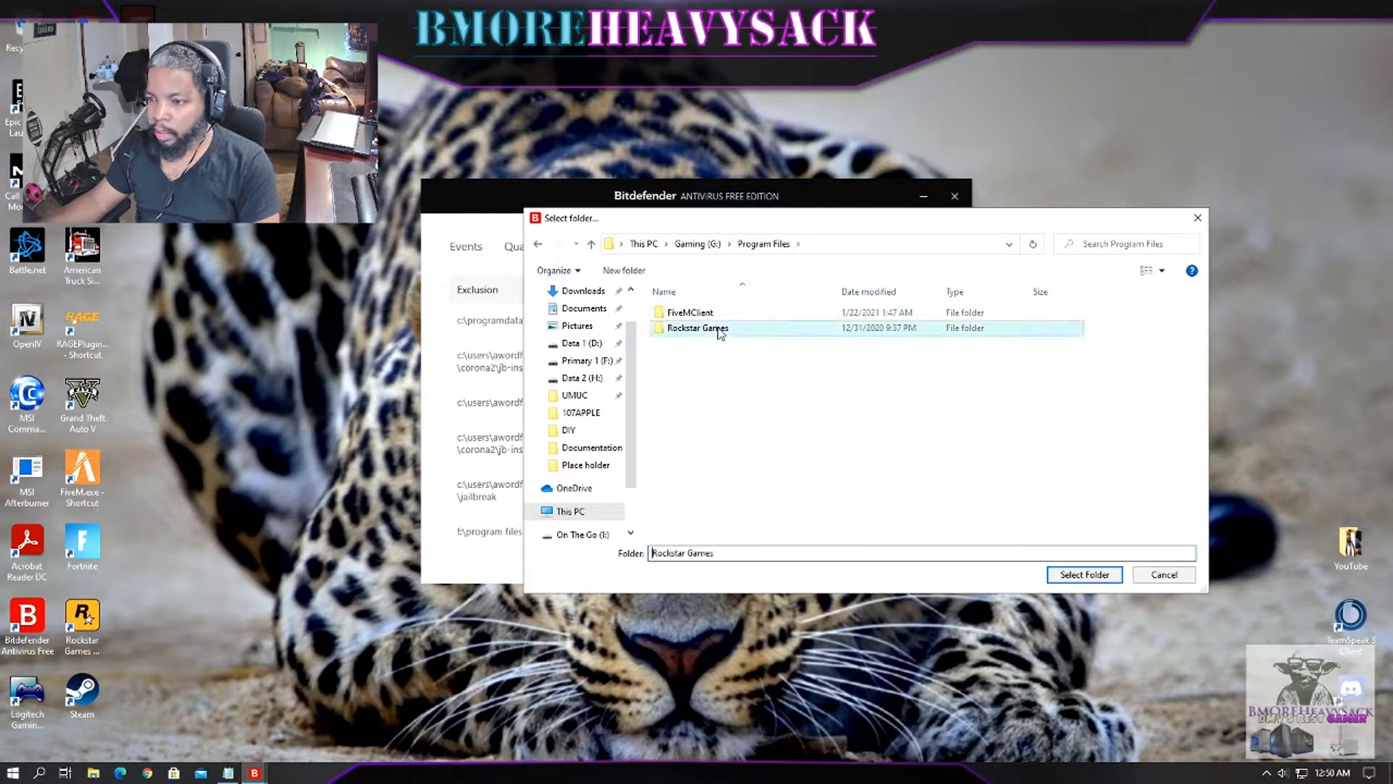
click(695, 316)
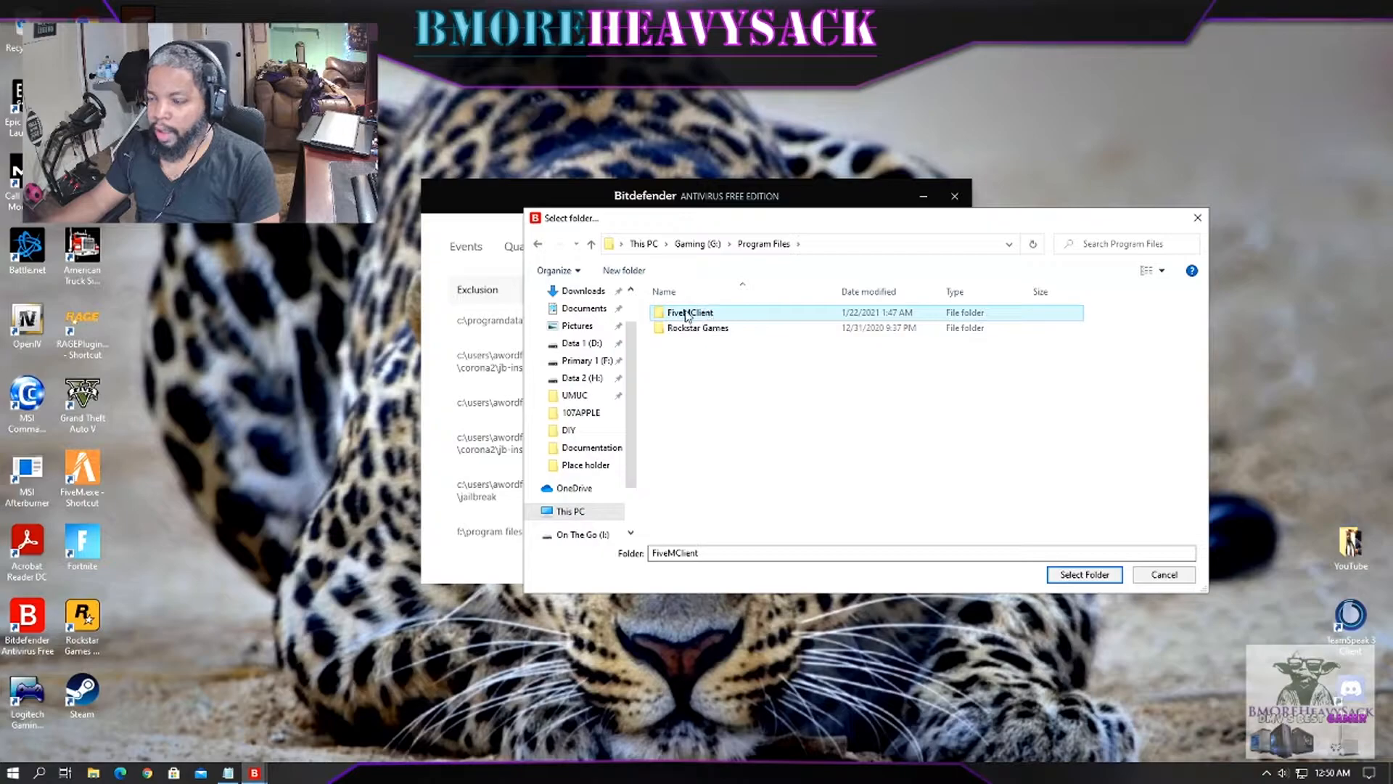
double_click(688, 314)
double_click(663, 315)
click(591, 246)
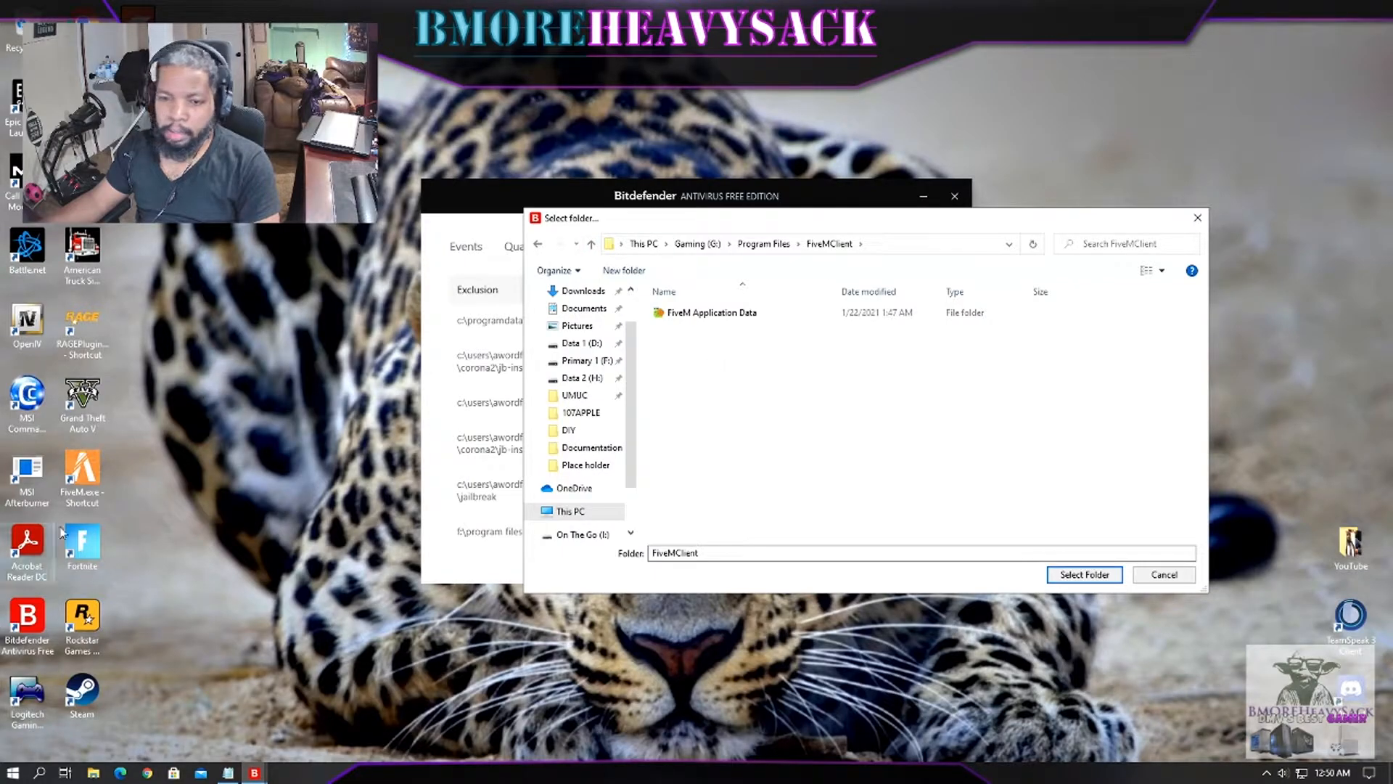
Step: Open the FiveM shortcut's file location and move its window aside to compare with the folder picker
right_click(87, 479)
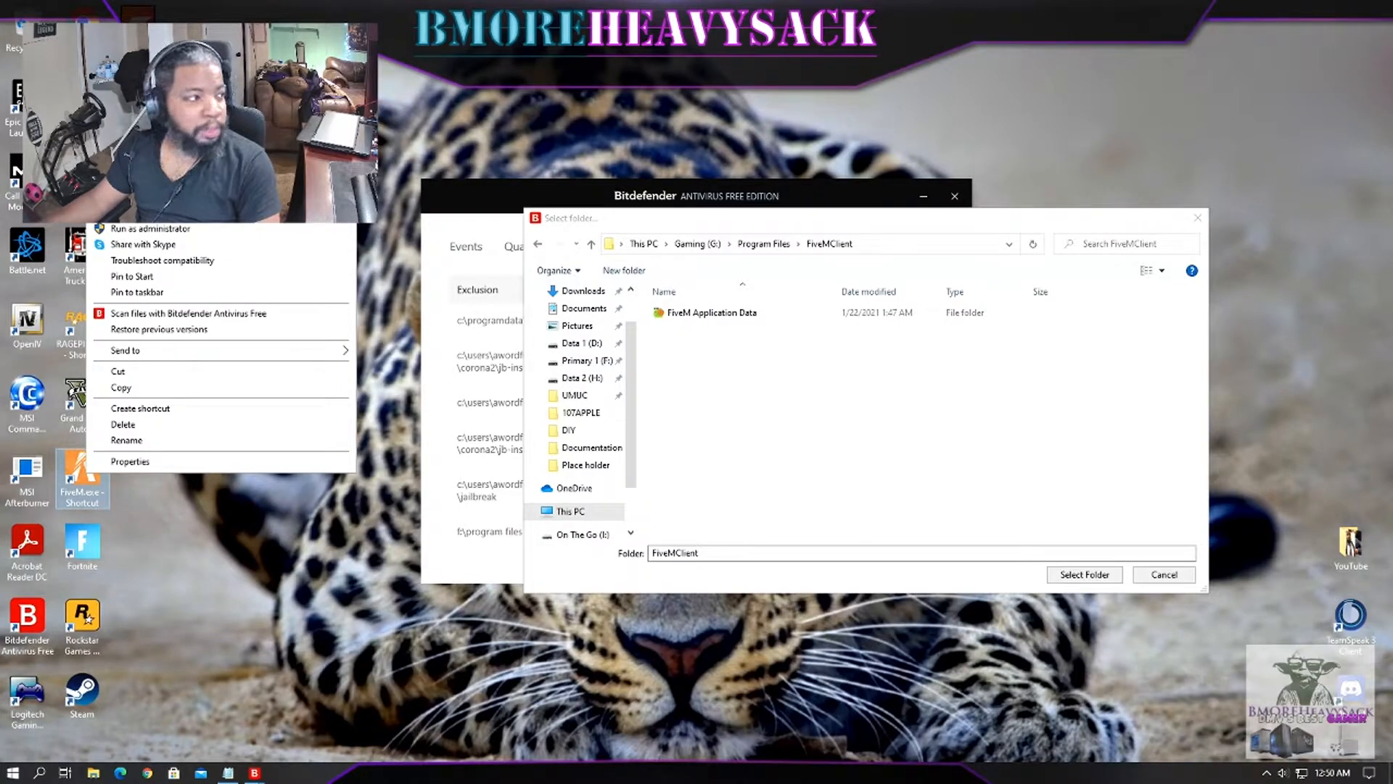
click(145, 212)
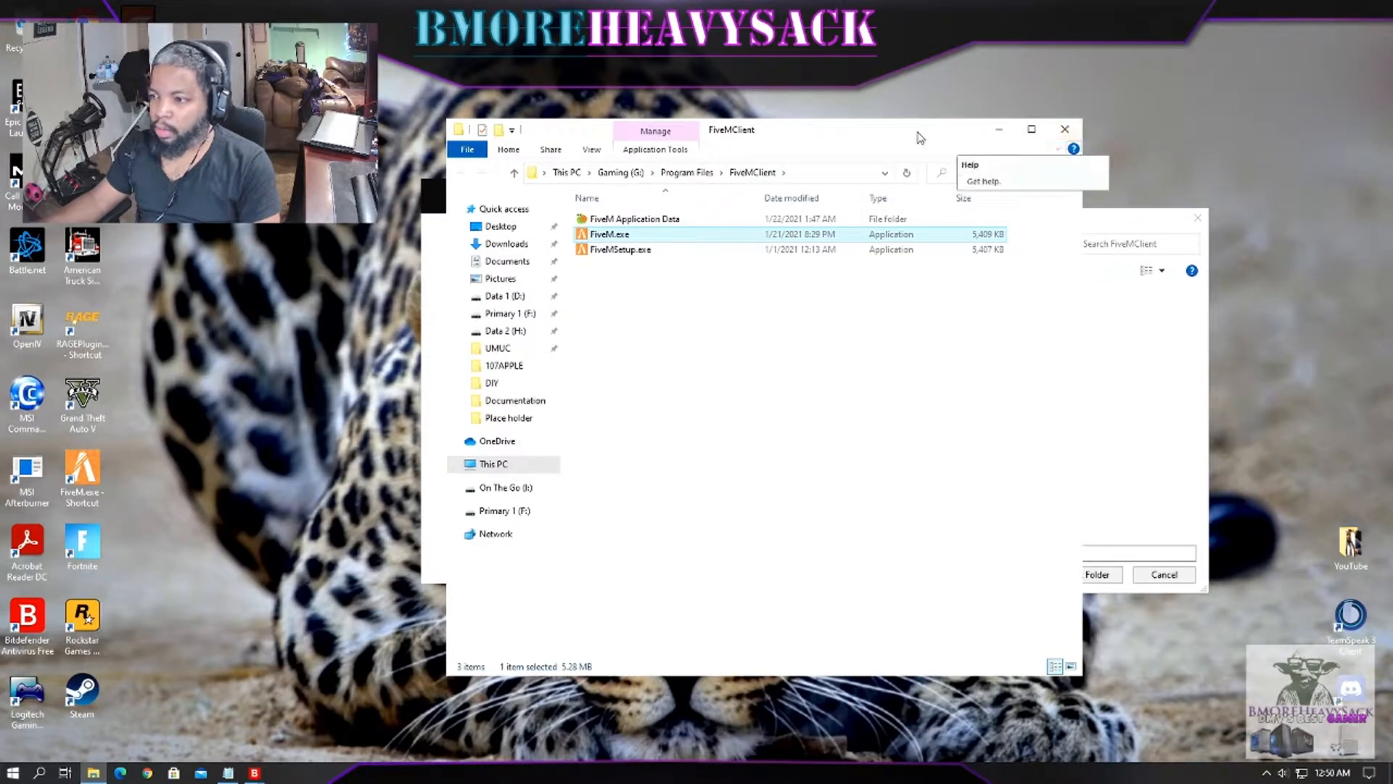
drag(918, 133, 1247, 306)
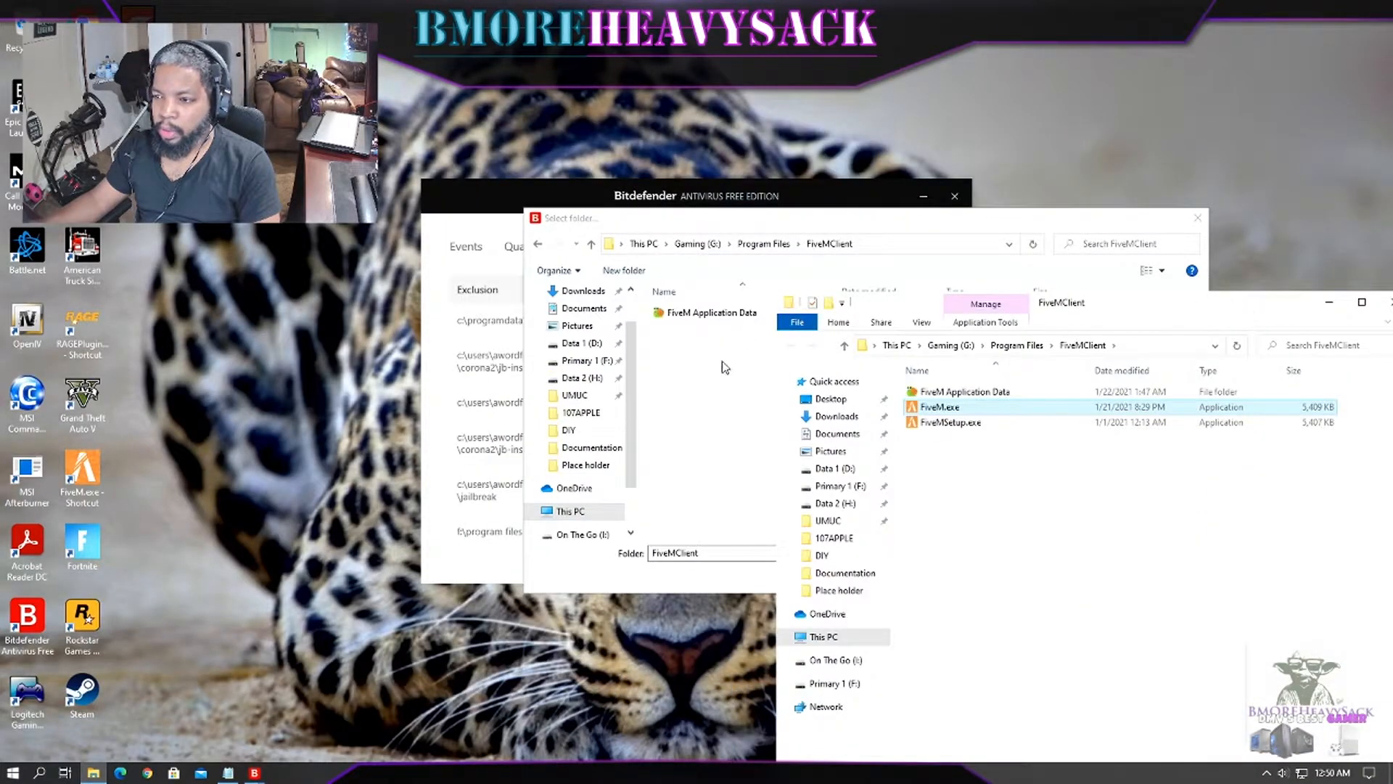
Step: Exclude the FiveMClient folder located in Program Files on the Gaming (G:) drive
click(721, 366)
click(702, 245)
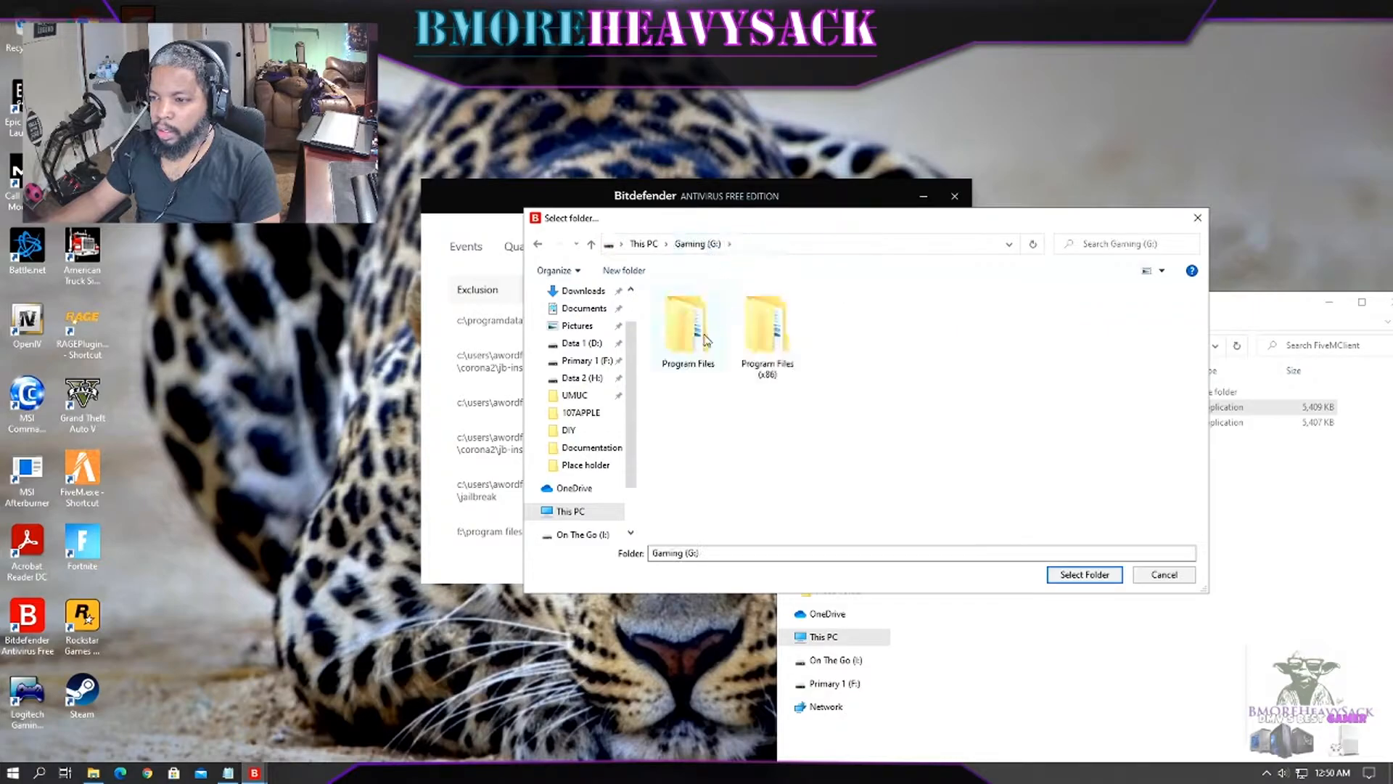
double_click(704, 341)
click(1266, 623)
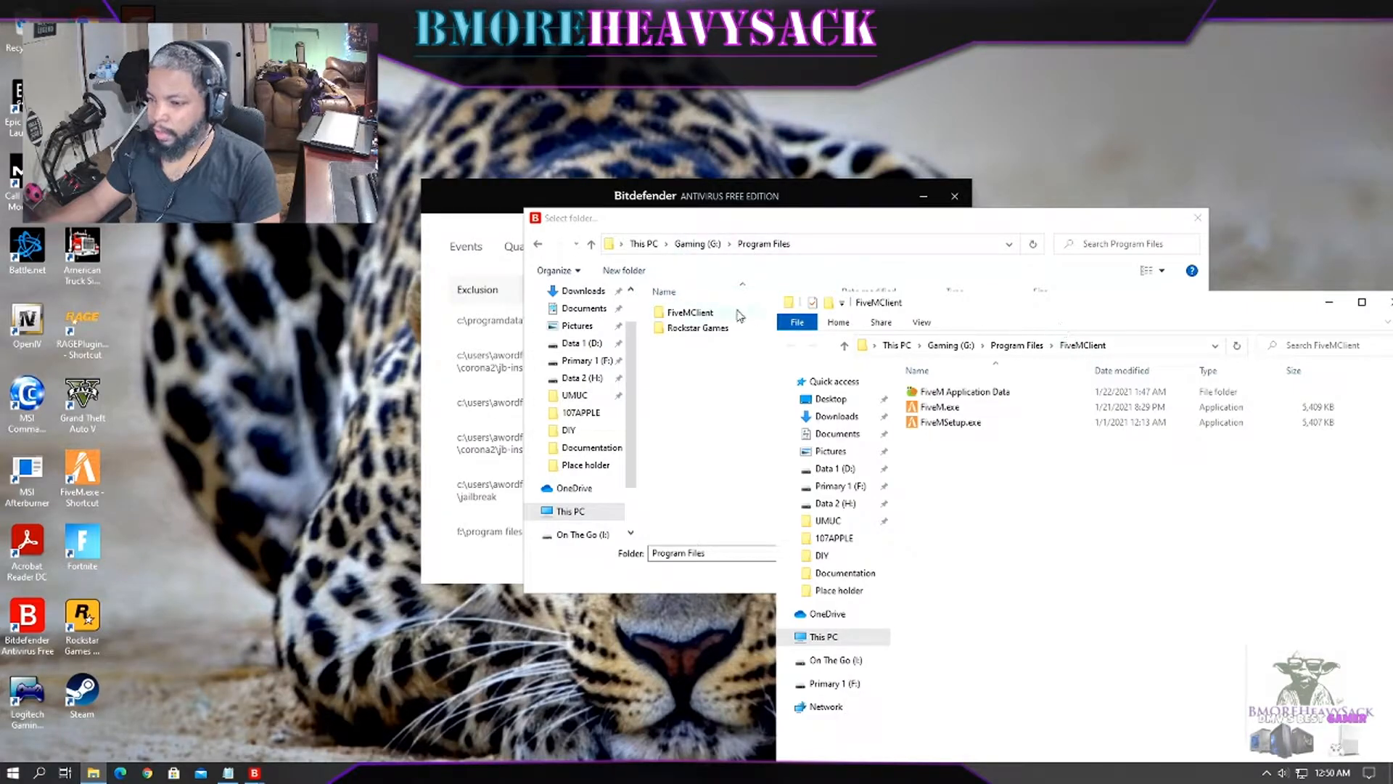
click(738, 314)
click(1084, 574)
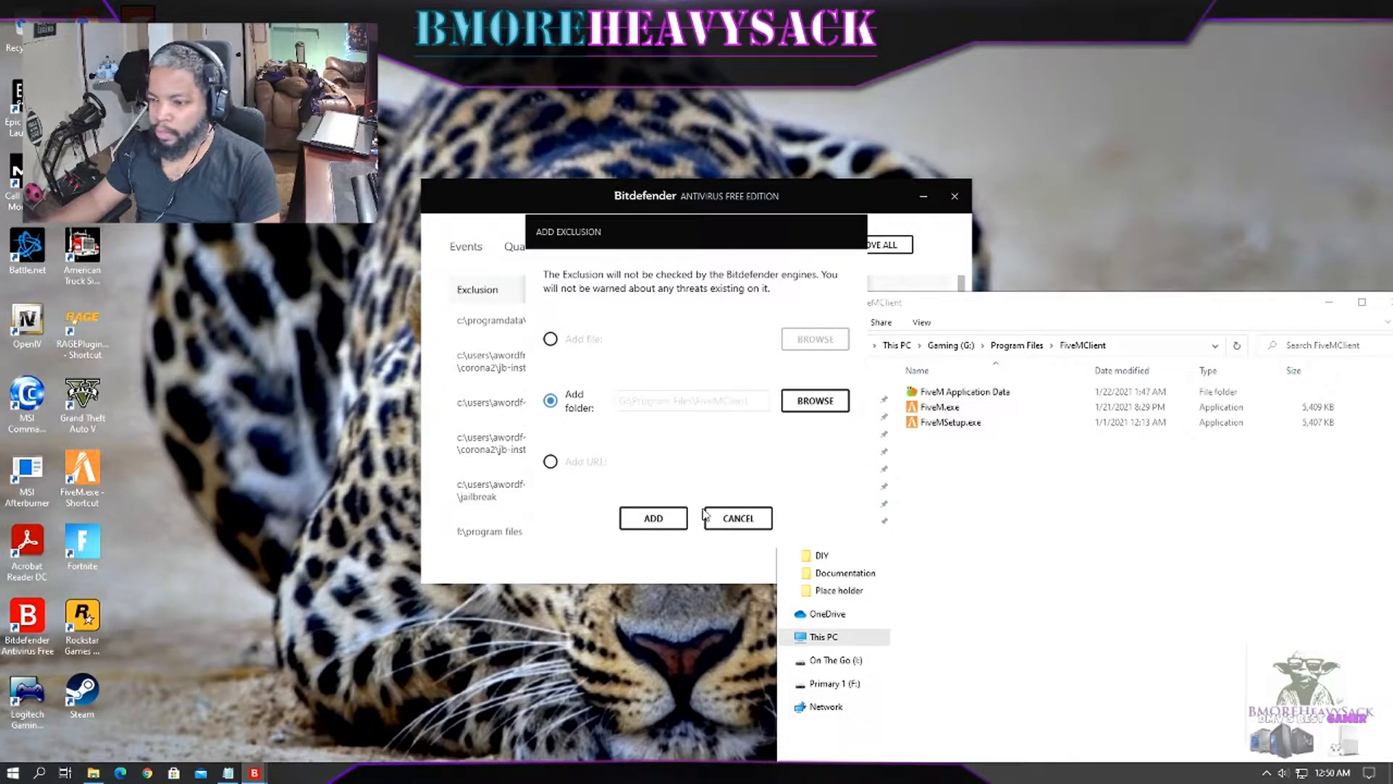
click(675, 518)
click(798, 423)
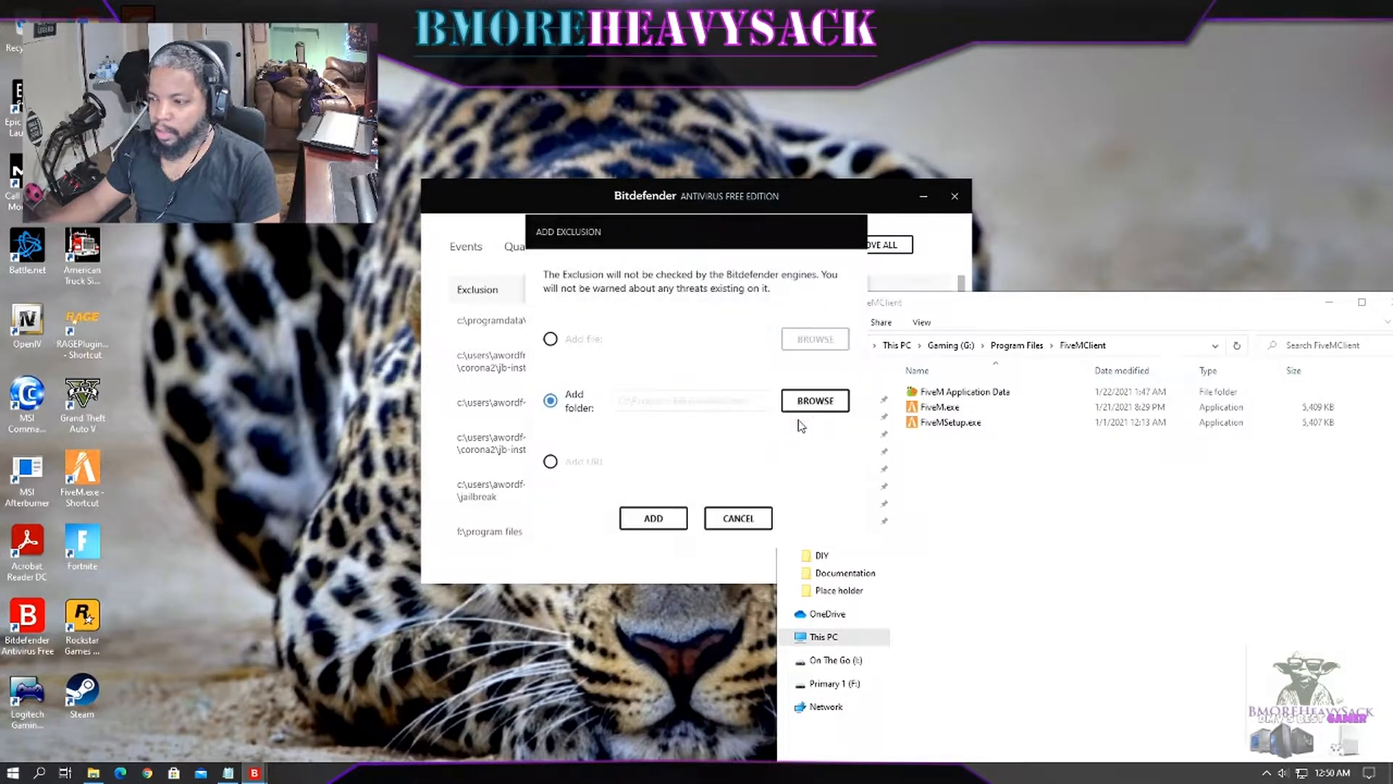
click(815, 400)
click(592, 244)
double_click(748, 322)
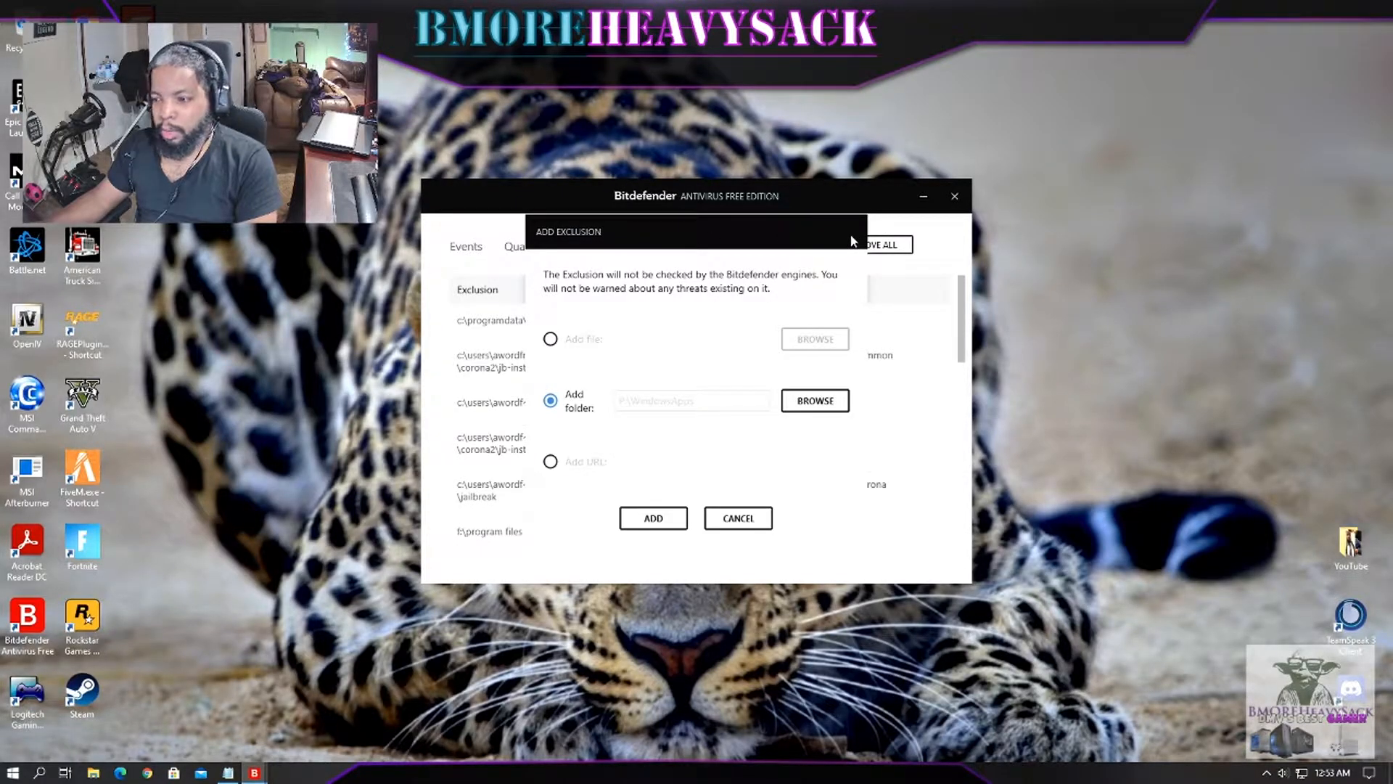
click(740, 524)
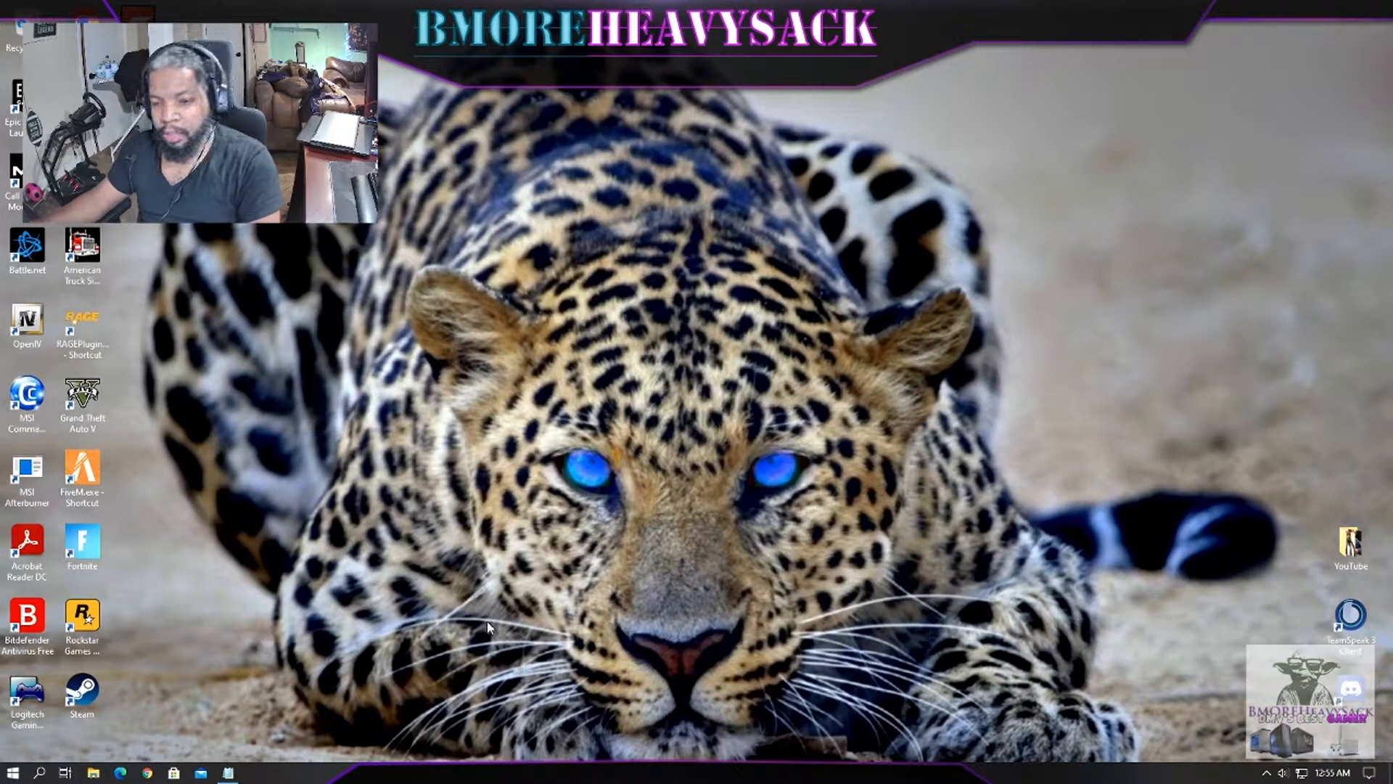
Step: Search Windows for the Power & sleep settings, open the additional power settings, and enlarge the Power Options window
click(15, 773)
click(25, 772)
key(super)
text(power)
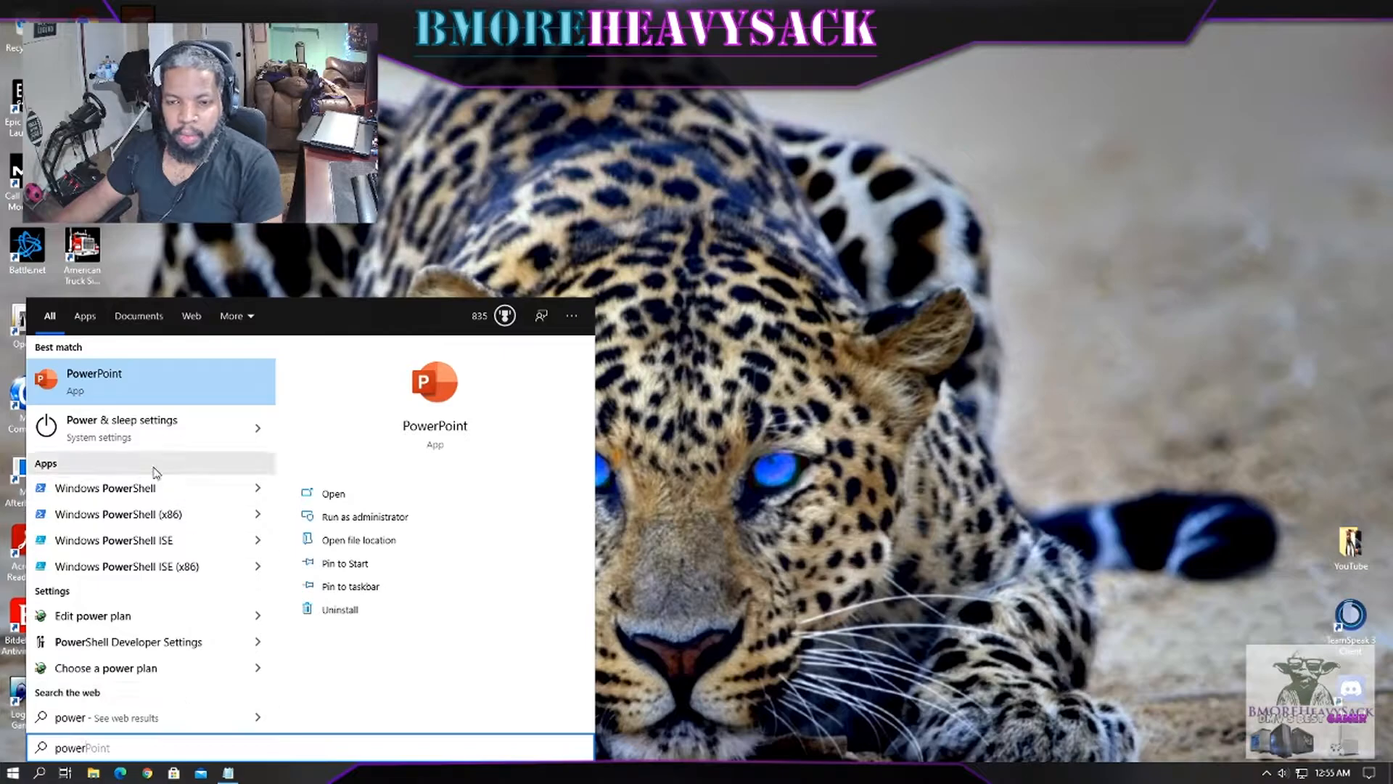
click(212, 431)
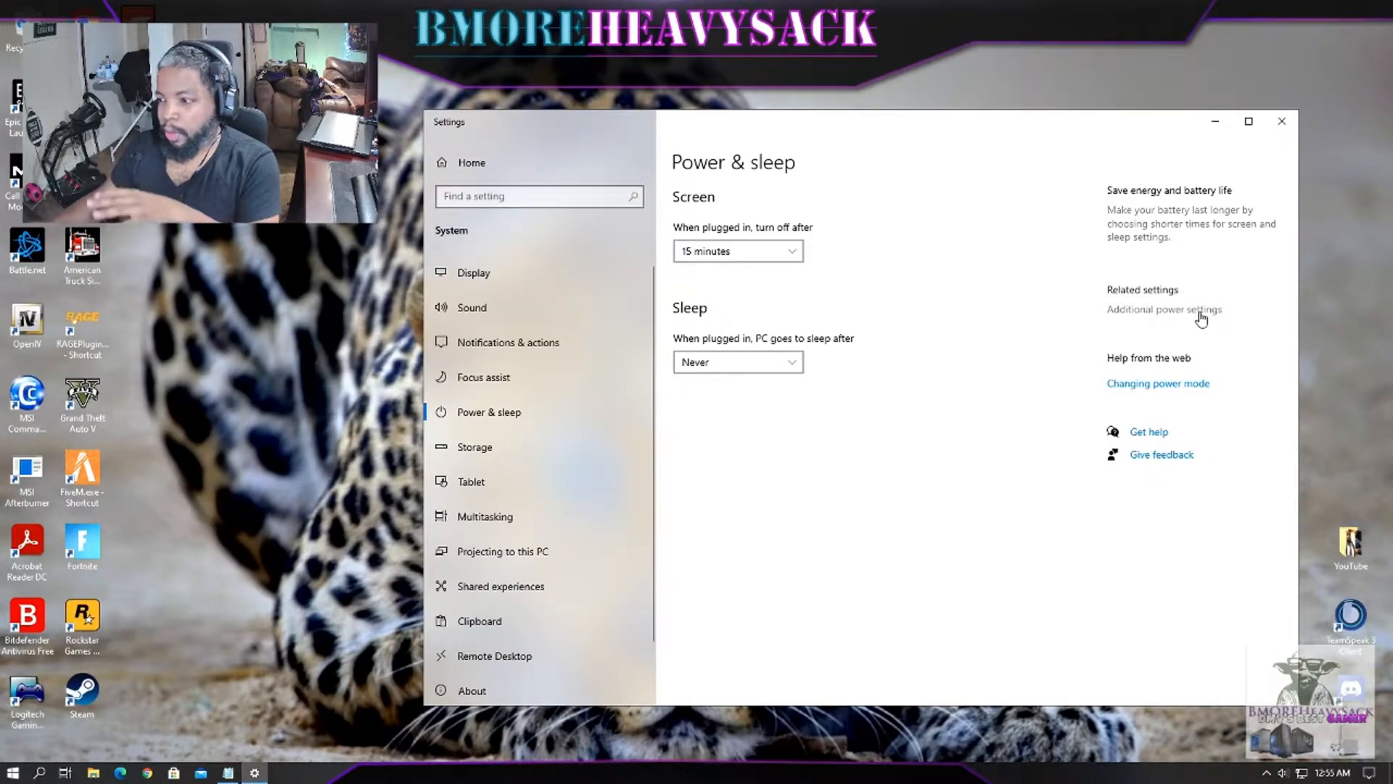
click(1201, 311)
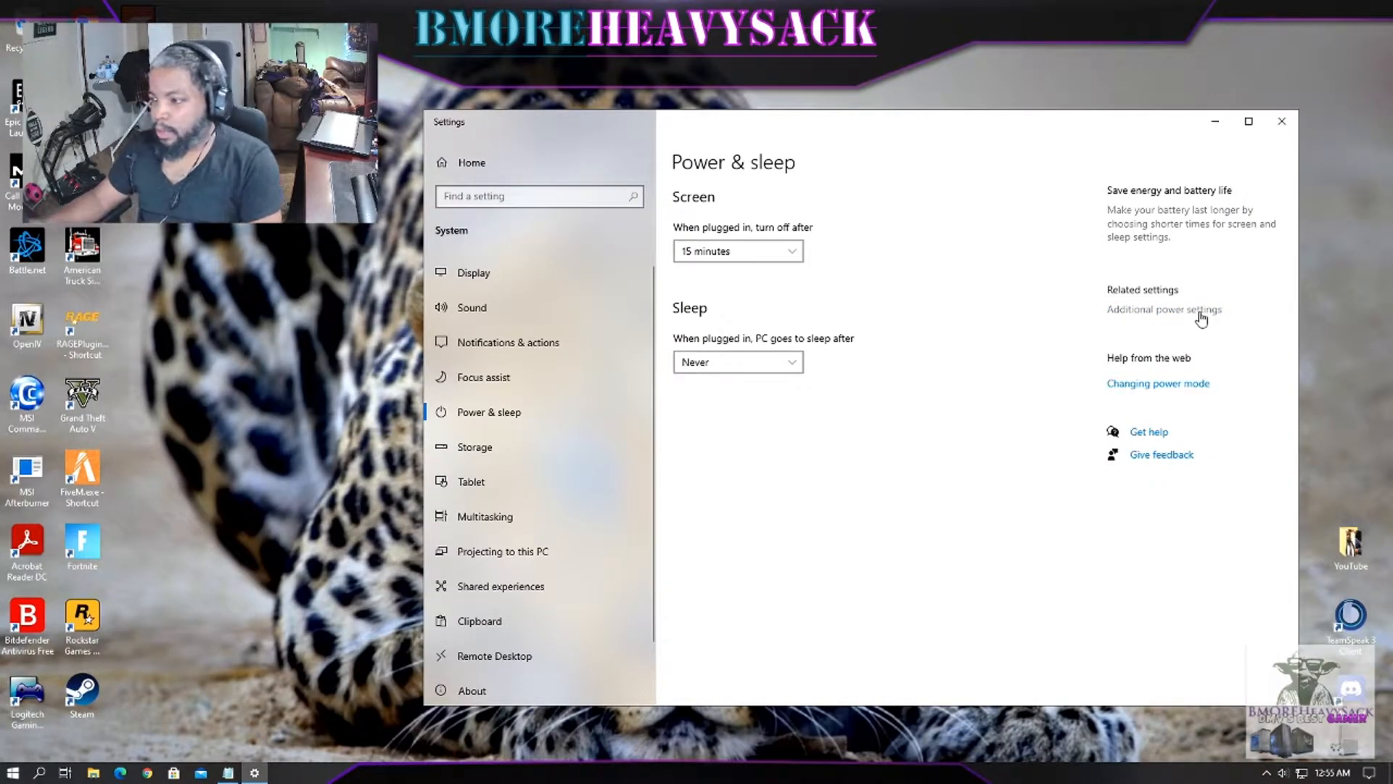
drag(1197, 139, 667, 93)
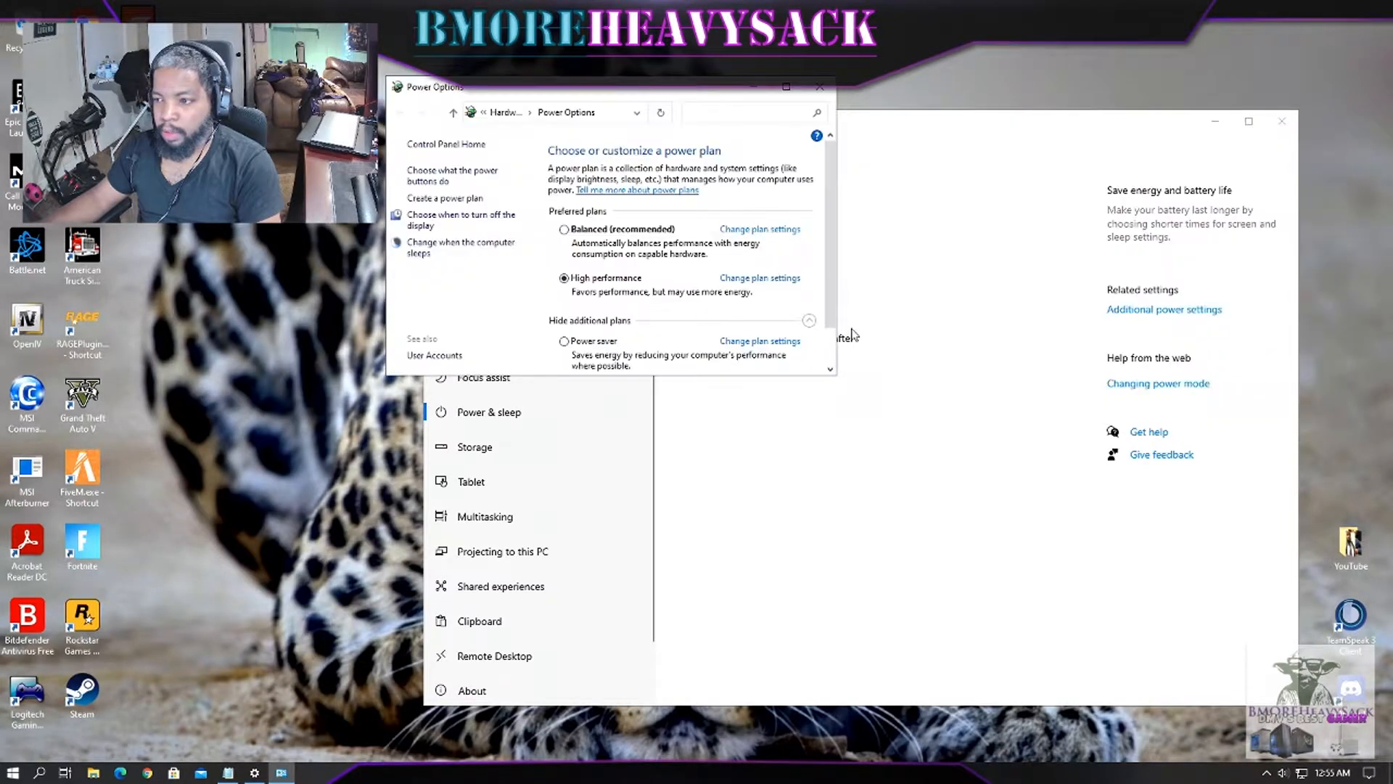
drag(836, 375, 1324, 702)
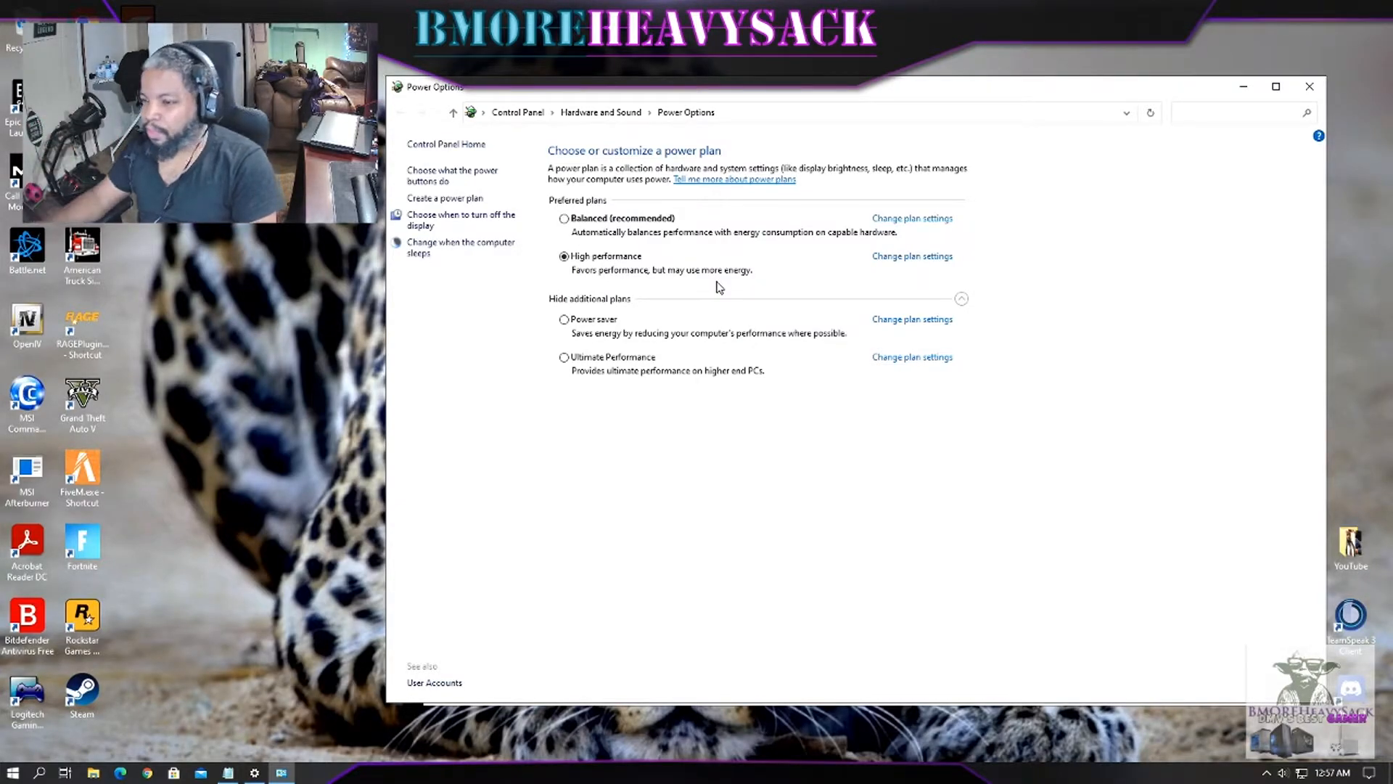
Step: Open the High performance plan's advanced power settings and examine when the hard disk turns off
click(902, 260)
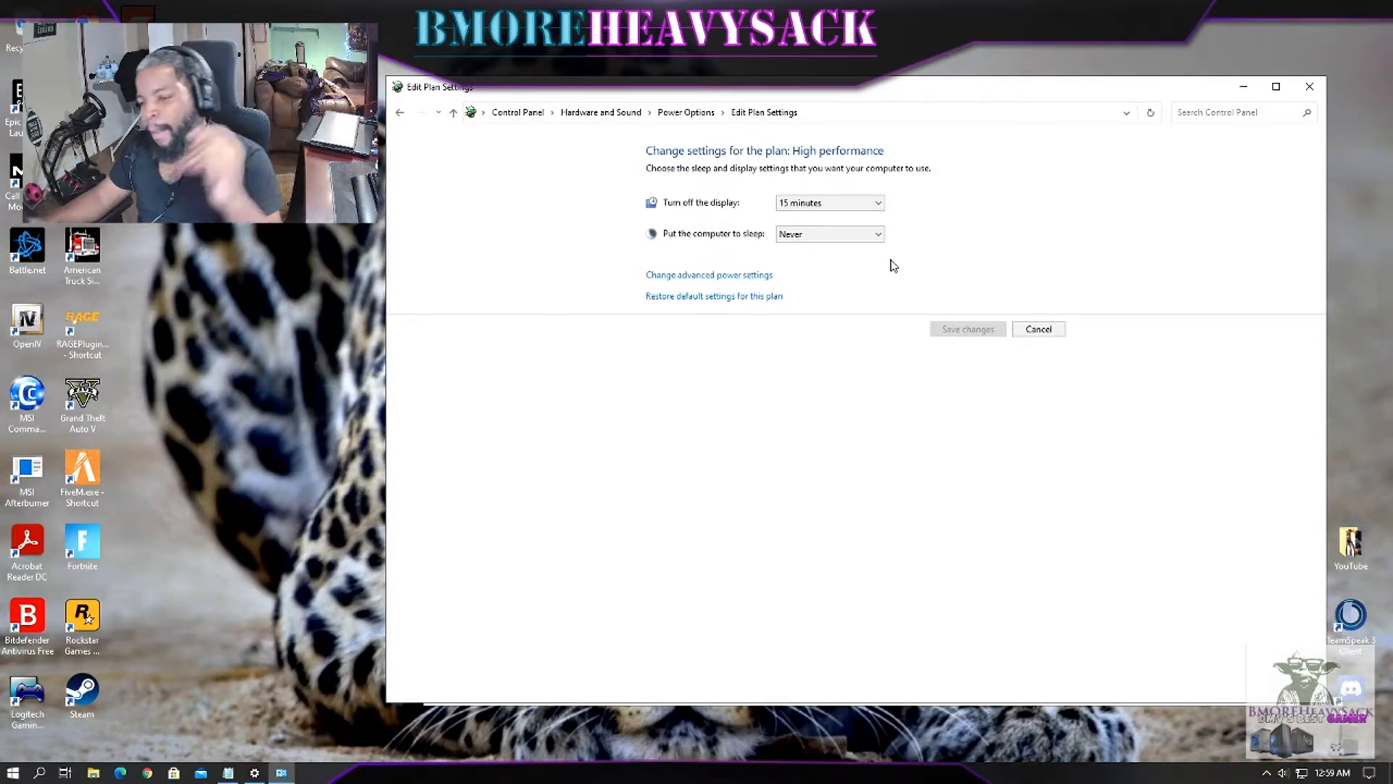
click(745, 283)
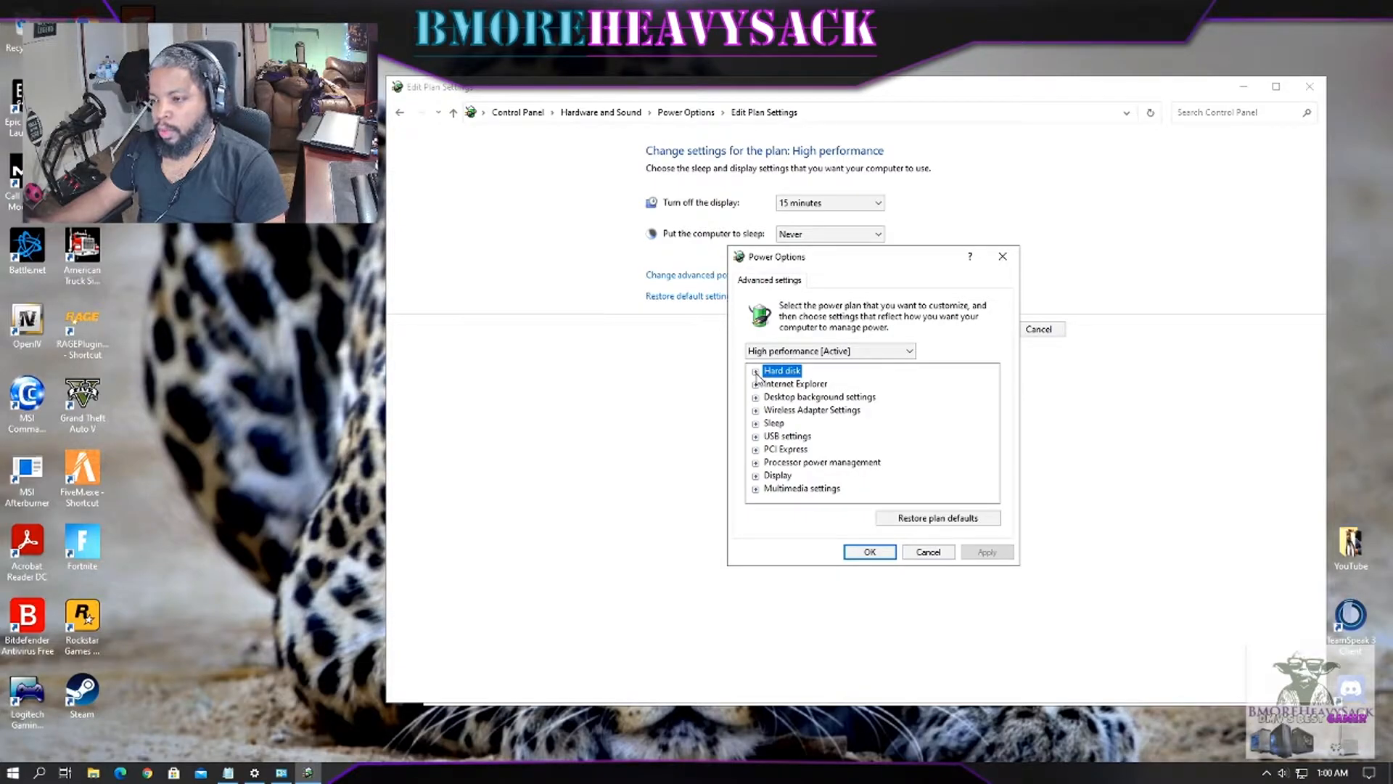
click(755, 372)
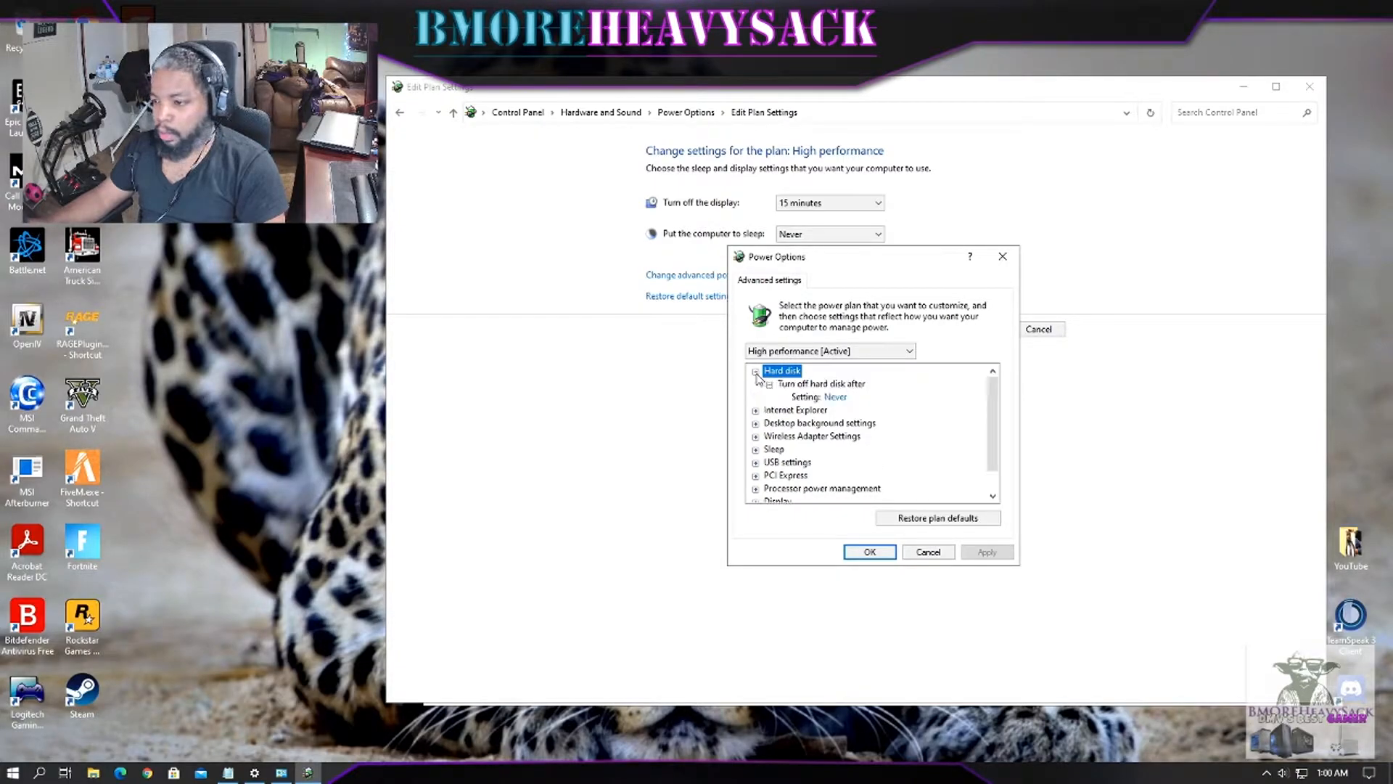
click(840, 397)
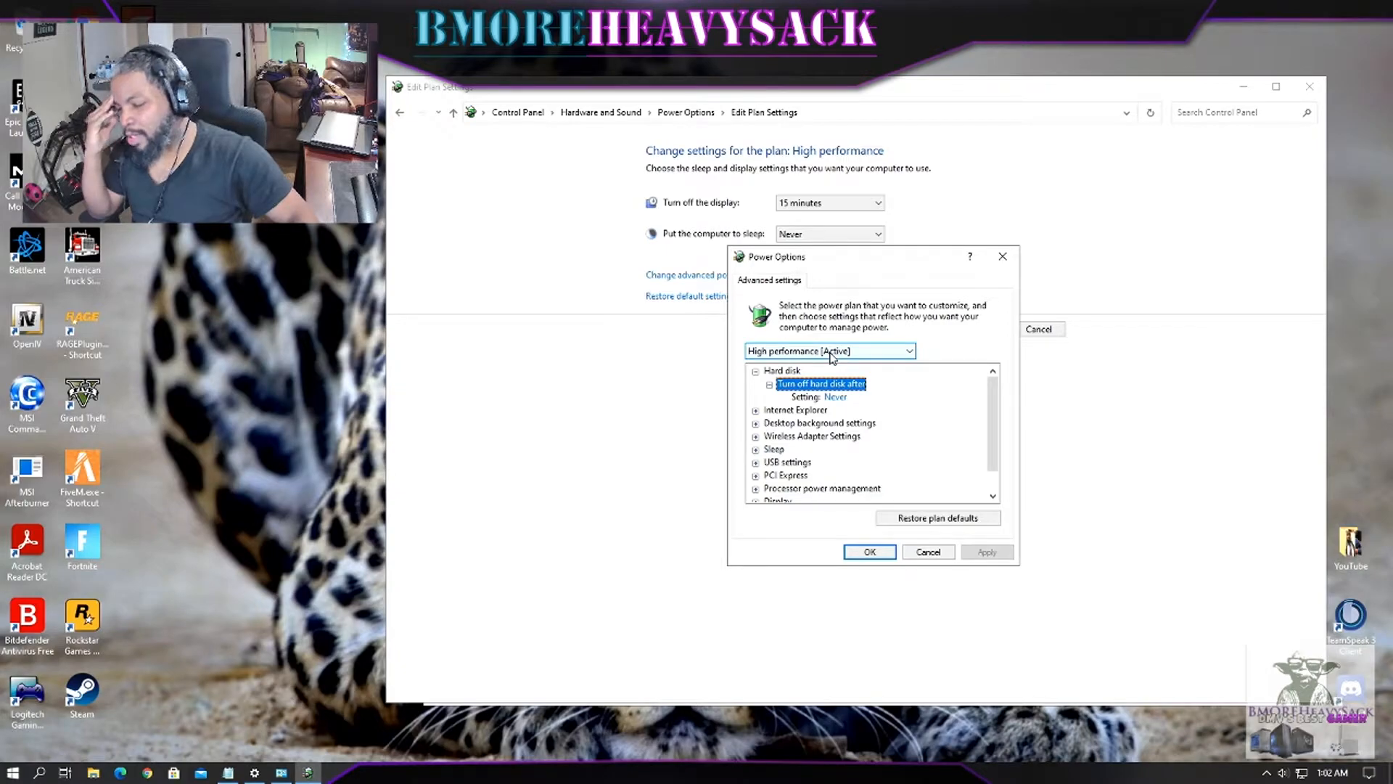
click(904, 152)
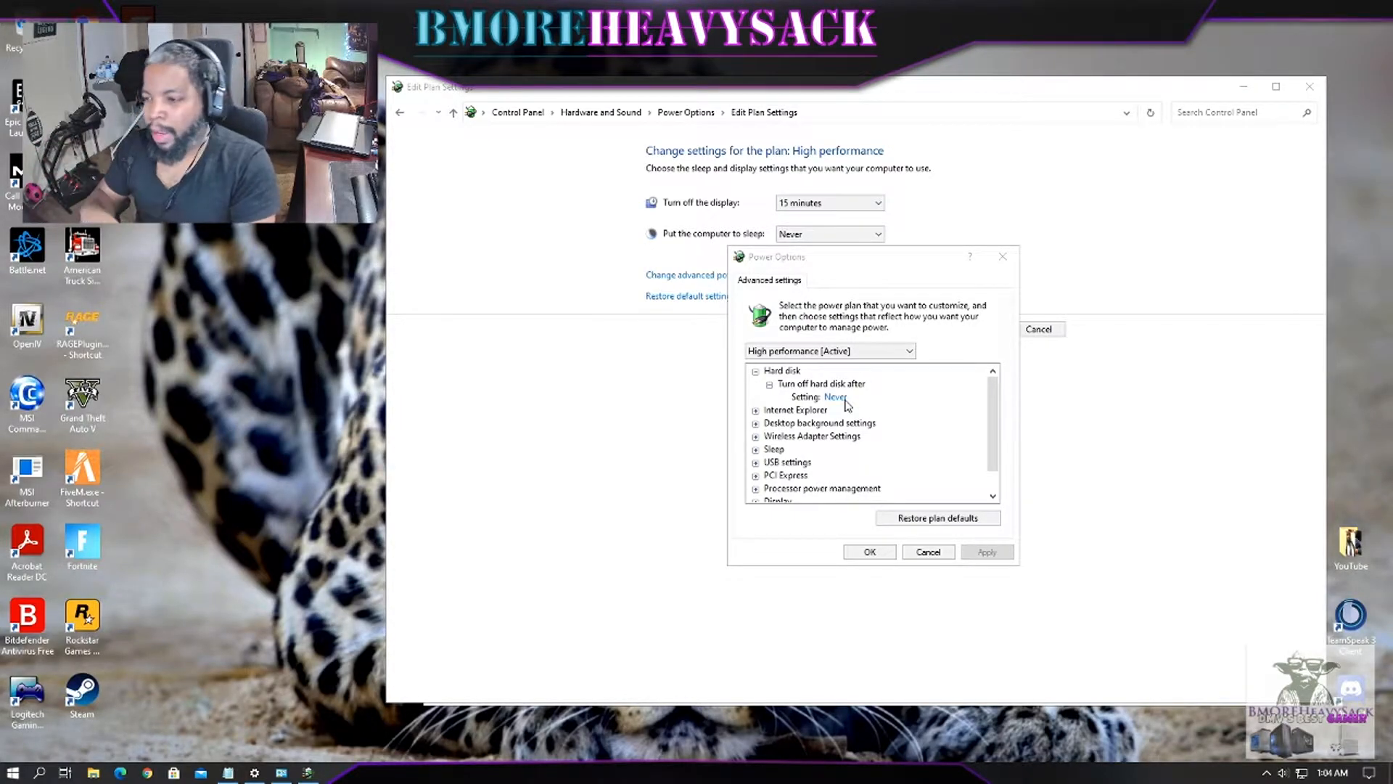
Step: Examine Internet Explorer's JavaScript Timer Frequency and the desktop background settings in the High performance plan
click(755, 372)
click(755, 384)
click(769, 398)
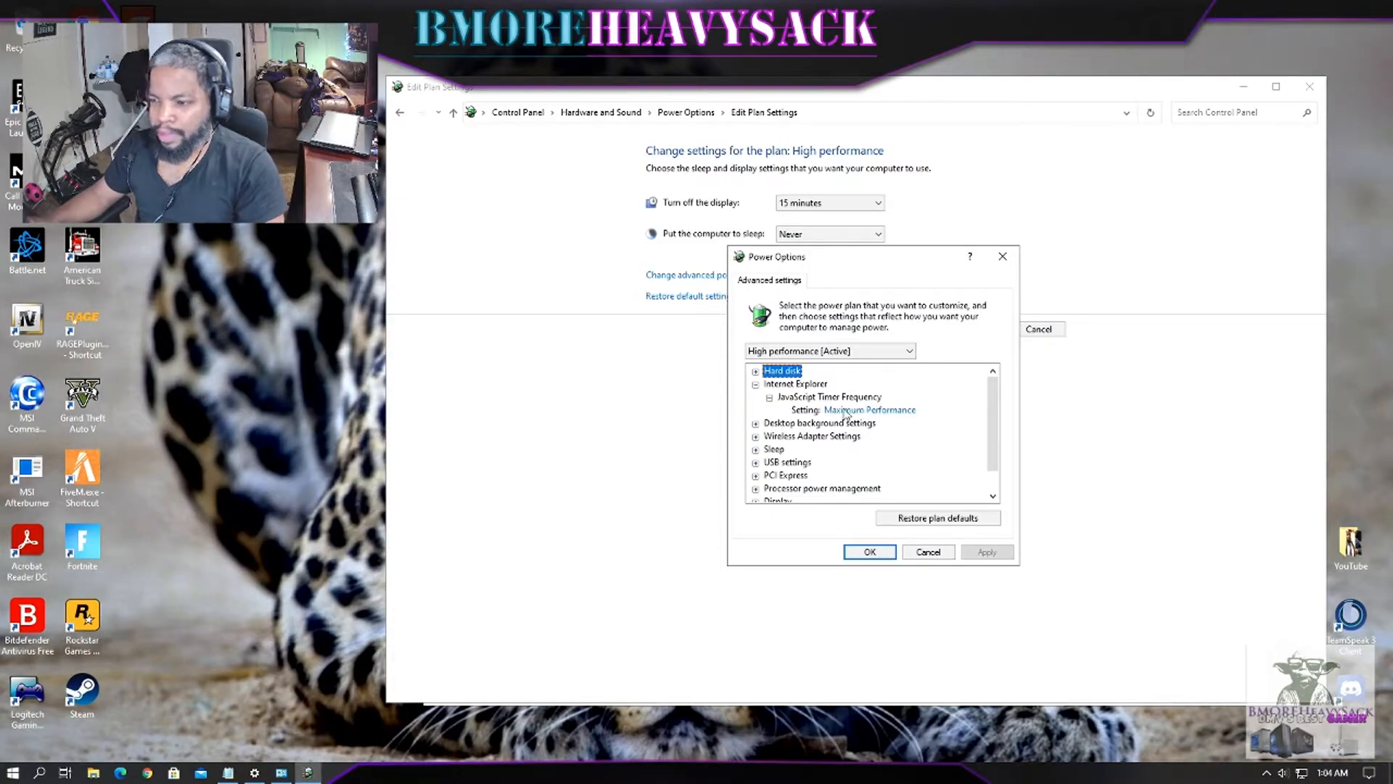
click(755, 385)
click(756, 397)
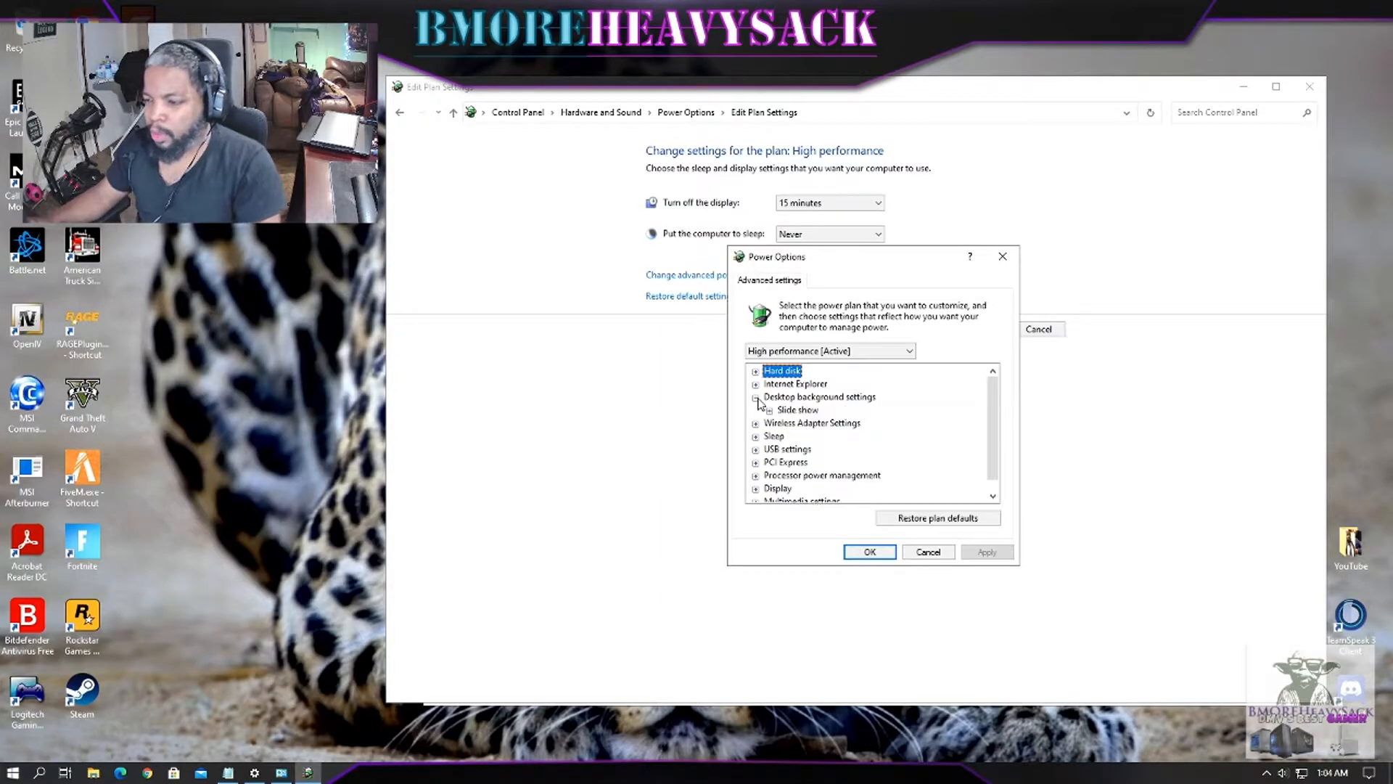
click(756, 398)
Step: Examine the Power Saving Mode under Wireless Adapter Settings
click(776, 411)
click(755, 411)
click(769, 424)
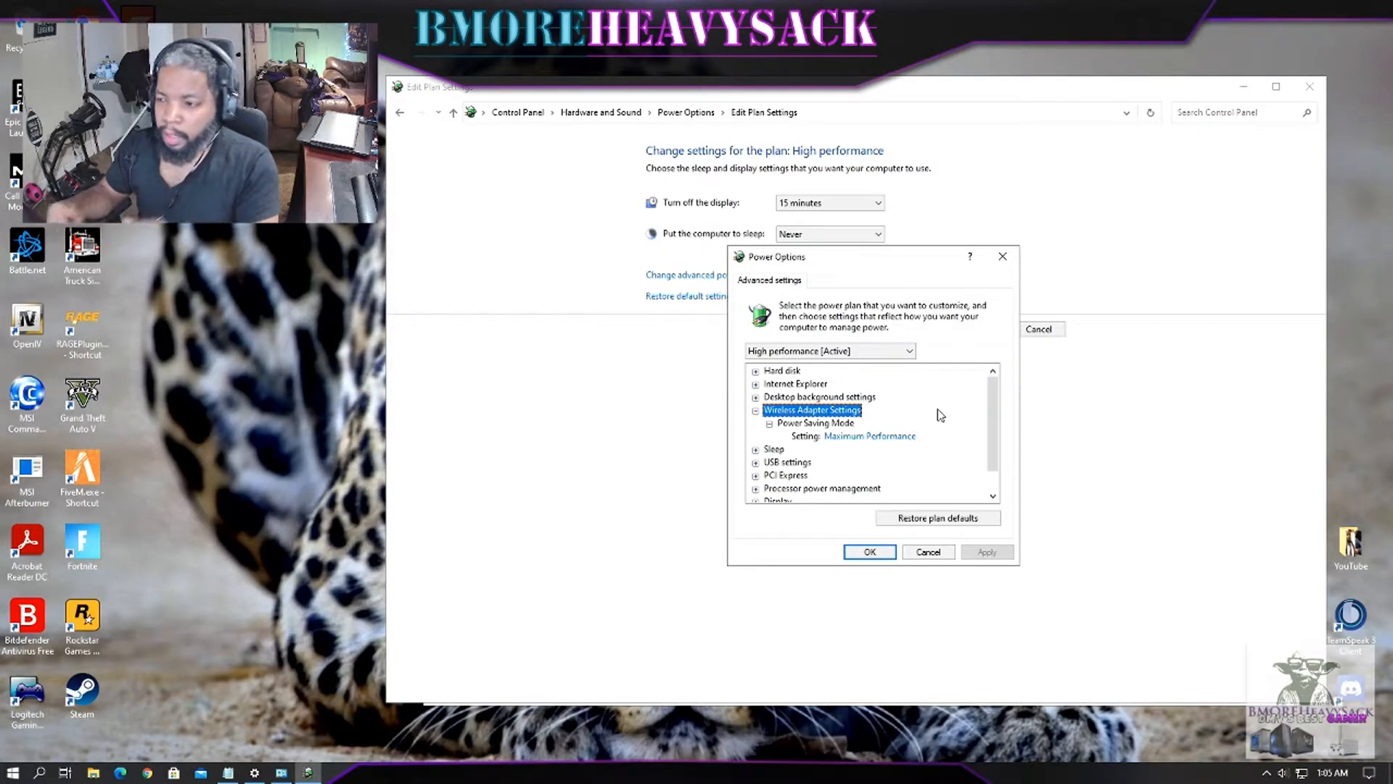
click(755, 411)
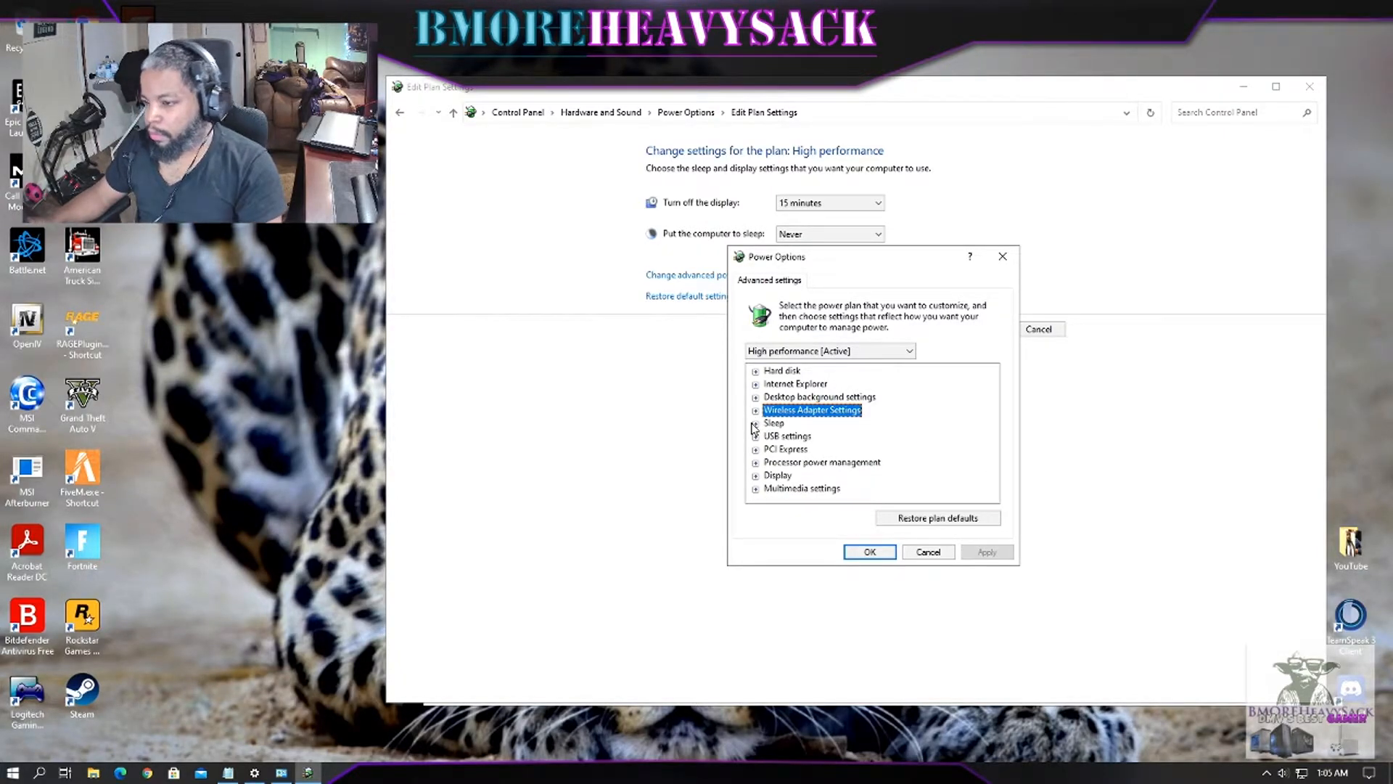
Step: Expand the plan's Sleep settings and examine Allow hybrid sleep
click(756, 424)
click(770, 436)
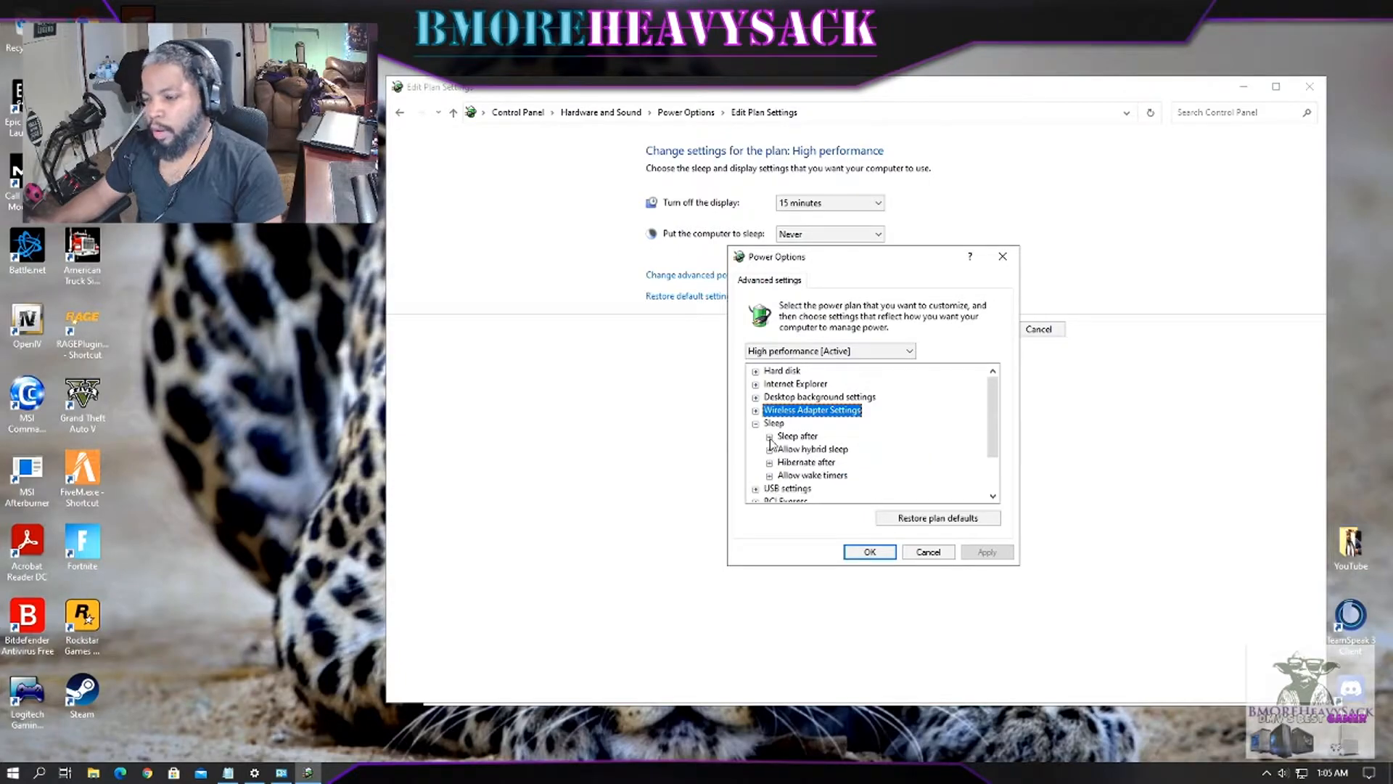
click(770, 450)
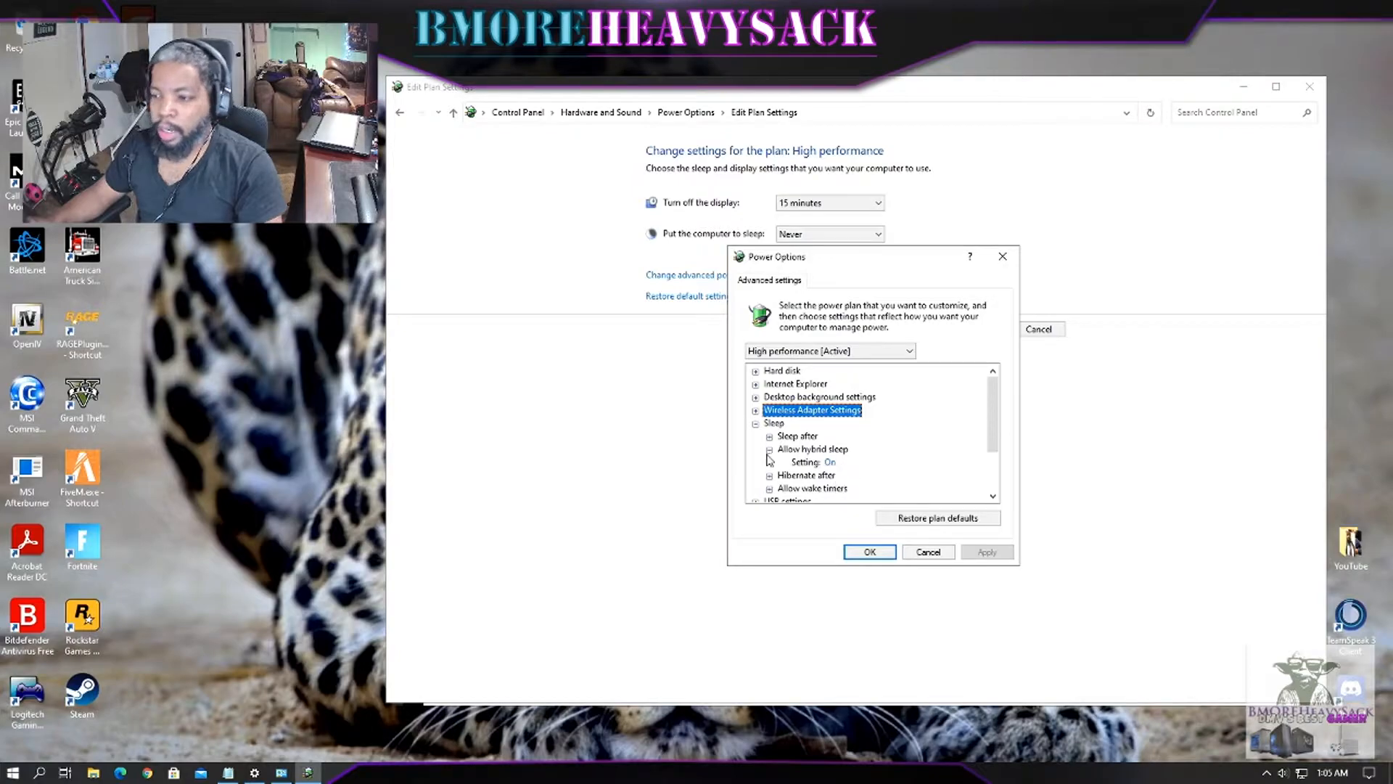
click(770, 450)
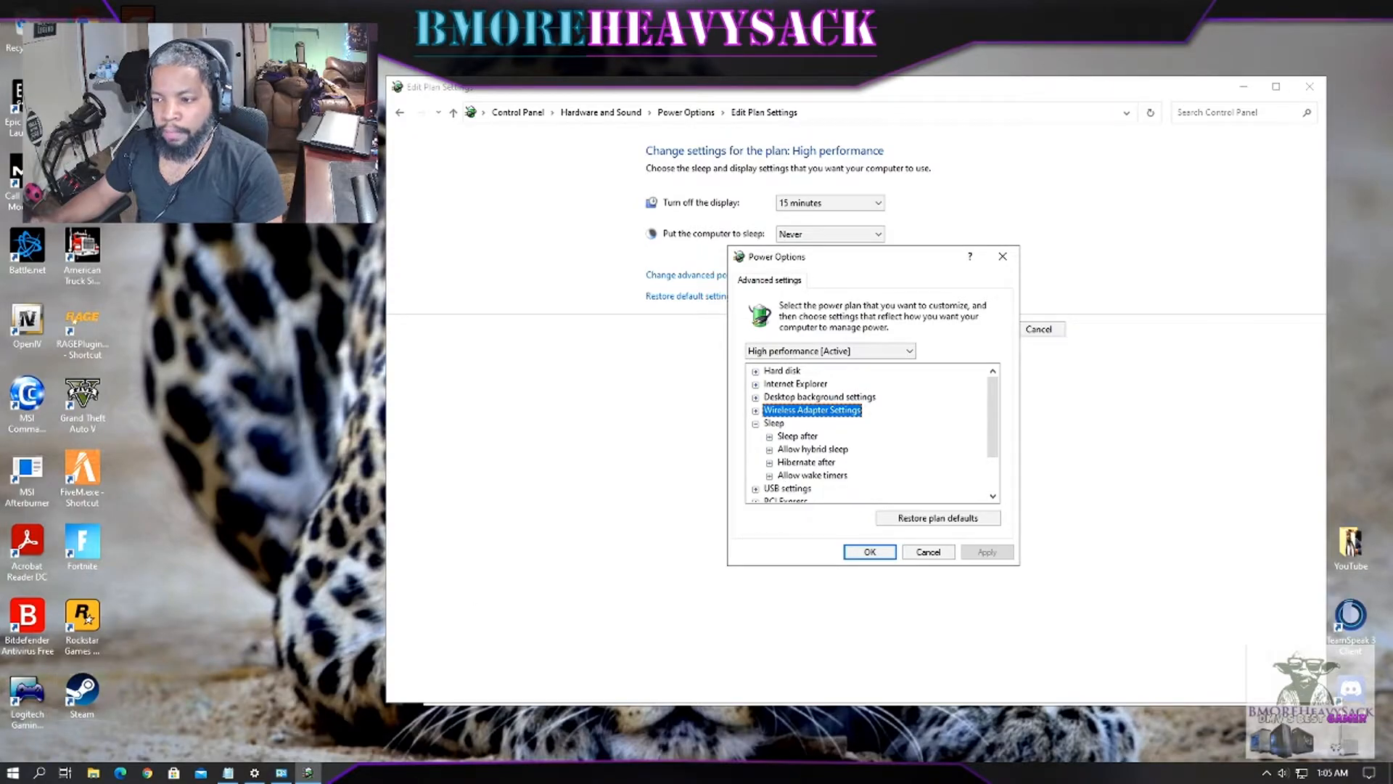
Step: Look at the Sleep option among the Windows shutdown choices without running it, and return to the advanced power settings
click(22, 762)
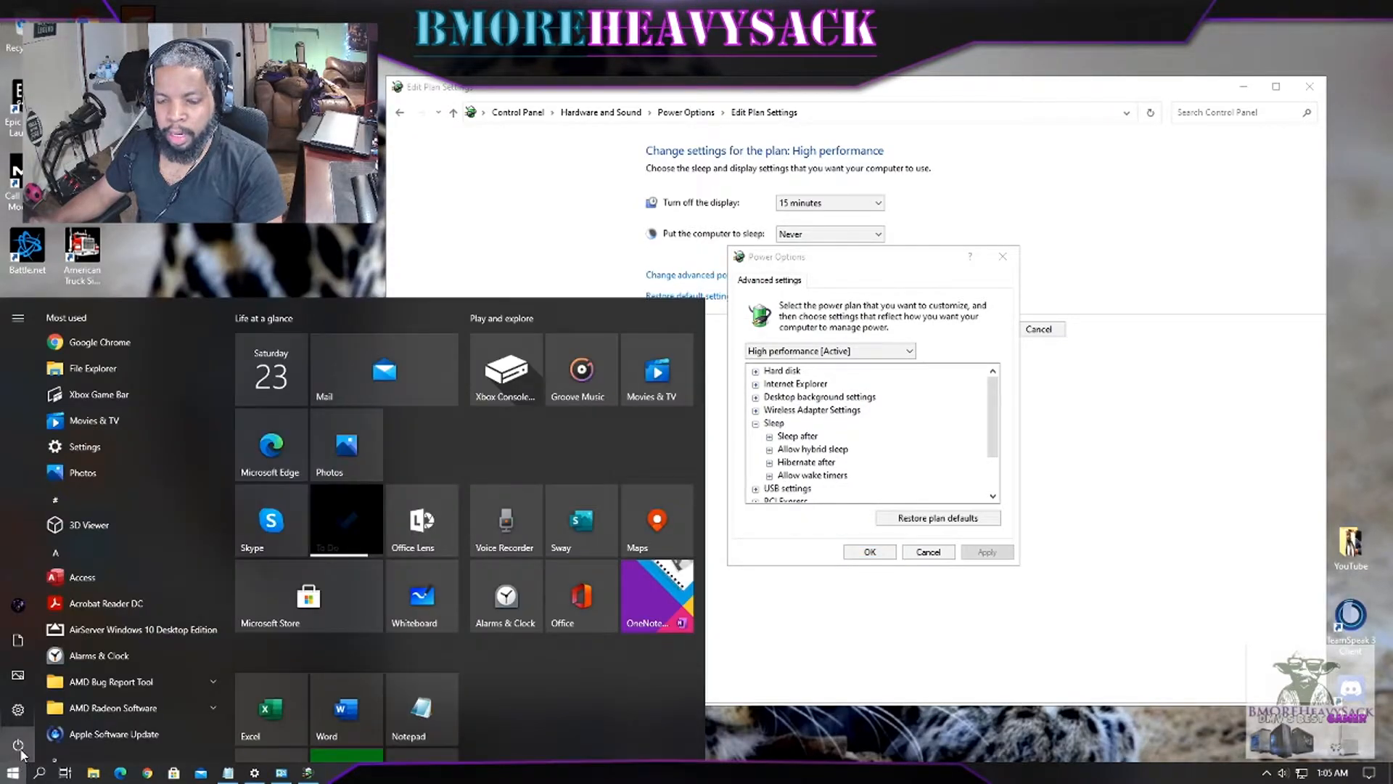
click(102, 746)
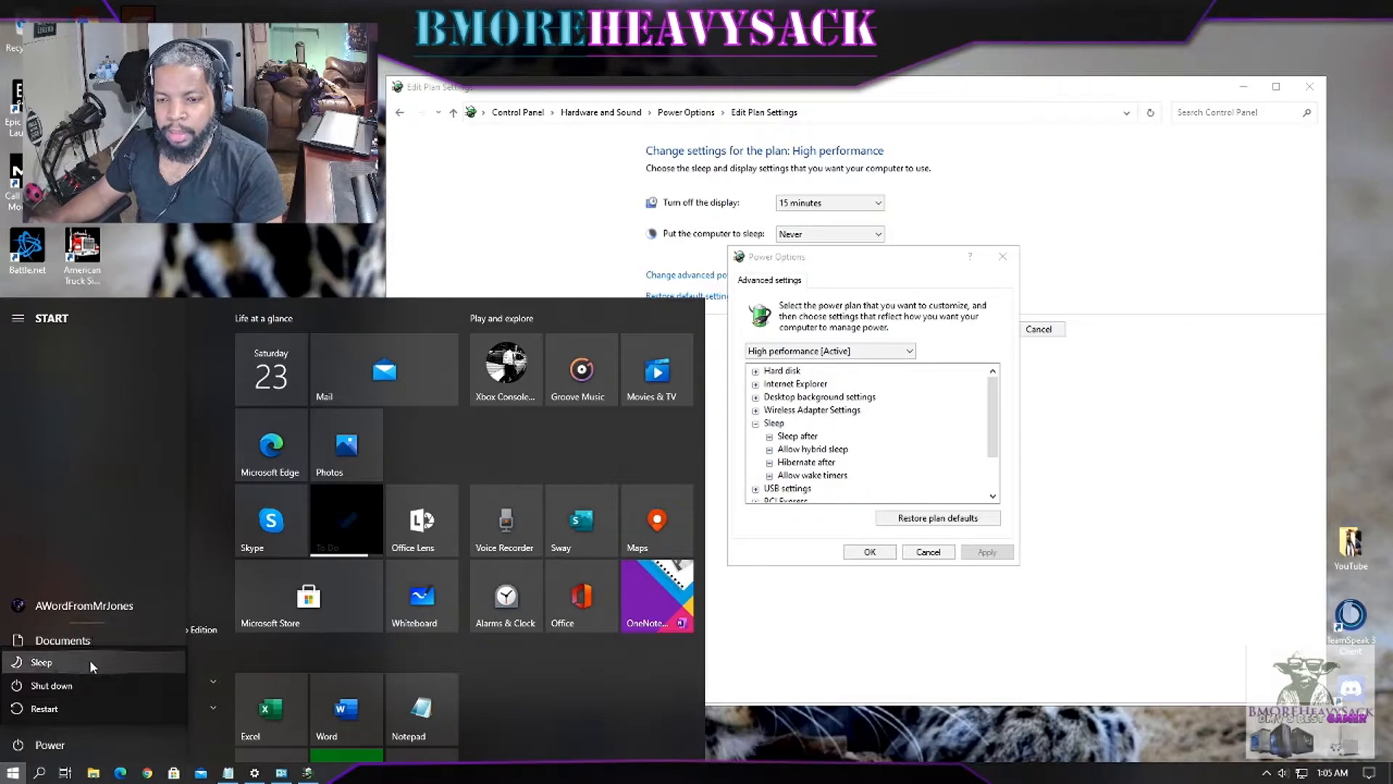
click(819, 533)
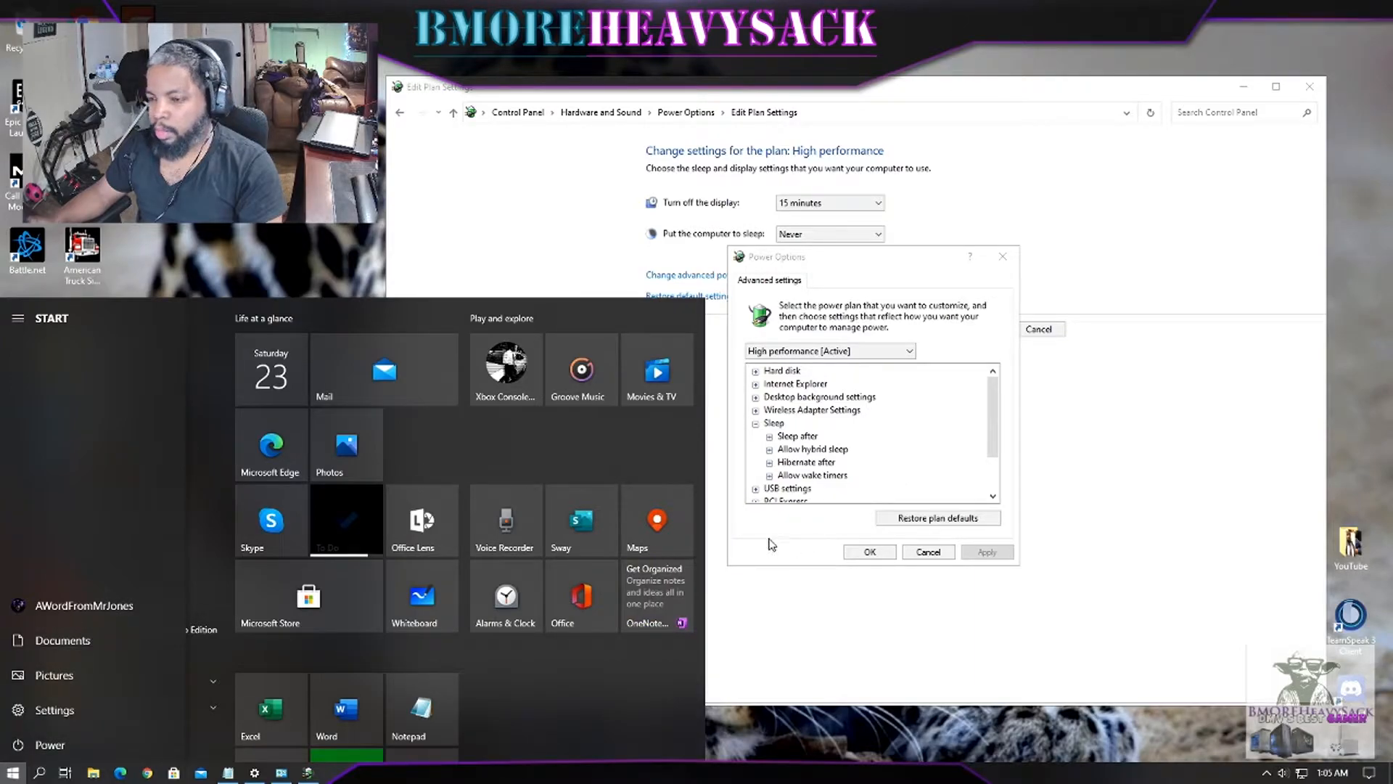
click(16, 773)
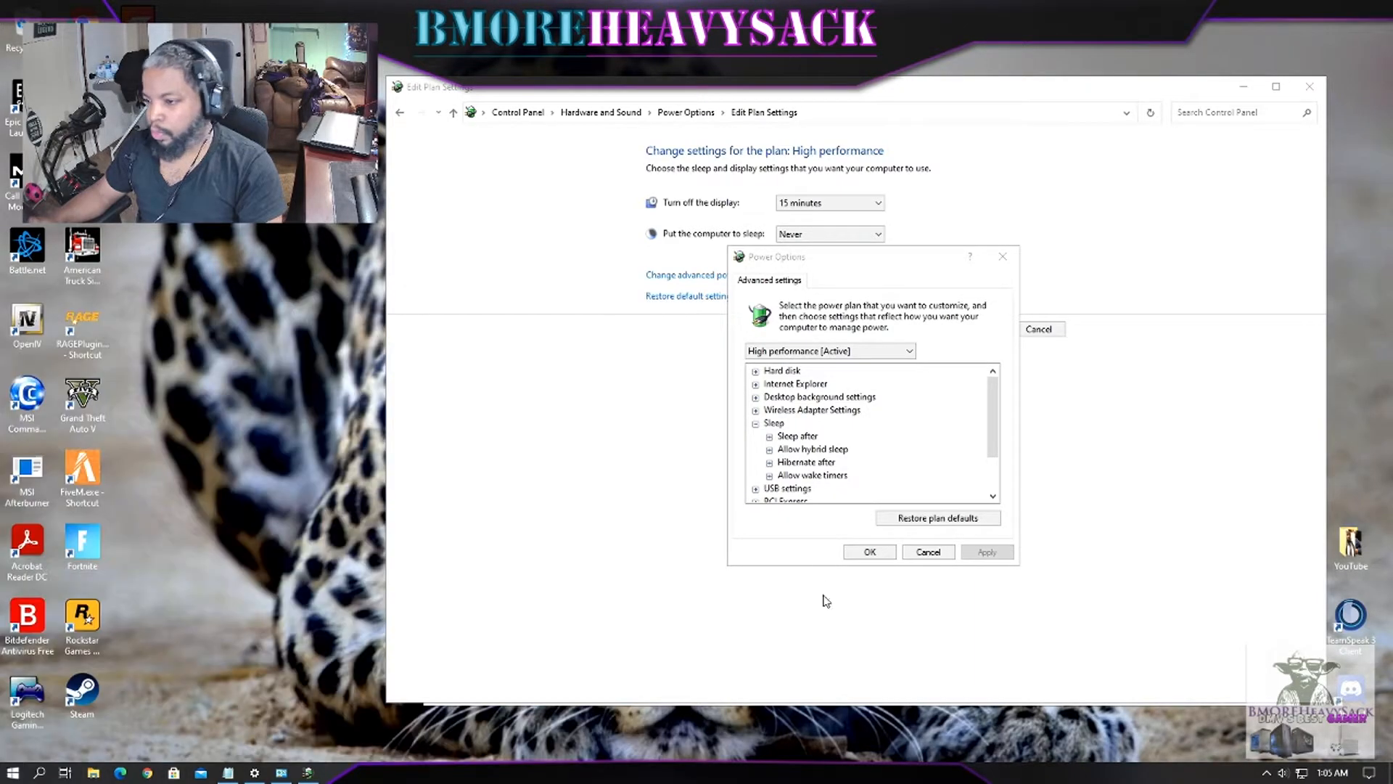
Step: Examine the Hibernate after and Allow wake timers settings under Sleep
click(769, 463)
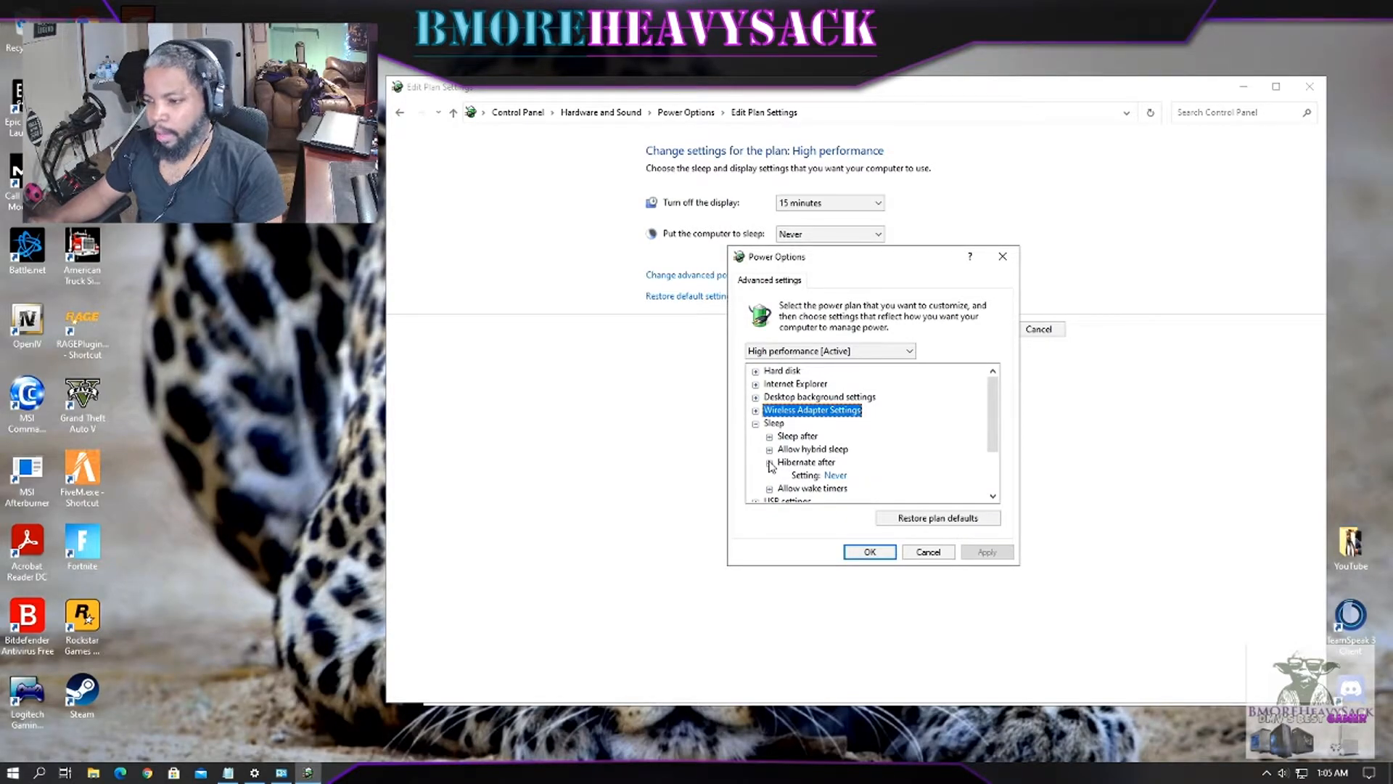
click(770, 463)
click(769, 476)
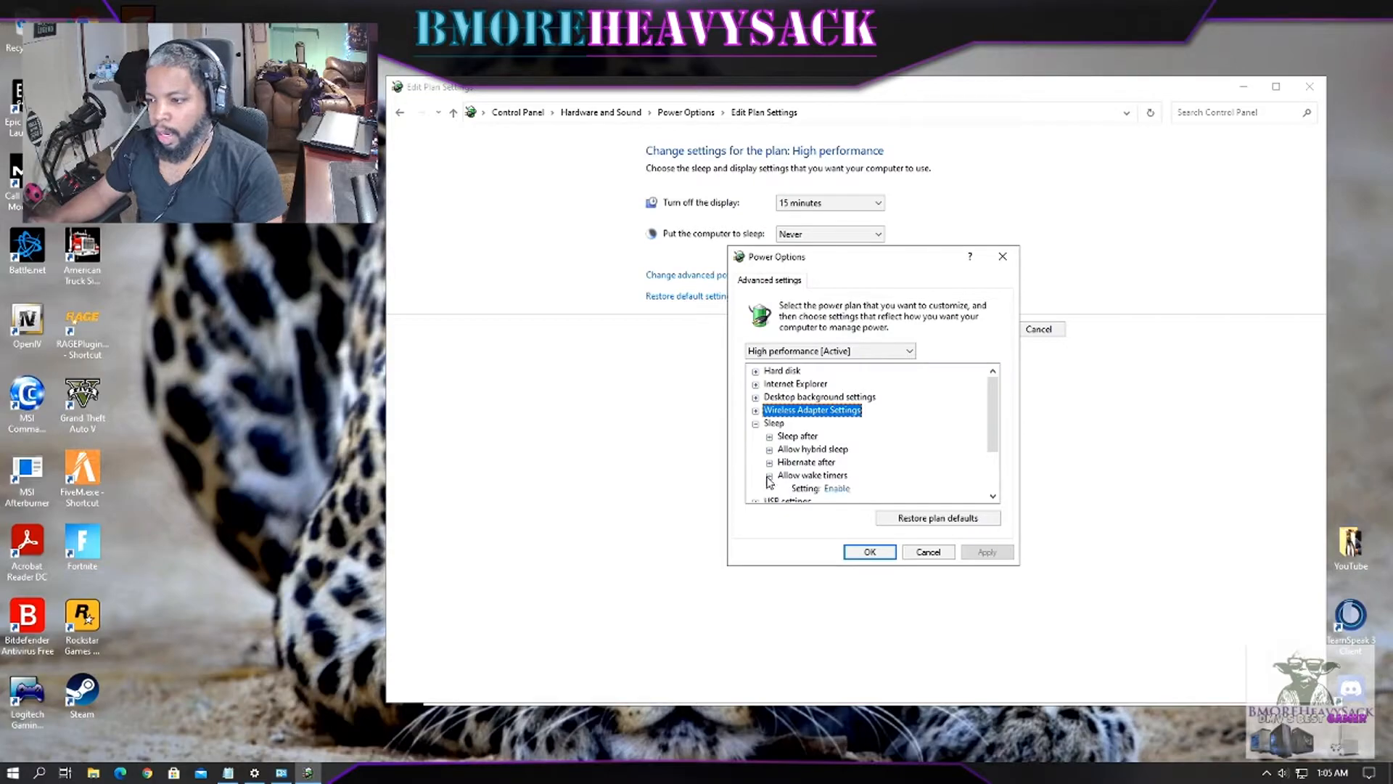
scroll(768, 479, down, 1)
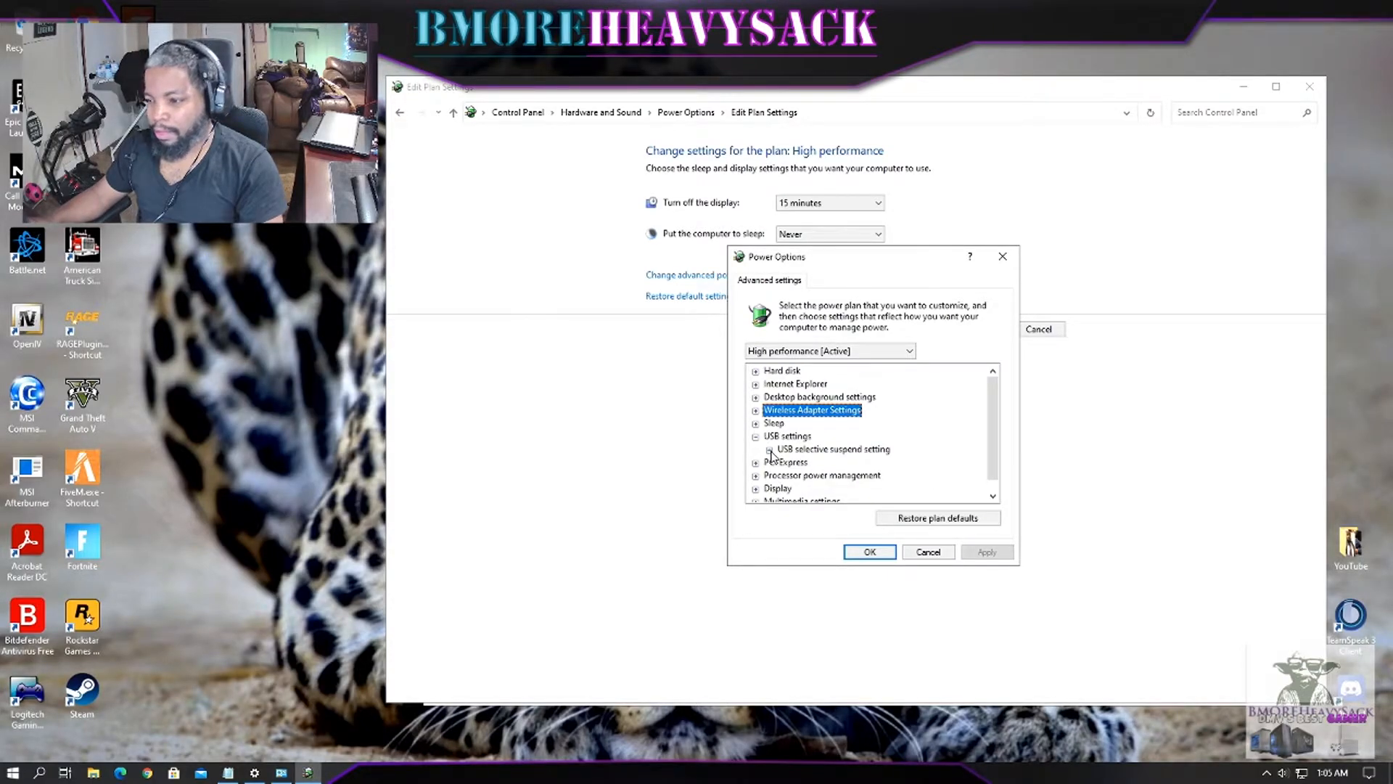
Step: Examine the USB selective suspend setting under USB settings
click(769, 450)
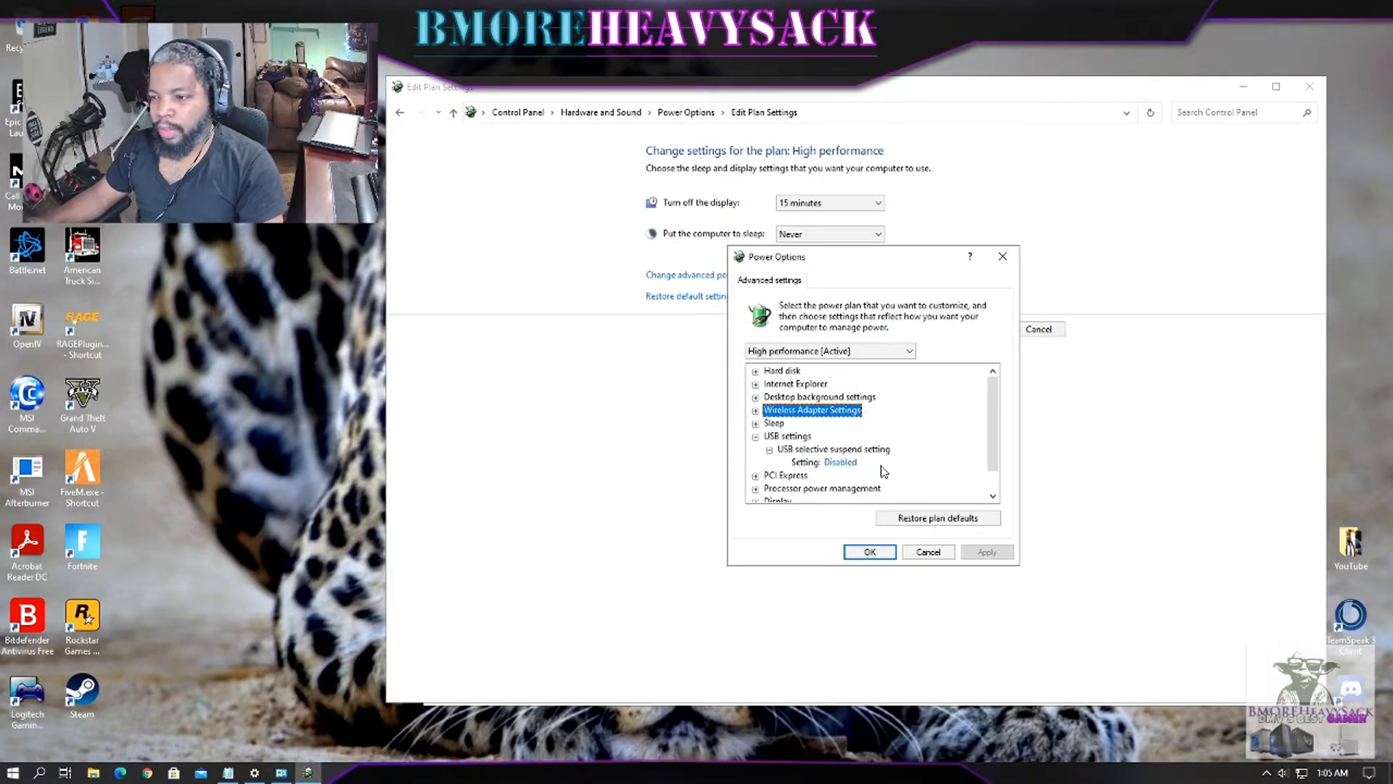
scroll(889, 468, down, 1)
click(797, 411)
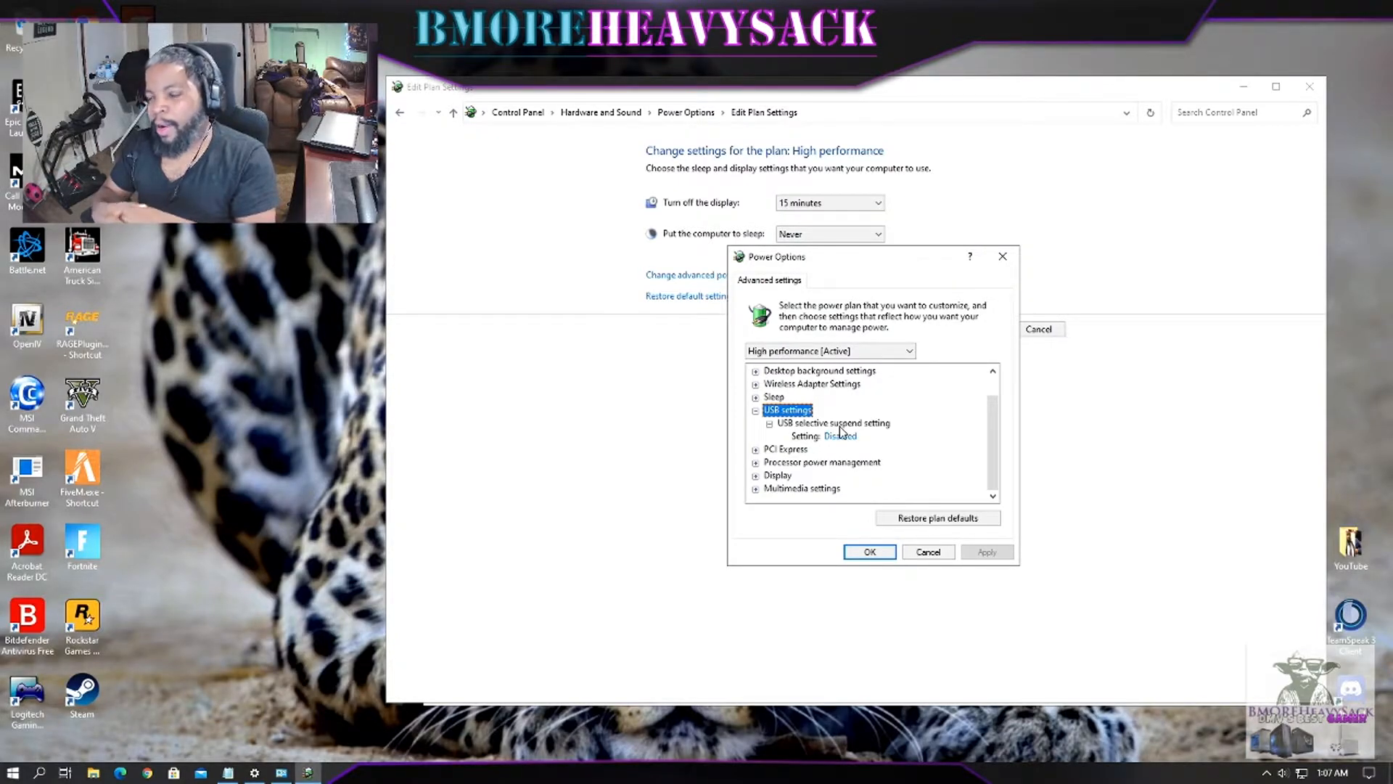
click(756, 411)
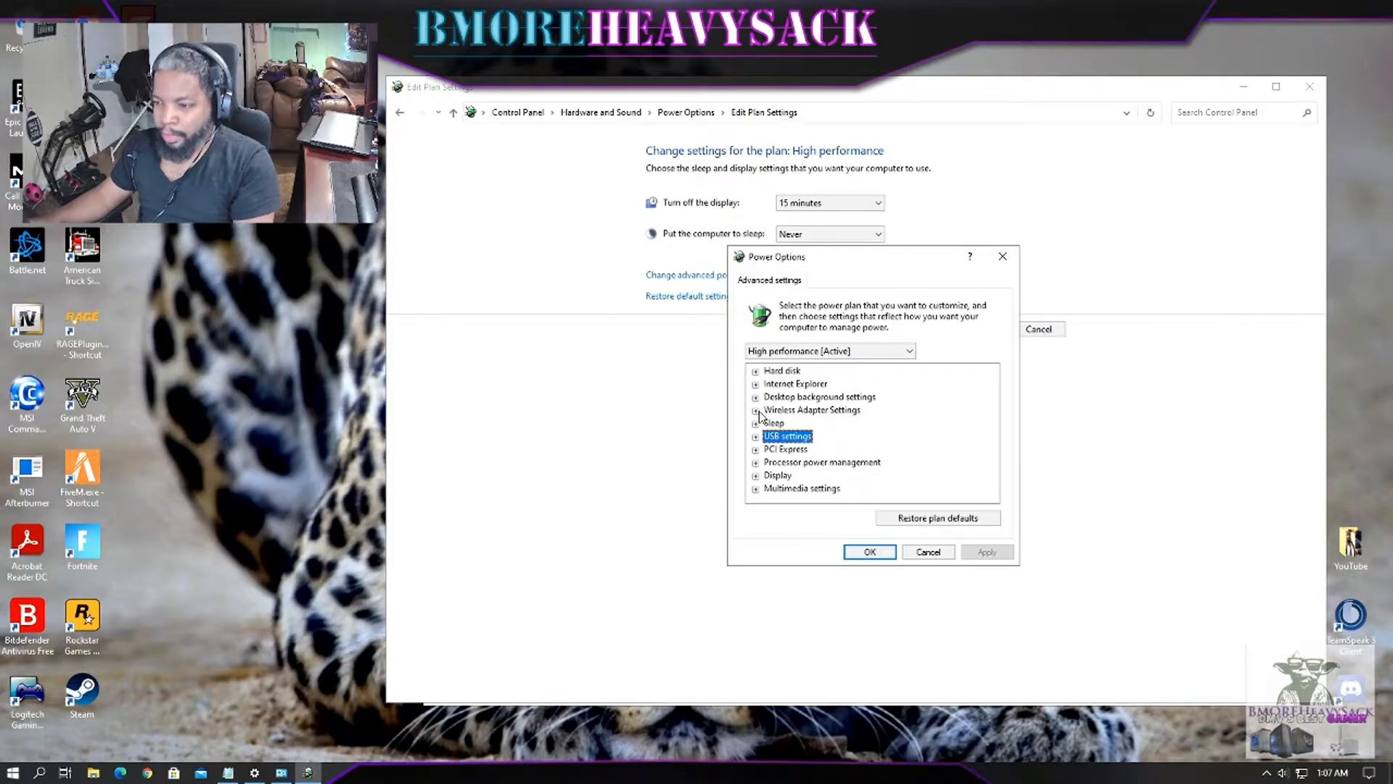
Step: Examine Link State Power Management under PCI Express
click(755, 450)
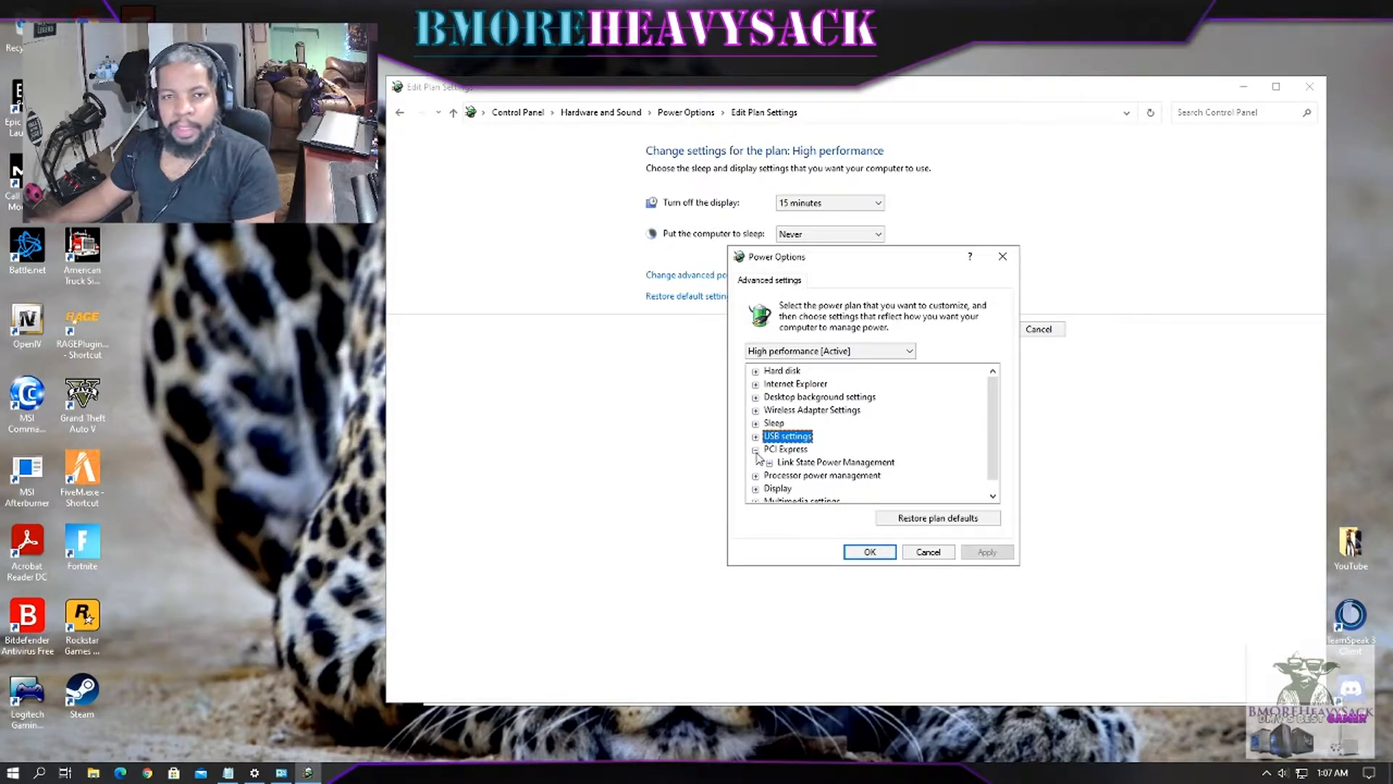
click(769, 464)
scroll(838, 458, down, 1)
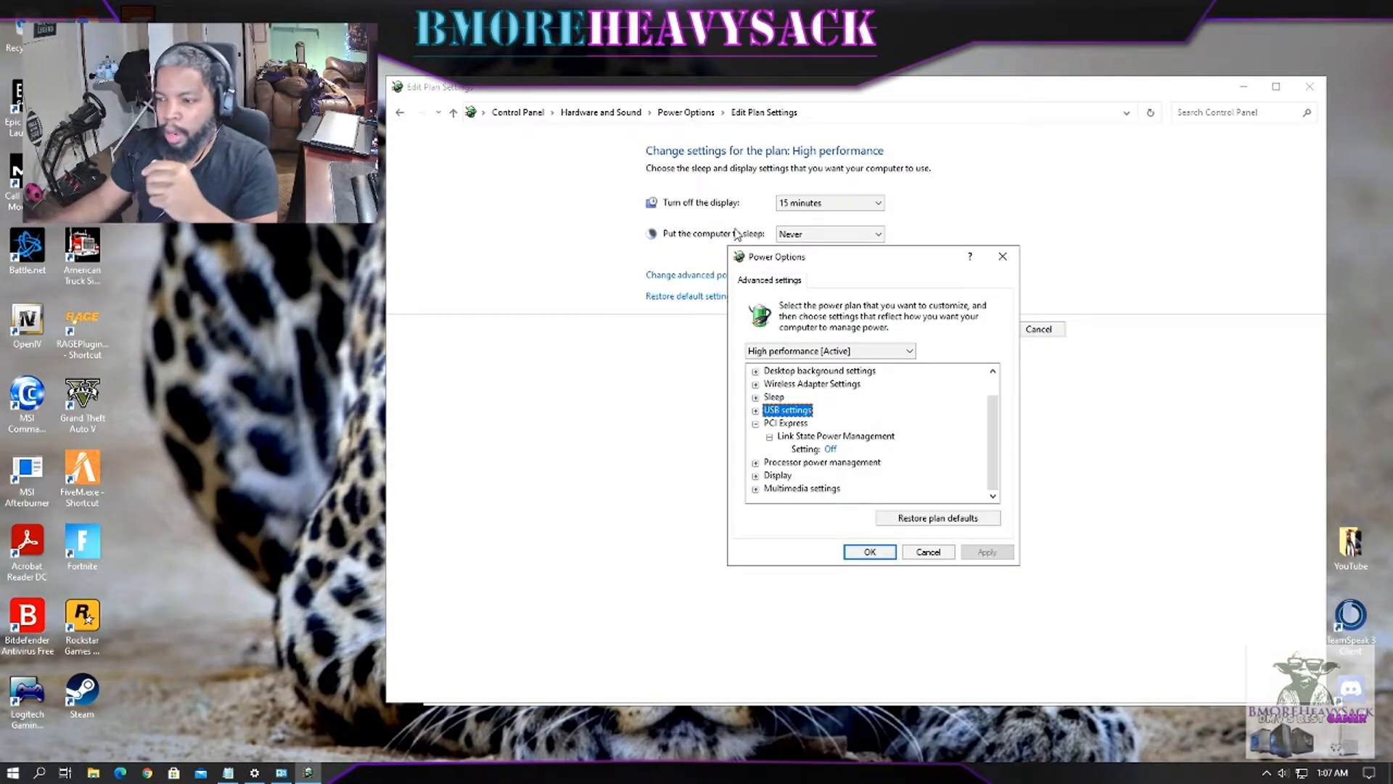
Step: Examine the minimum processor state, system cooling policy and maximum processor state under Processor power management
click(781, 425)
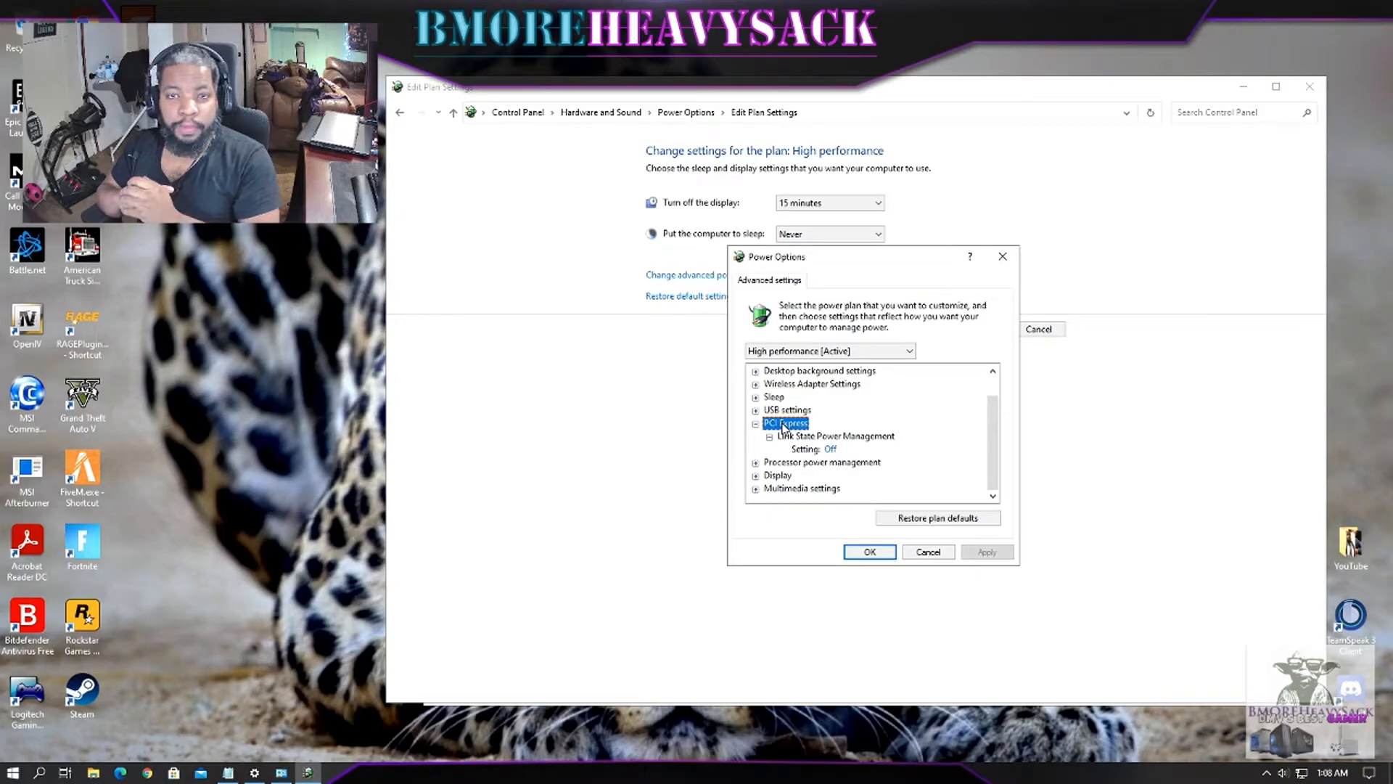
click(756, 424)
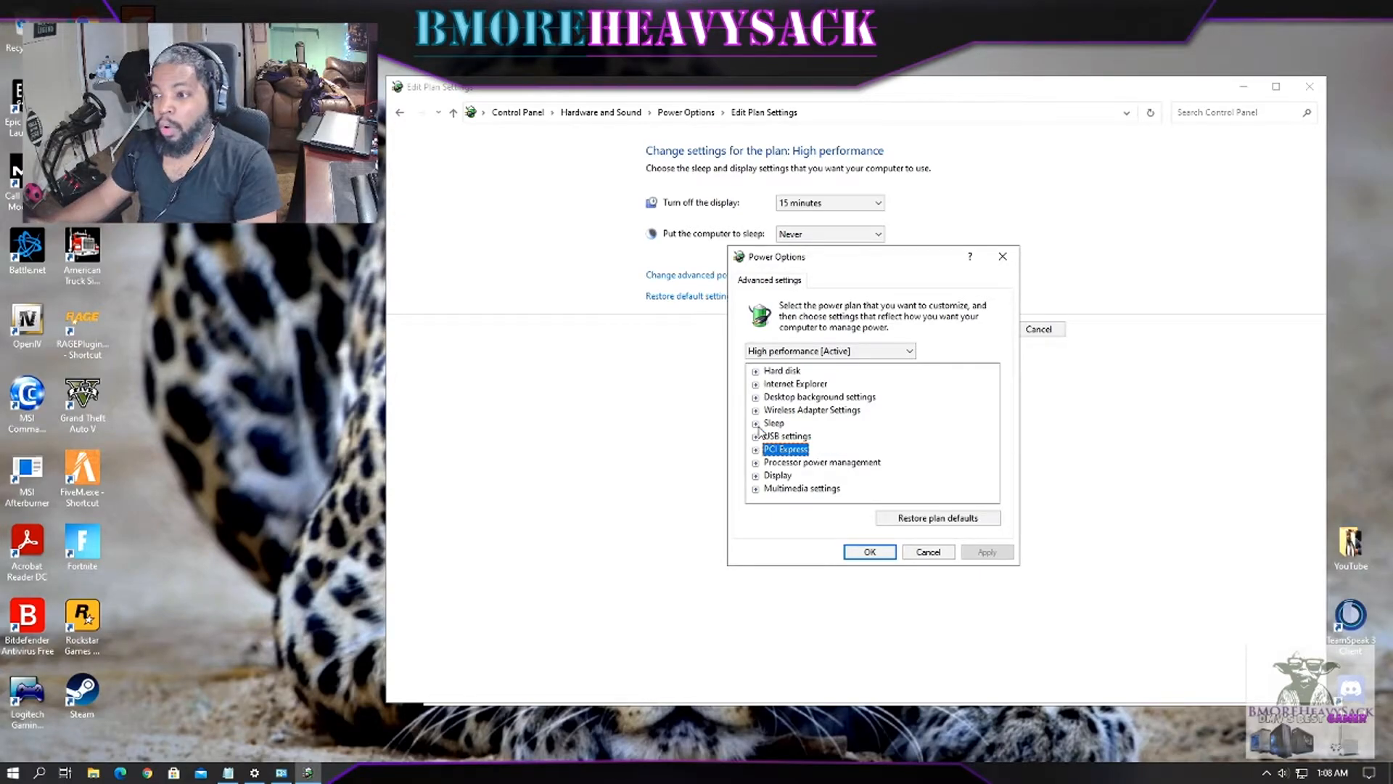
click(755, 463)
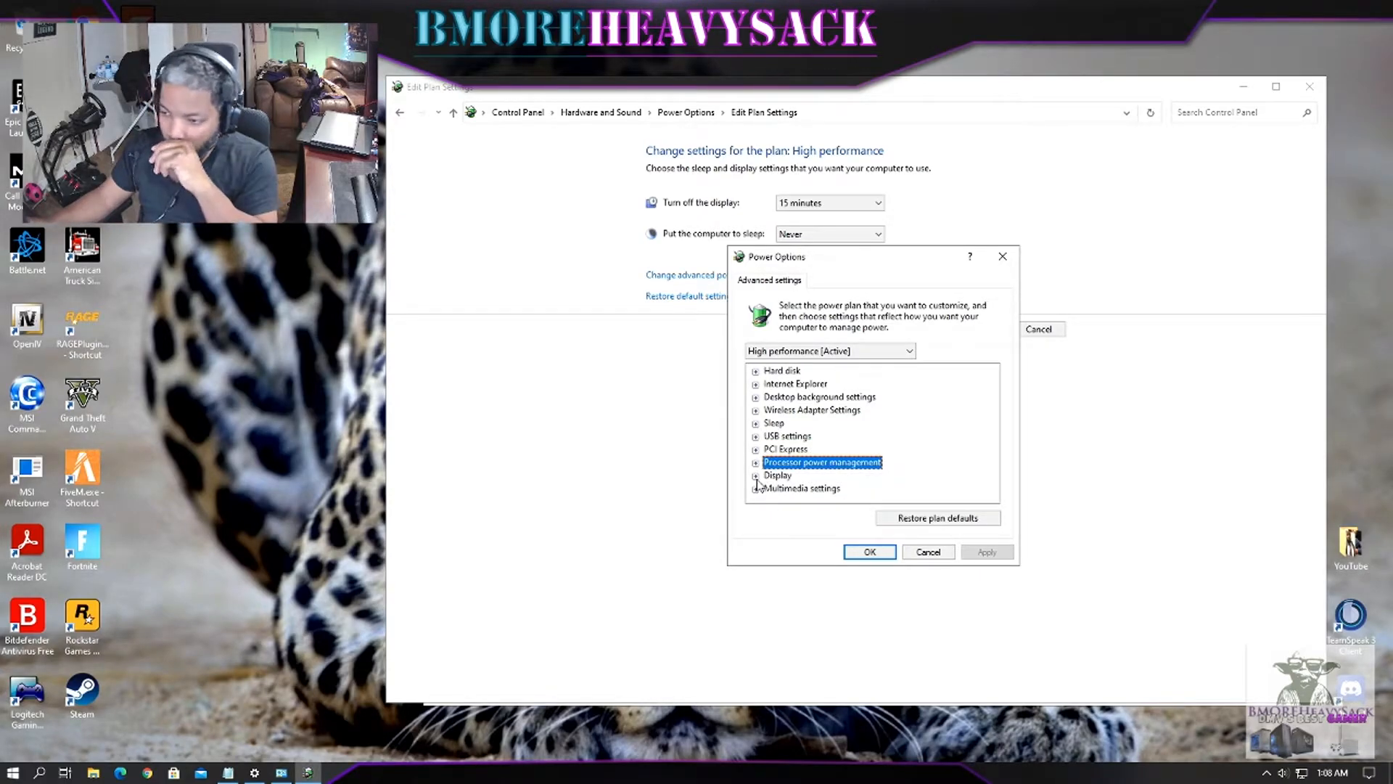
click(755, 463)
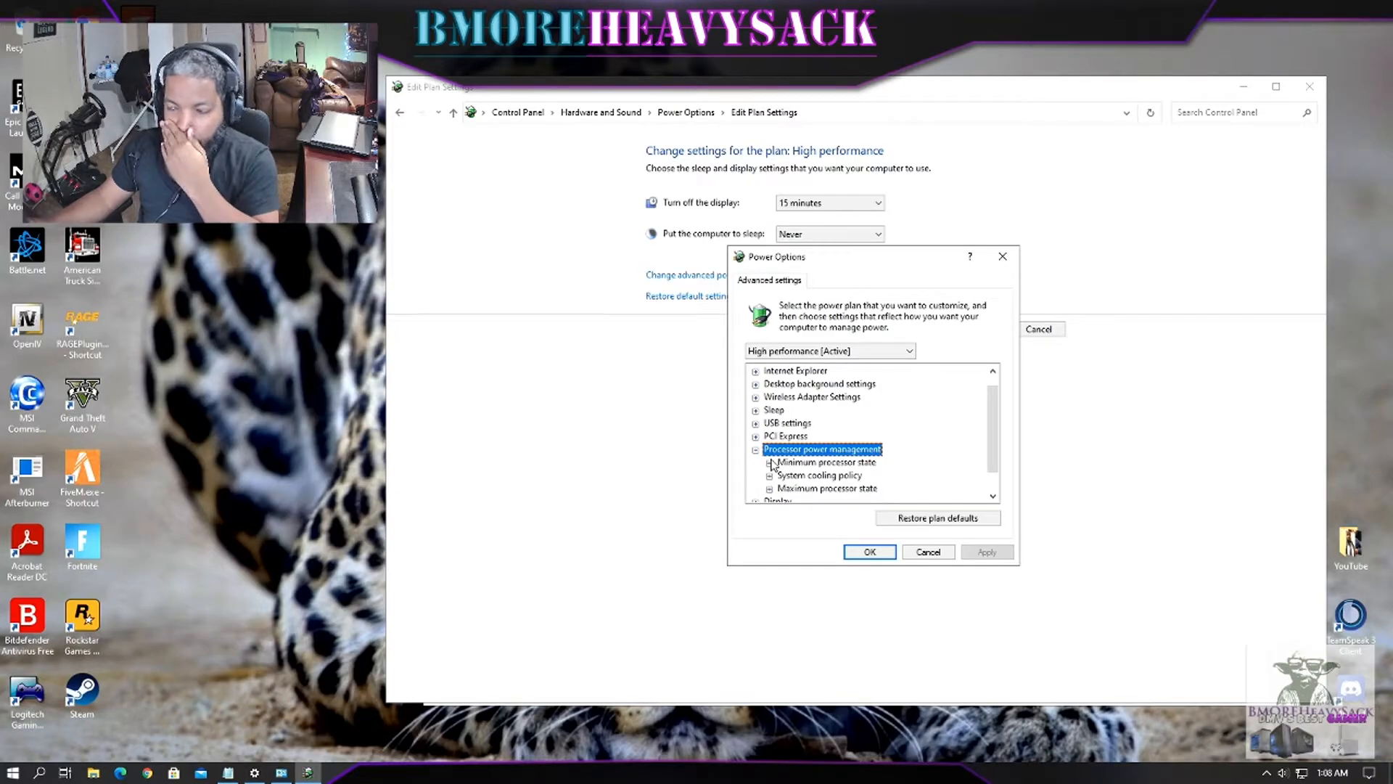
click(770, 463)
click(770, 463)
click(770, 450)
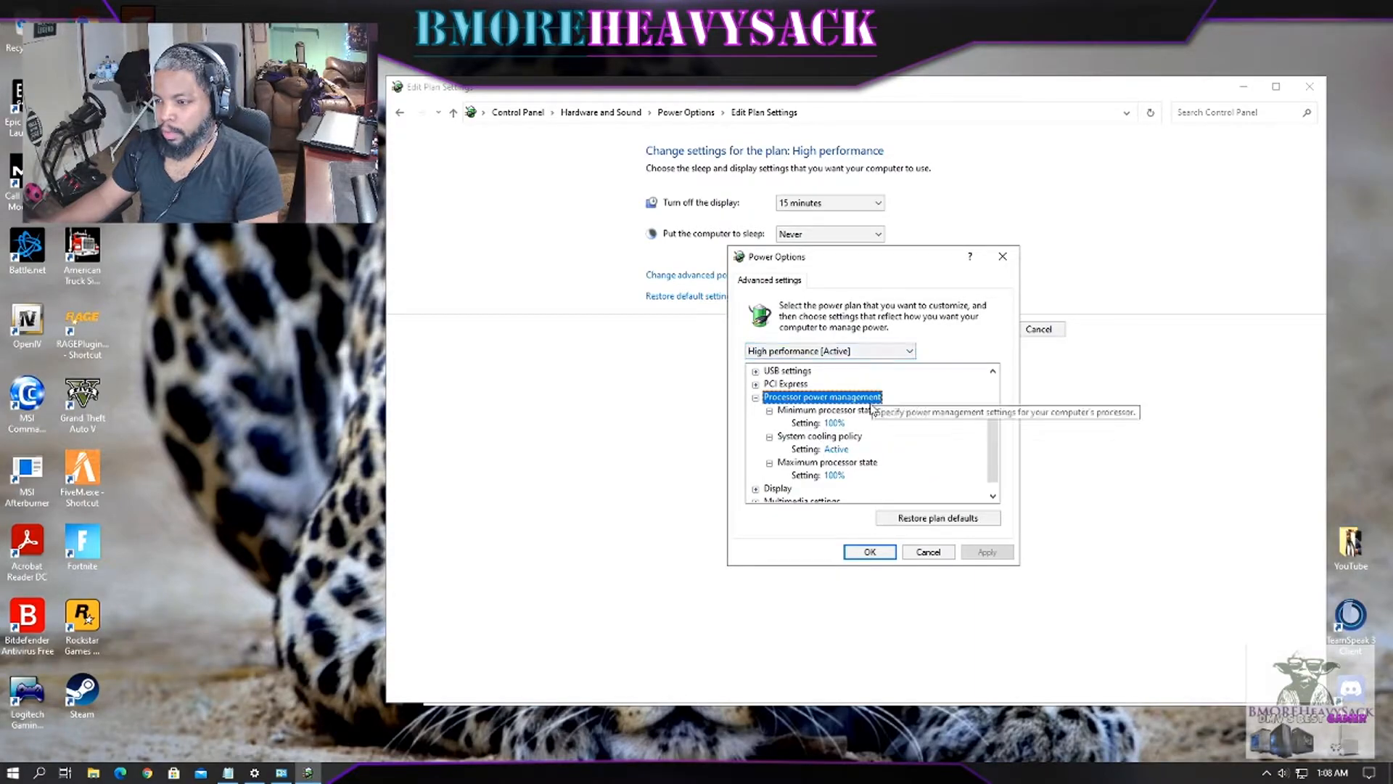
click(758, 398)
Step: Examine the Turn off display after setting under Display
click(760, 476)
click(759, 475)
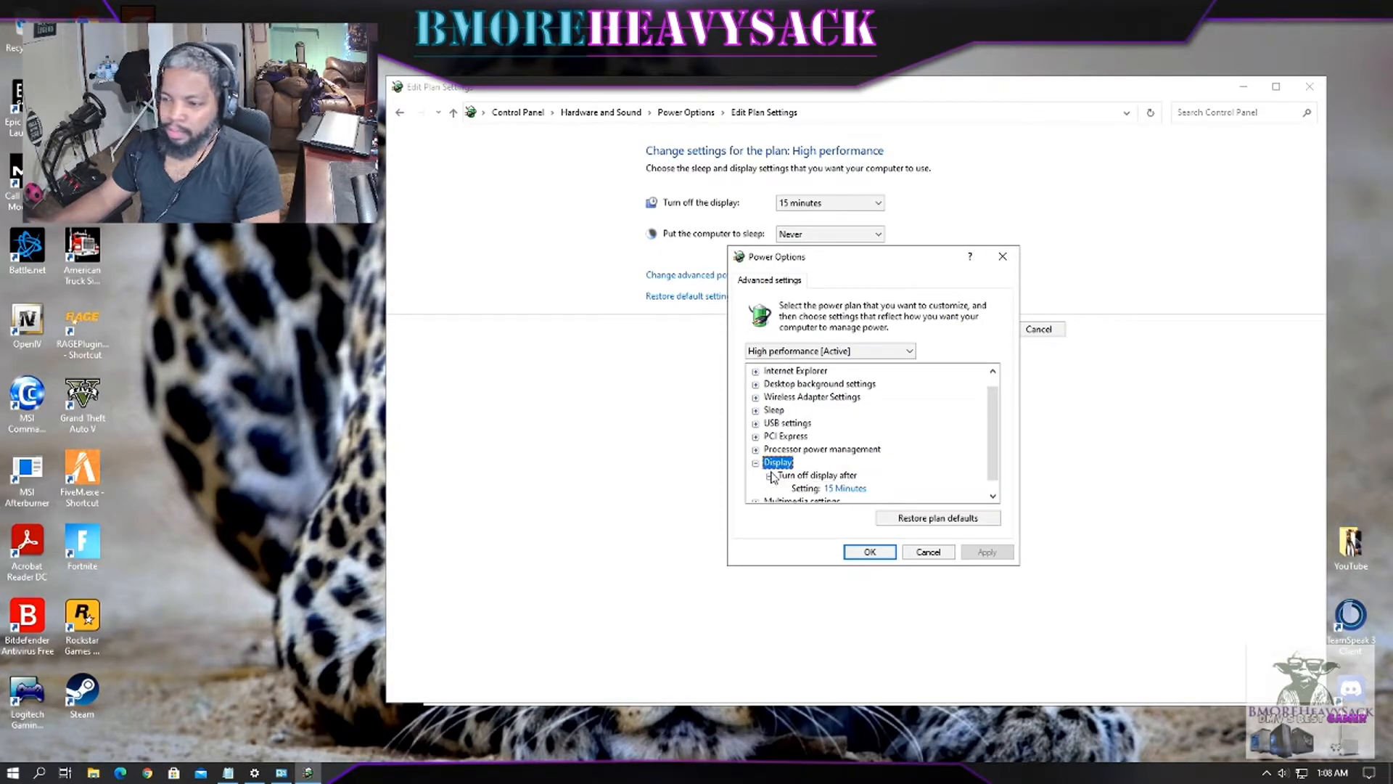
scroll(834, 471, down, 1)
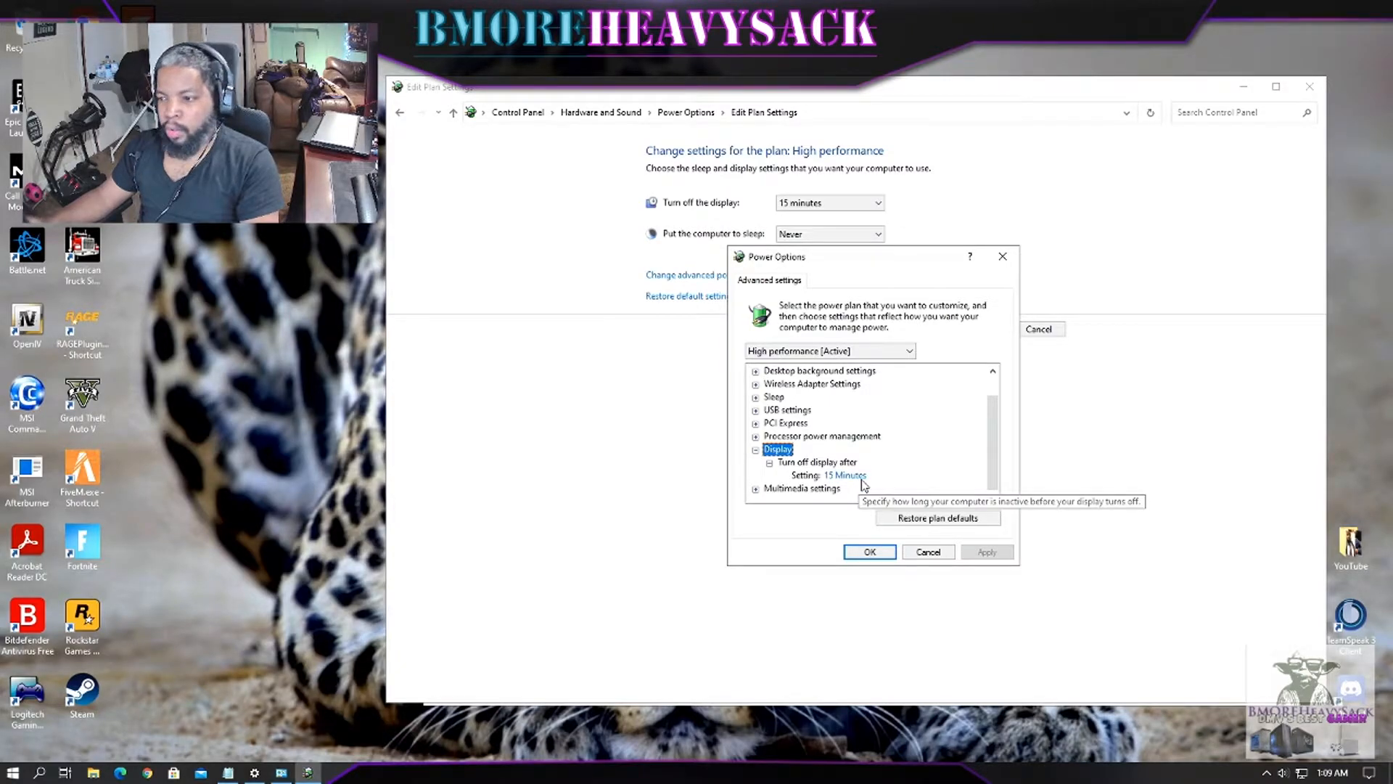
click(755, 450)
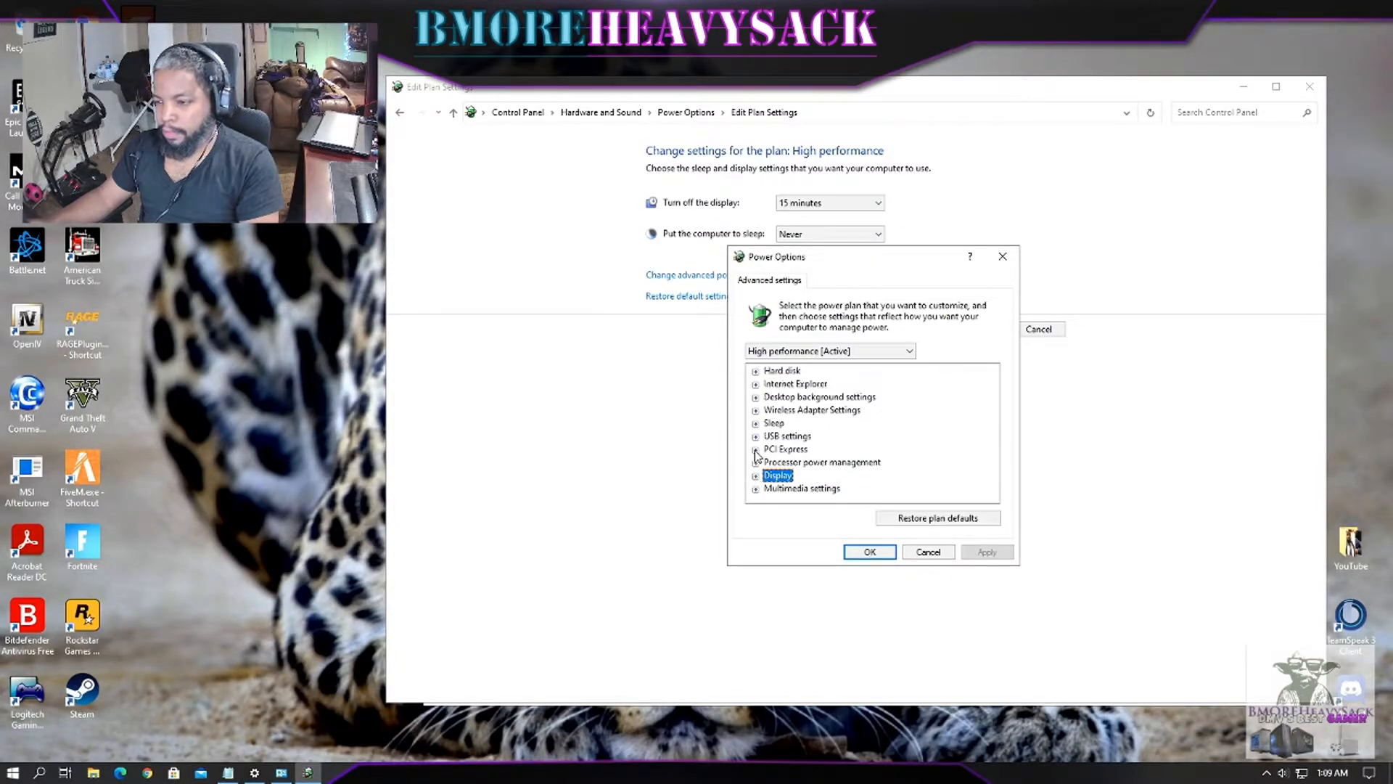
Step: Examine the media sharing, video playback quality bias and video playing settings under Multimedia settings
click(755, 489)
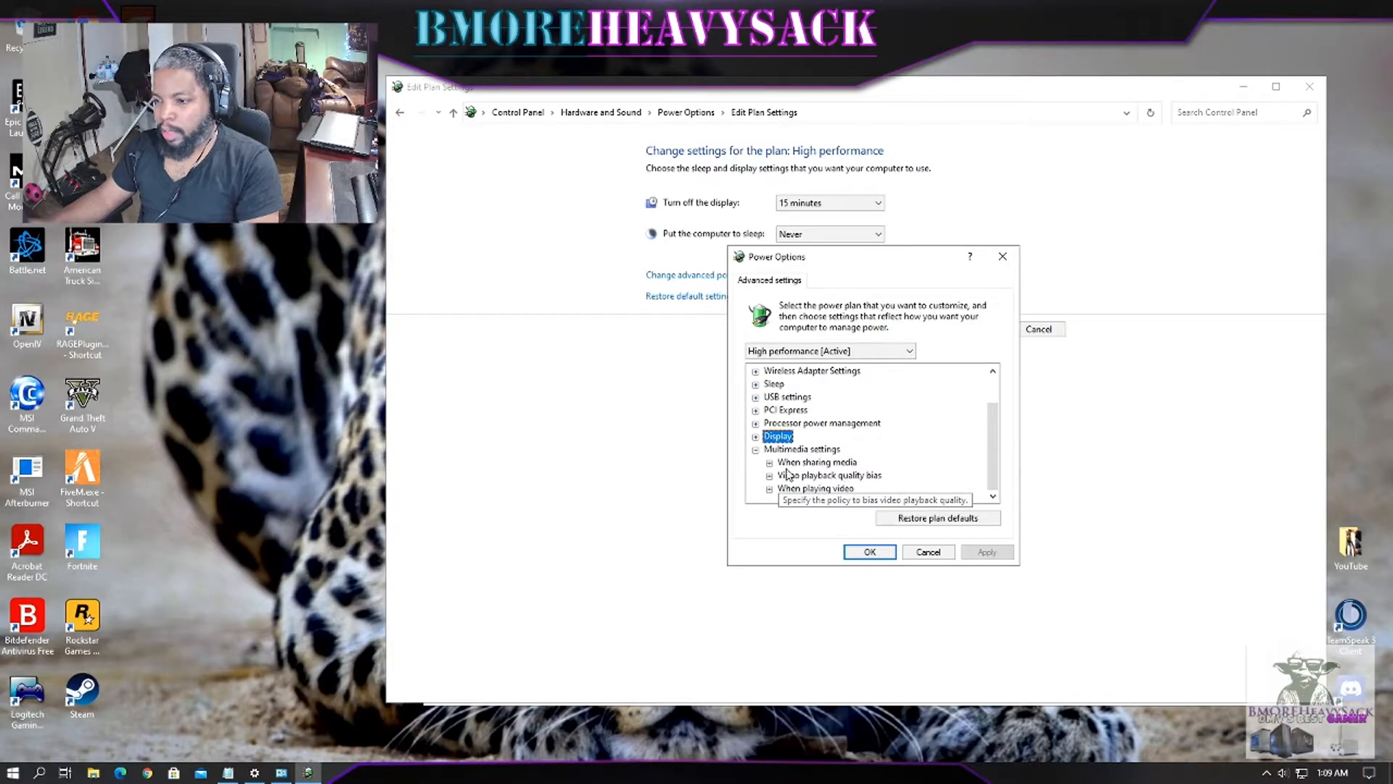
click(769, 462)
click(769, 489)
click(770, 500)
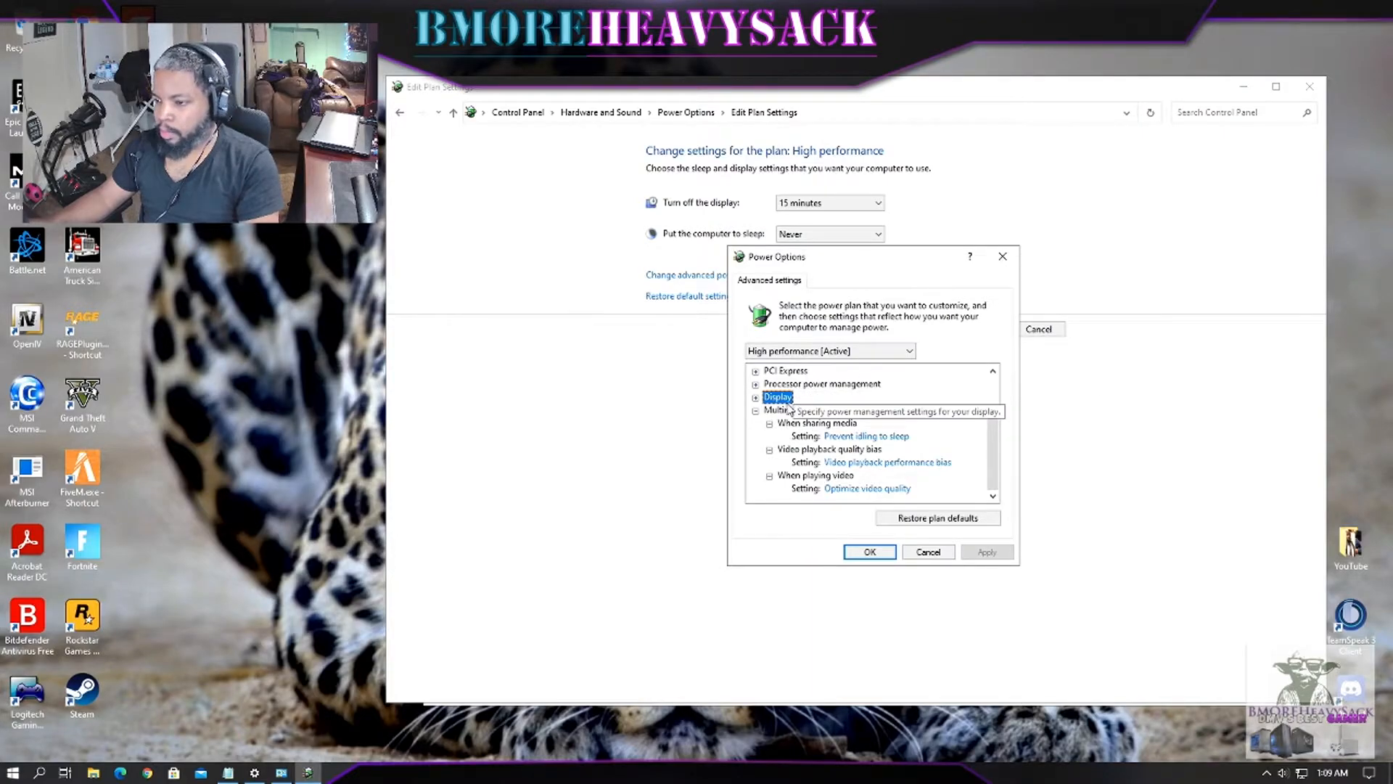
click(755, 410)
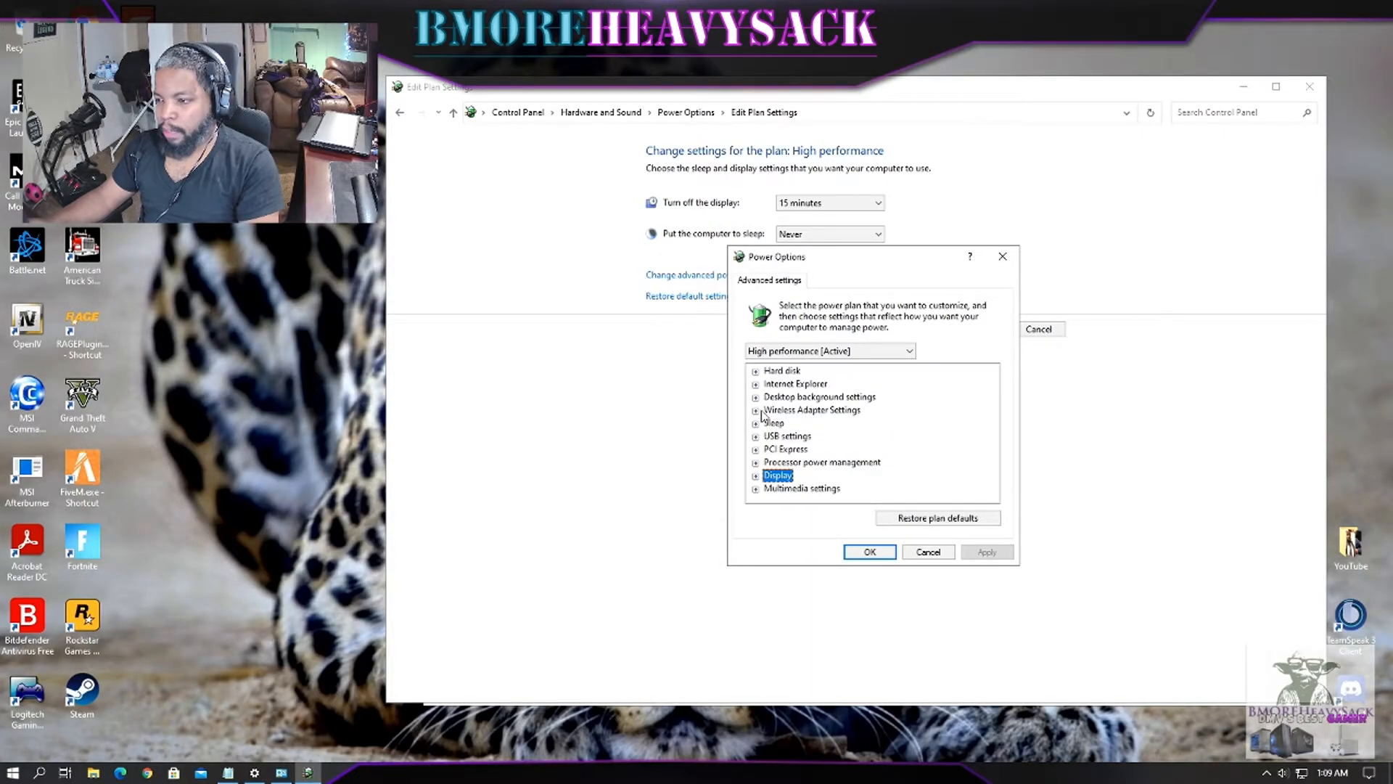
Step: Confirm the advanced power options and close the plan settings and Power & sleep windows
click(860, 551)
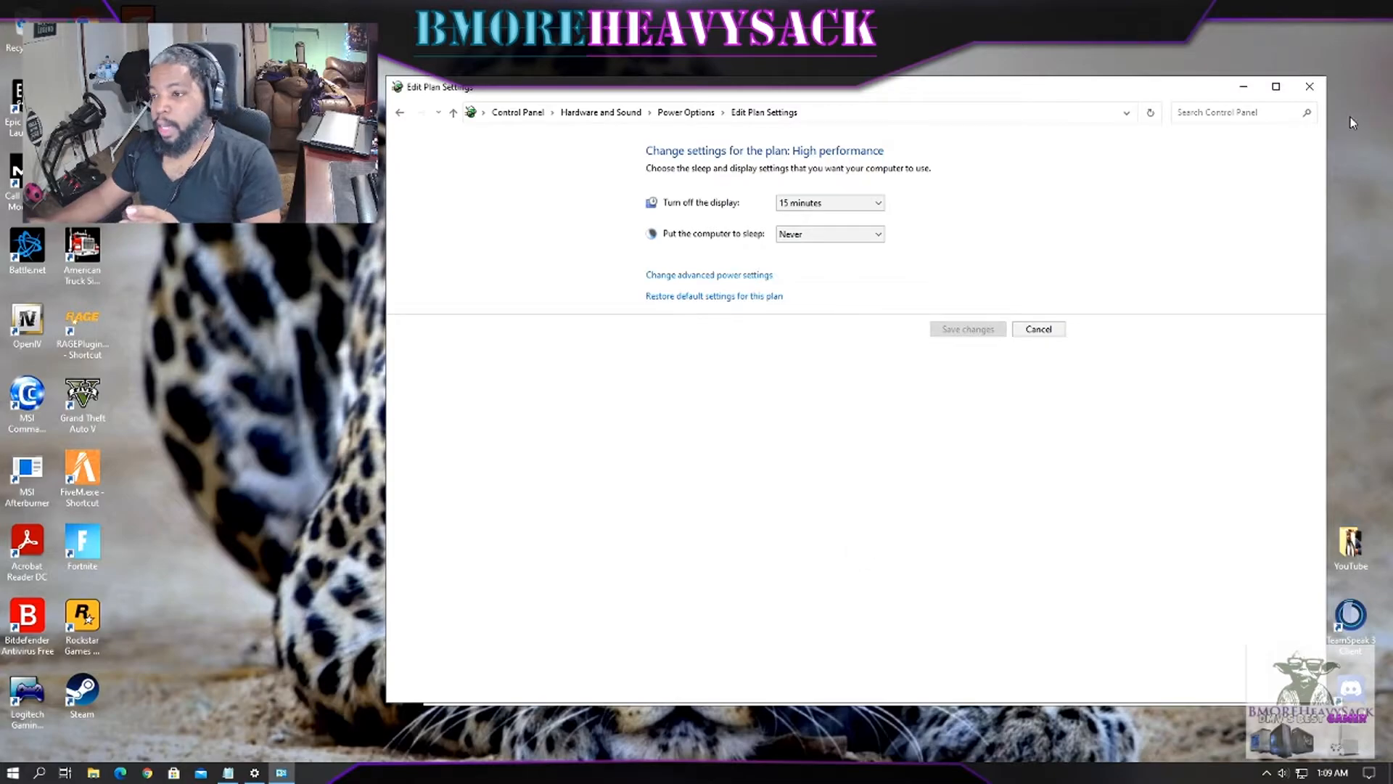
click(1309, 87)
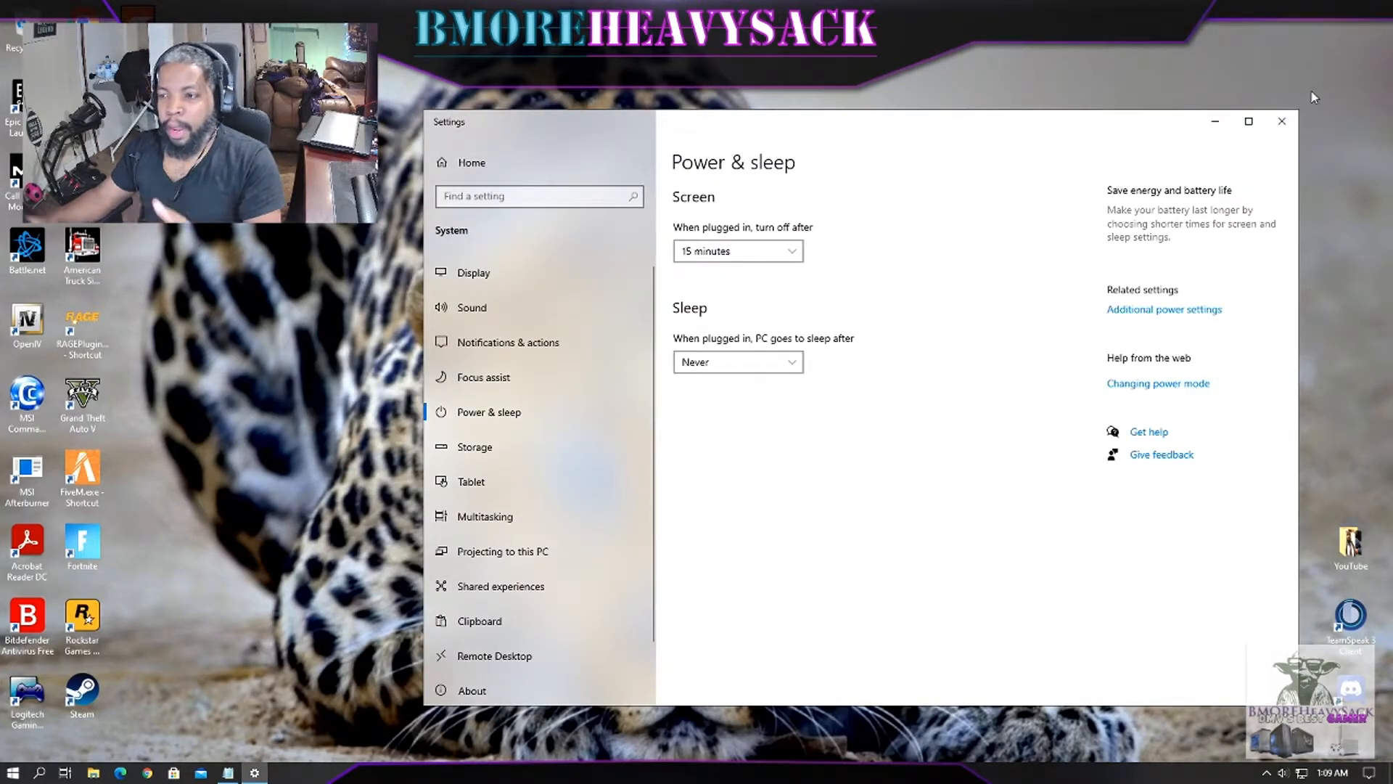
click(1282, 122)
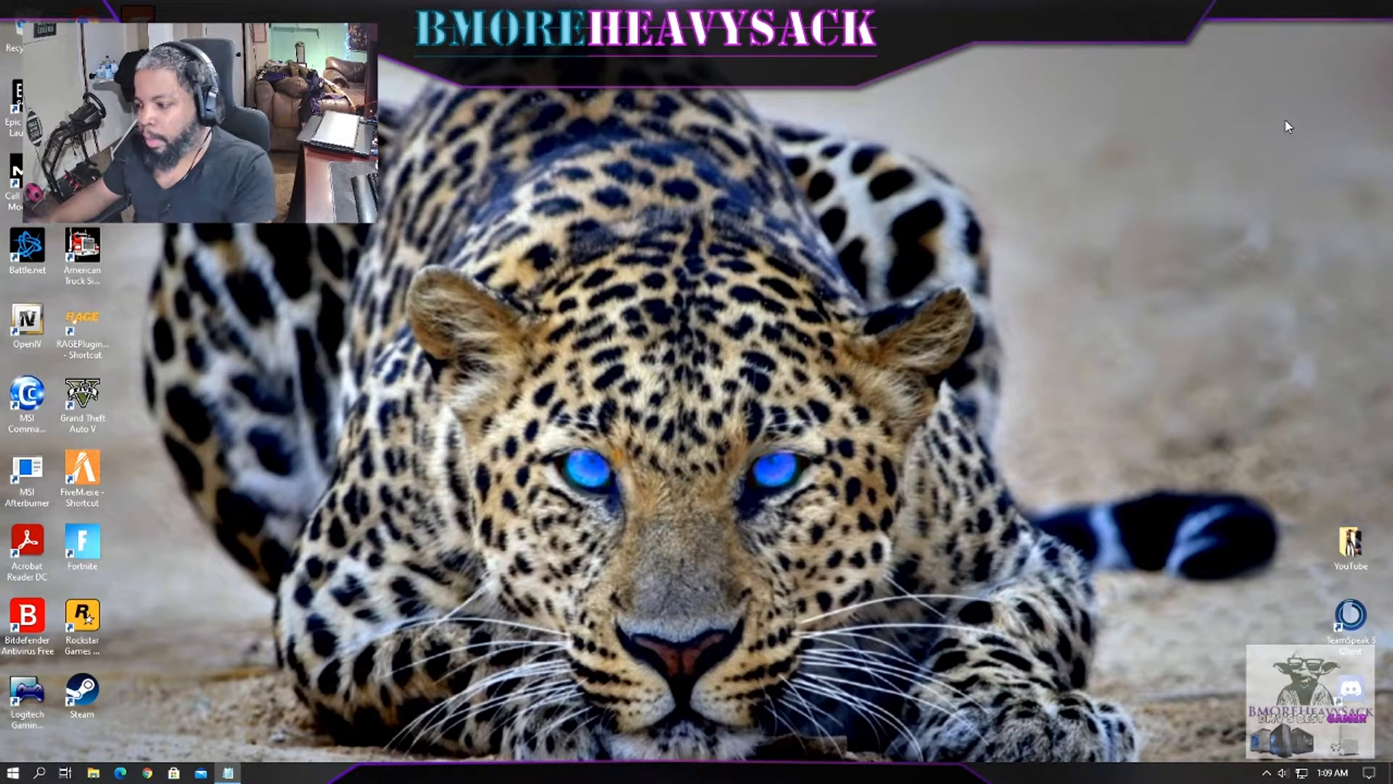
Step: Open the network adapter list from the Network & Internet settings and shrink its window
right_click(1303, 775)
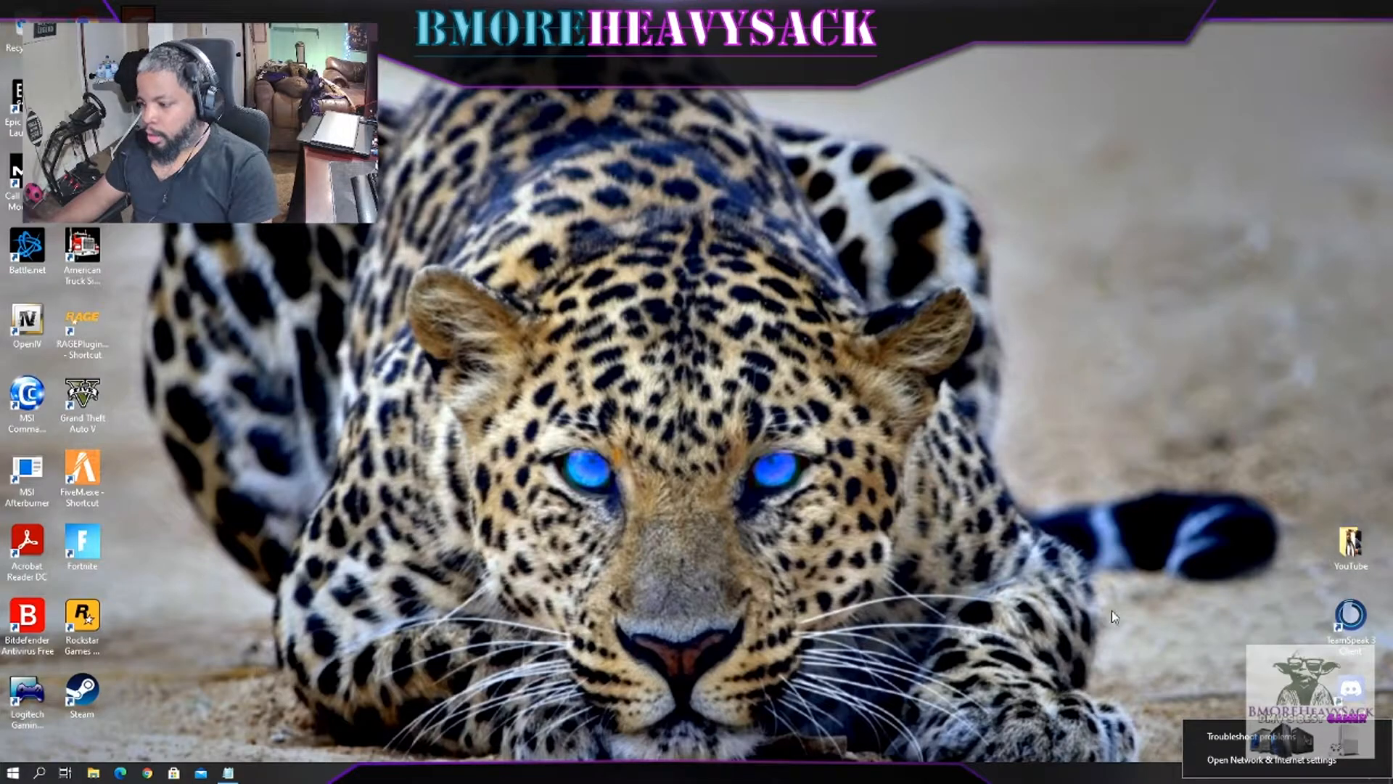
click(1305, 778)
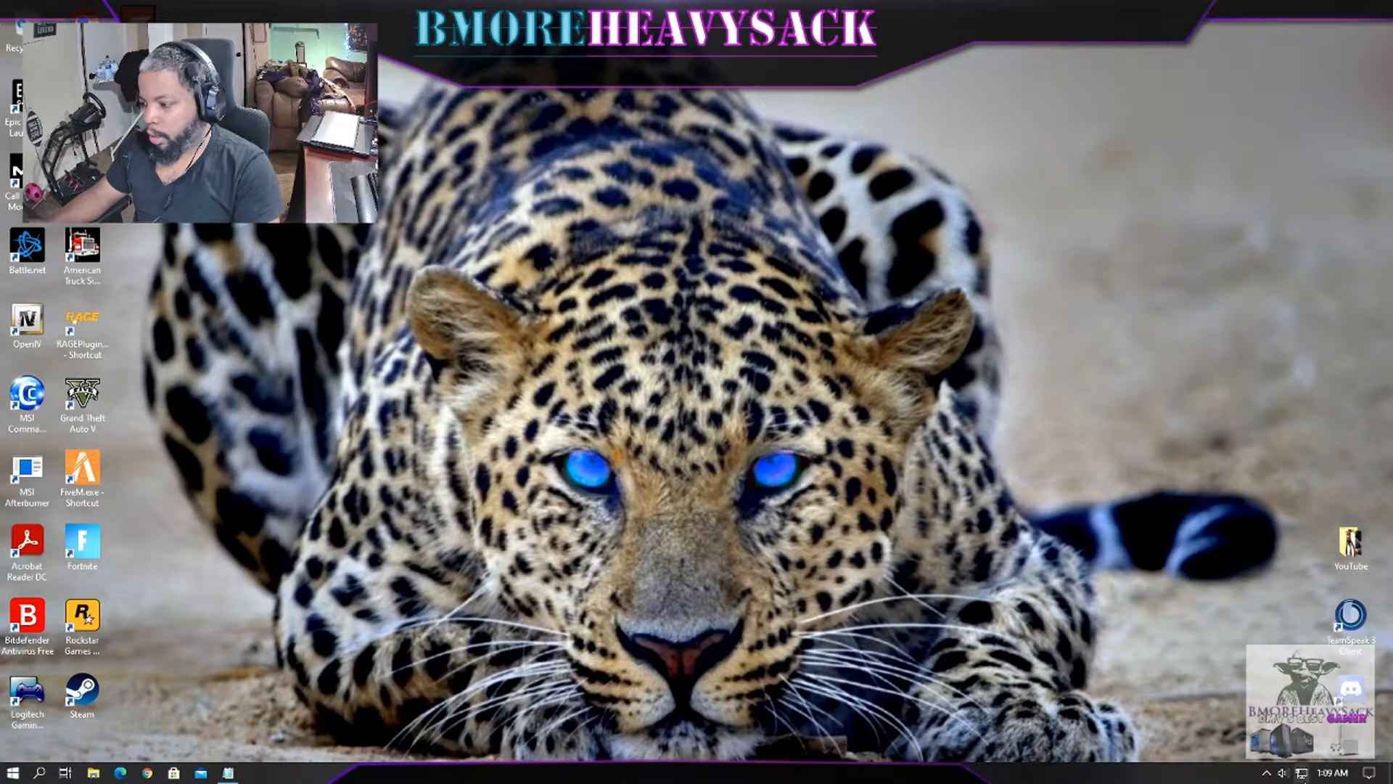
right_click(1302, 771)
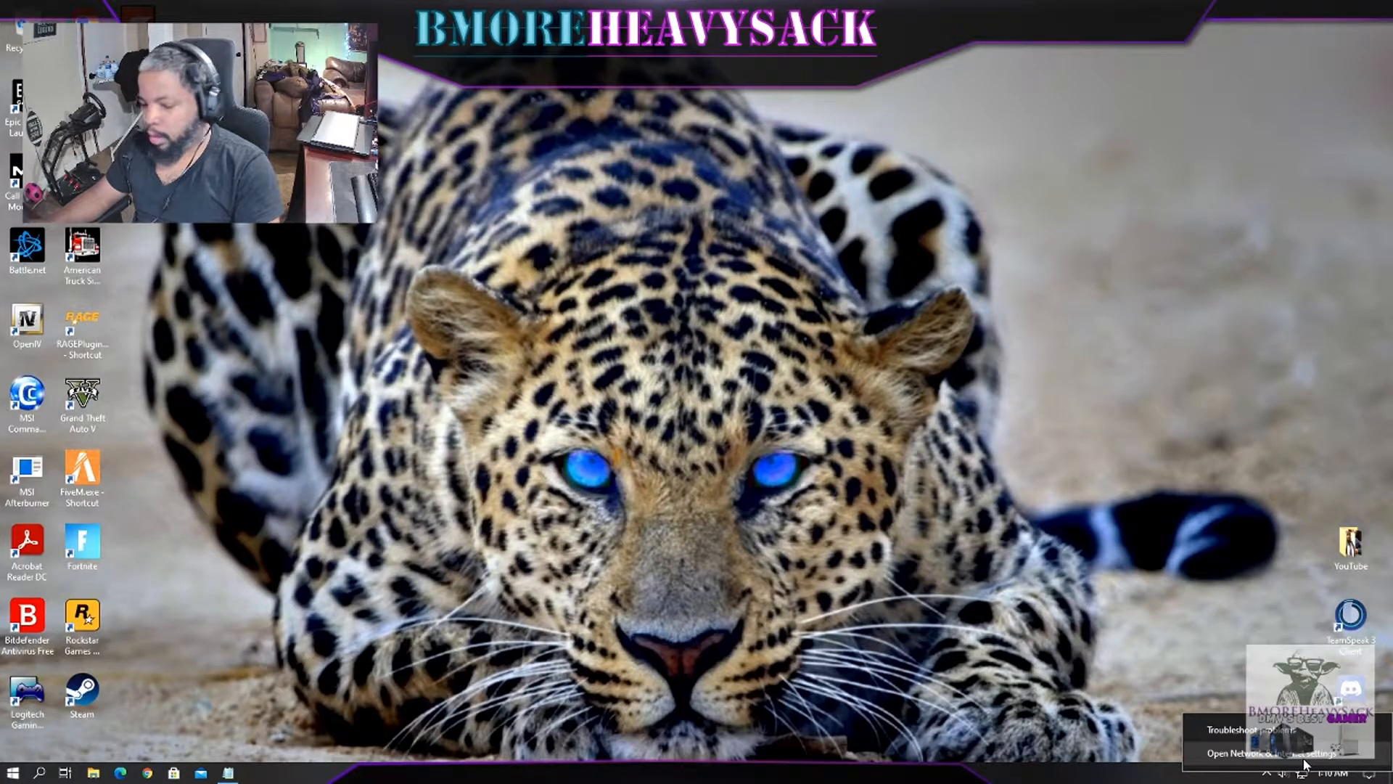
click(1304, 758)
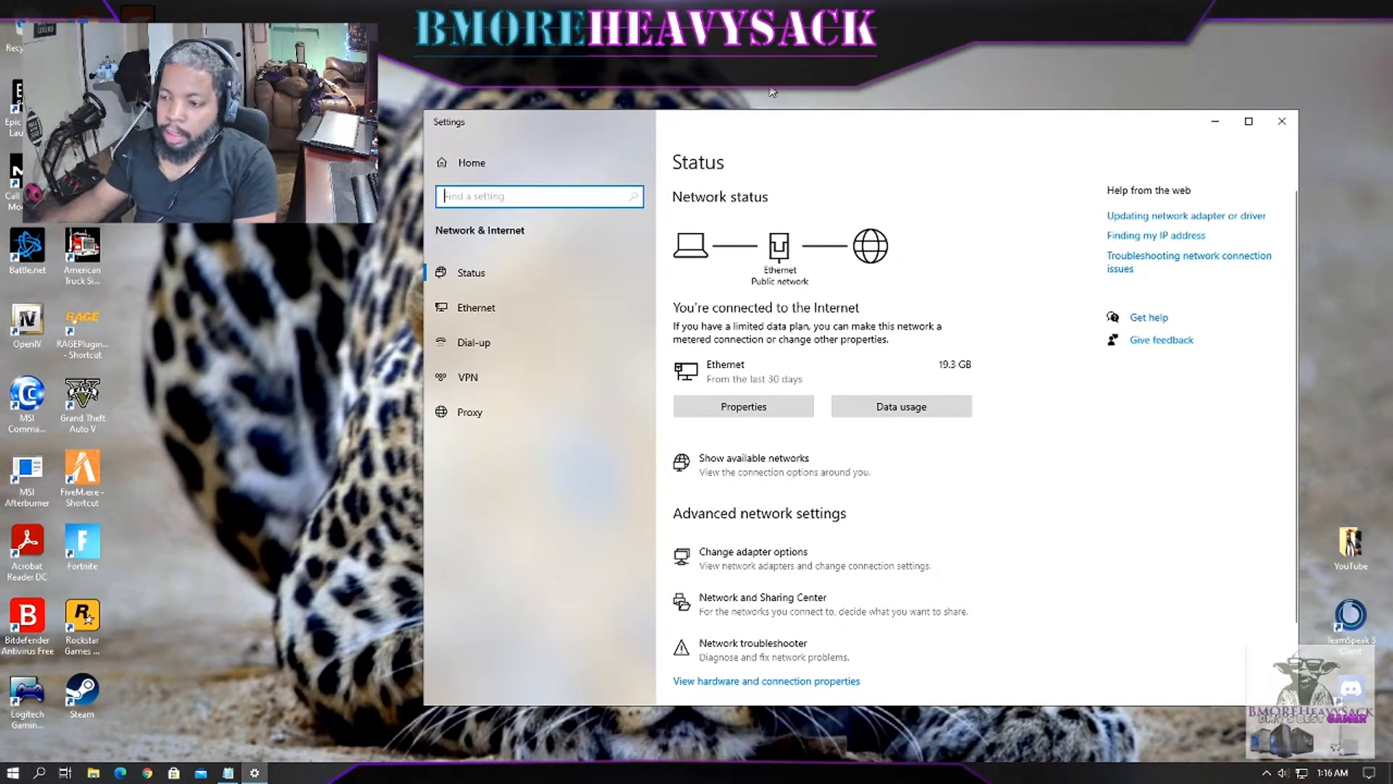
click(892, 570)
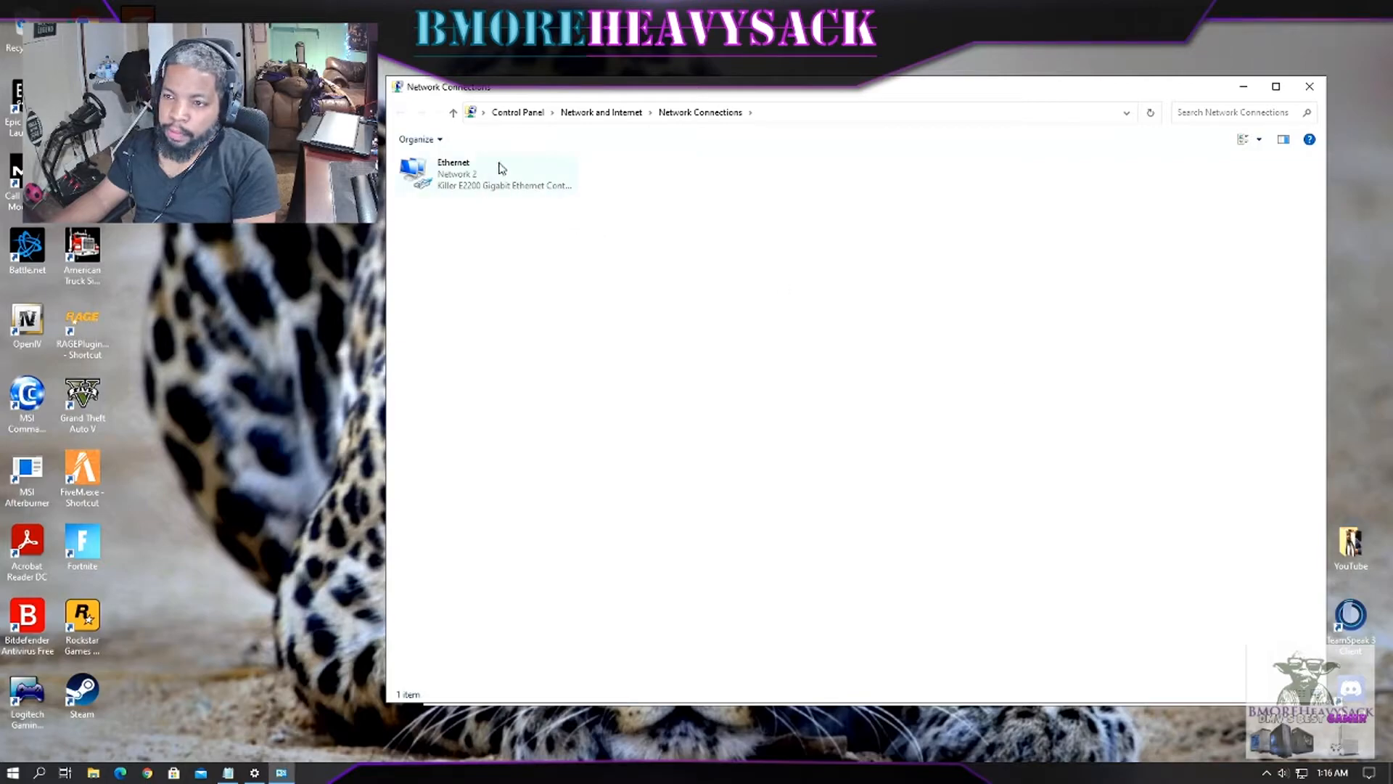
drag(385, 73, 581, 169)
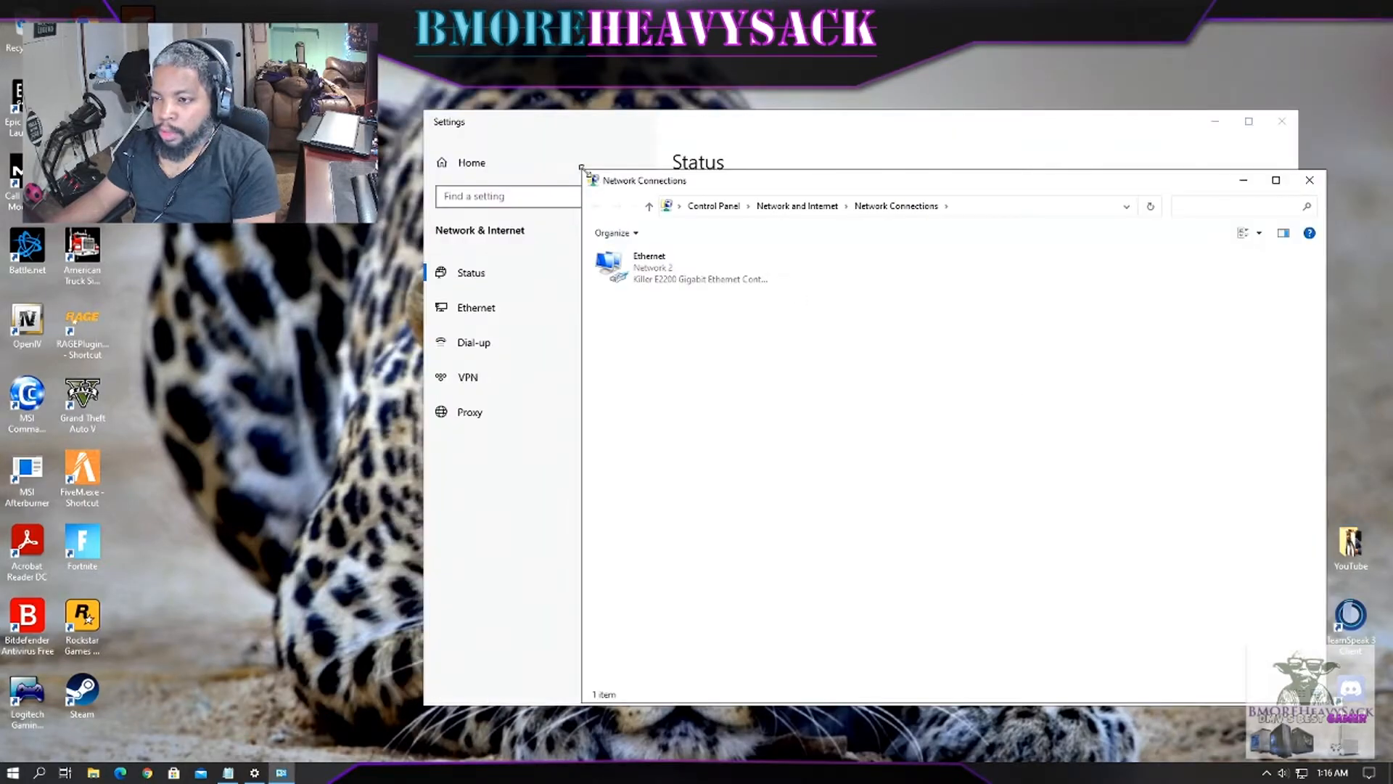
Step: Open the power management options of the Ethernet connection's Killer E2200 Gigabit Ethernet Controller
click(679, 276)
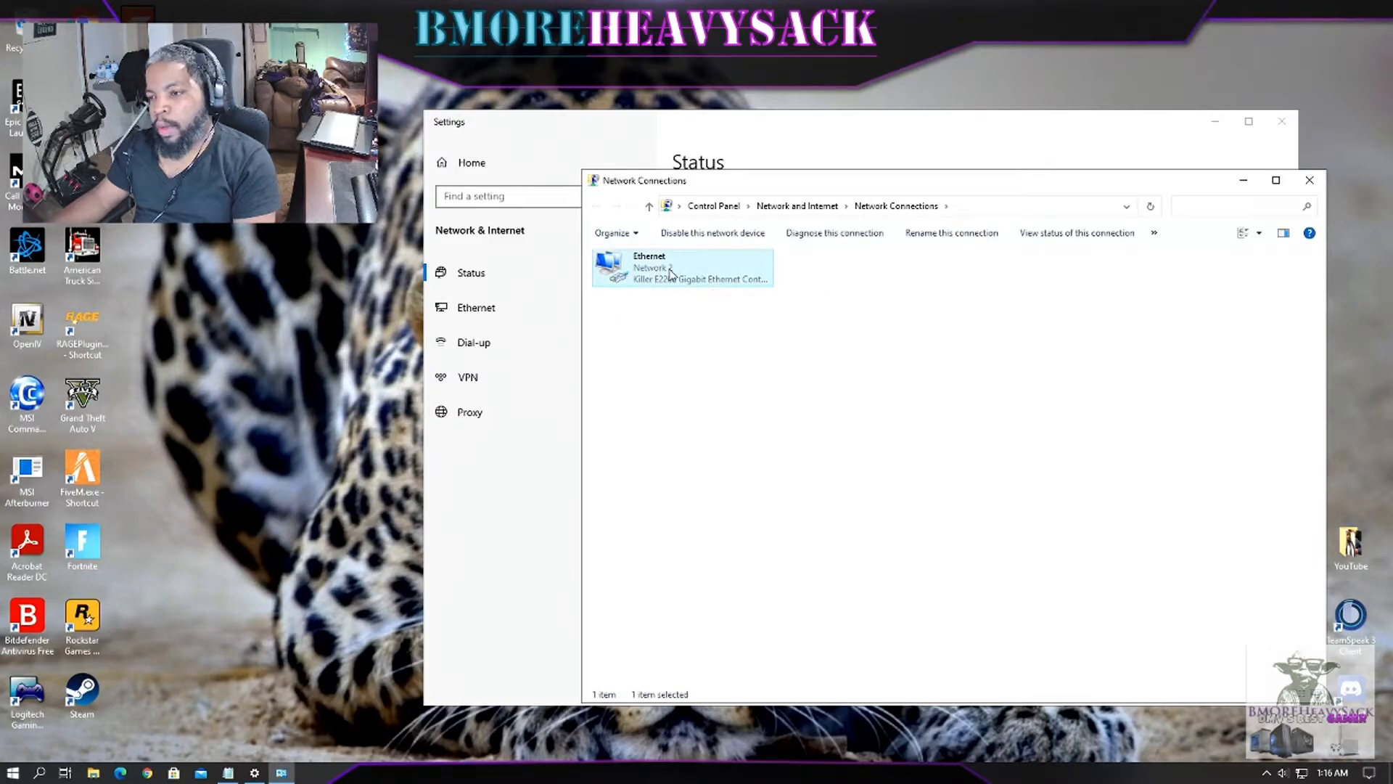
right_click(762, 260)
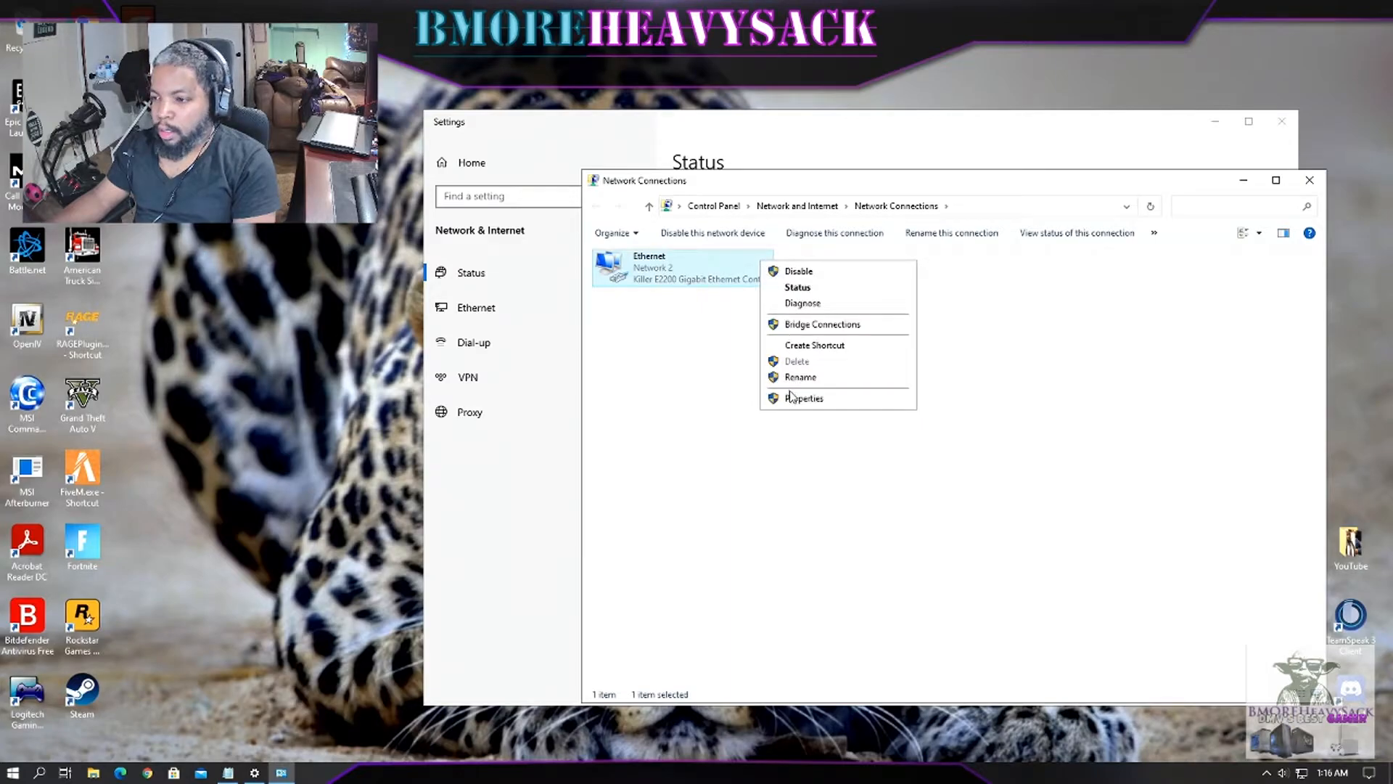
click(846, 400)
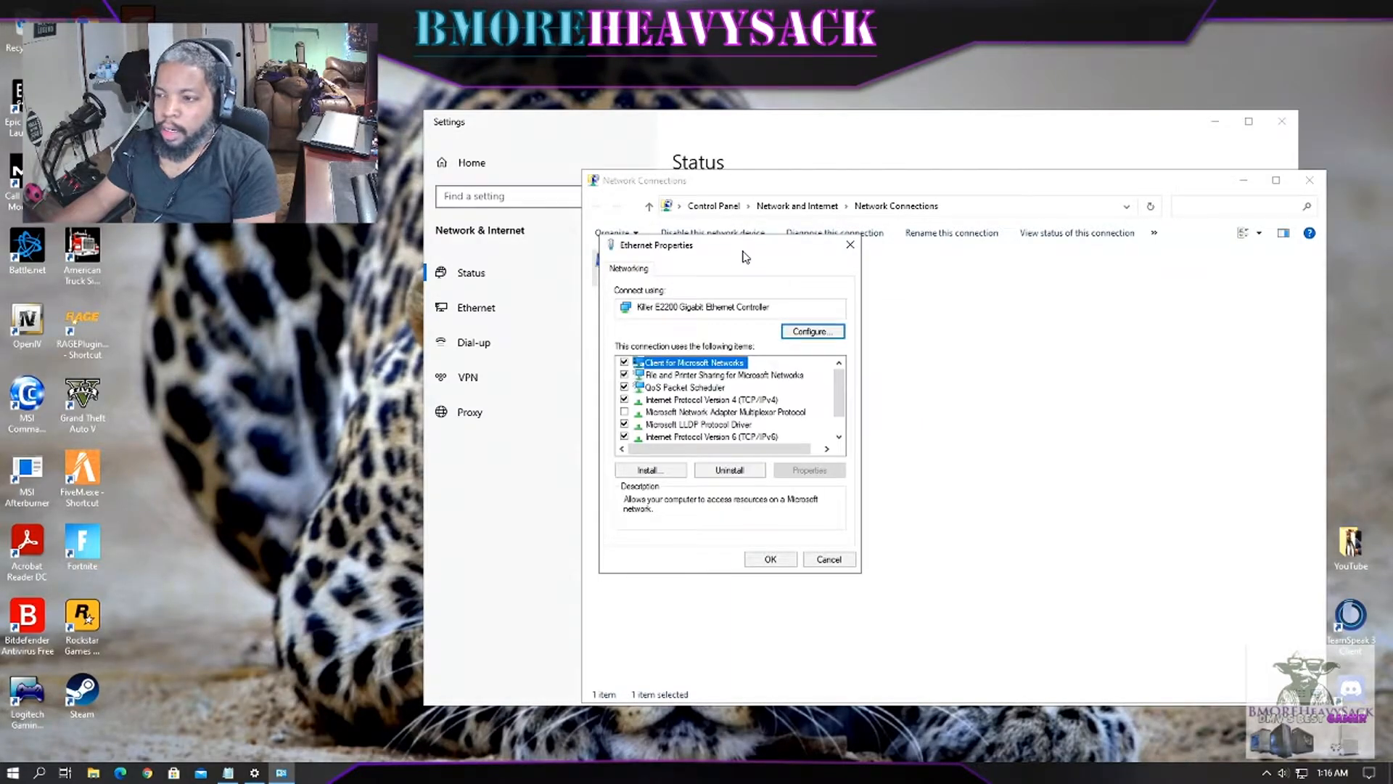
drag(743, 254, 833, 272)
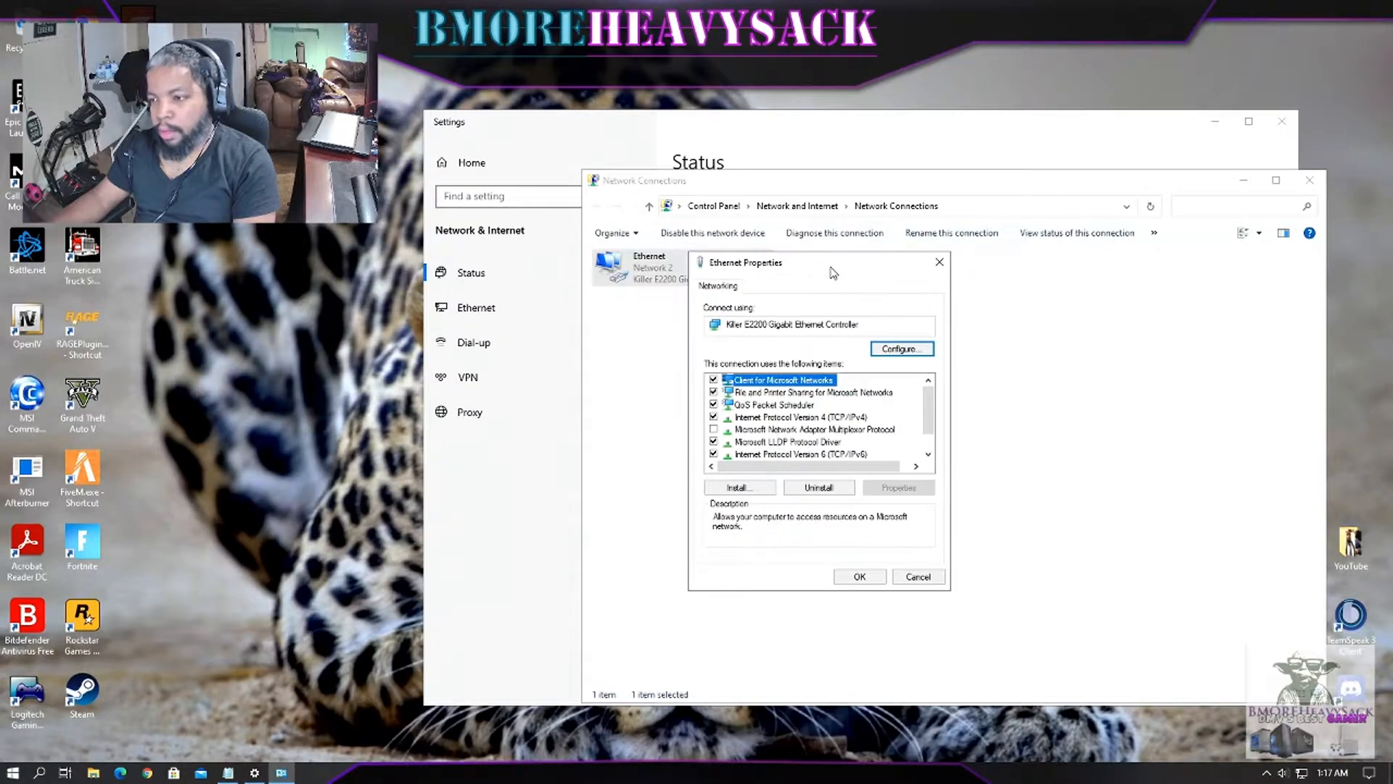
click(897, 351)
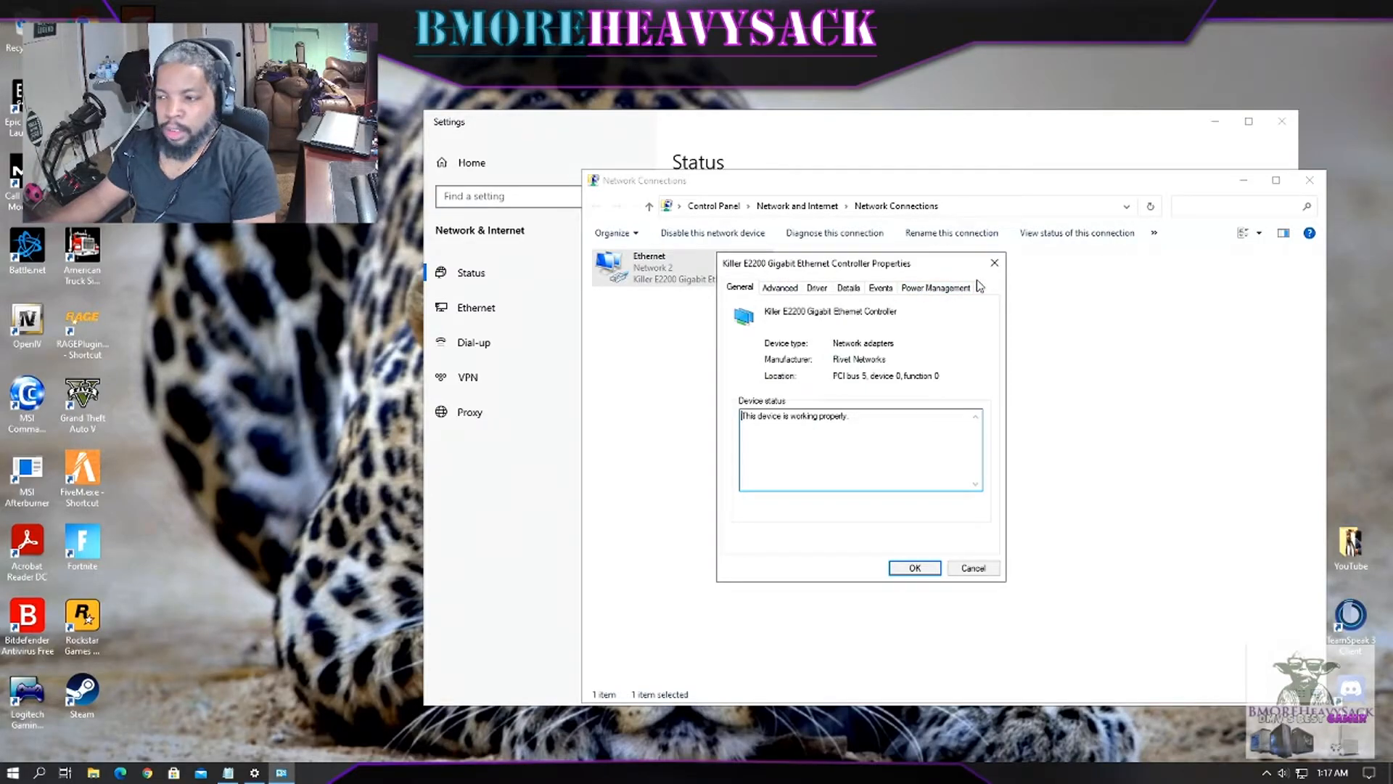
click(958, 291)
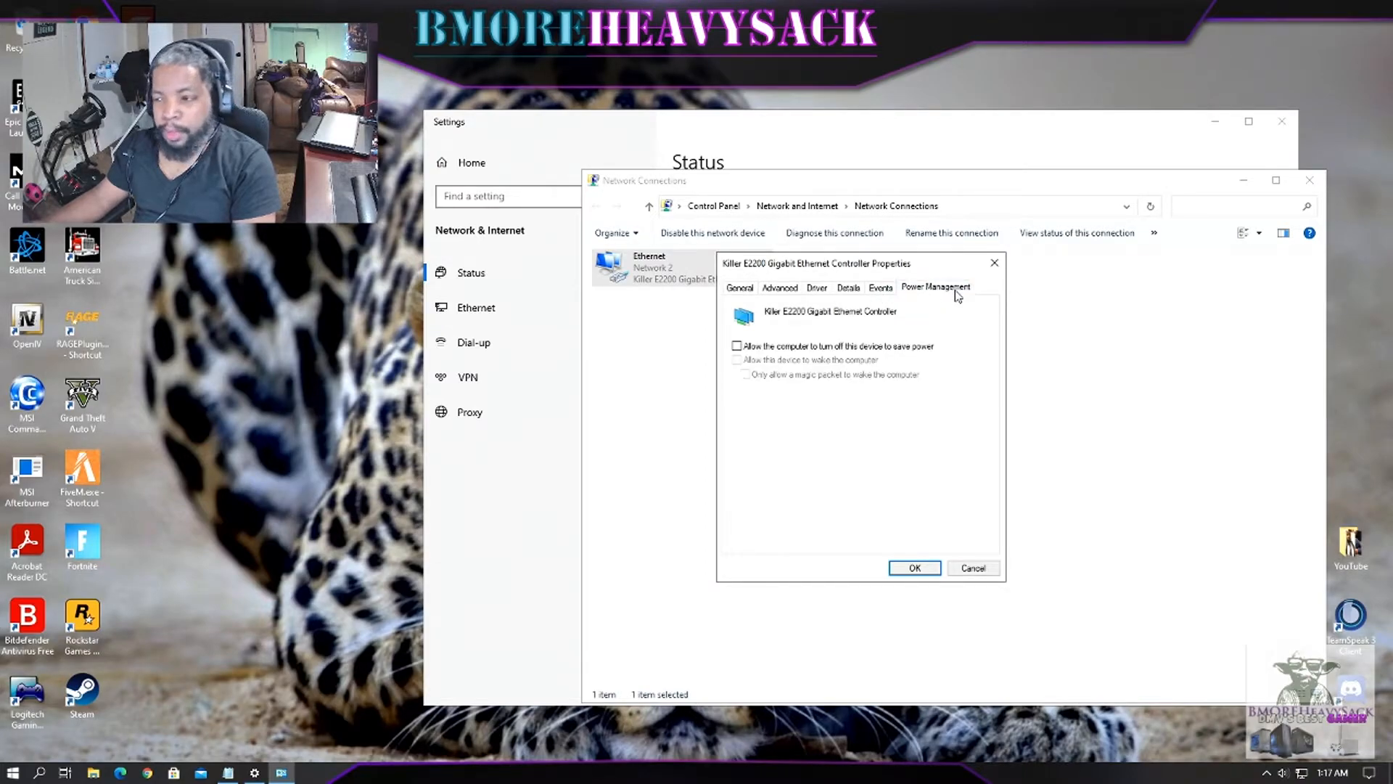
Step: Allow the computer to turn off the Ethernet controller to save power and allow the device to wake the computer
click(771, 346)
click(738, 361)
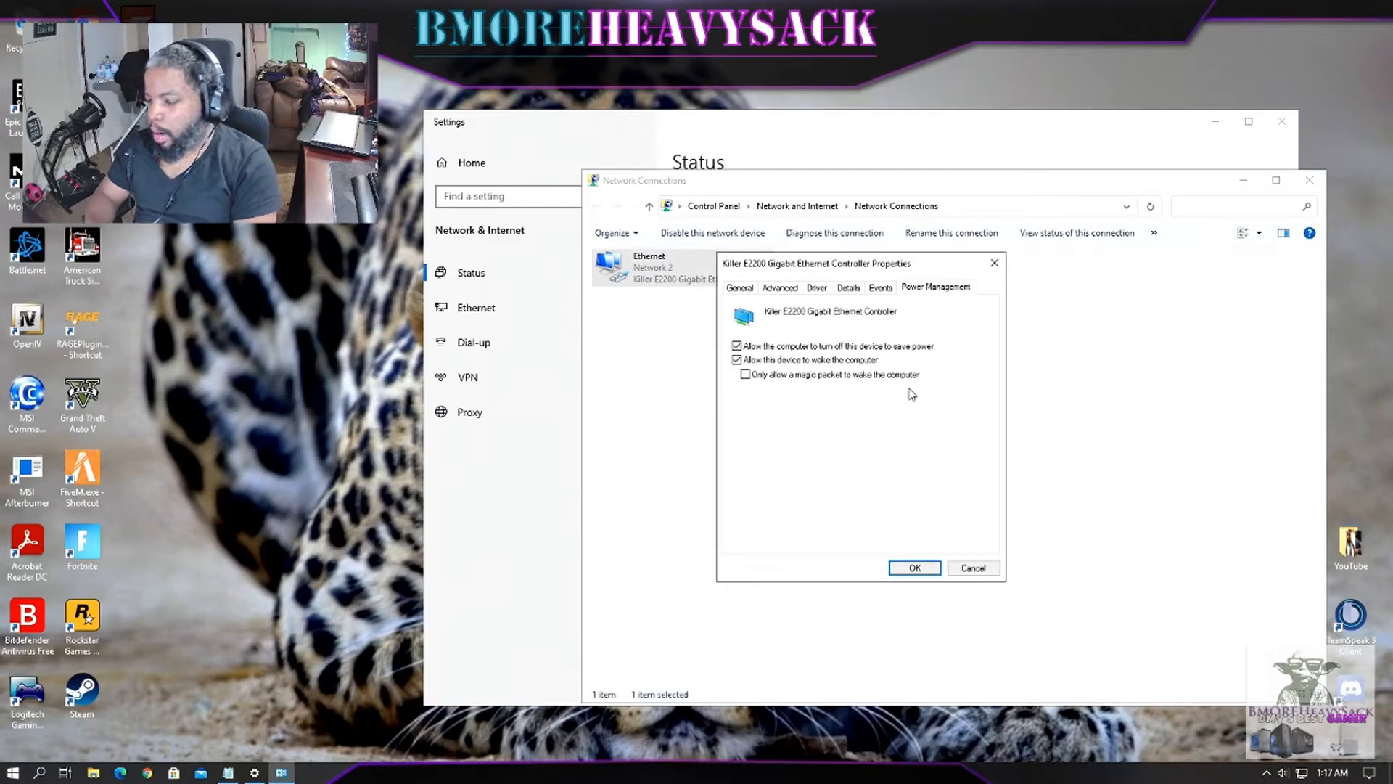
Step: Disallow the Ethernet controller from waking the computer and from being turned off to save power, and confirm the properties
click(812, 360)
click(811, 346)
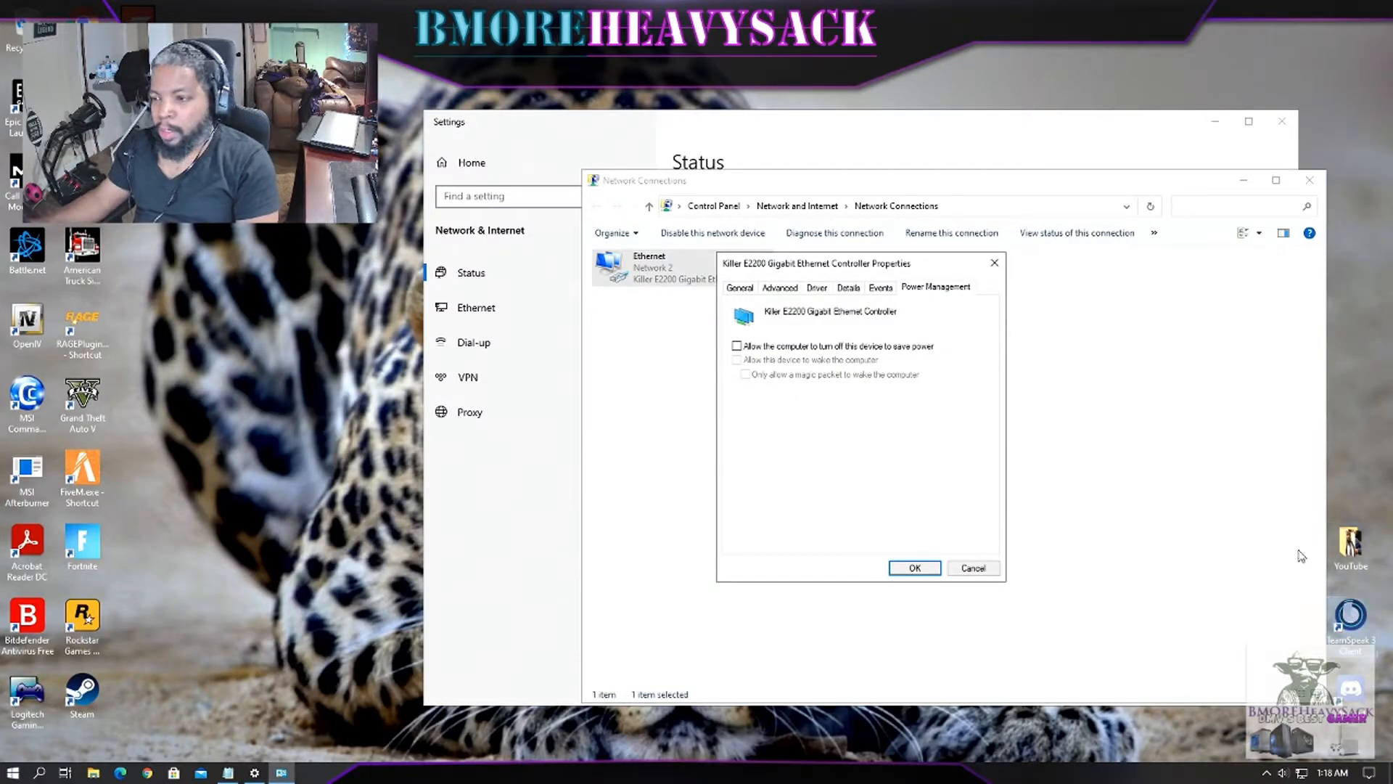
click(915, 568)
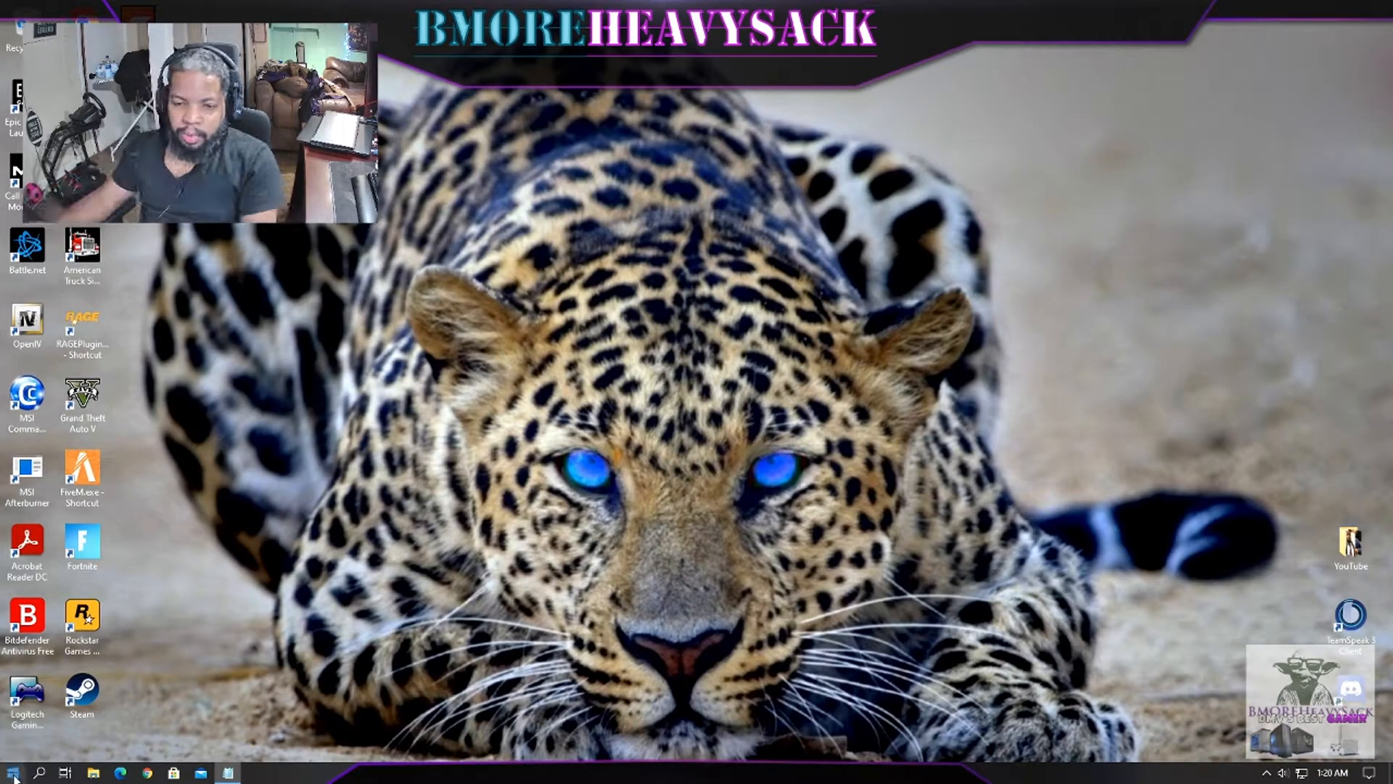
Step: Open the Update & Security settings and check for Windows updates
click(13, 773)
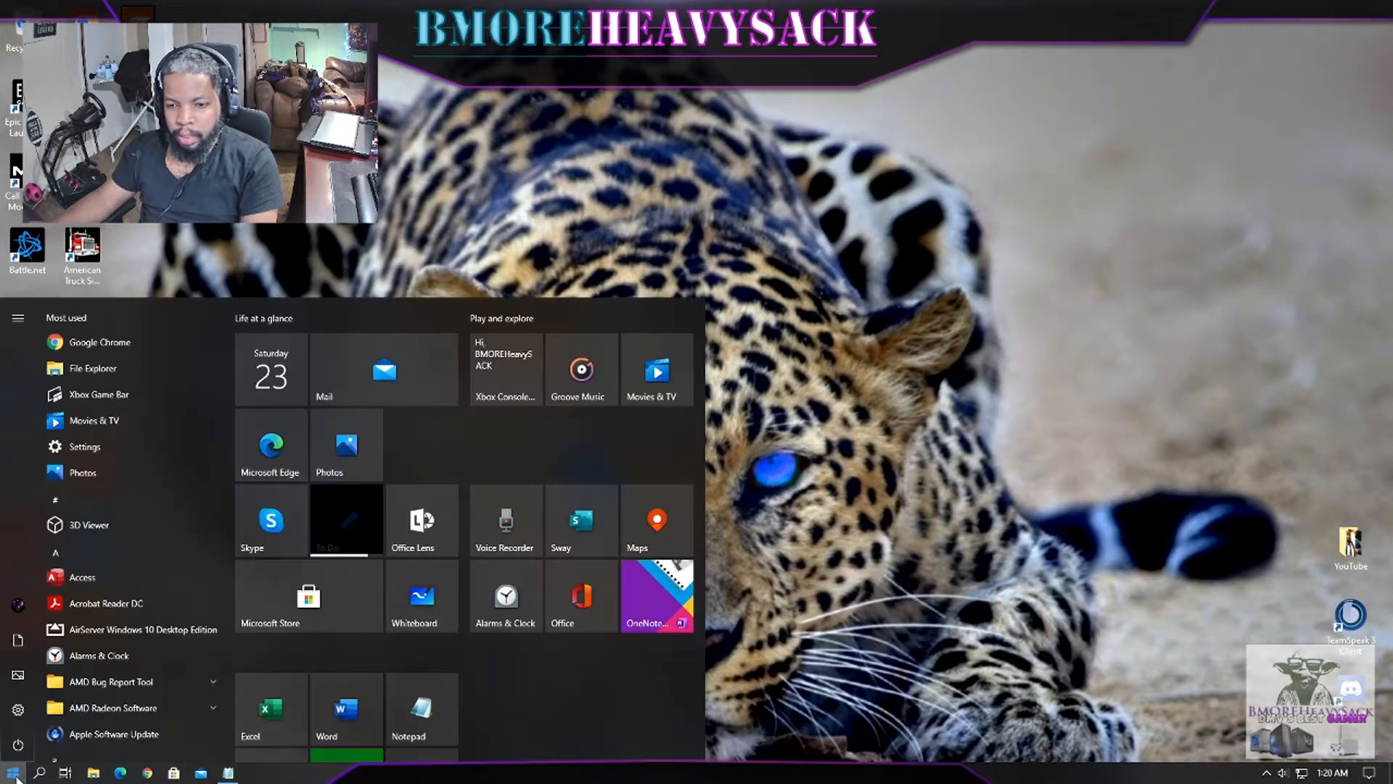
click(32, 711)
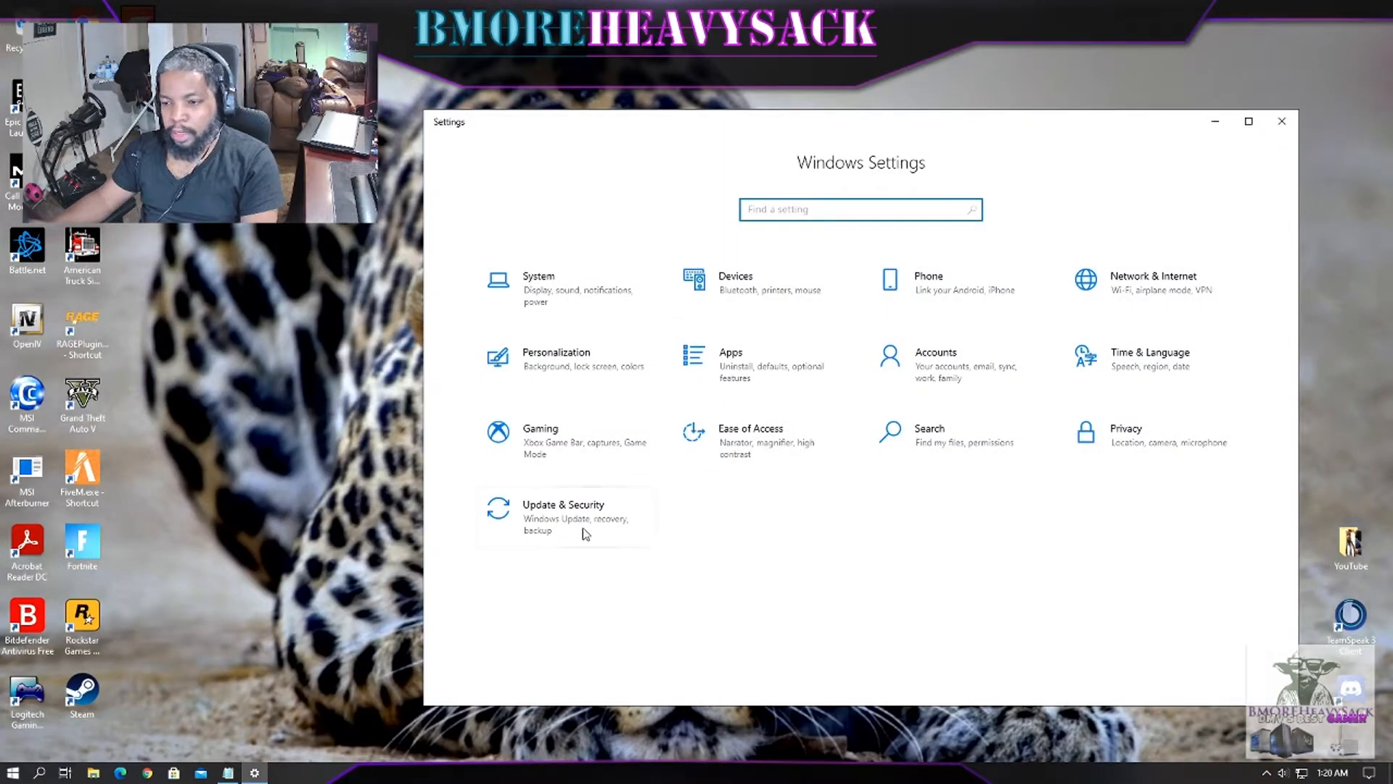
click(634, 543)
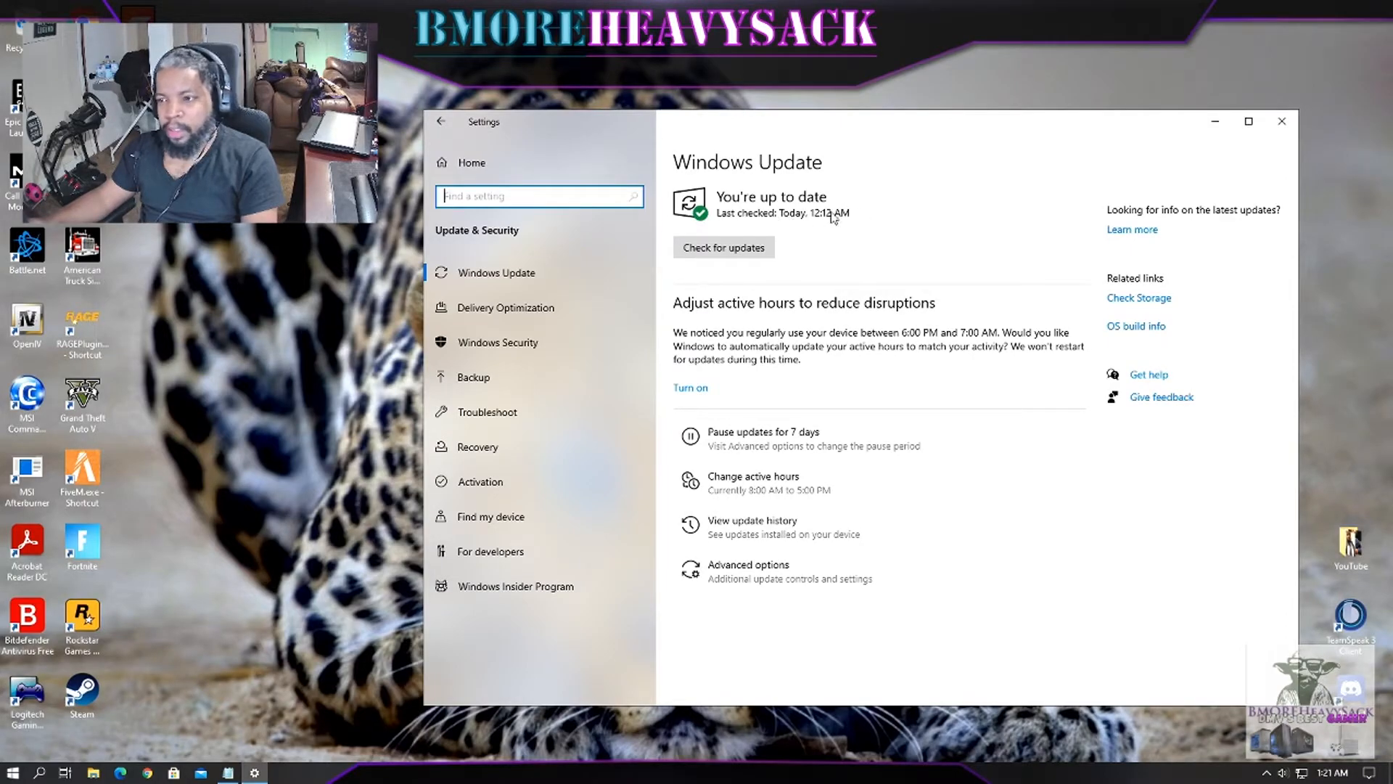
click(770, 251)
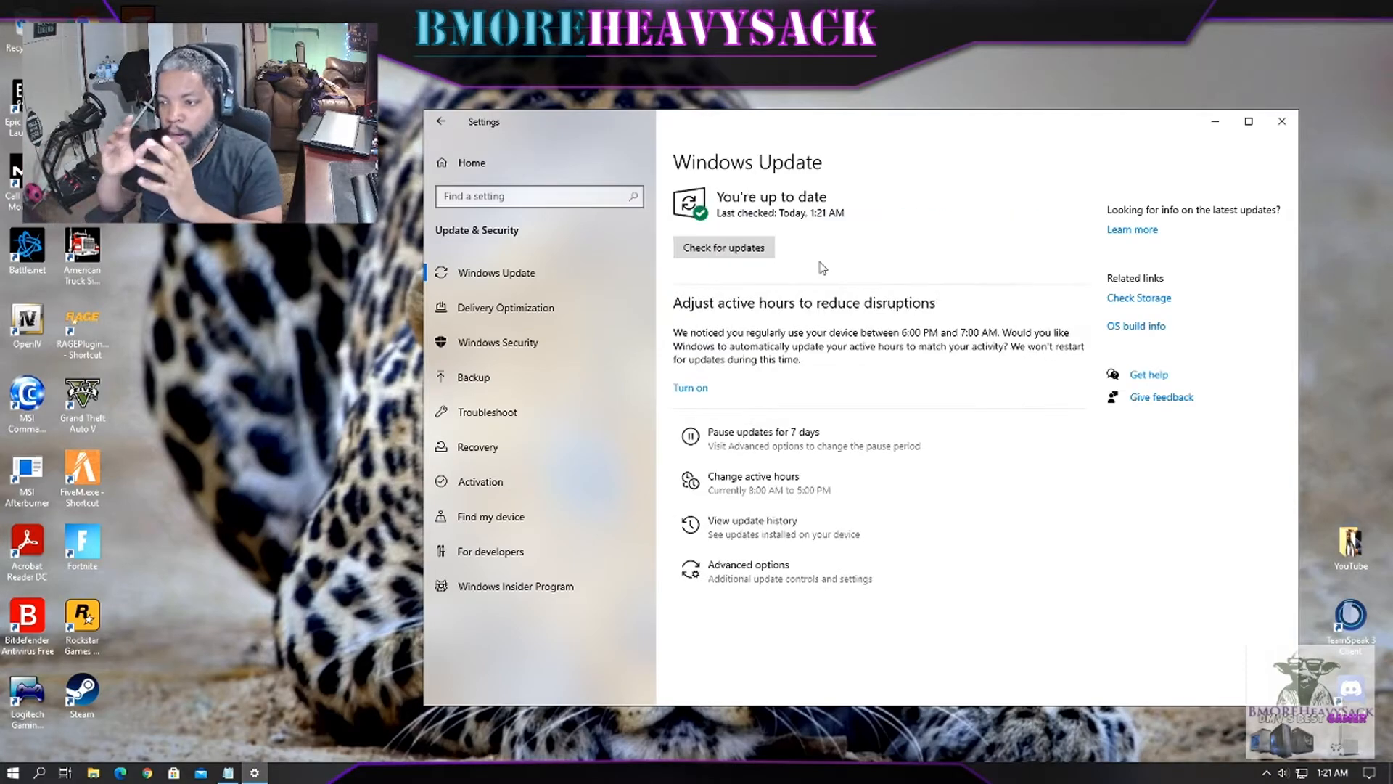
Step: Examine the Windows update history, including the list of installed driver updates
click(803, 536)
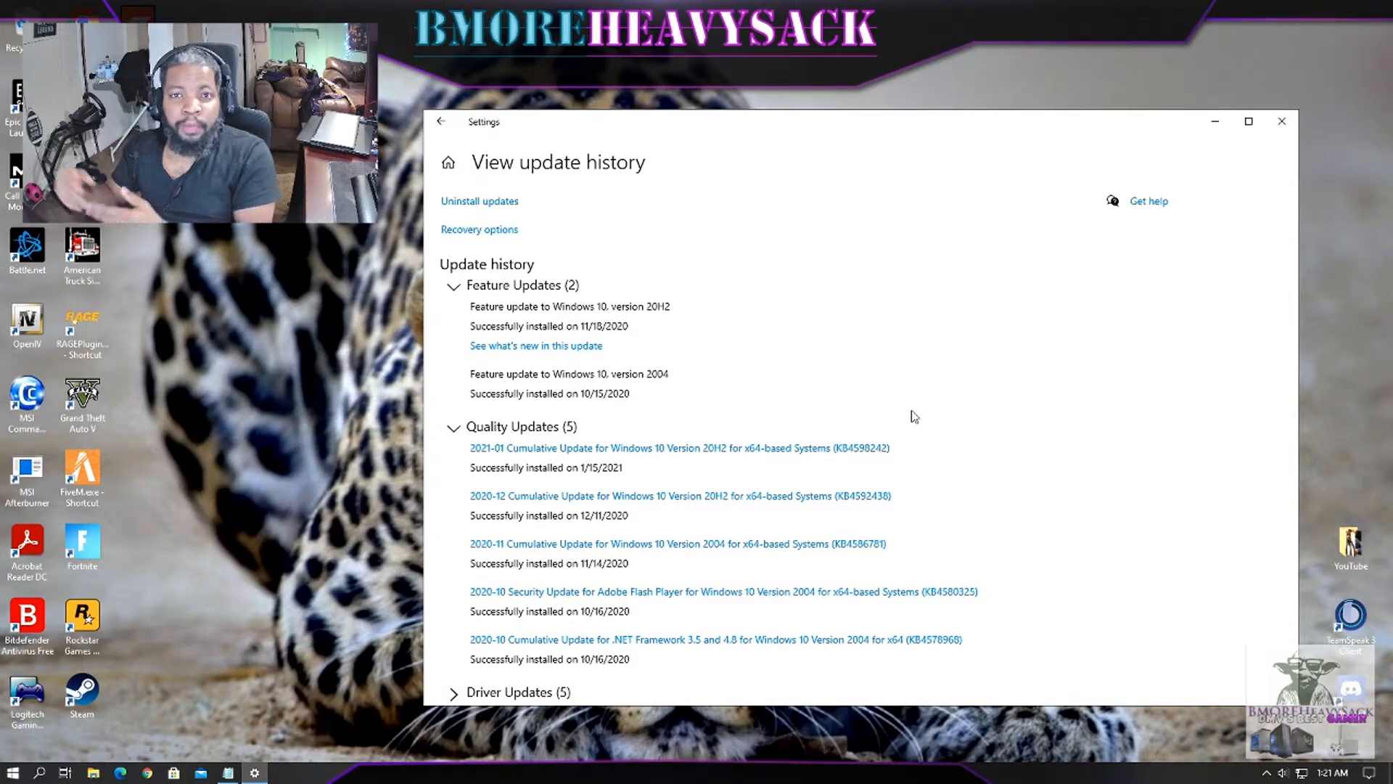
scroll(457, 617, down, 1)
click(455, 614)
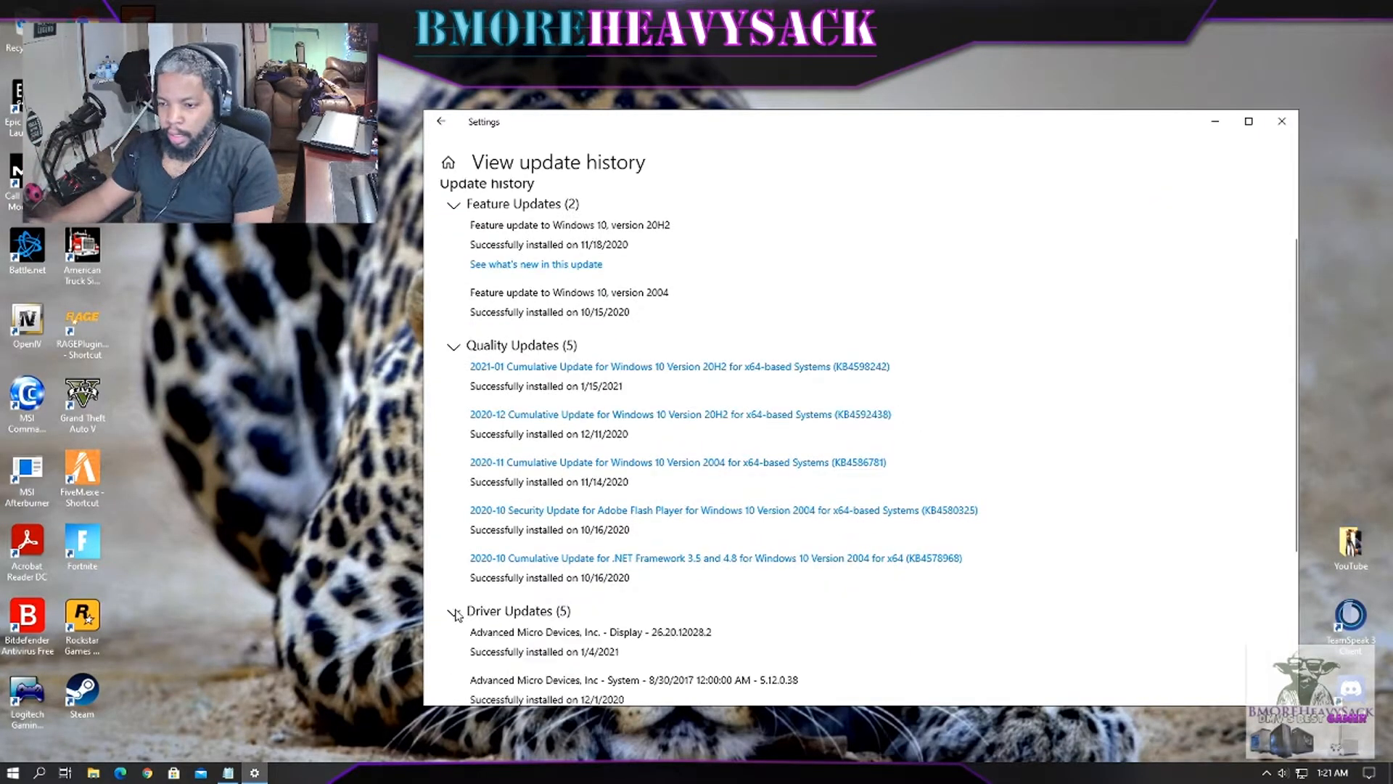
Step: Examine the installed driver and definition updates in the update history, collapse the driver, definition and quality lists, and close Settings
scroll(550, 618, down, 2)
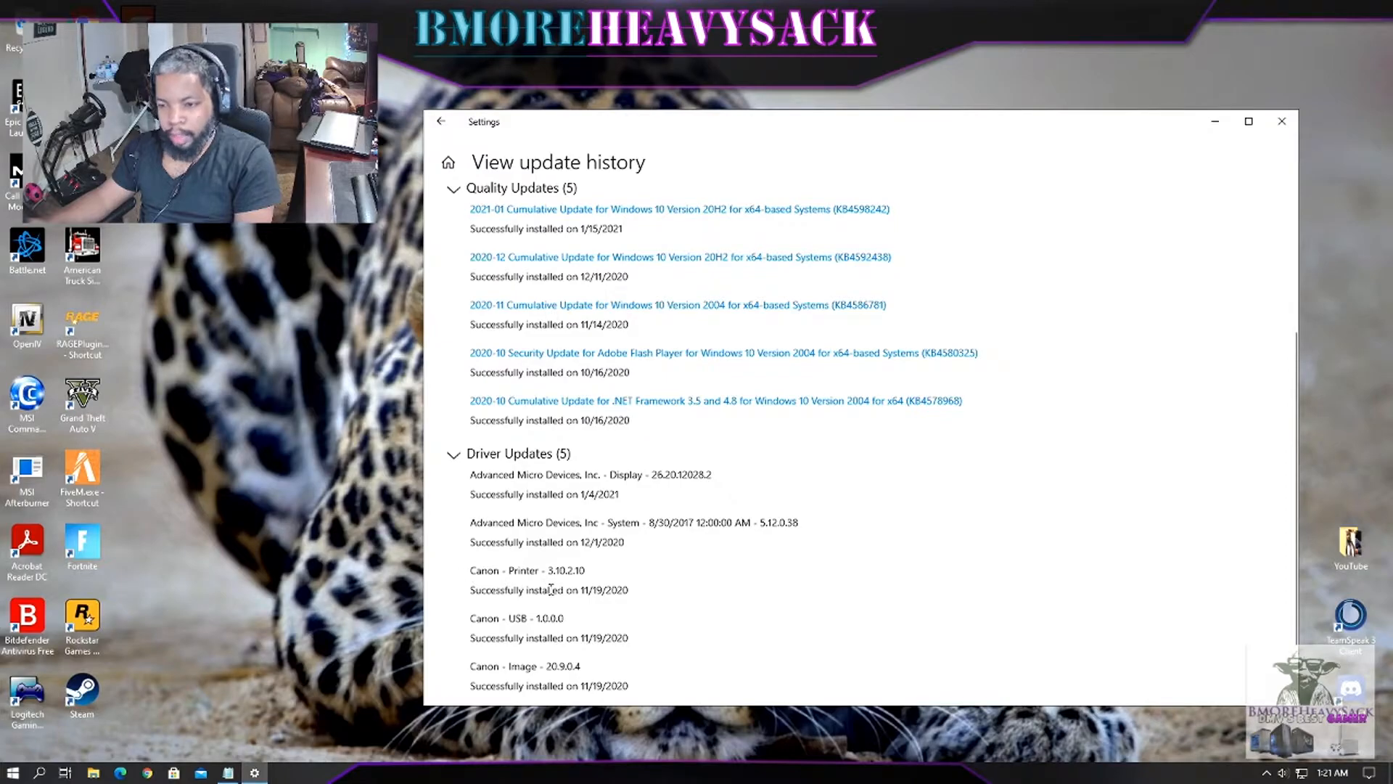
scroll(551, 590, down, 1)
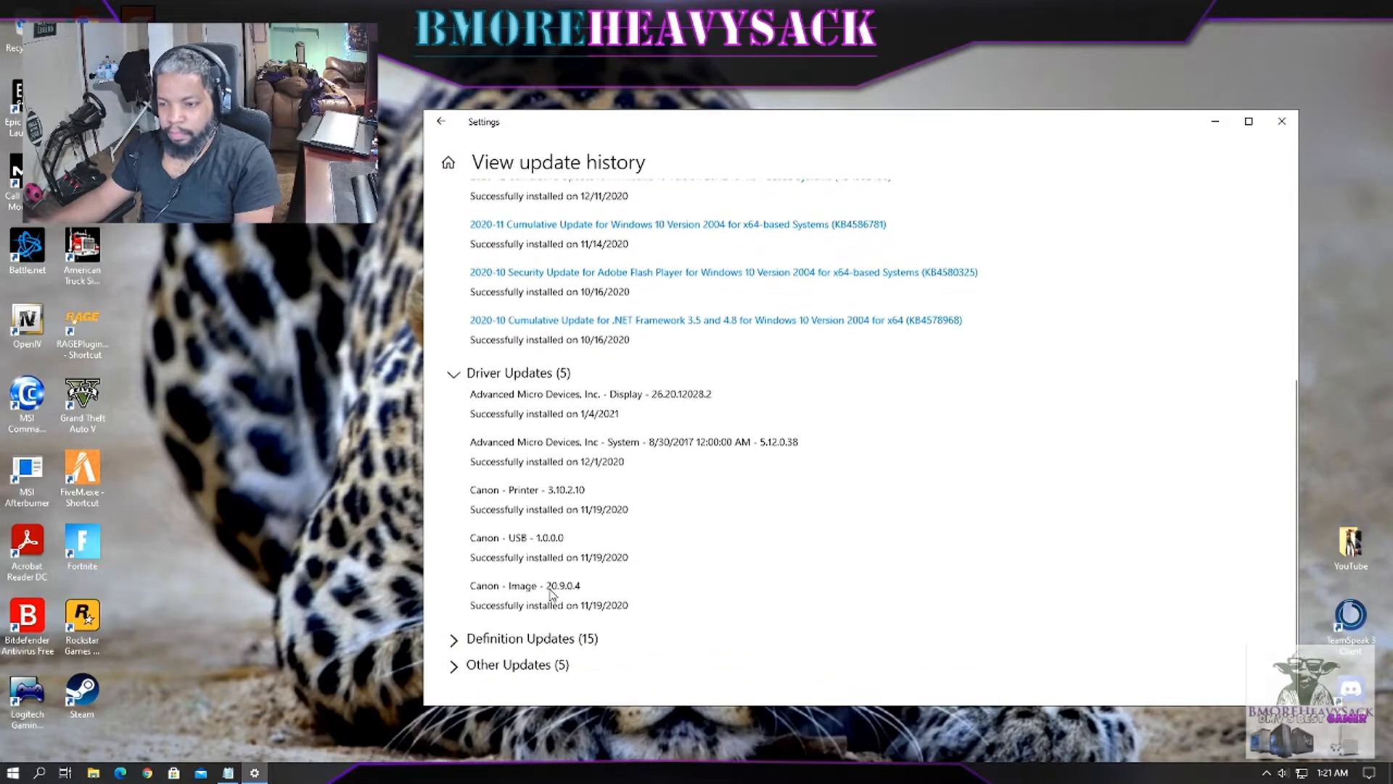
click(454, 372)
click(472, 642)
scroll(472, 642, down, 3)
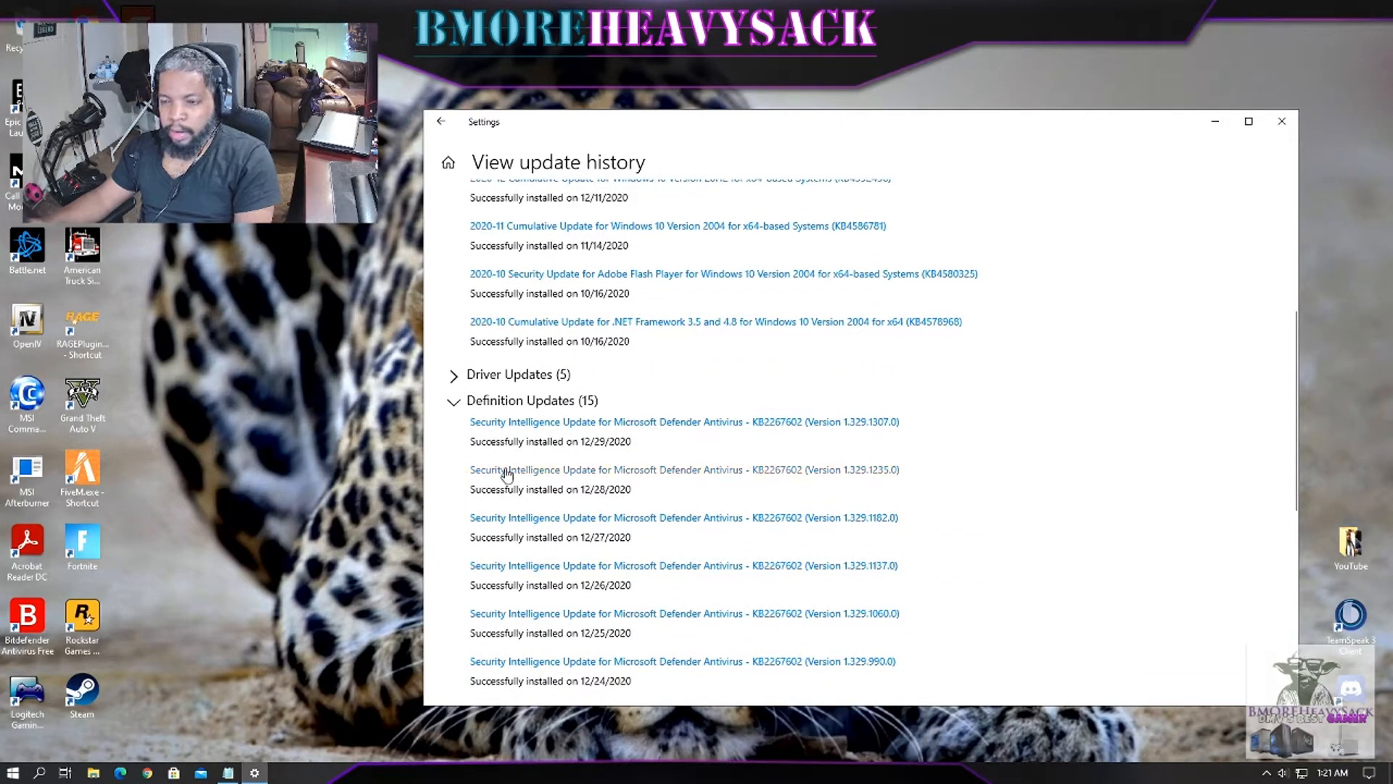
click(454, 405)
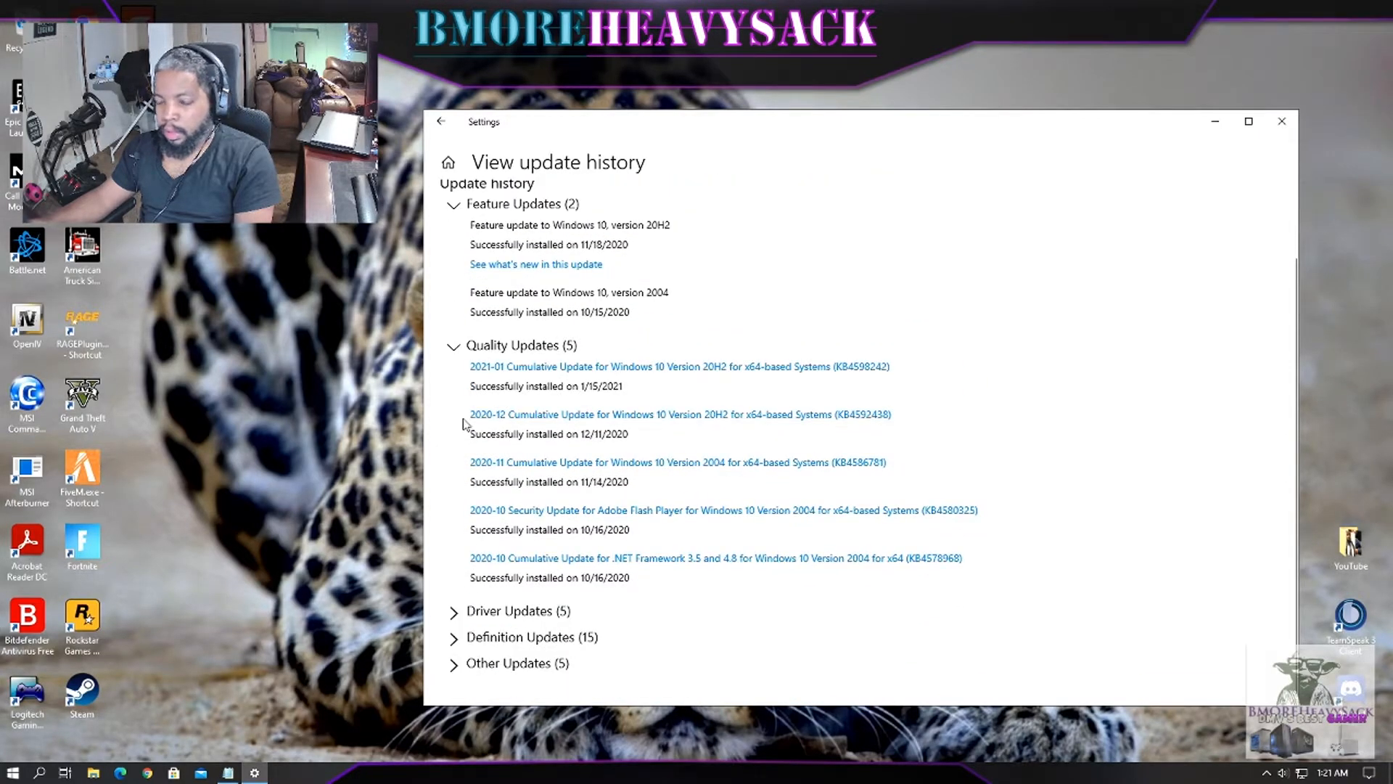
click(455, 347)
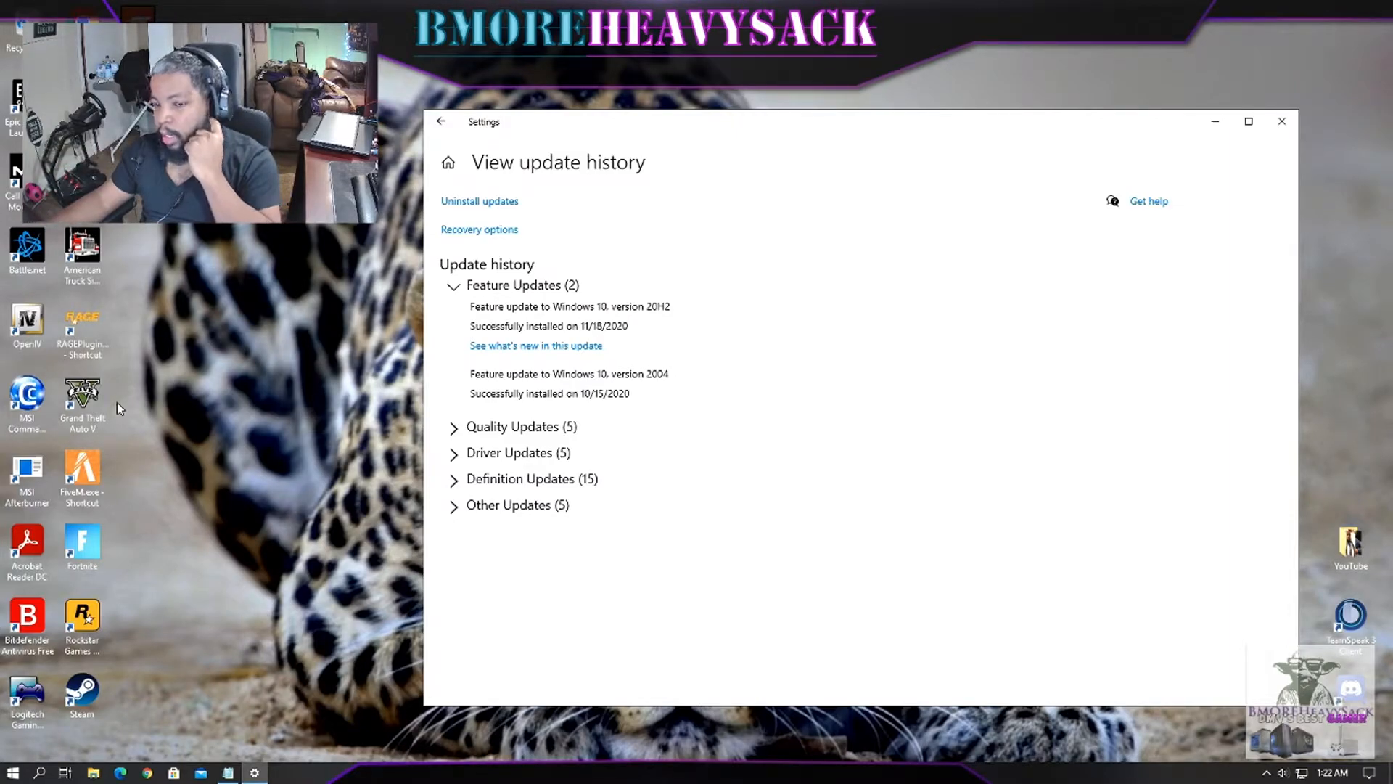
key(alt+F4)
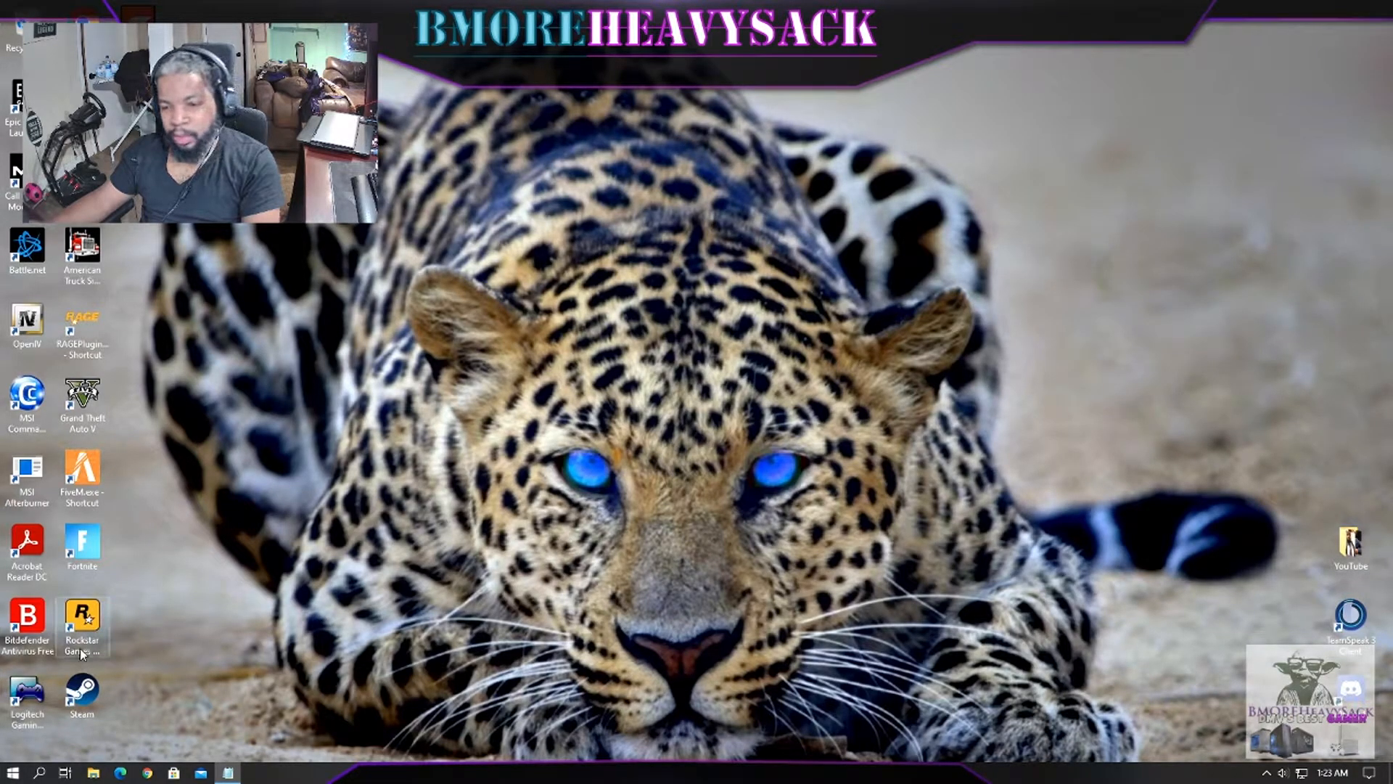
Step: Open the advanced system settings from the system's About page and bring up the Performance Options for visual effects
right_click(20, 775)
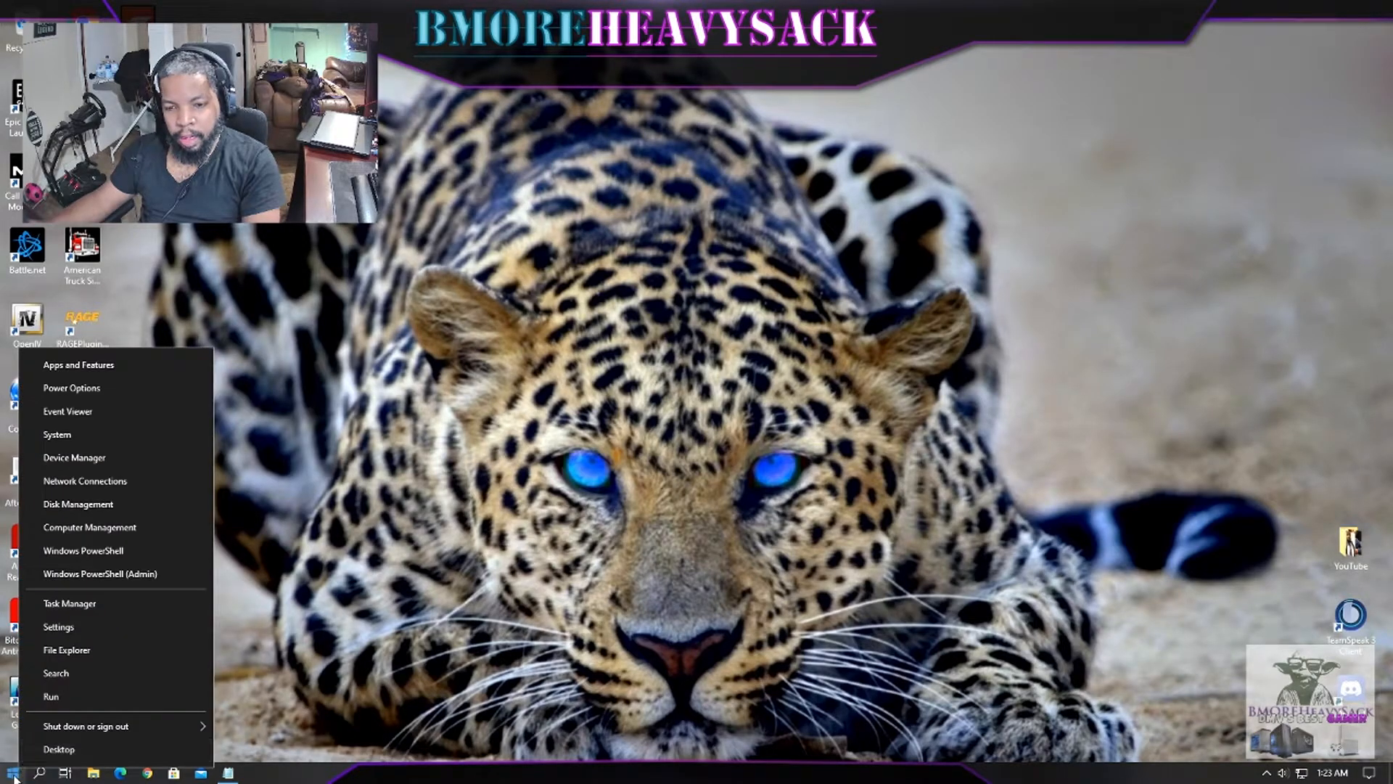
click(144, 442)
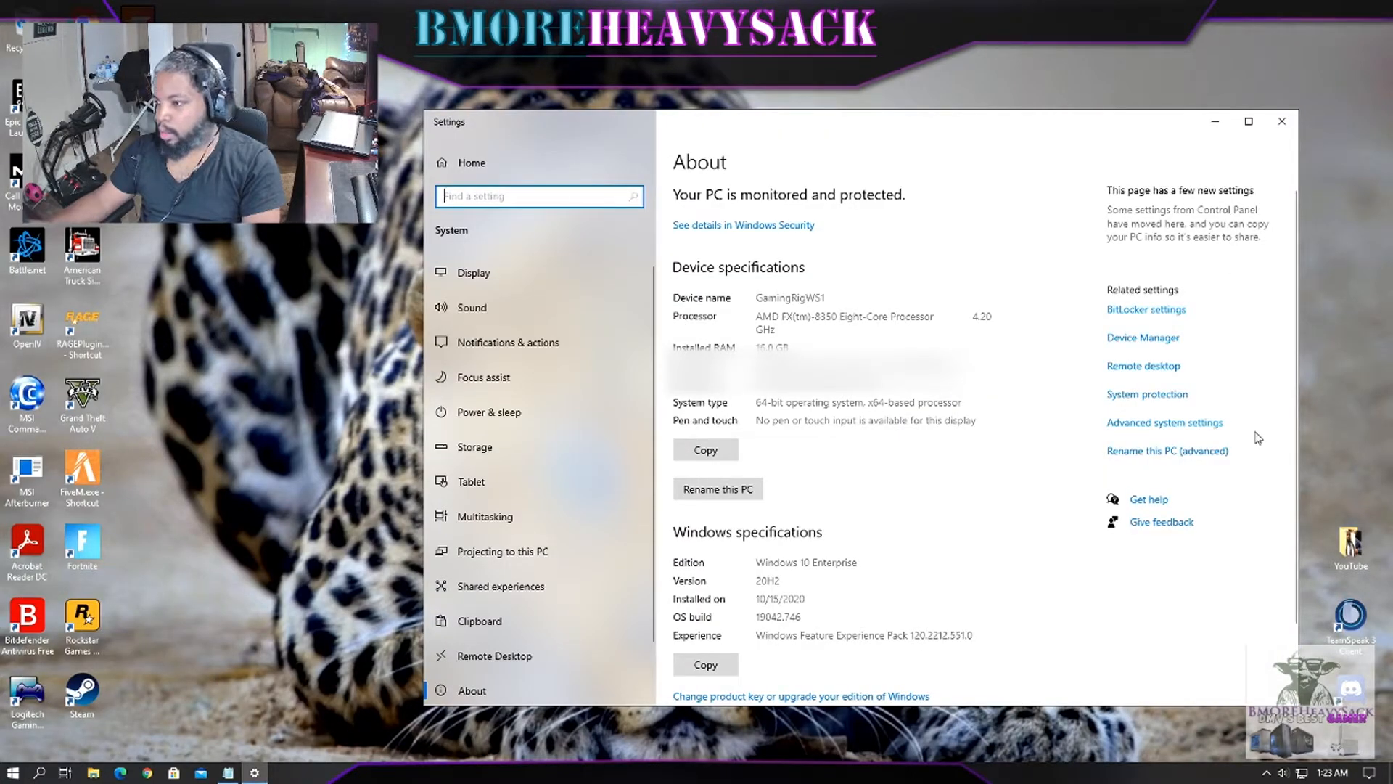
click(1212, 428)
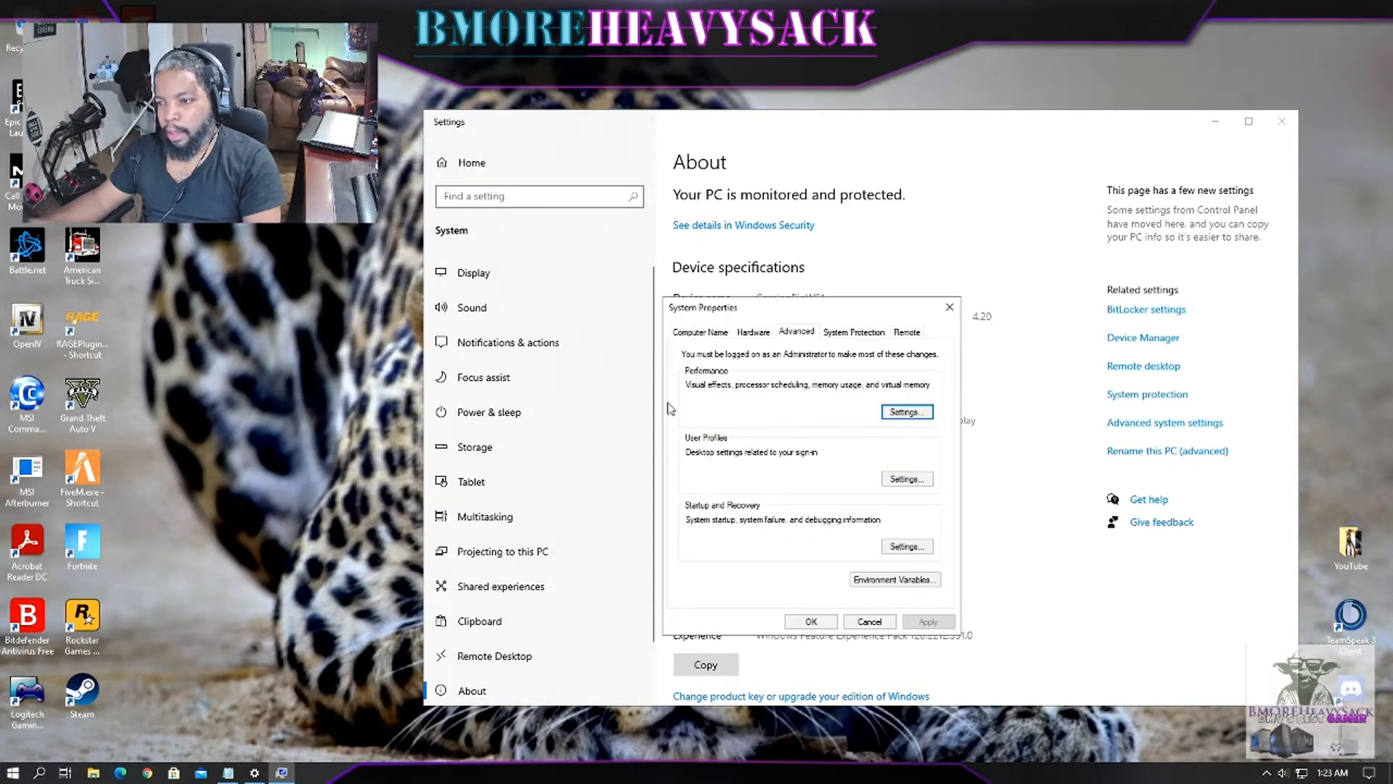
click(906, 413)
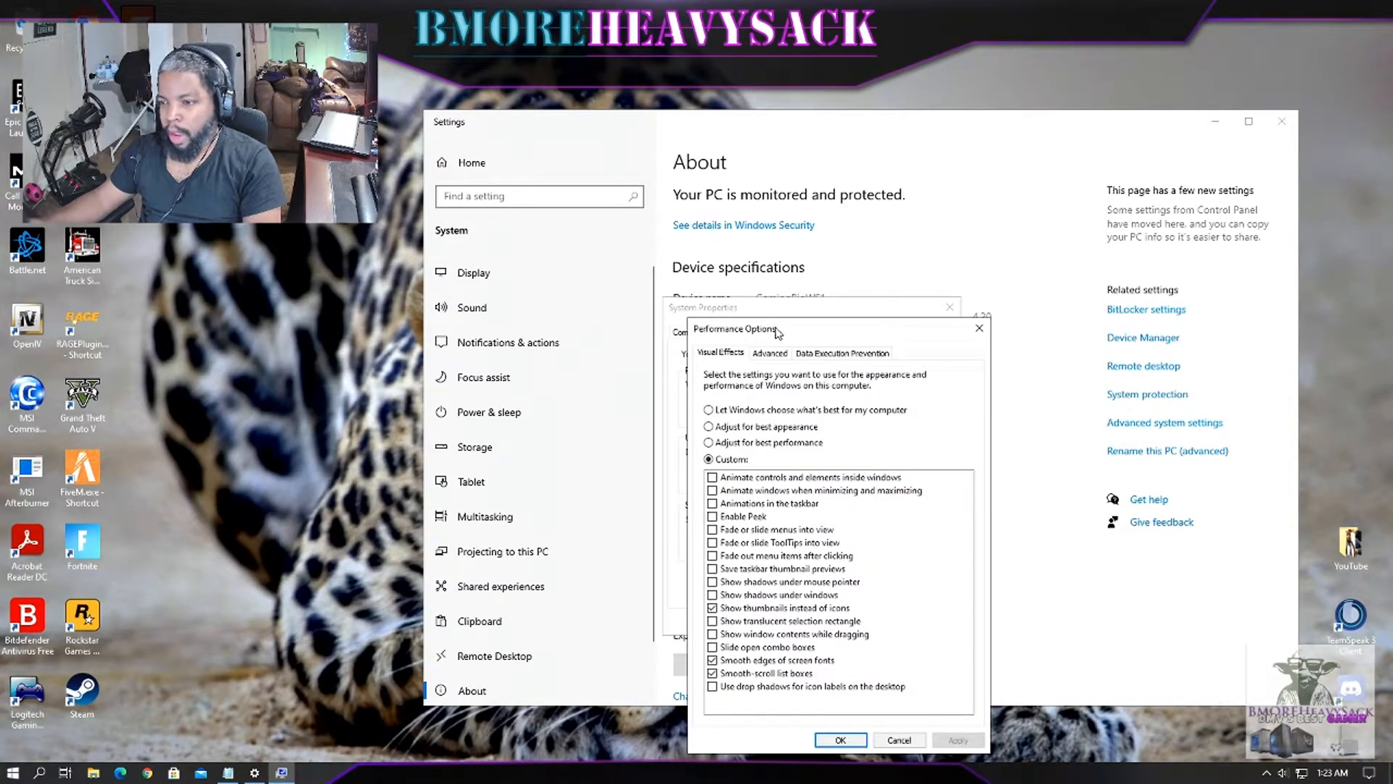
drag(776, 331, 749, 302)
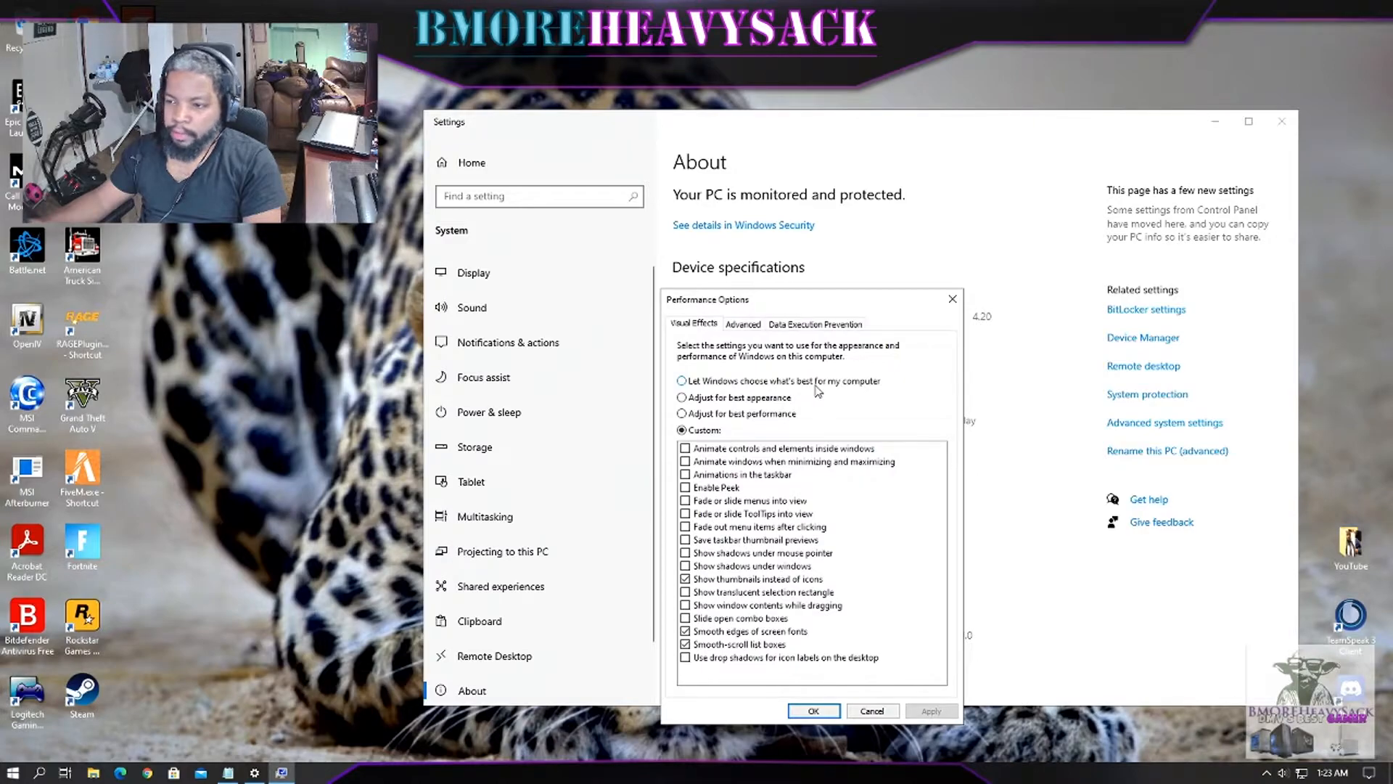
Step: Select the best-appearance preset, switch to Custom, and disable control, window and taskbar animations, Peek, and menu fading
click(755, 400)
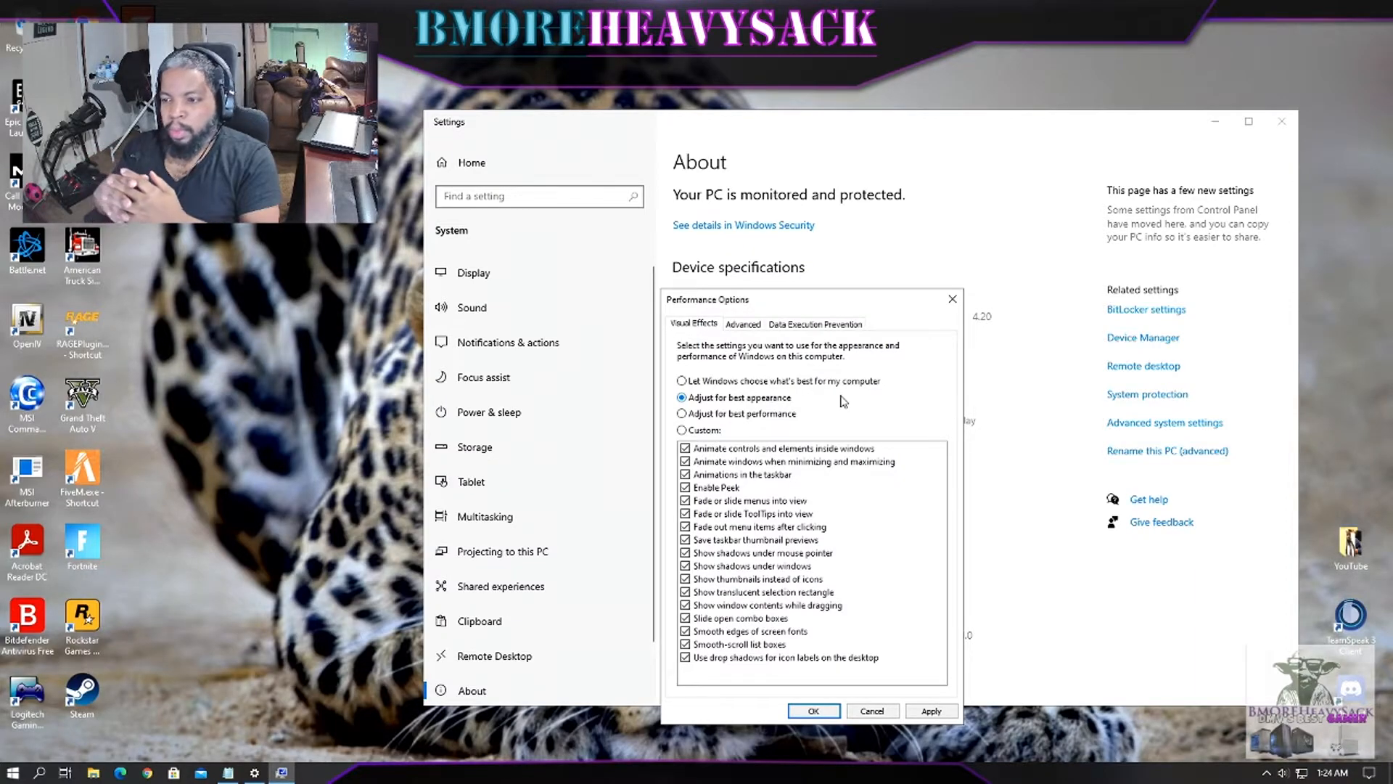
click(703, 431)
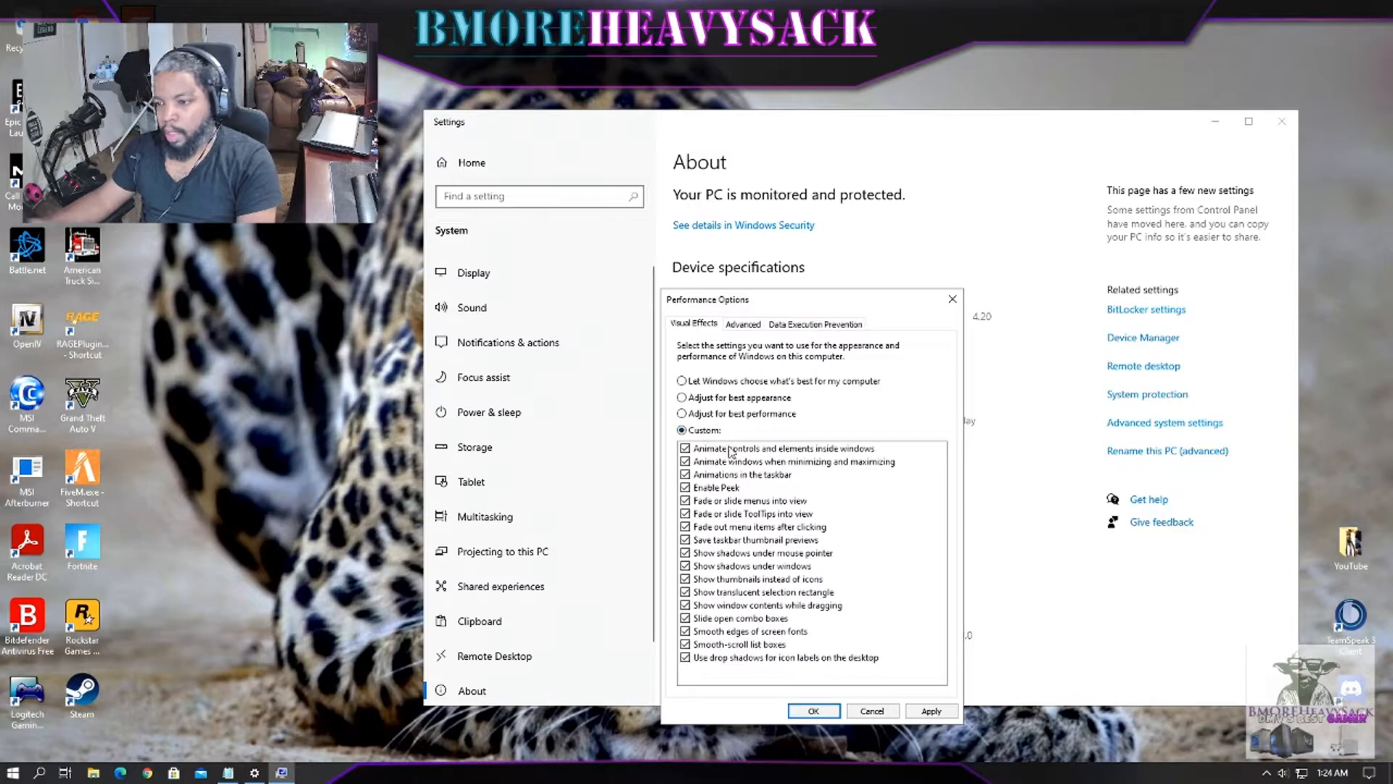
click(686, 449)
click(686, 461)
click(687, 474)
click(686, 487)
click(687, 500)
click(685, 527)
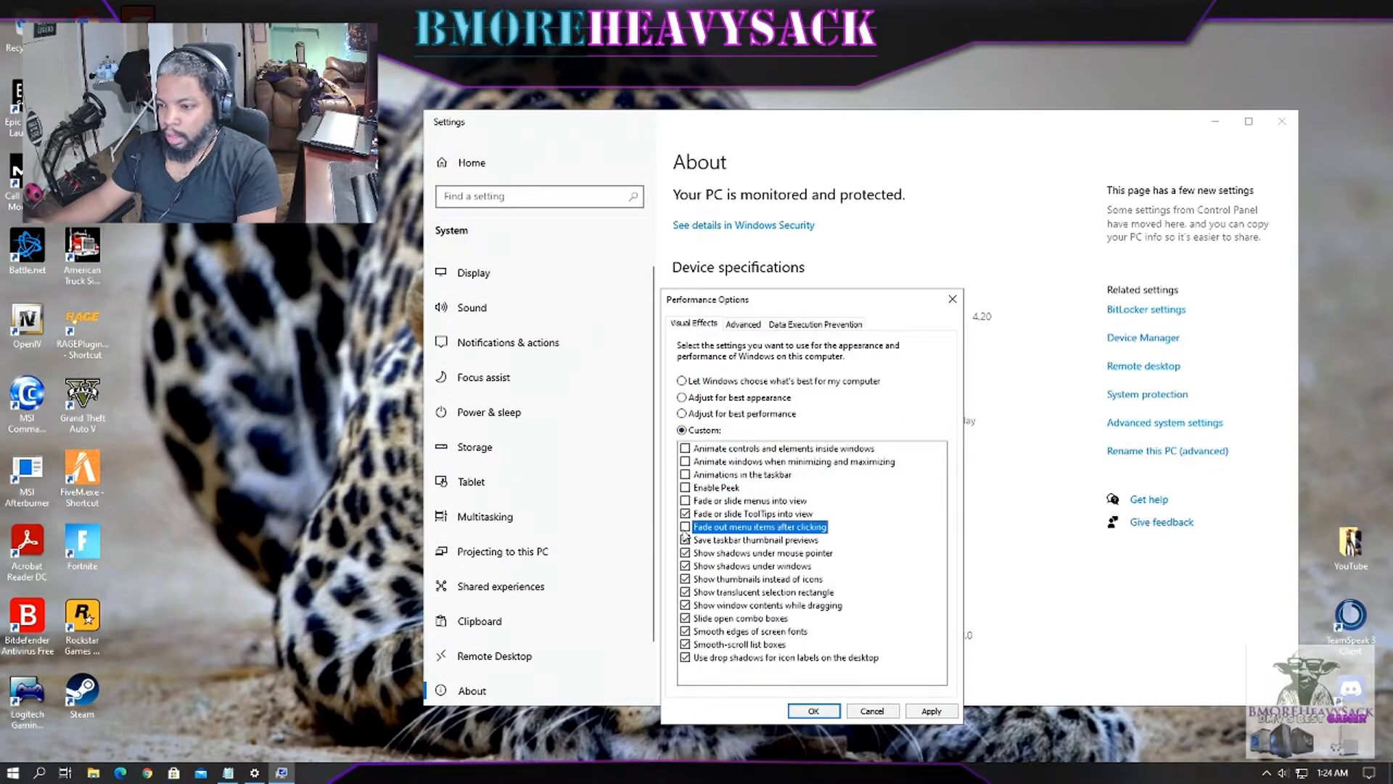
Step: Disable the remaining custom visual effects, including shadows, thumbnails, translucent selection, window contents while dragging, combo box sliding, font smoothing, smooth scrolling and ToolTip fading
click(685, 566)
click(686, 592)
click(686, 605)
click(686, 618)
click(685, 644)
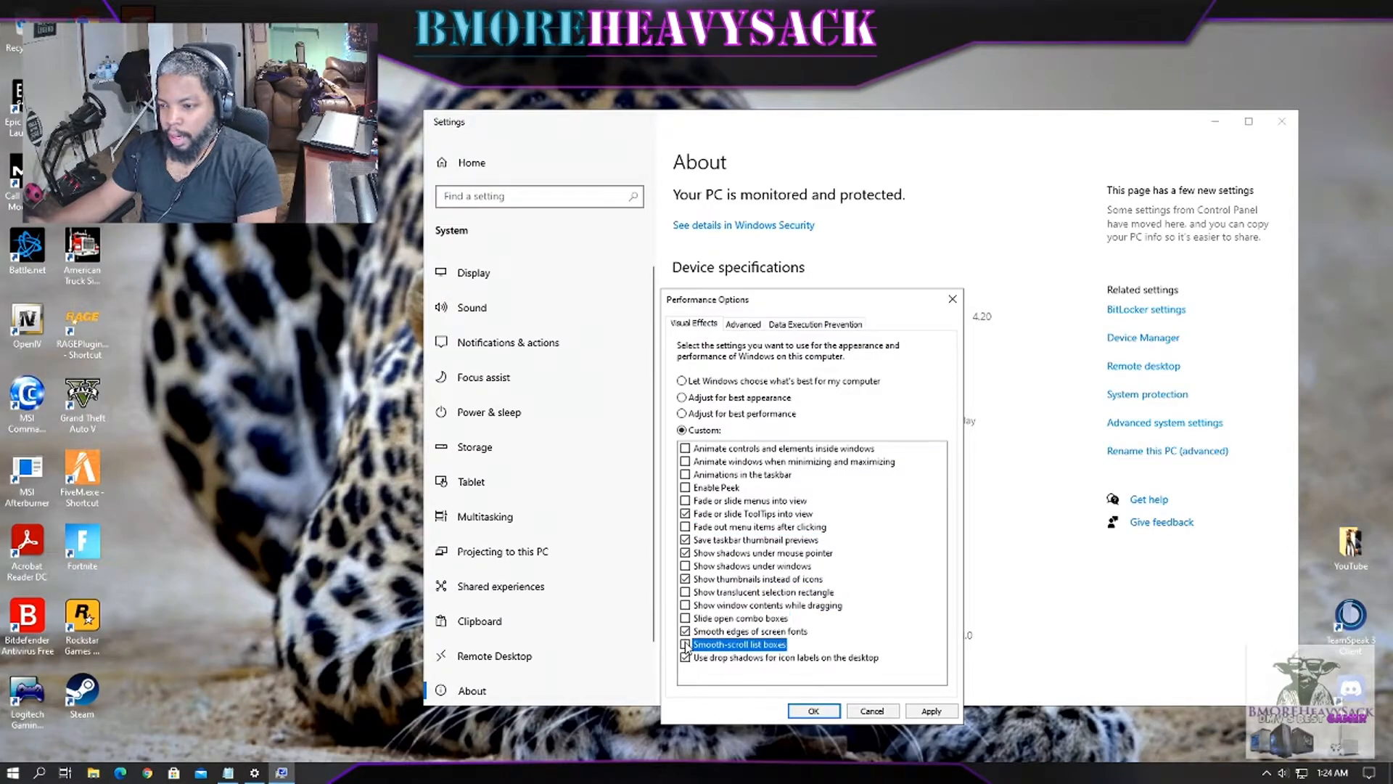
click(686, 657)
click(686, 632)
click(685, 579)
click(686, 566)
click(686, 539)
click(686, 566)
click(685, 553)
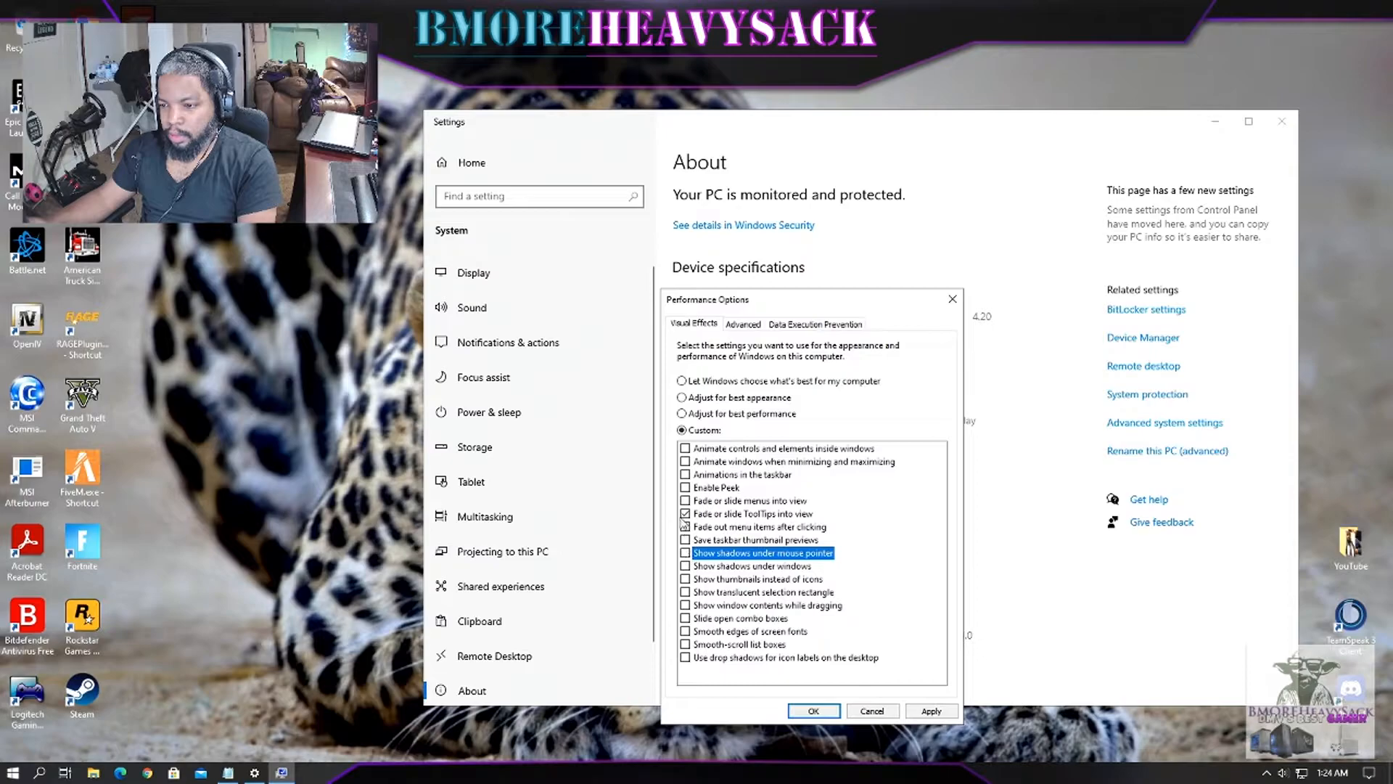
click(685, 514)
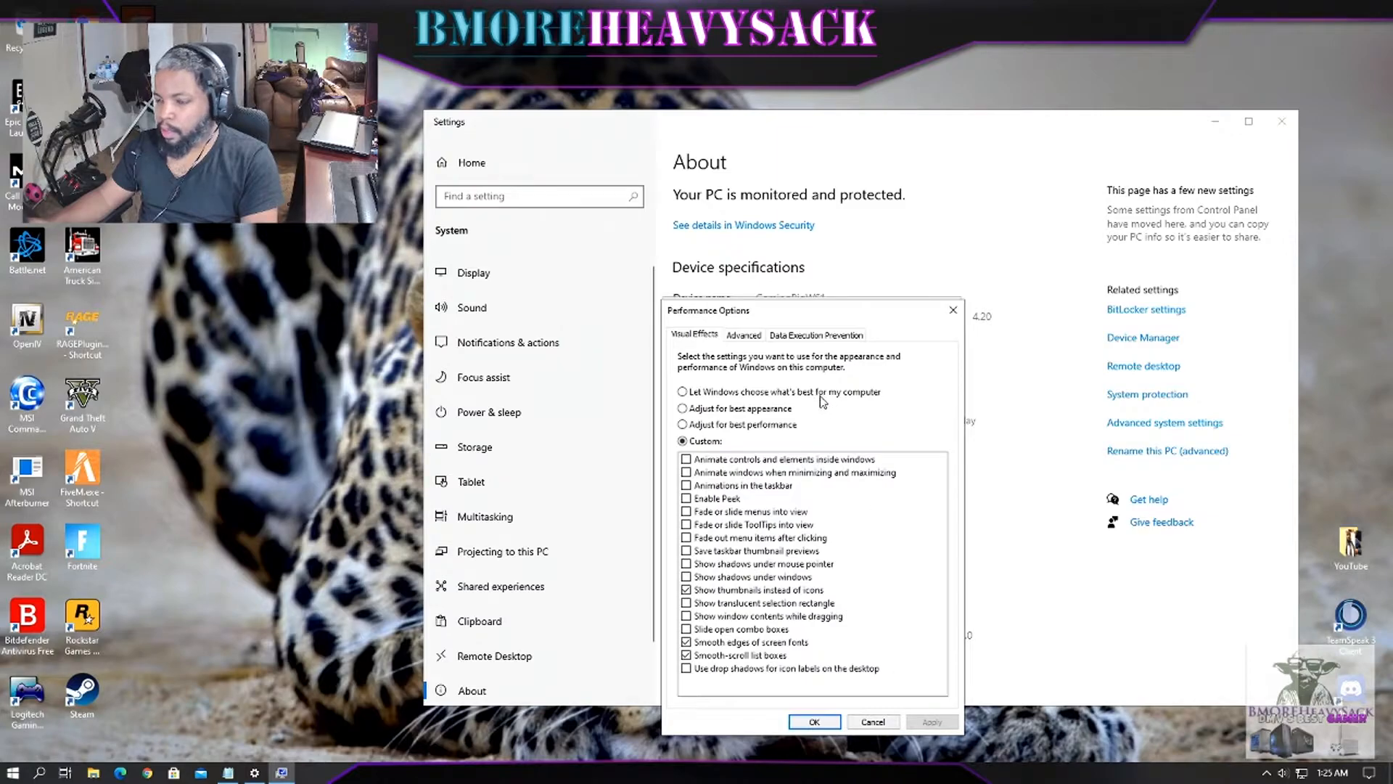
Step: Review the virtual memory paging options for drive C:, including Custom size, and cancel the virtual memory and performance dialogs
click(740, 338)
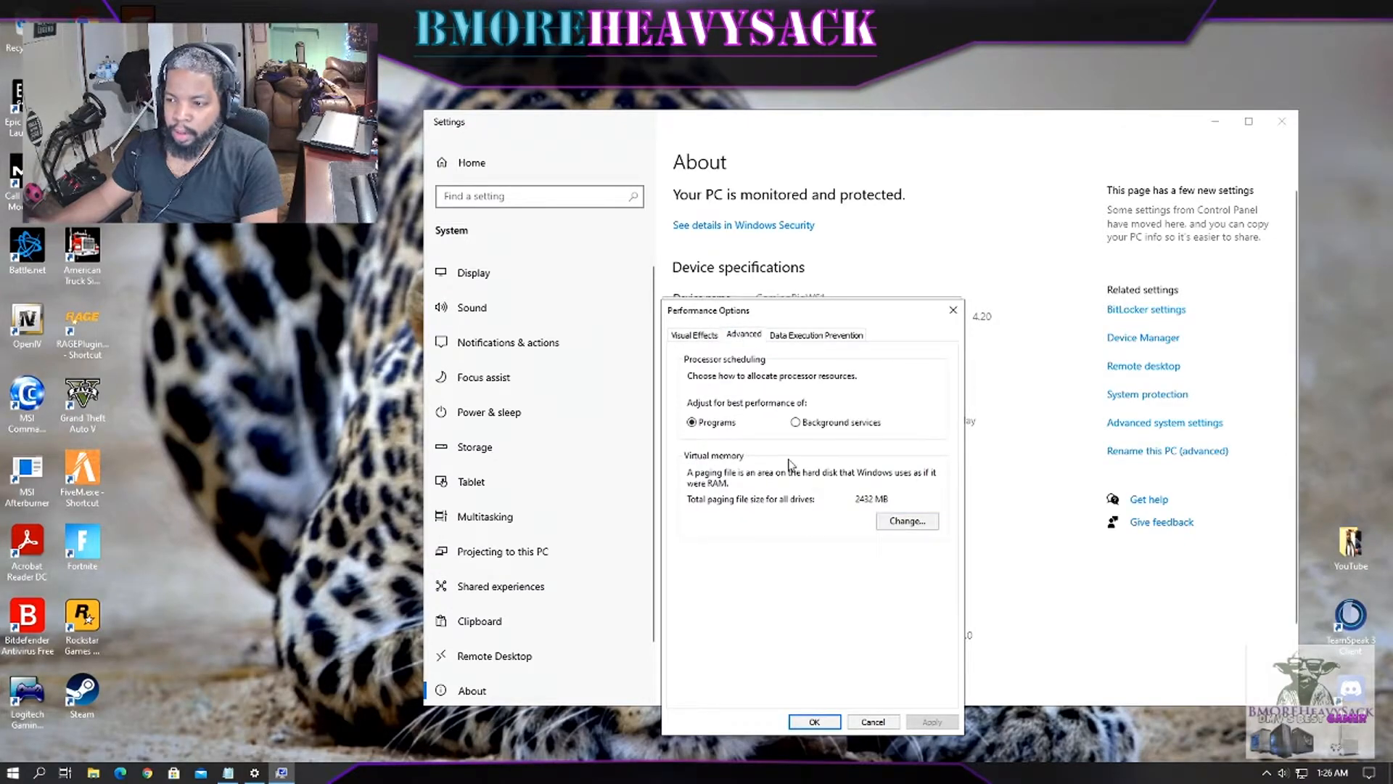
click(912, 521)
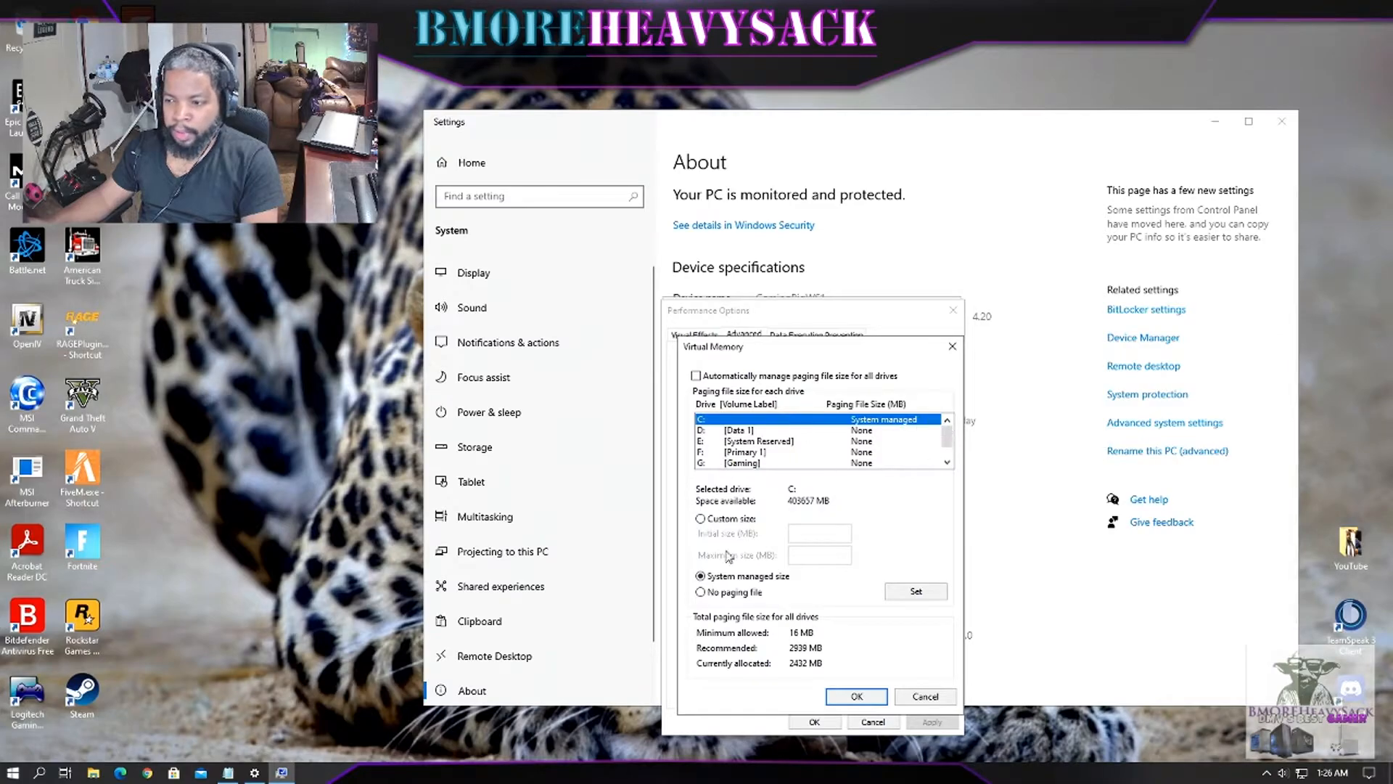
click(730, 520)
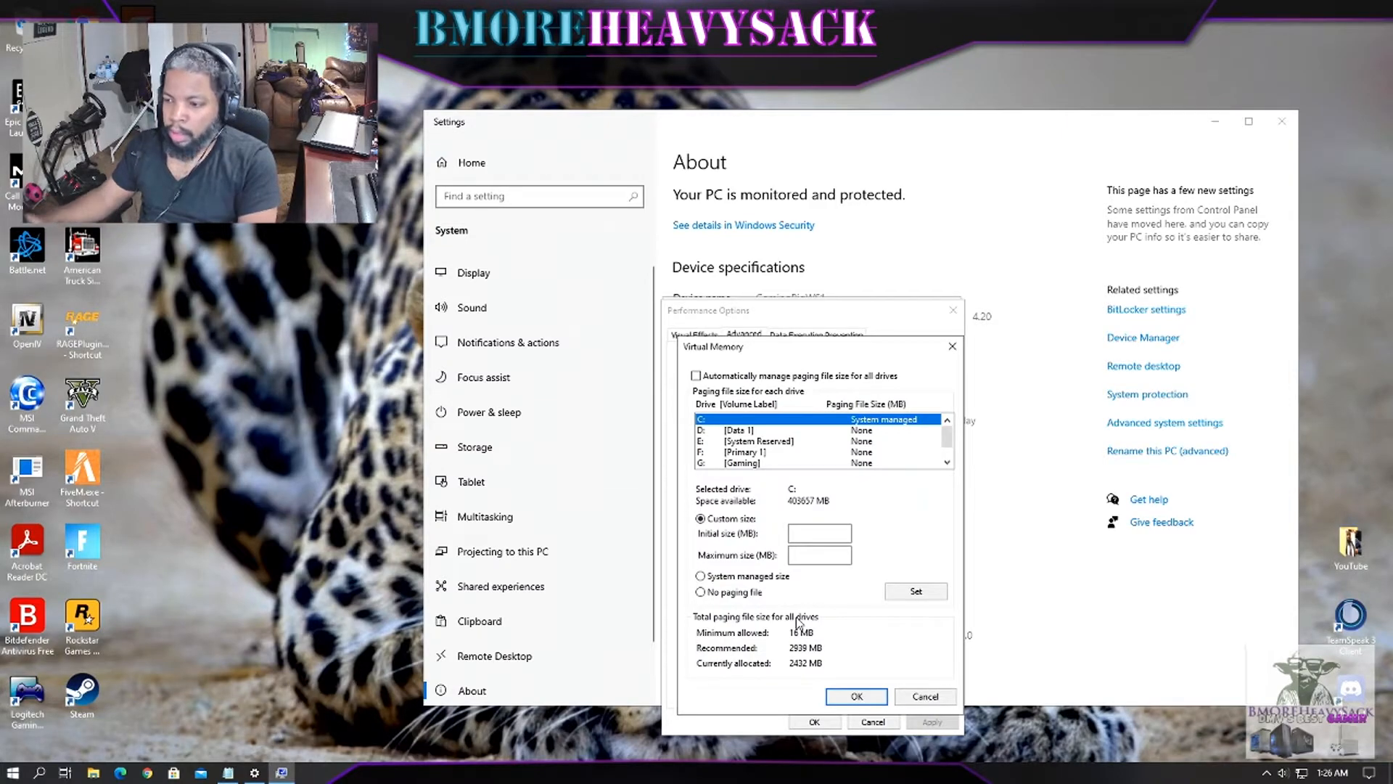
click(923, 695)
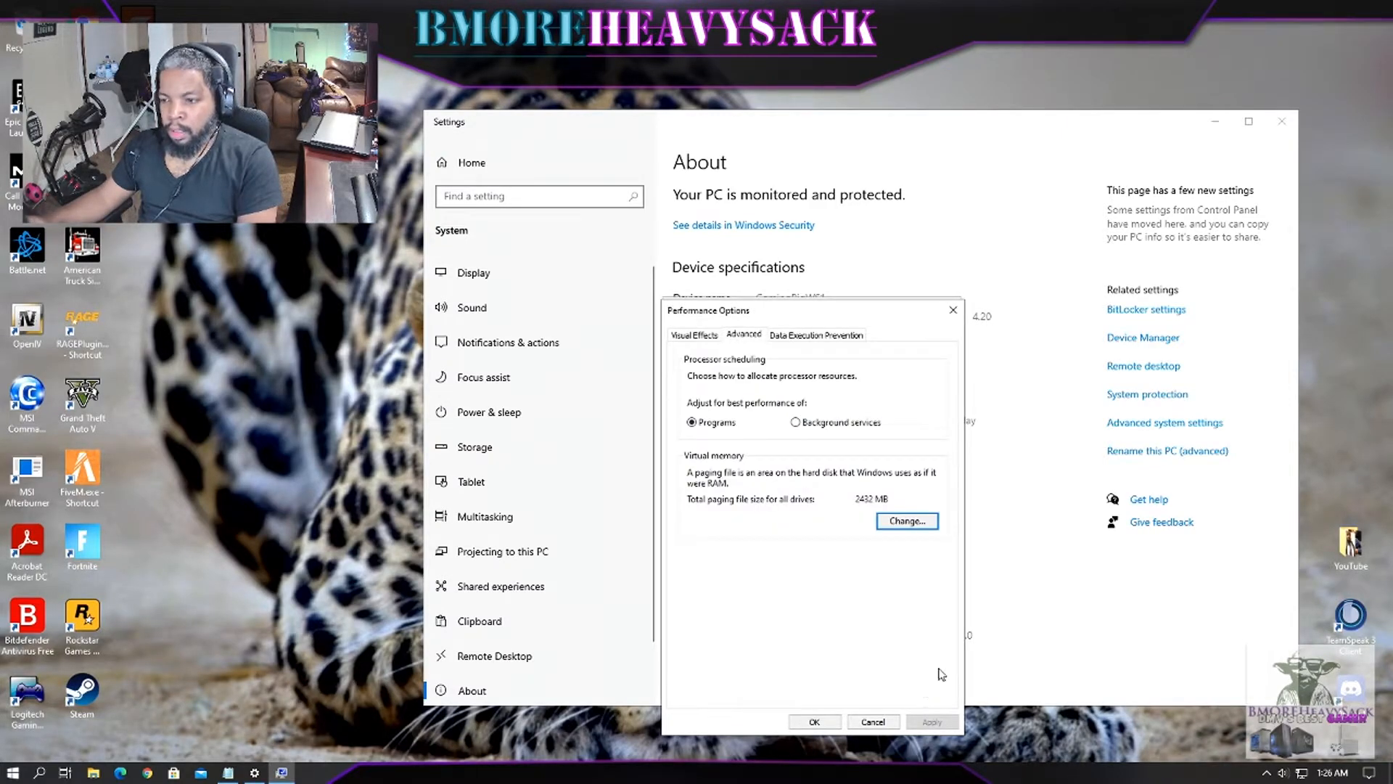
click(878, 722)
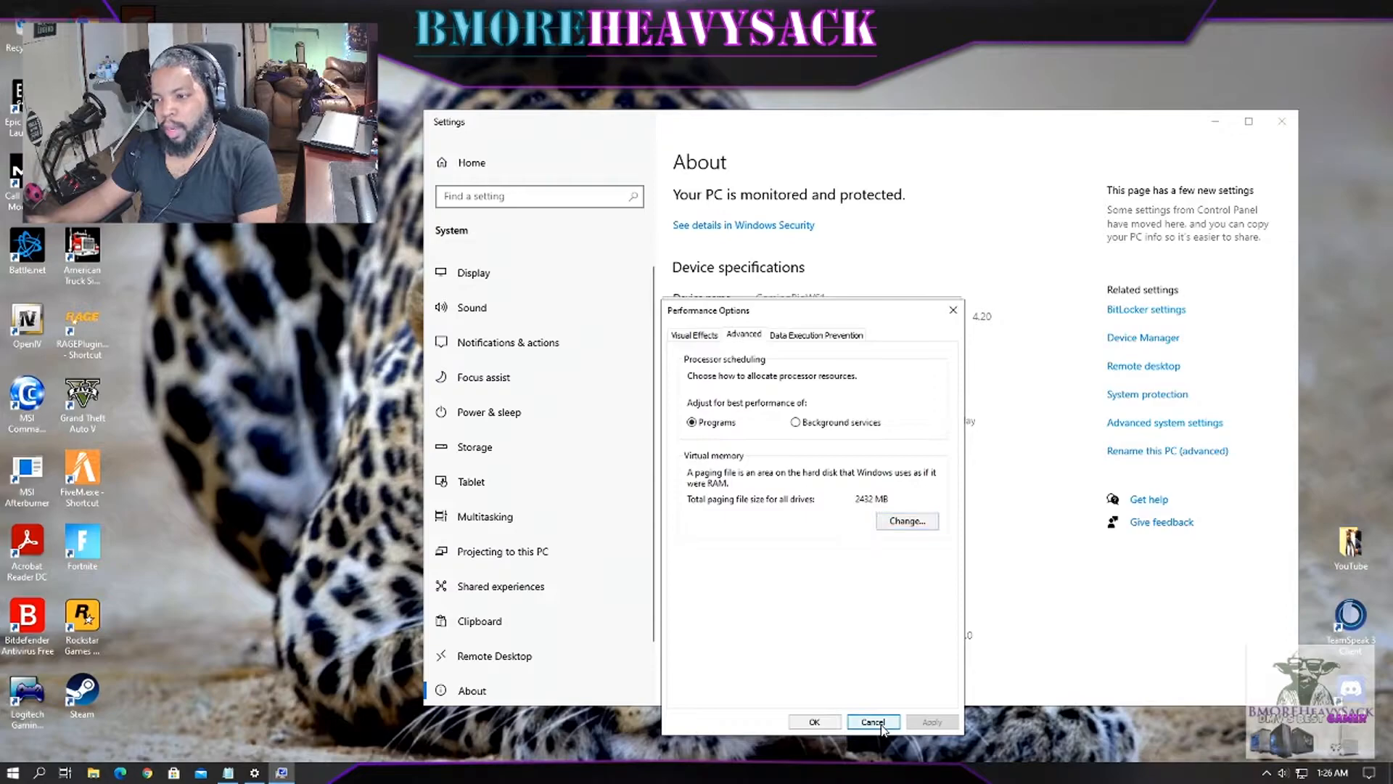
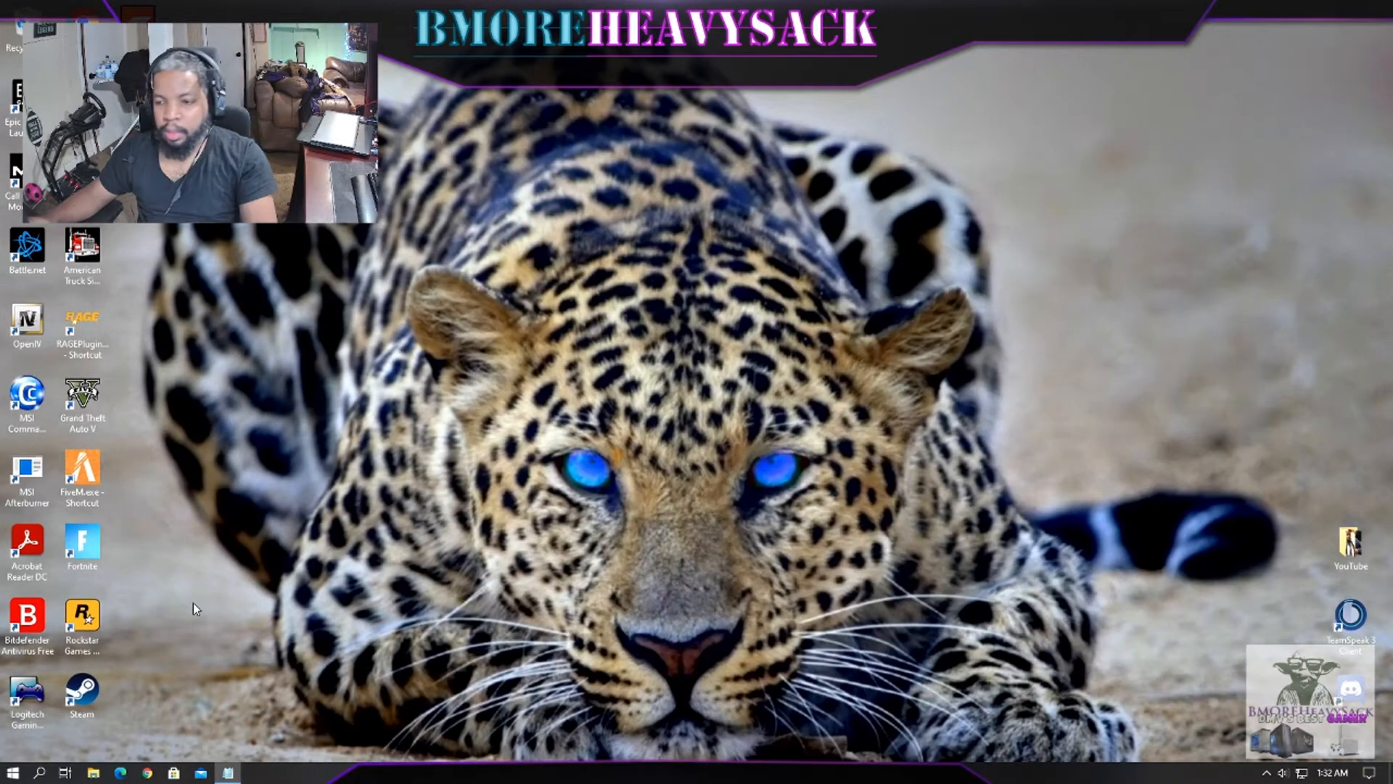
Step: Search Windows for "disk frag" and open Defragment and Optimize Drives
click(12, 772)
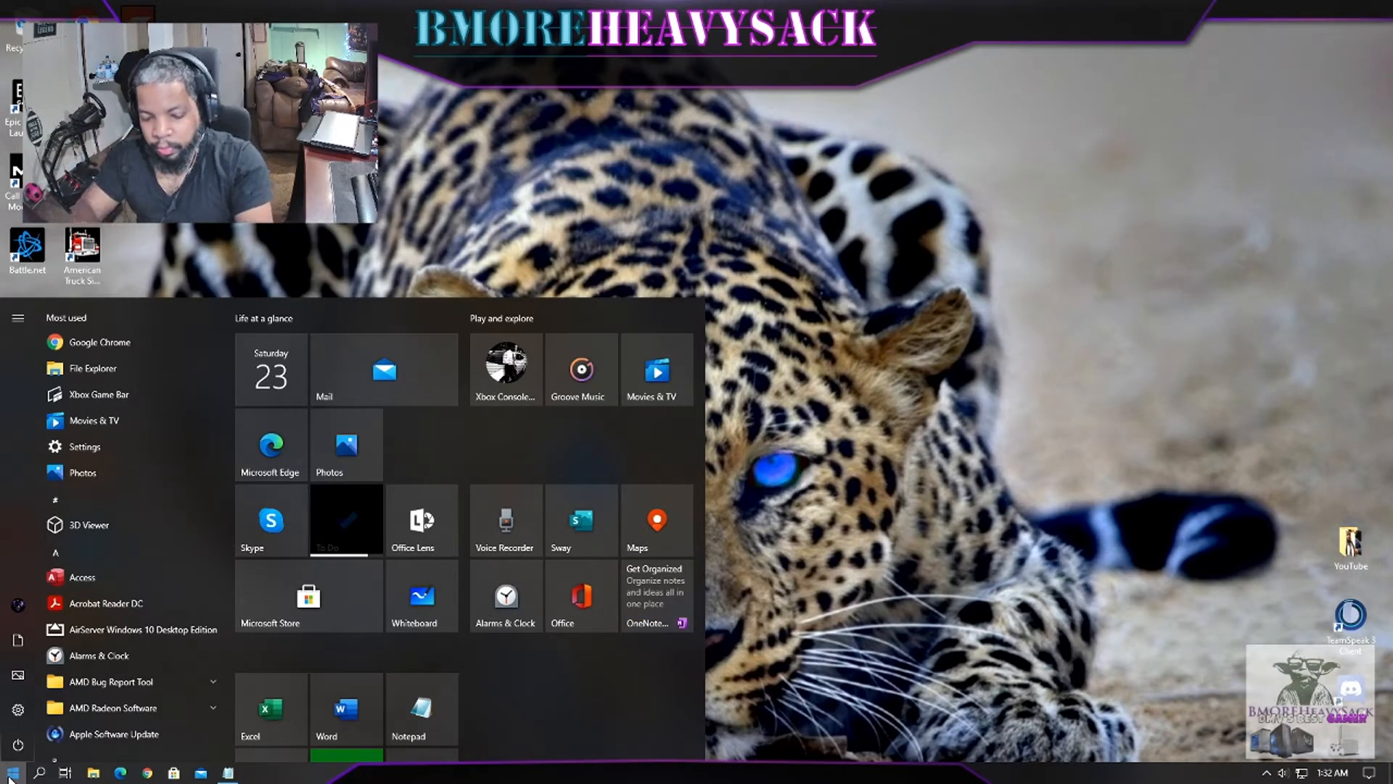
click(10, 775)
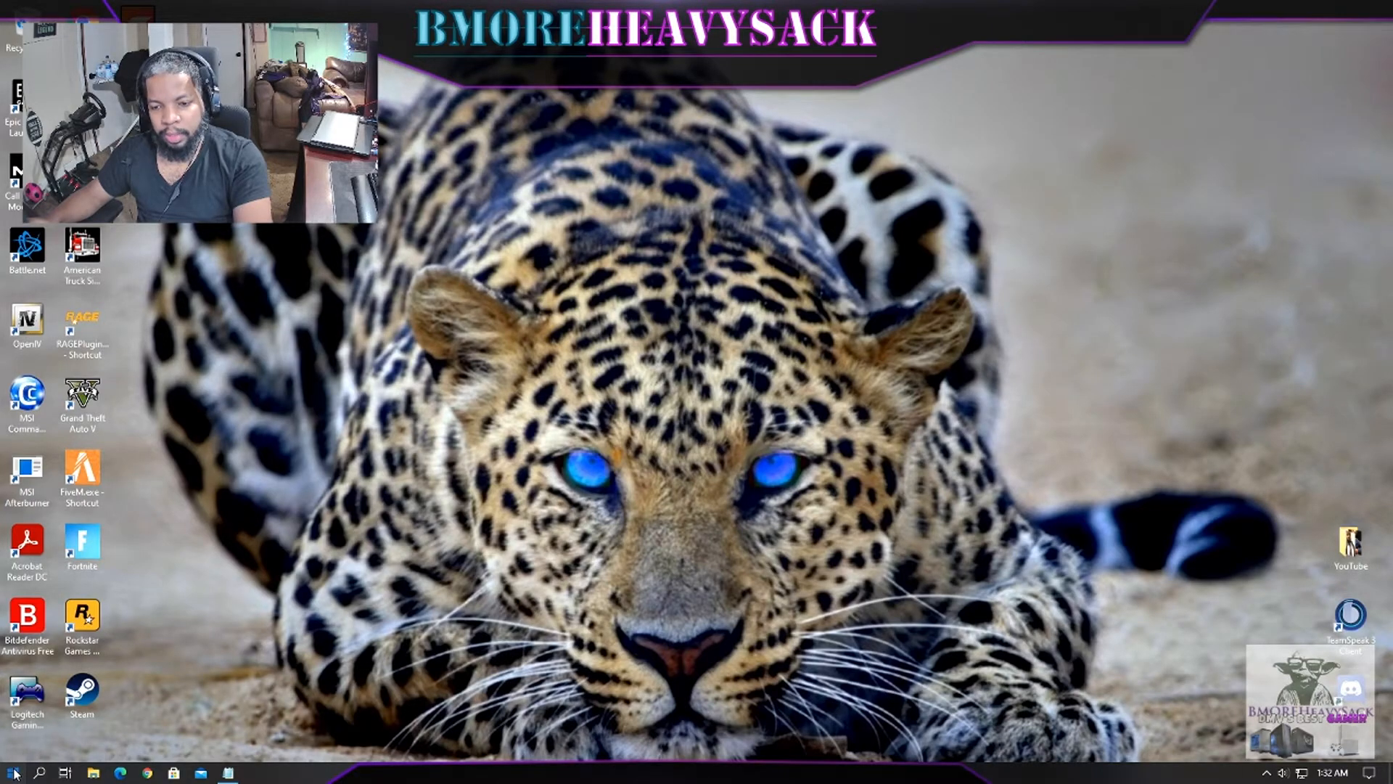
click(14, 771)
text(di)
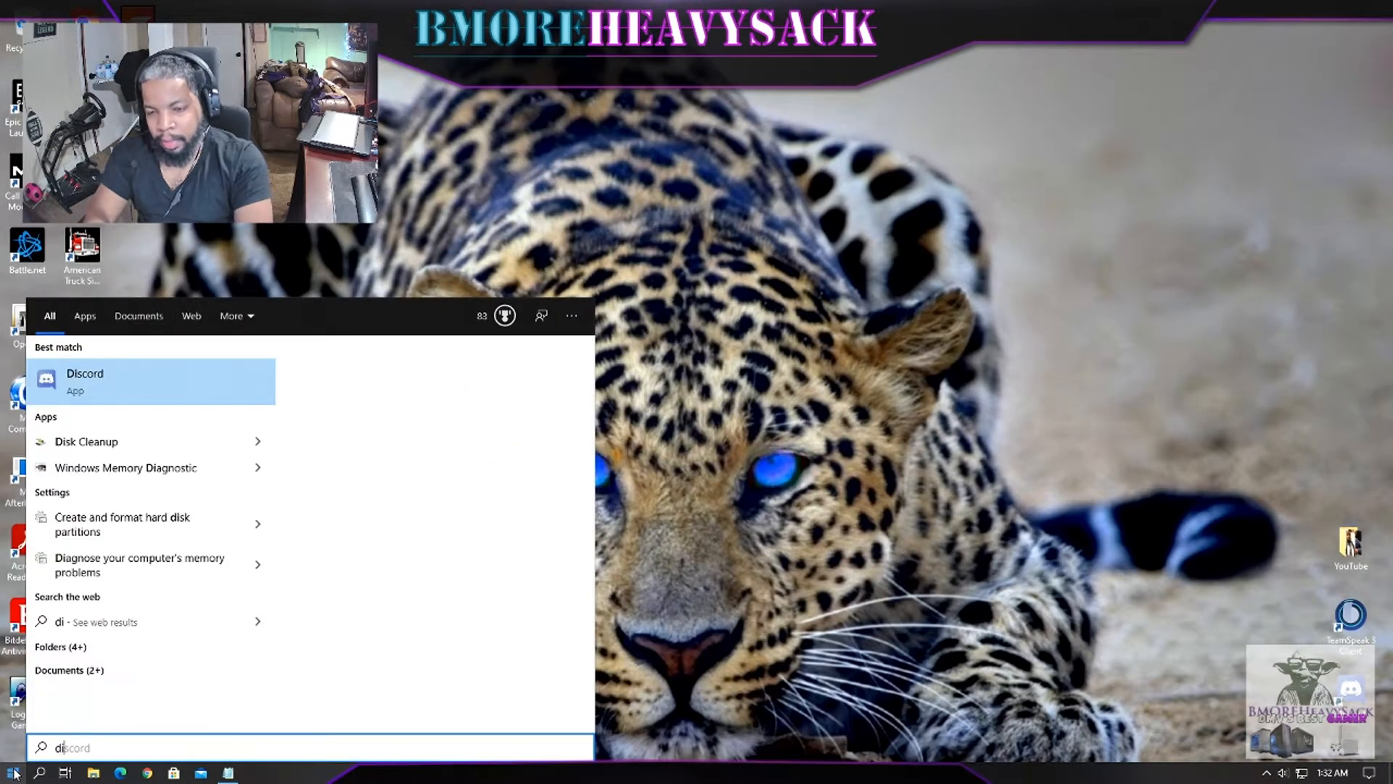
text(sk fra)
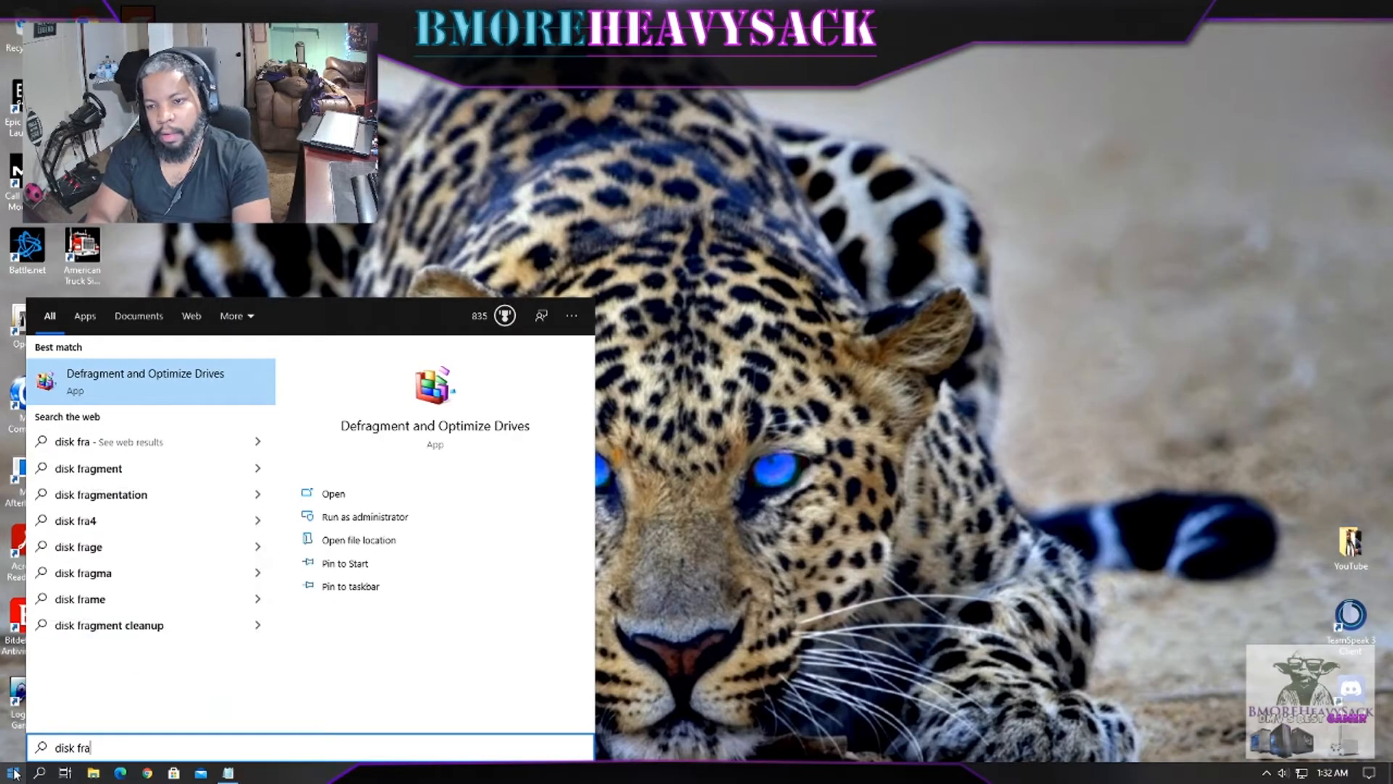
text(g)
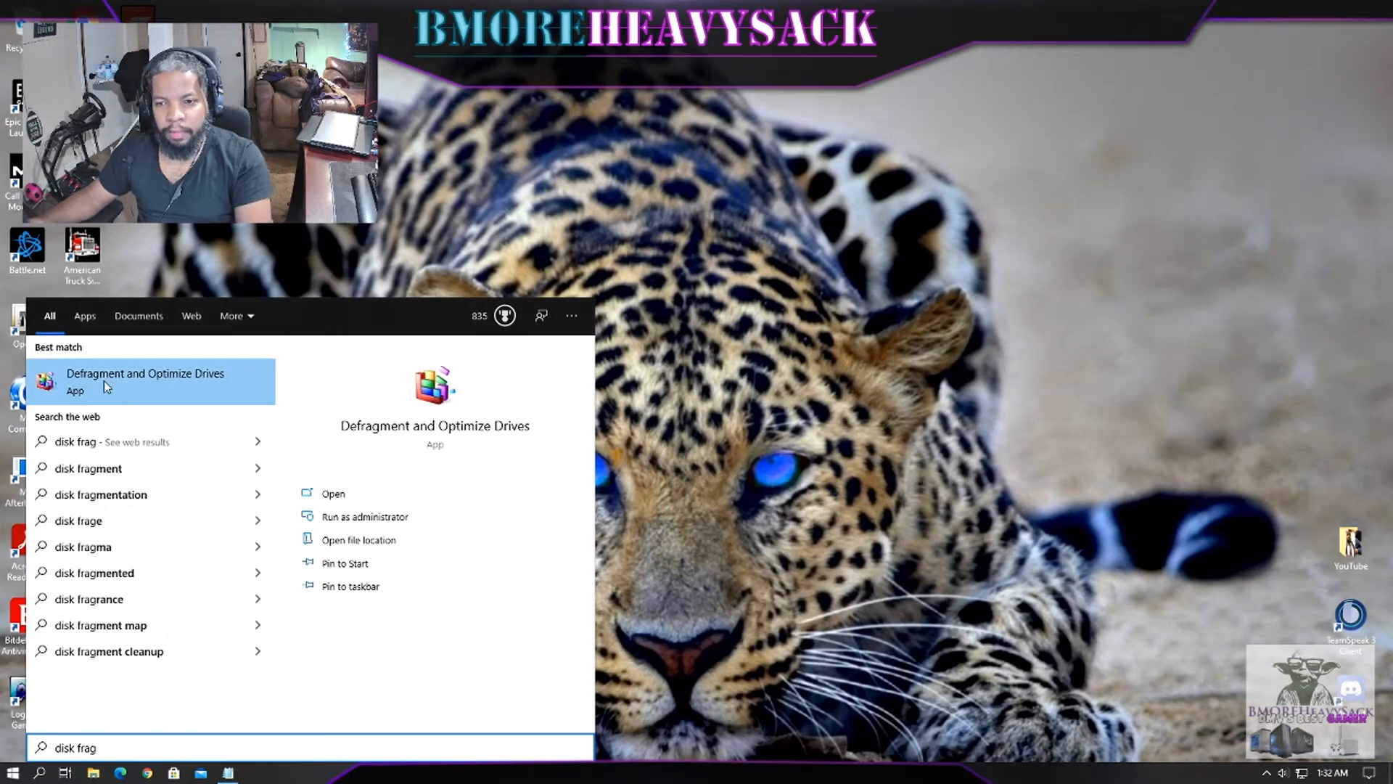
click(196, 385)
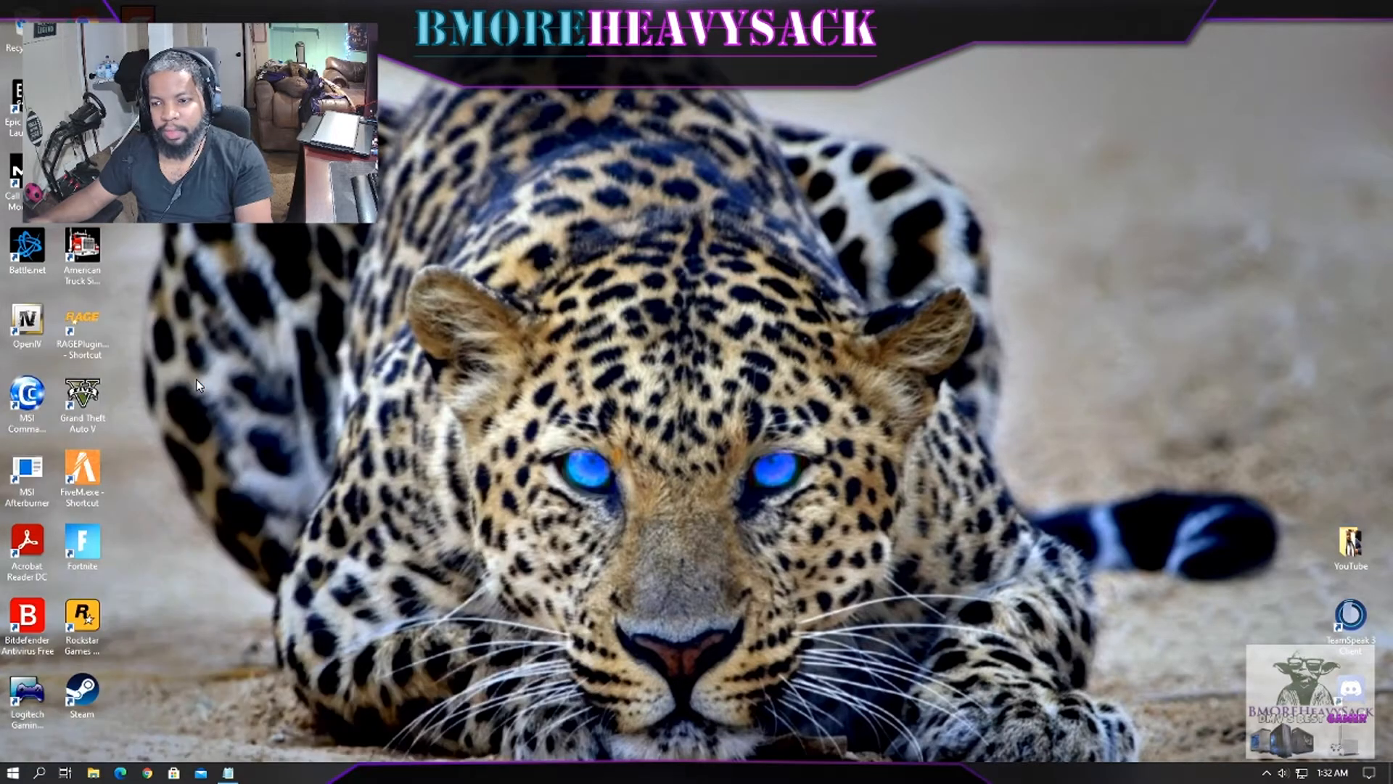
Step: Analyze the fragmentation of the Data 1 (D:) and Primary 1 (F:) hard disk drives
click(518, 341)
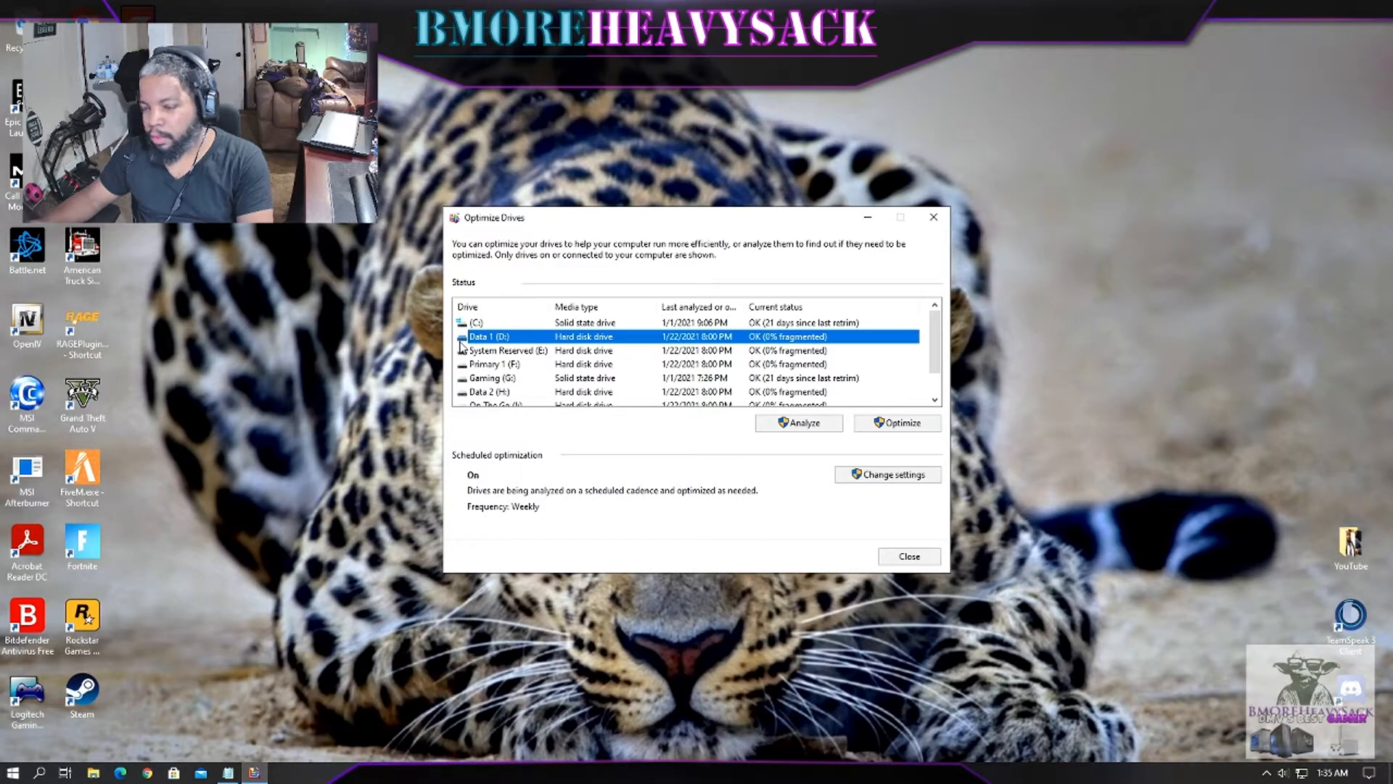
click(780, 422)
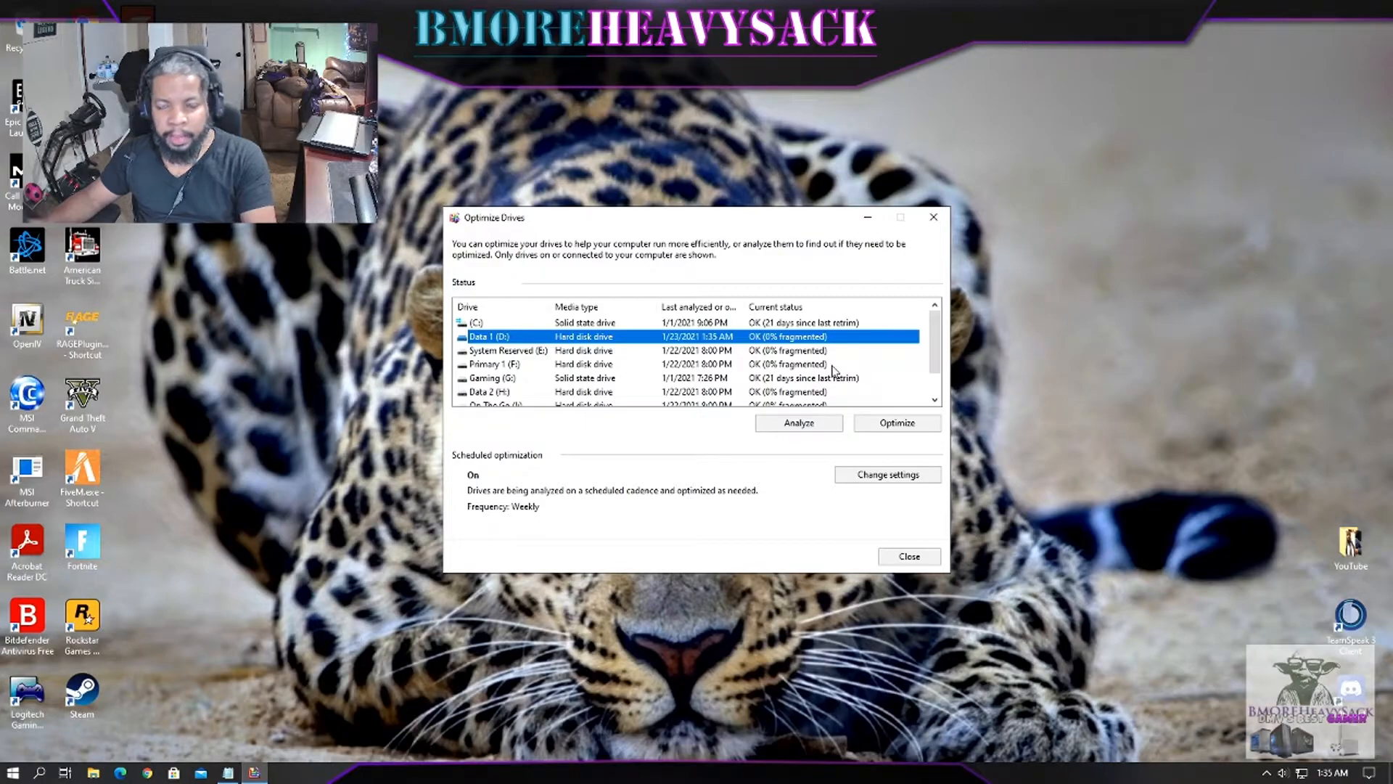
scroll(833, 367, down, 1)
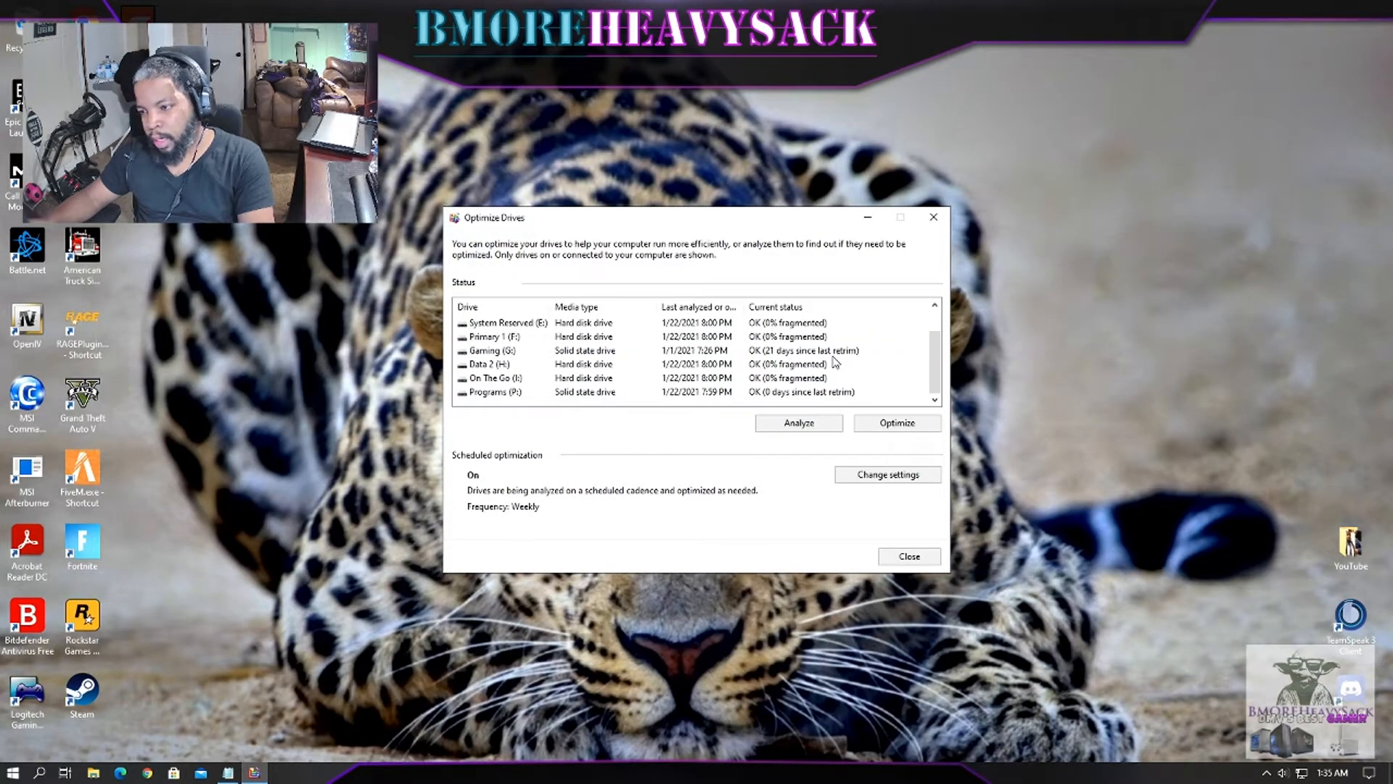
click(505, 353)
scroll(615, 364, up, 1)
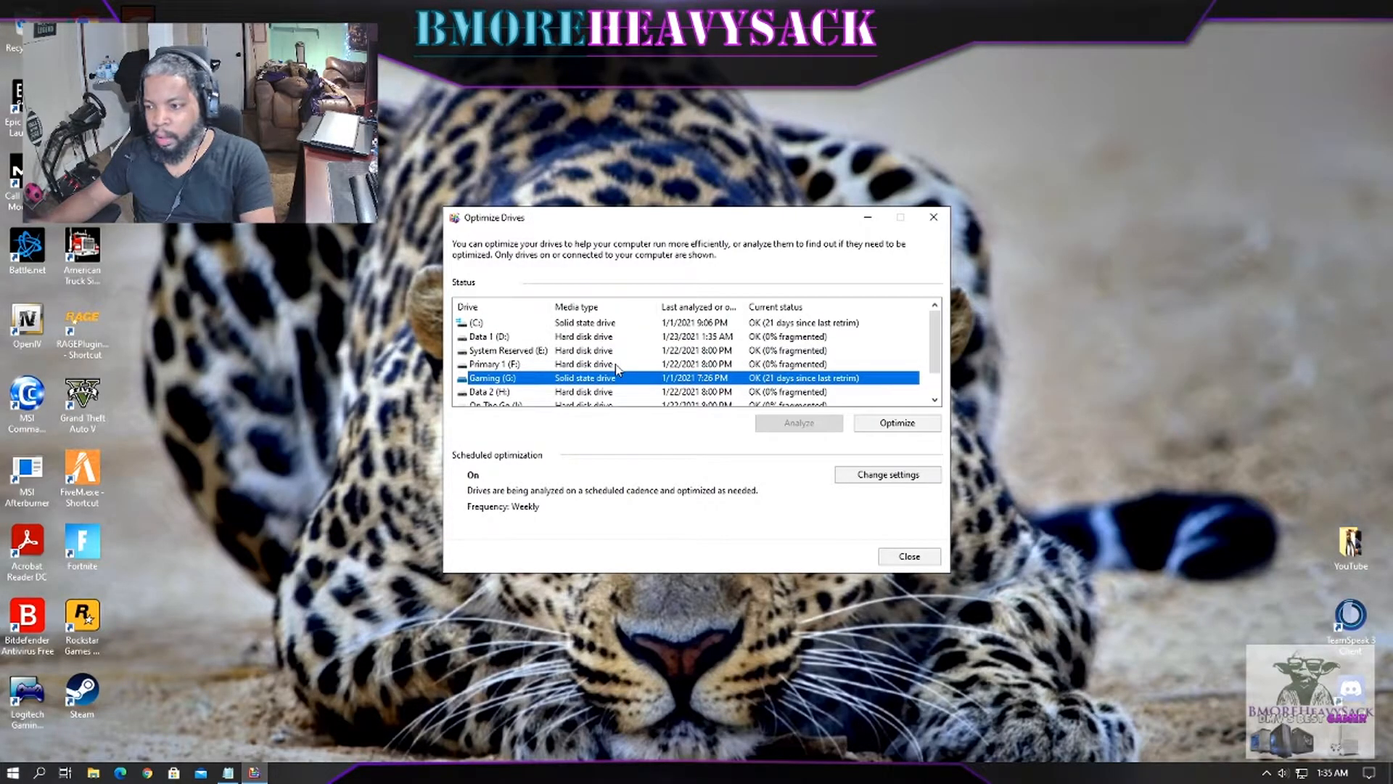
click(615, 364)
click(790, 423)
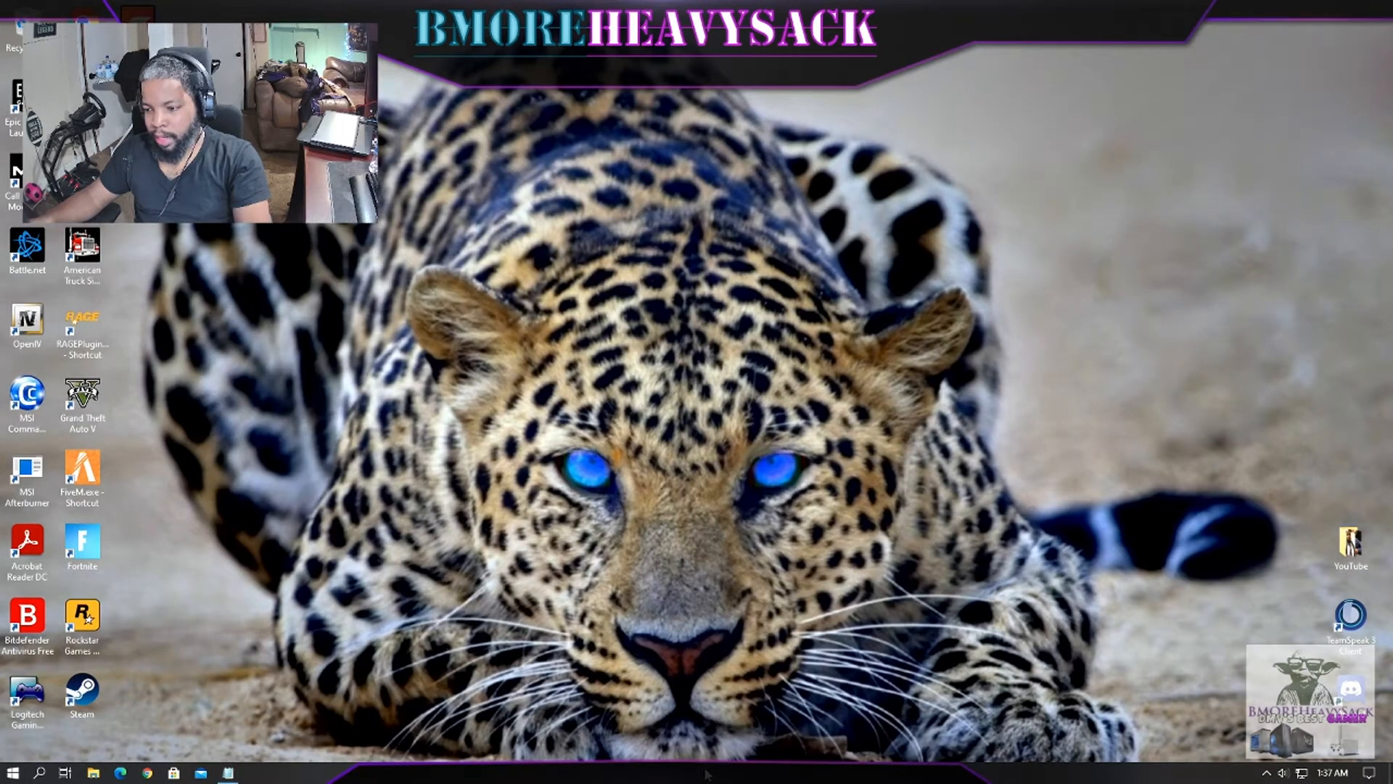
Step: Open Task Manager and show the list of startup apps
right_click(706, 774)
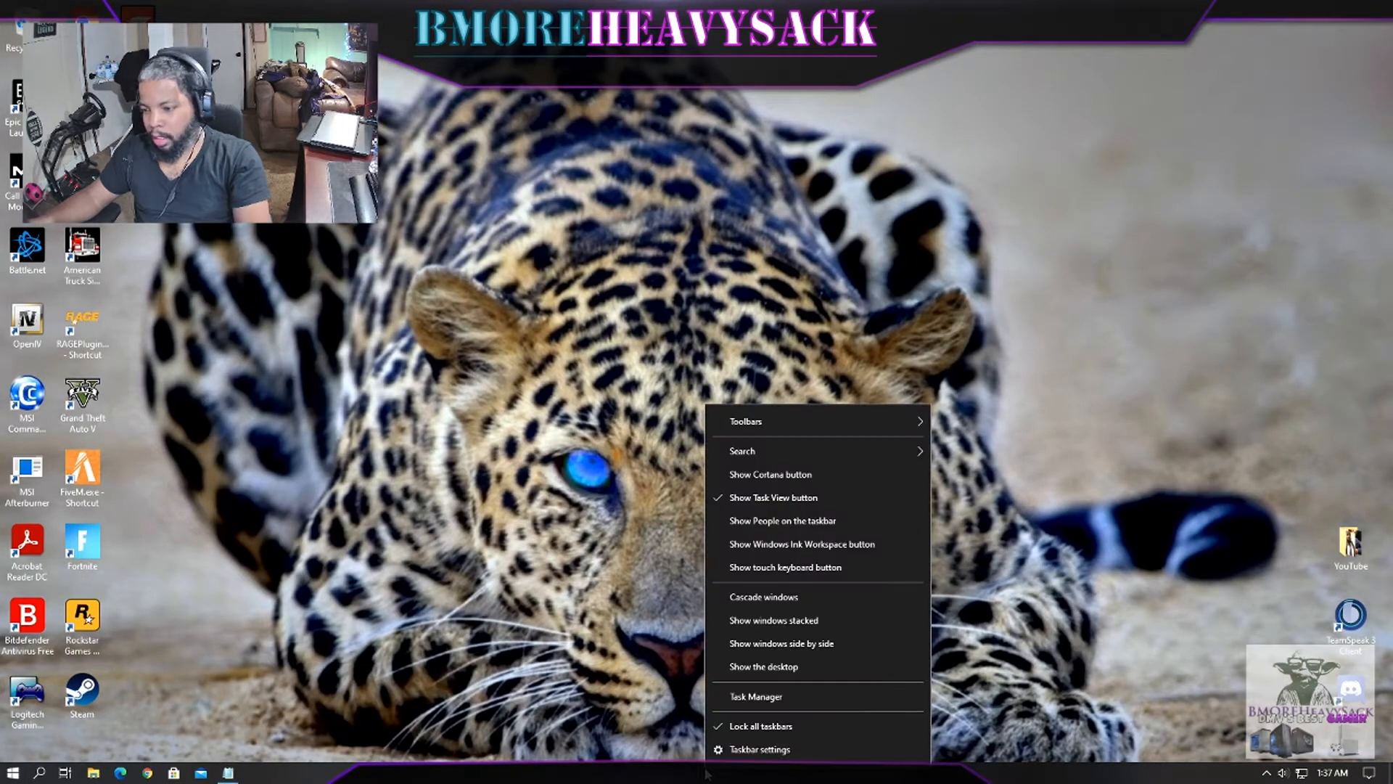
click(790, 698)
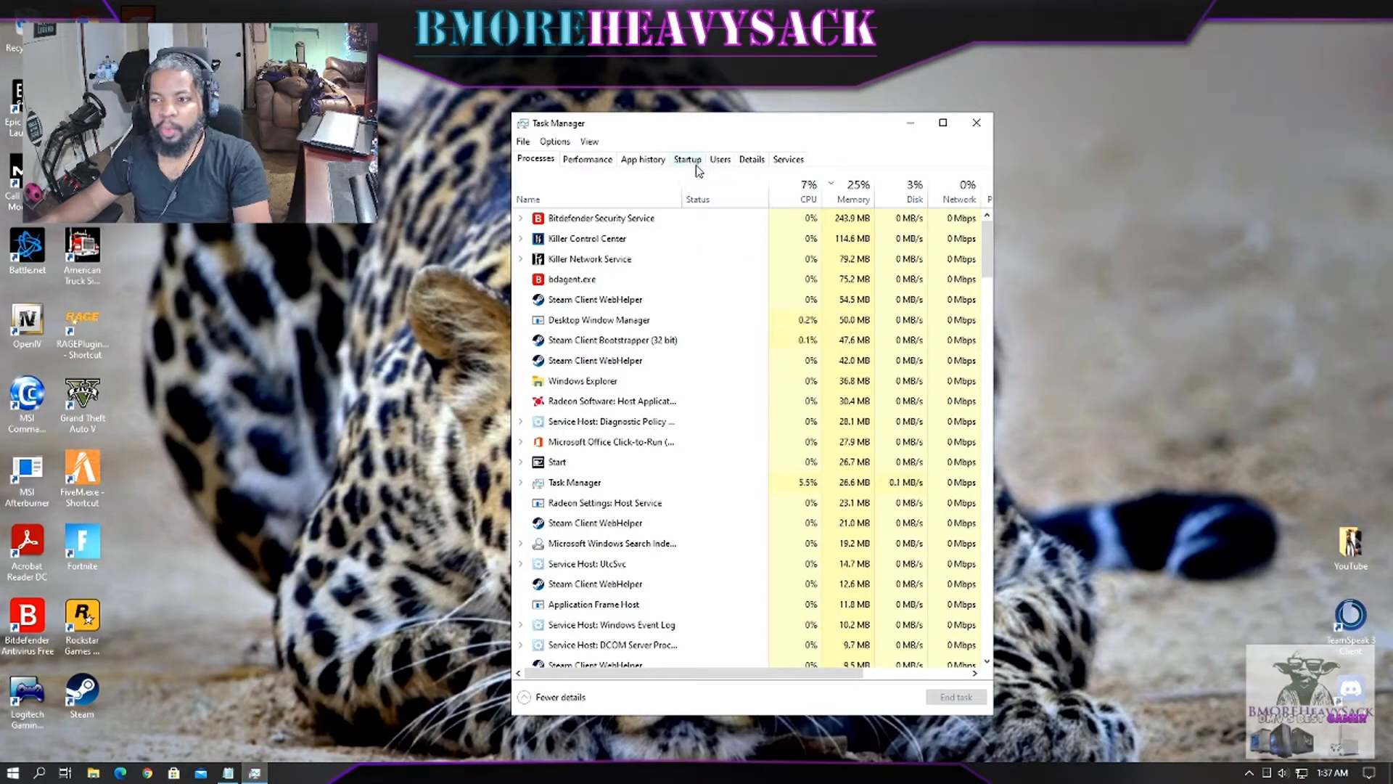
click(698, 169)
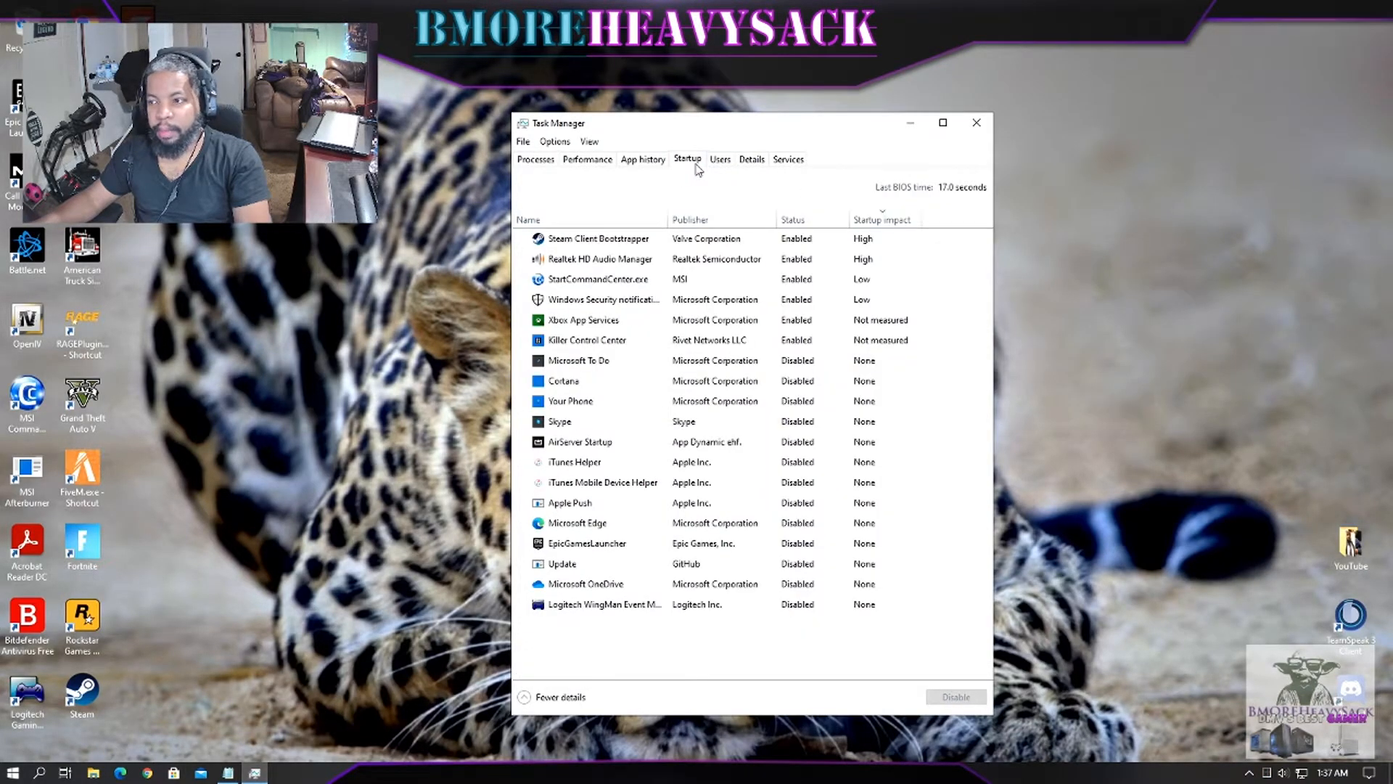
Step: Review the status and startup impact of the startup apps, from Steam Client Bootstrapper through Microsoft To Do and Cortana to iTunes Helper
click(879, 245)
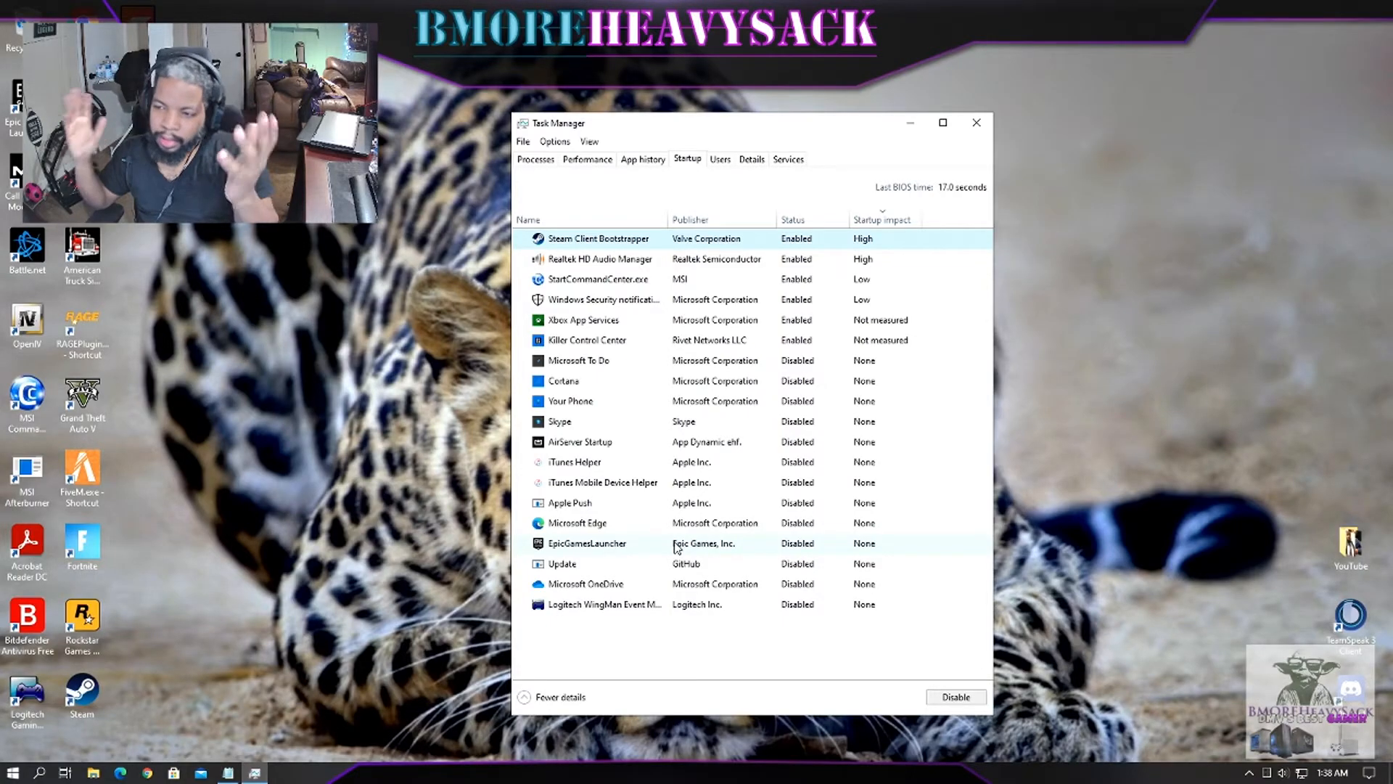
click(613, 270)
click(810, 363)
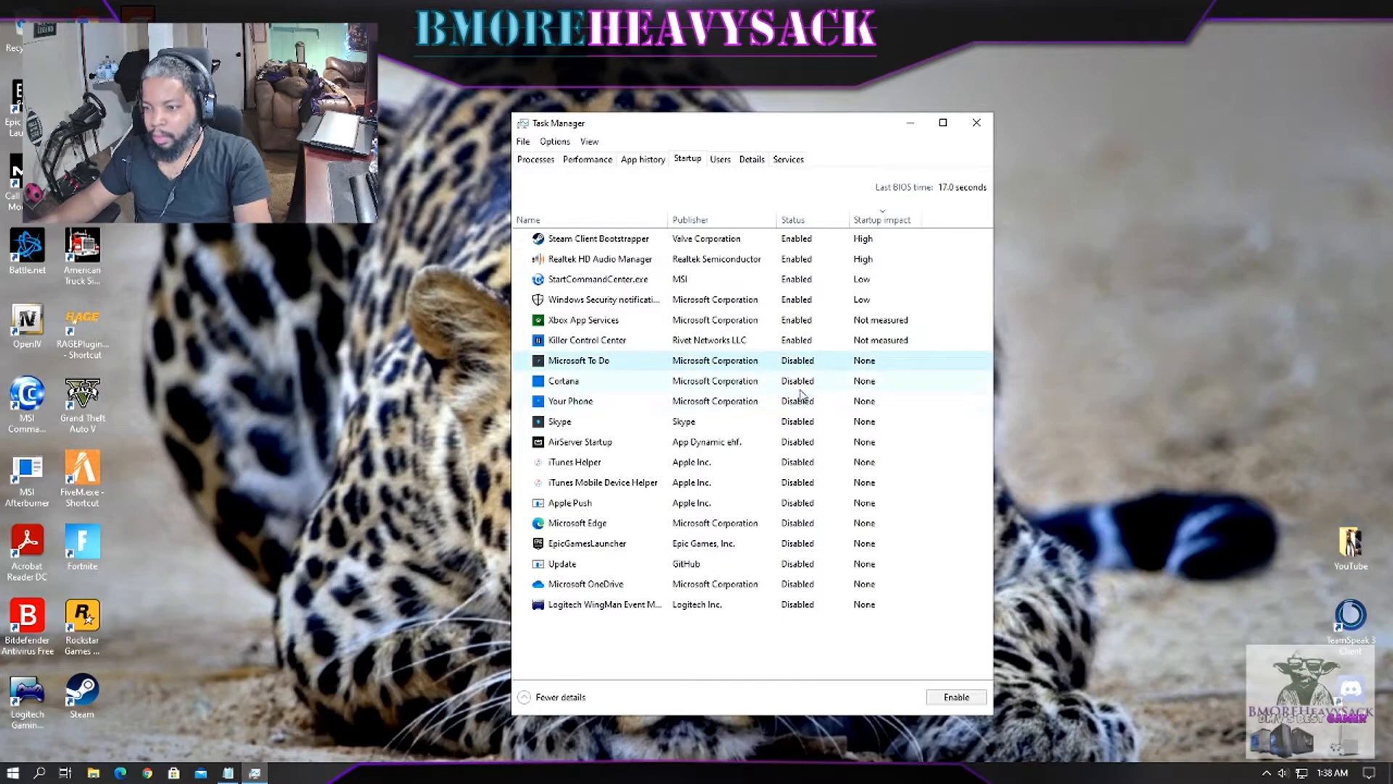
click(801, 385)
click(792, 404)
click(787, 441)
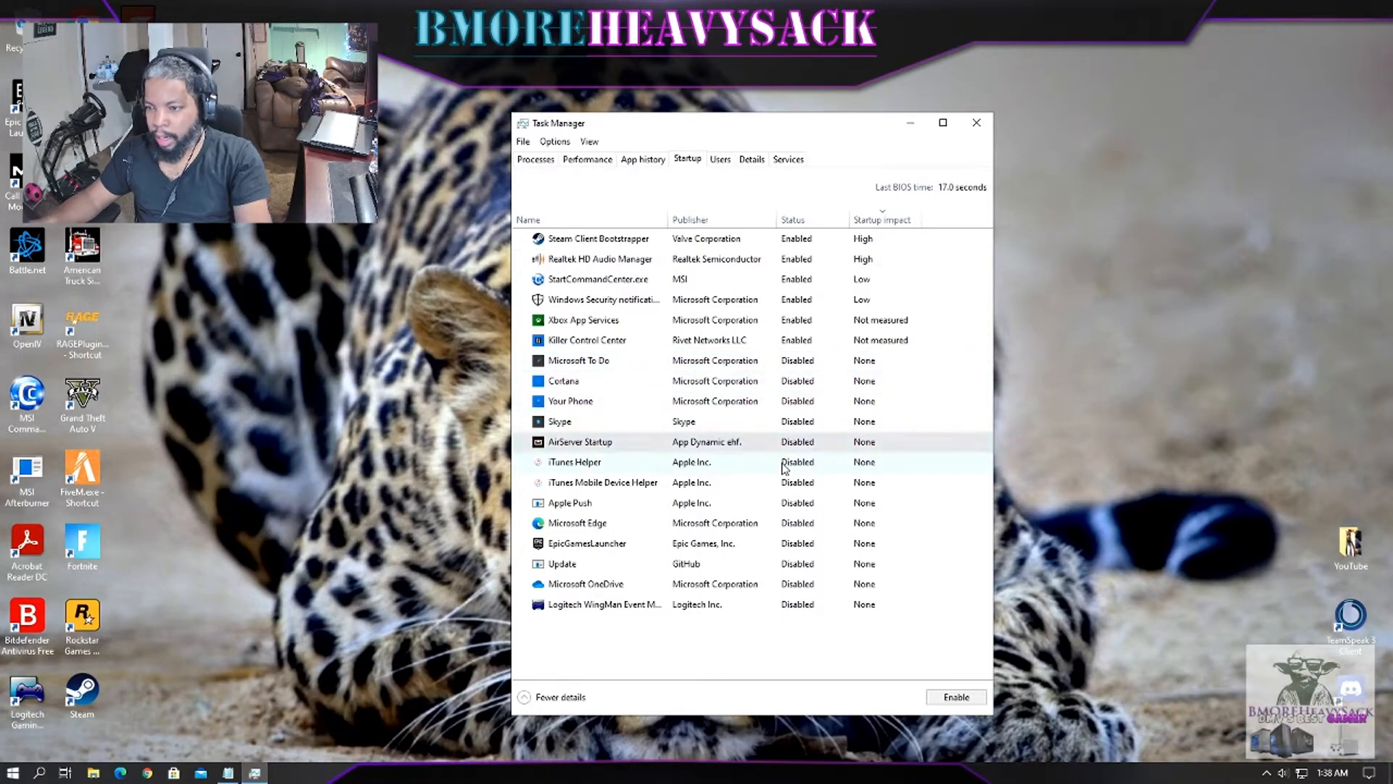
click(783, 463)
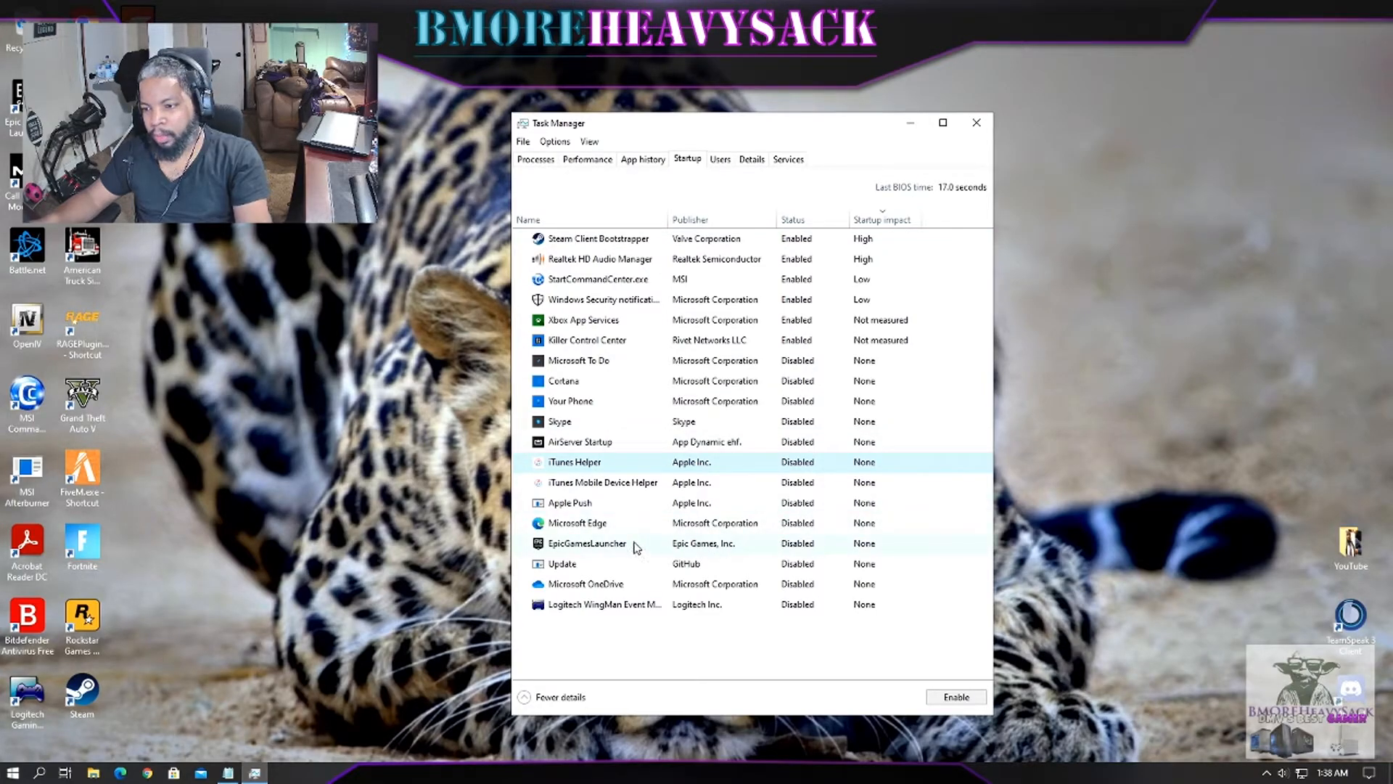
Step: Check the disabled startup apps by name, including Cortana, Your Phone, Skype, Apple Push, Microsoft Edge, EpicGamesLauncher, Update and Logitech WingMan
click(582, 386)
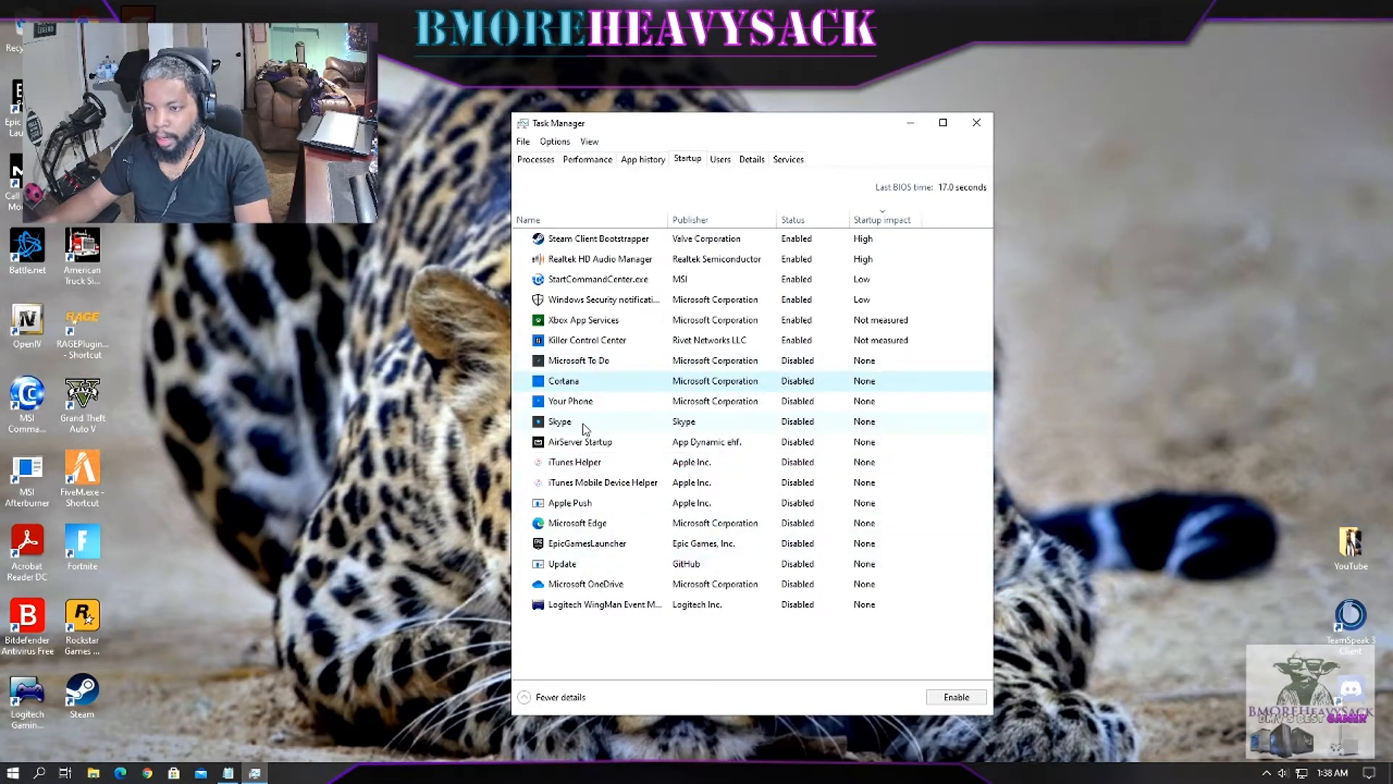
click(582, 424)
click(596, 486)
click(596, 546)
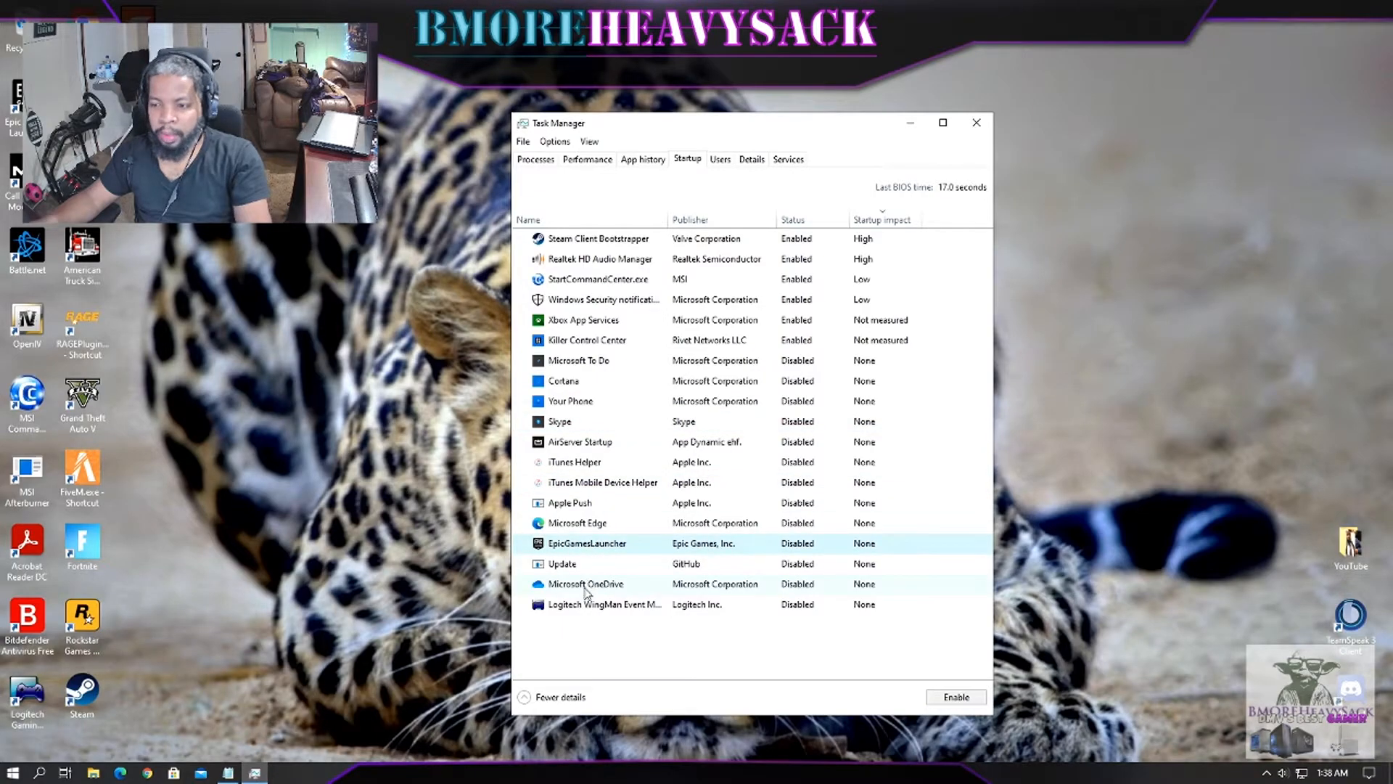
click(579, 603)
click(595, 401)
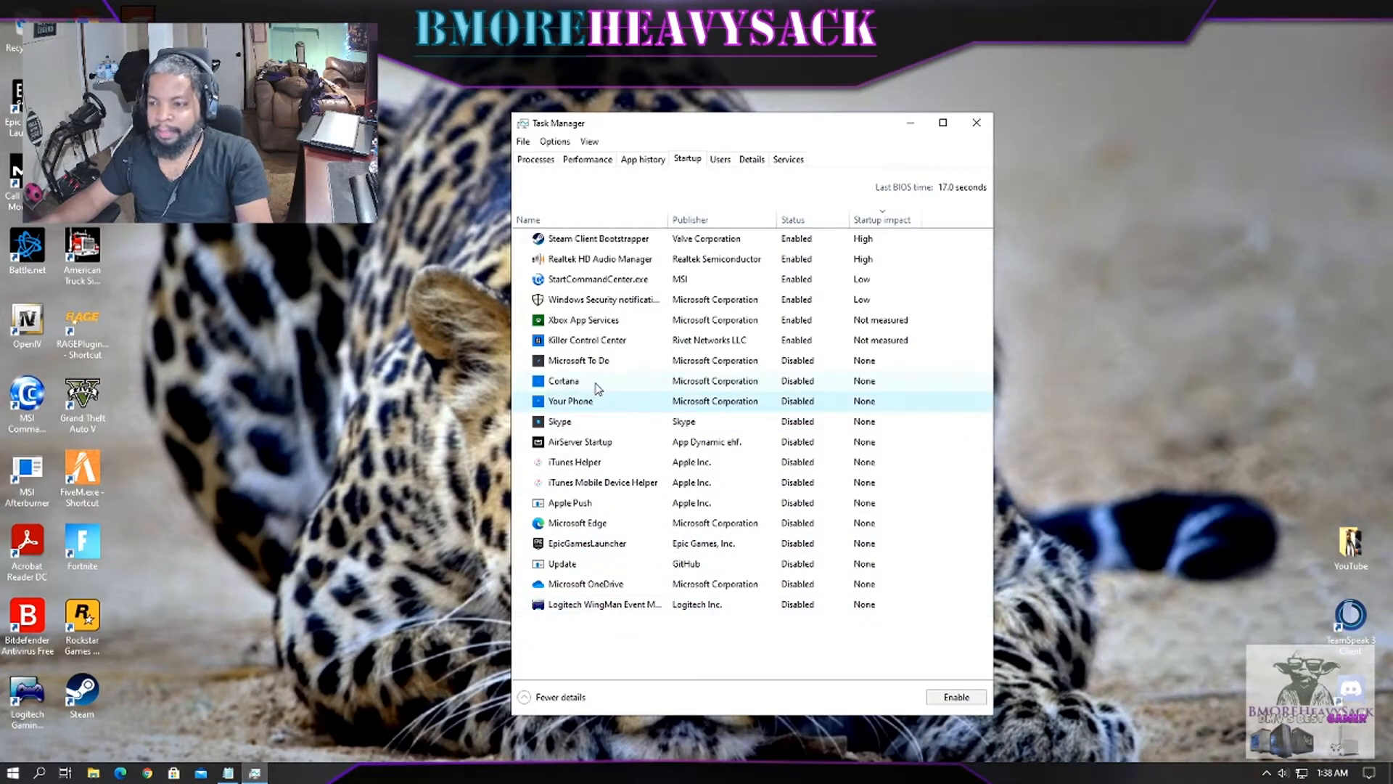
click(596, 385)
click(594, 402)
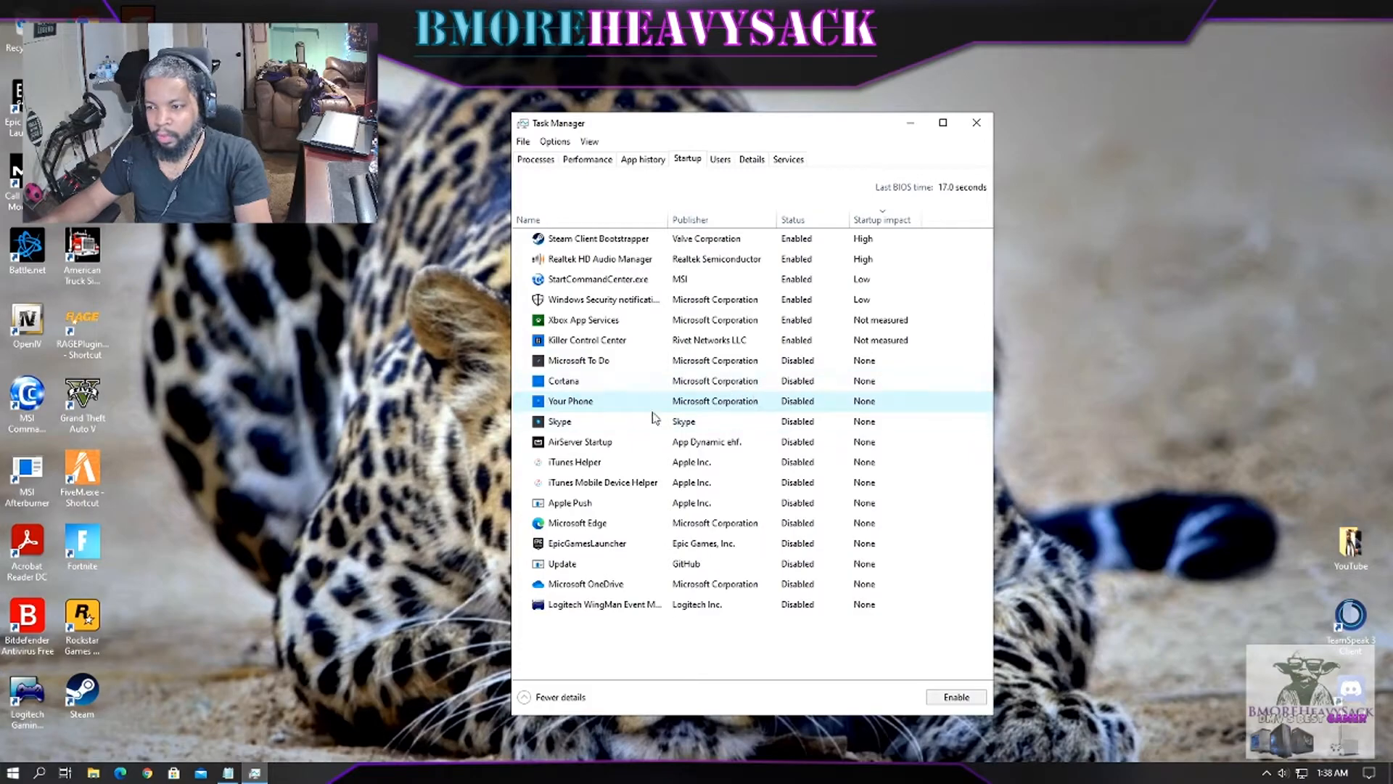
click(624, 424)
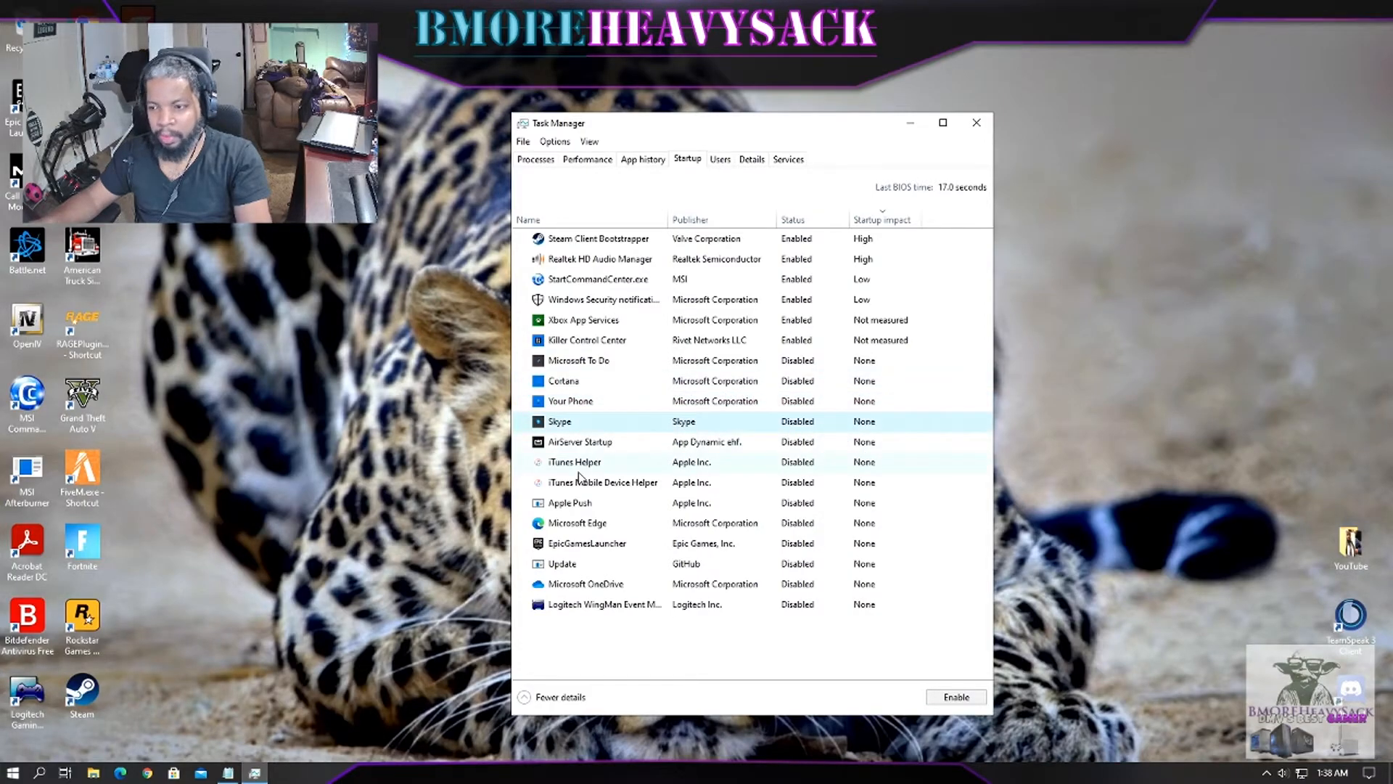
click(579, 470)
click(591, 504)
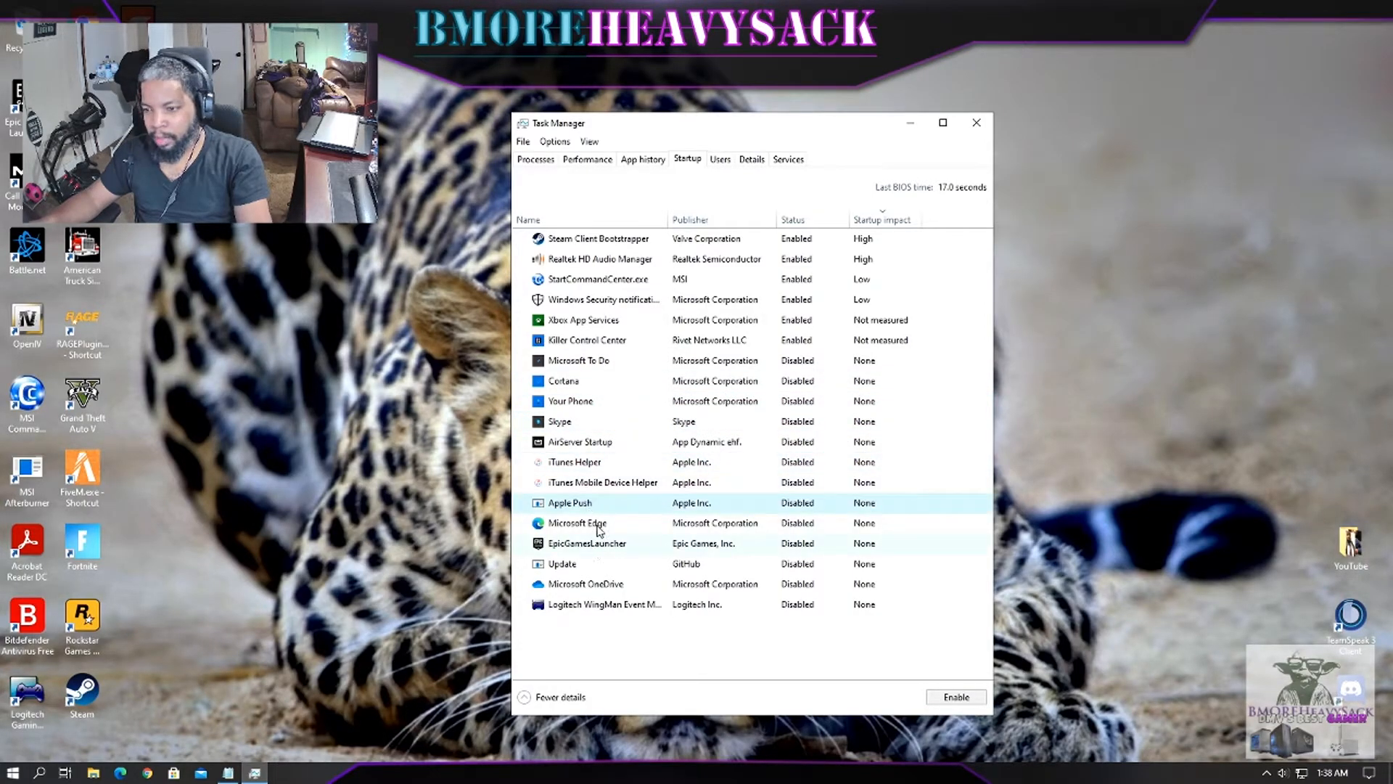
click(598, 523)
click(601, 565)
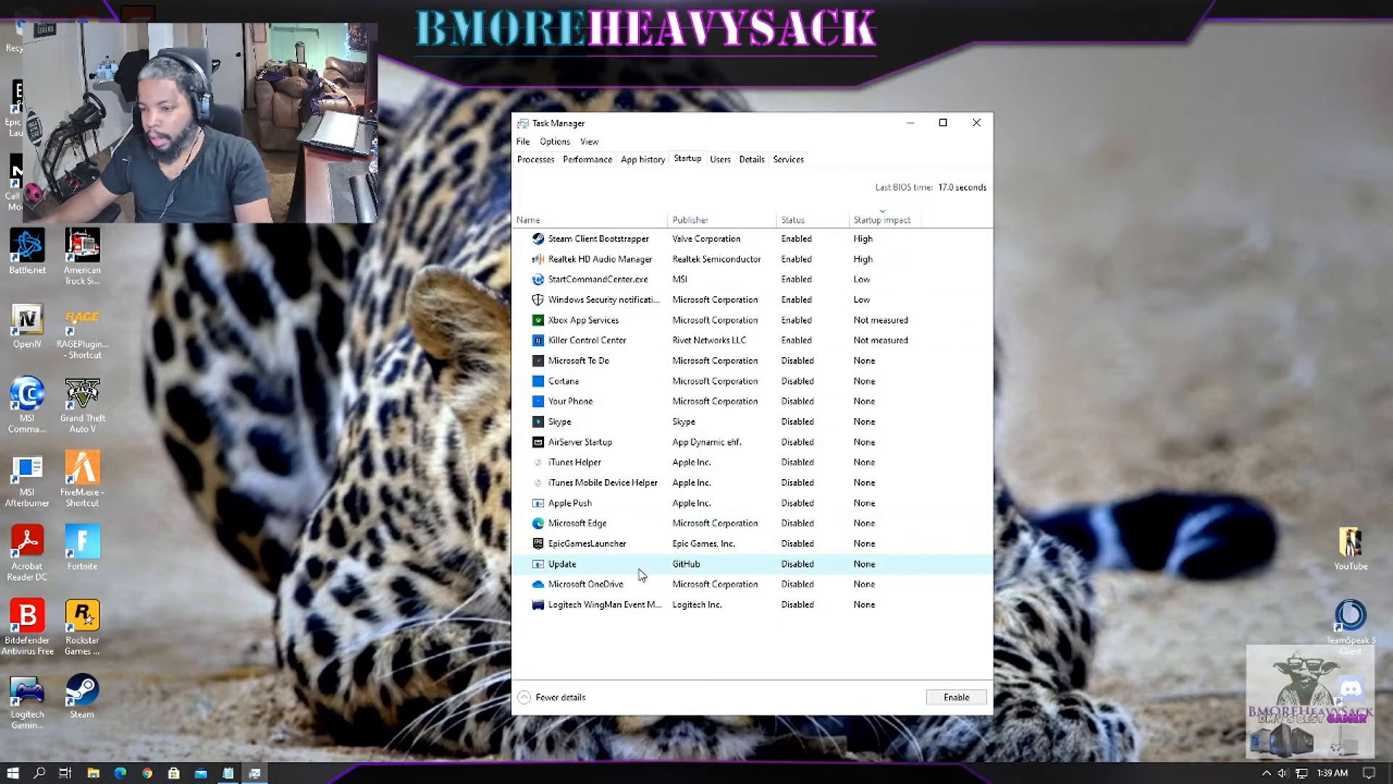
click(592, 606)
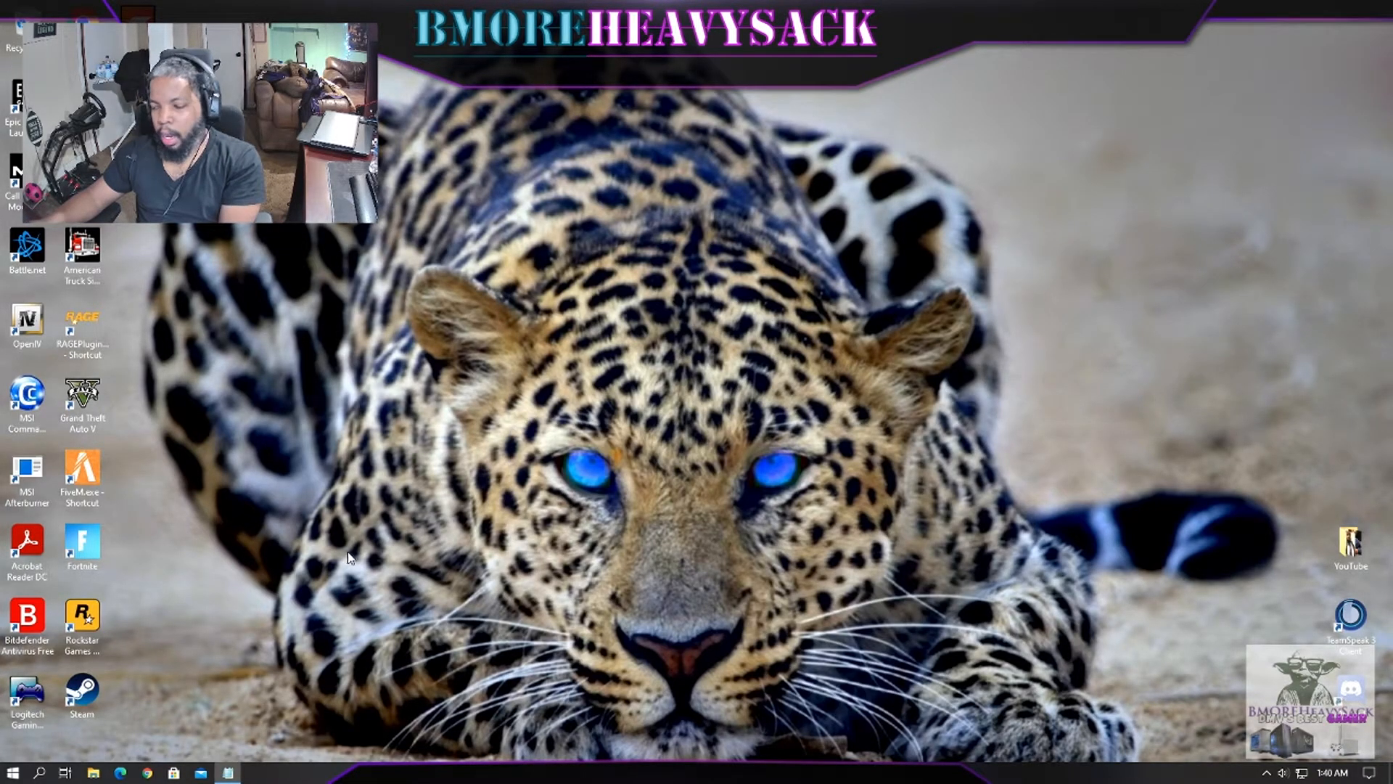
Step: Search Windows for "progr" and open Add or remove programs
click(8, 774)
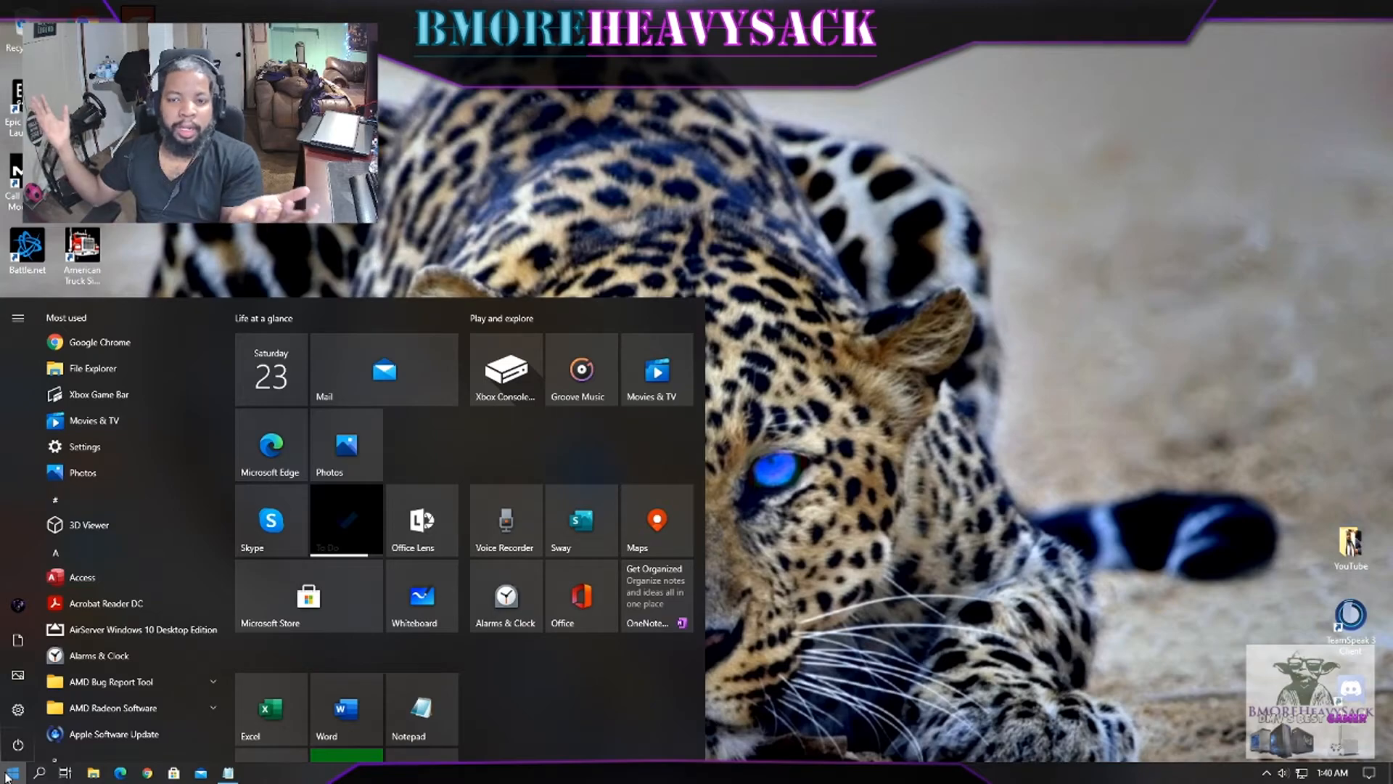
click(4, 778)
click(5, 778)
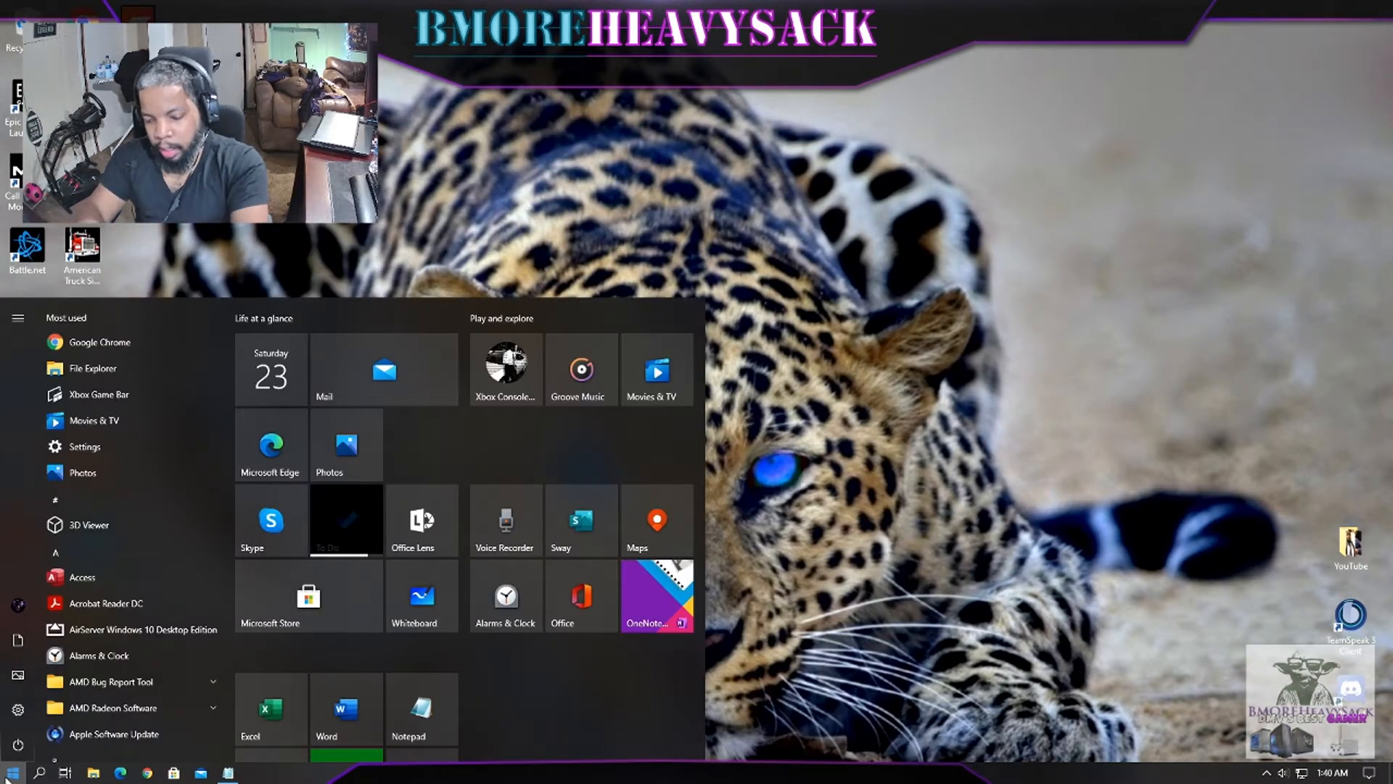
text(progr)
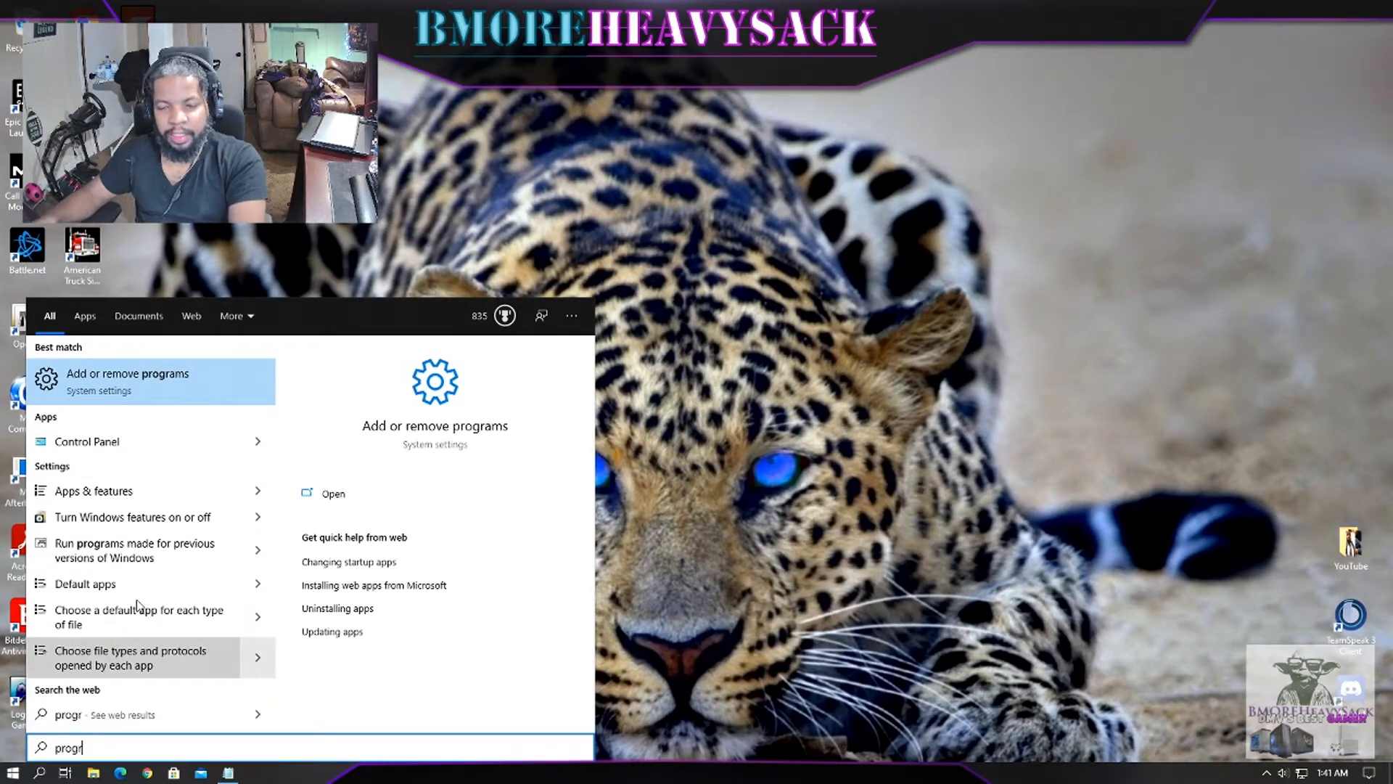
click(201, 386)
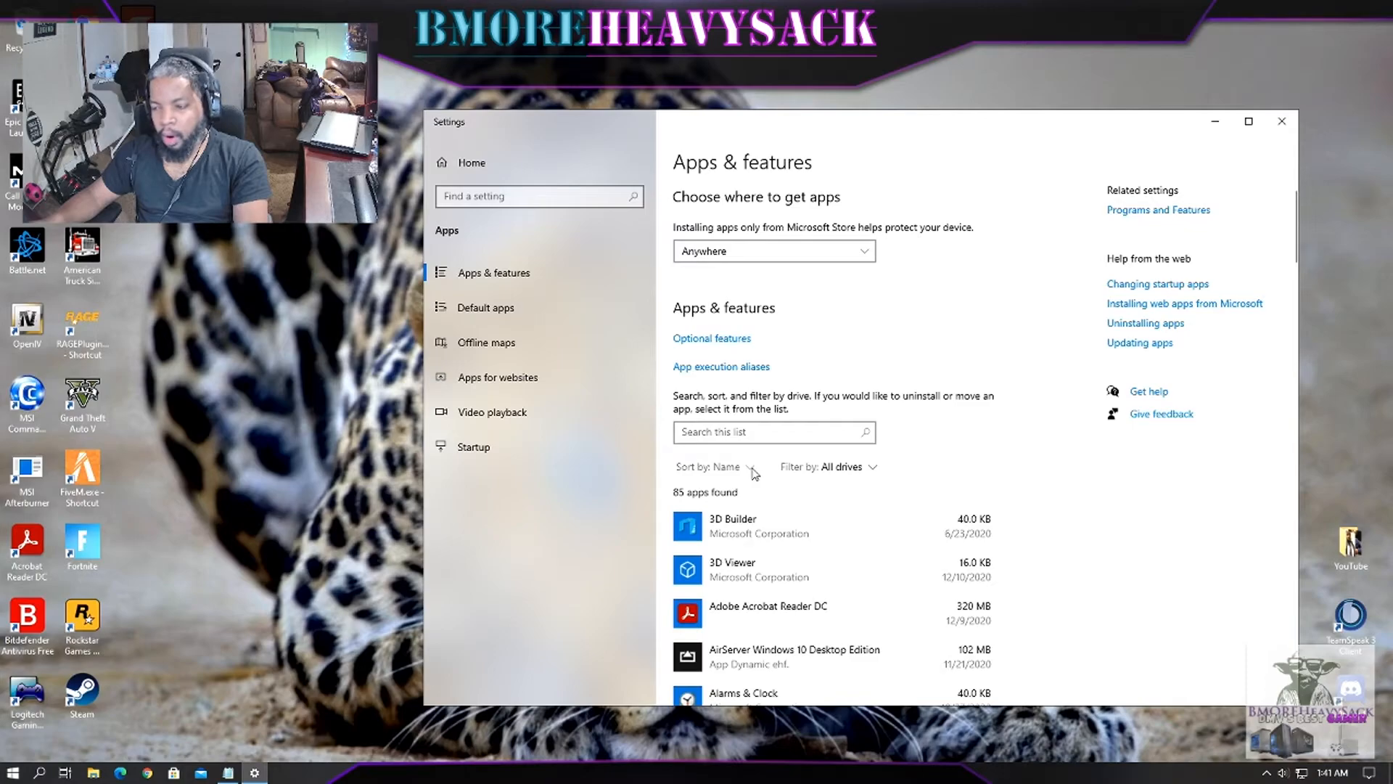
Step: Review the sorting and drive filter options for the installed apps and look over the start of the list
click(751, 468)
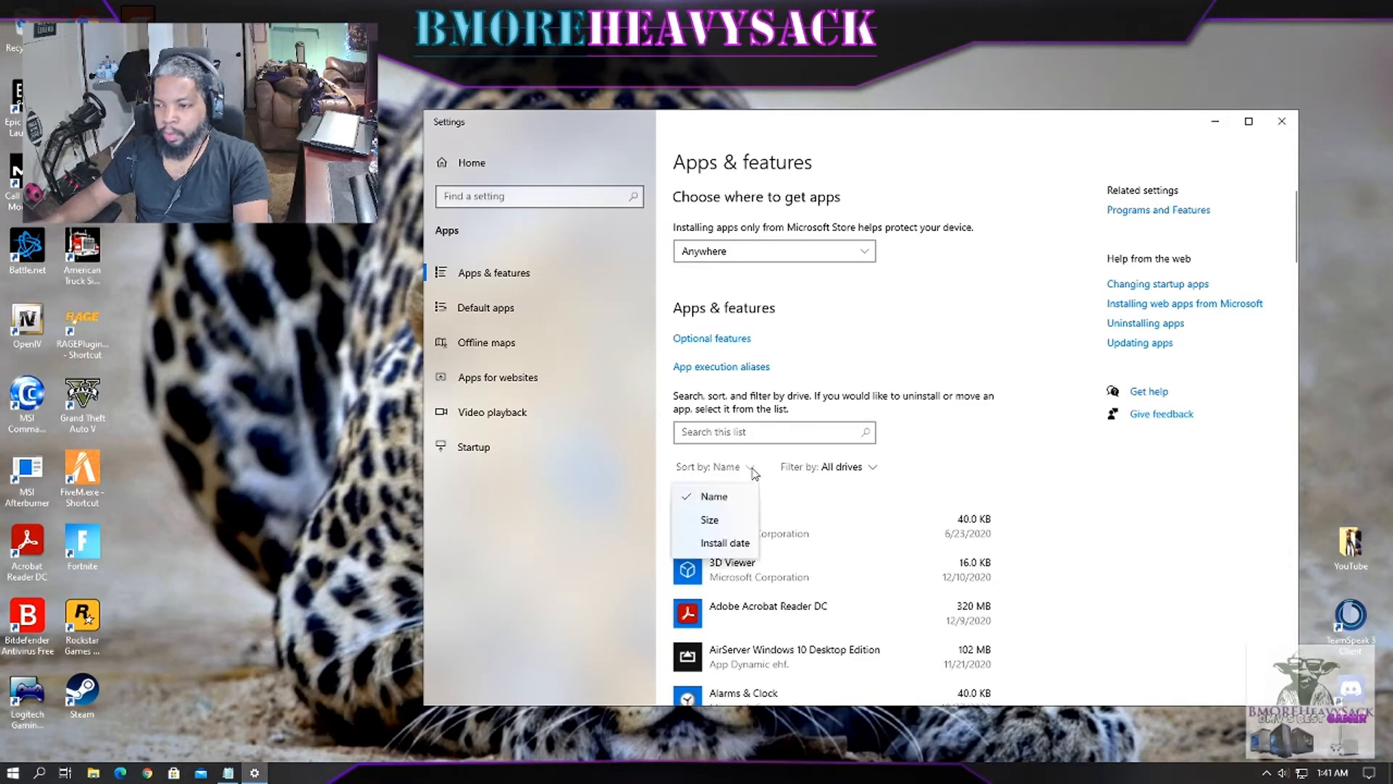
click(875, 472)
click(872, 468)
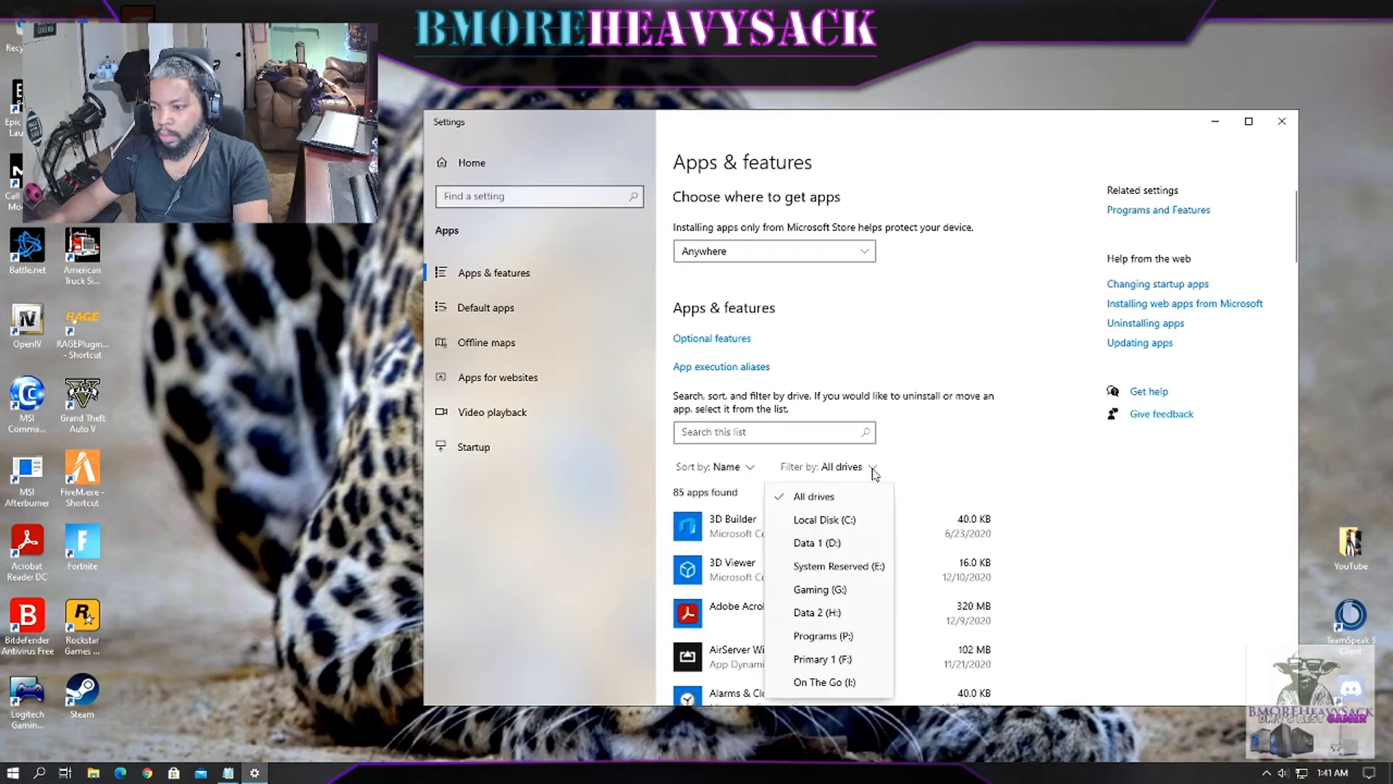
click(930, 459)
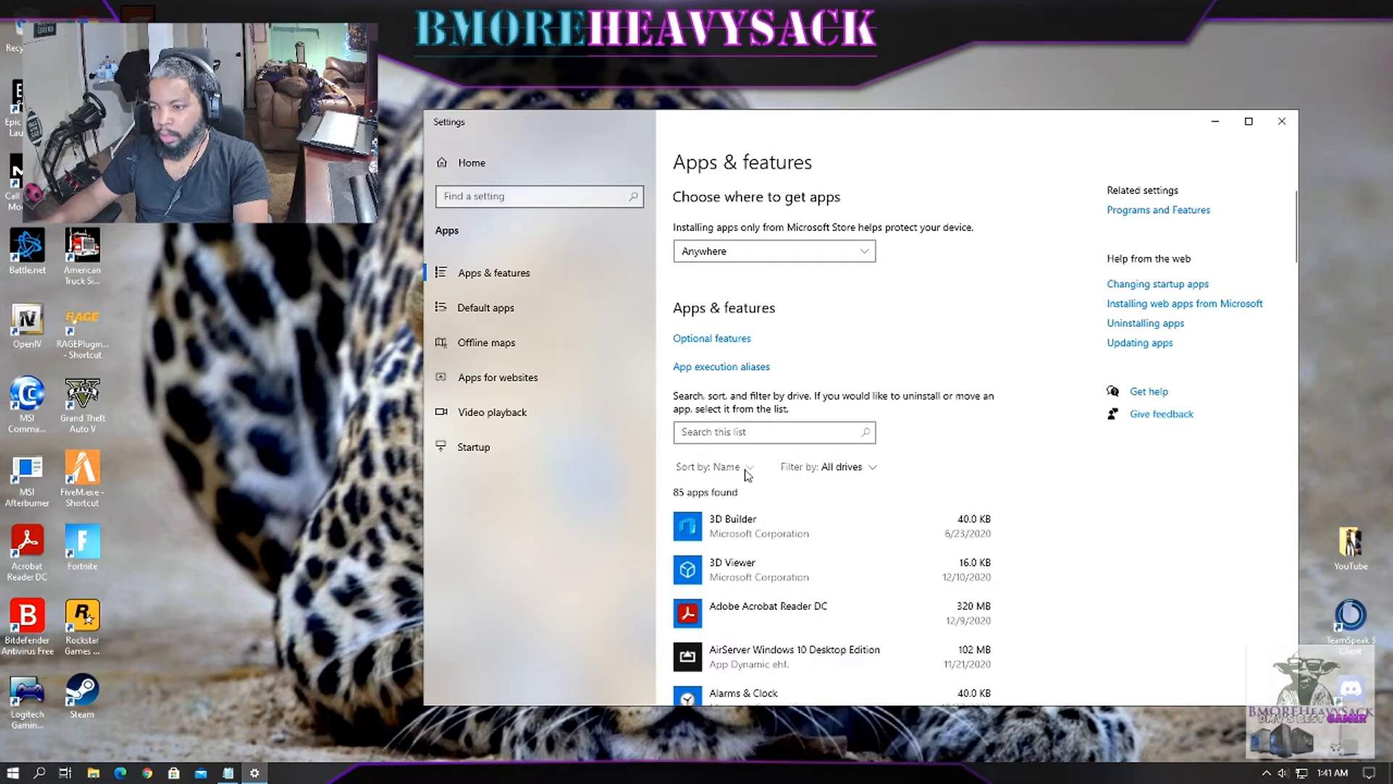
scroll(1002, 473, down, 3)
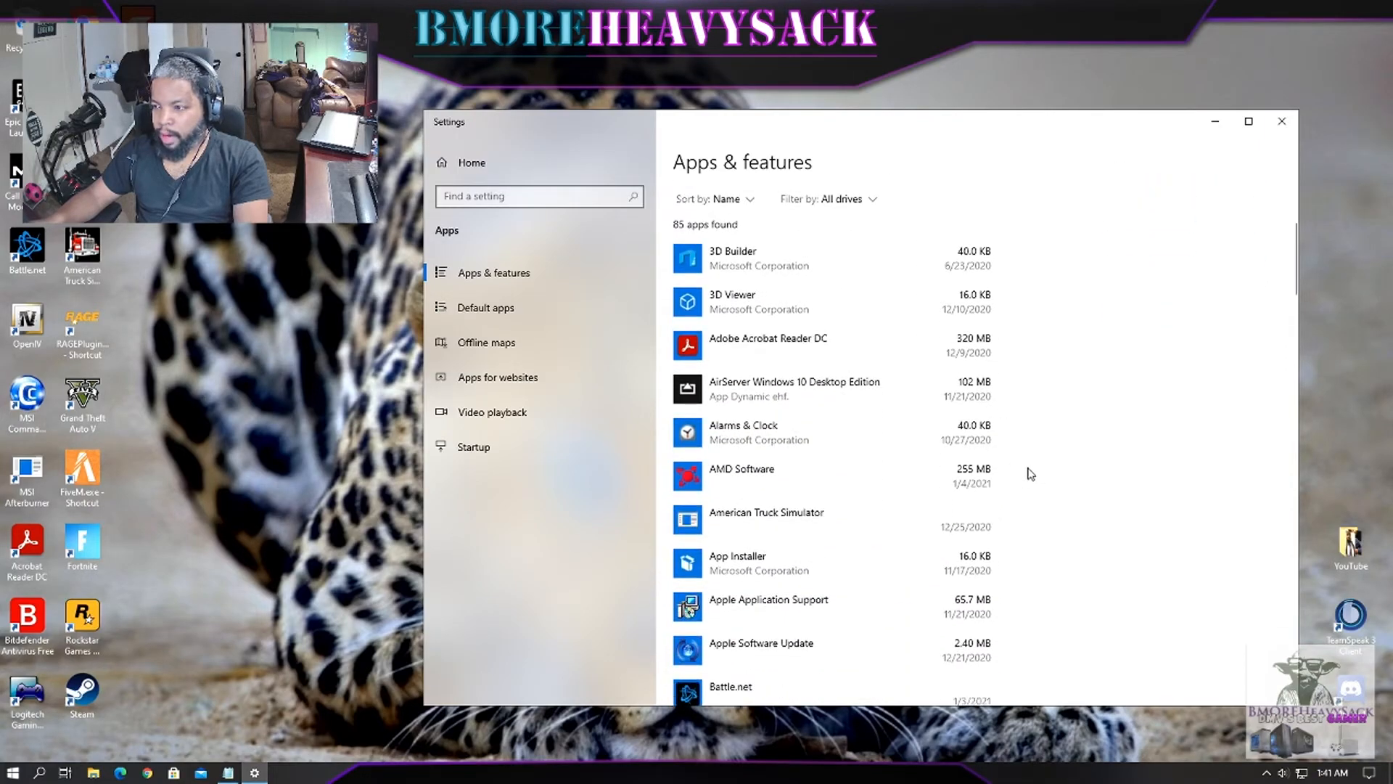
scroll(1031, 473, up, 2)
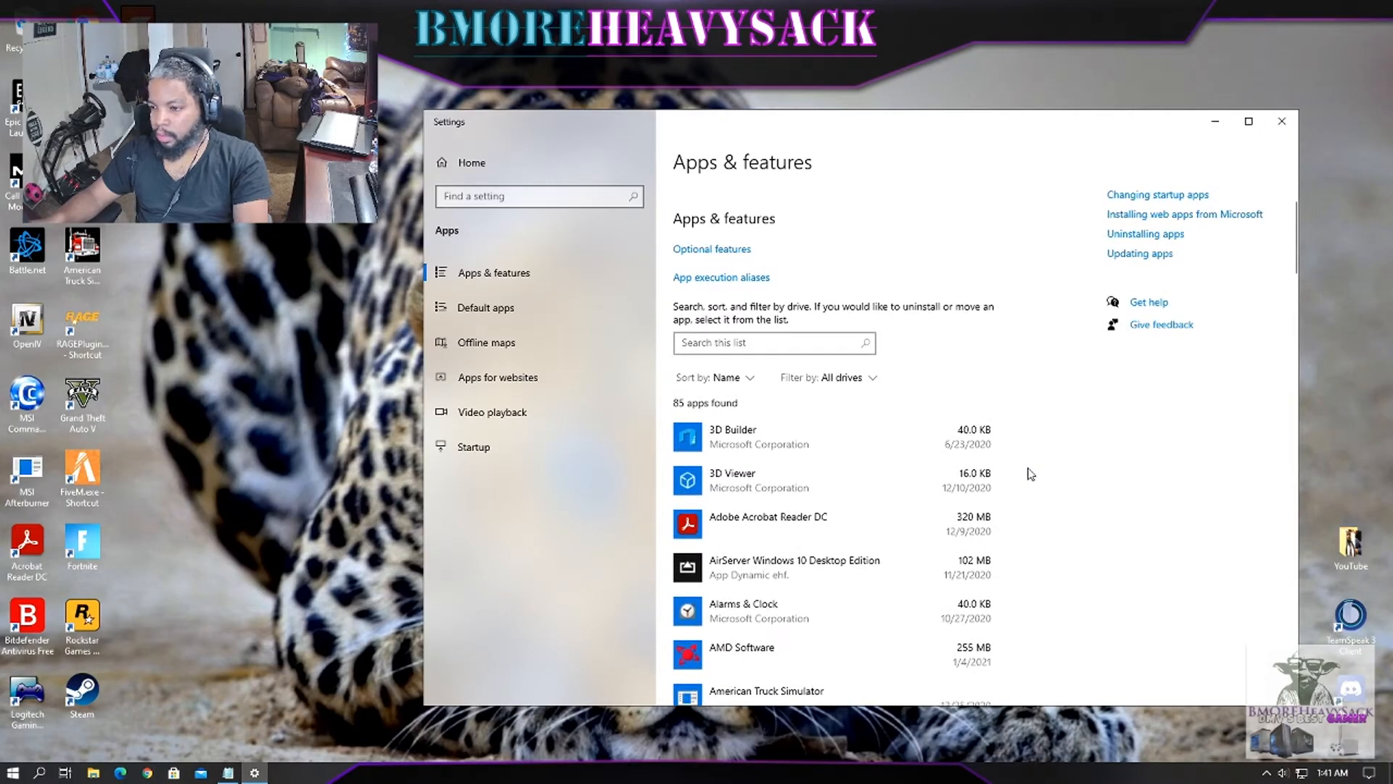
scroll(1031, 473, down, 2)
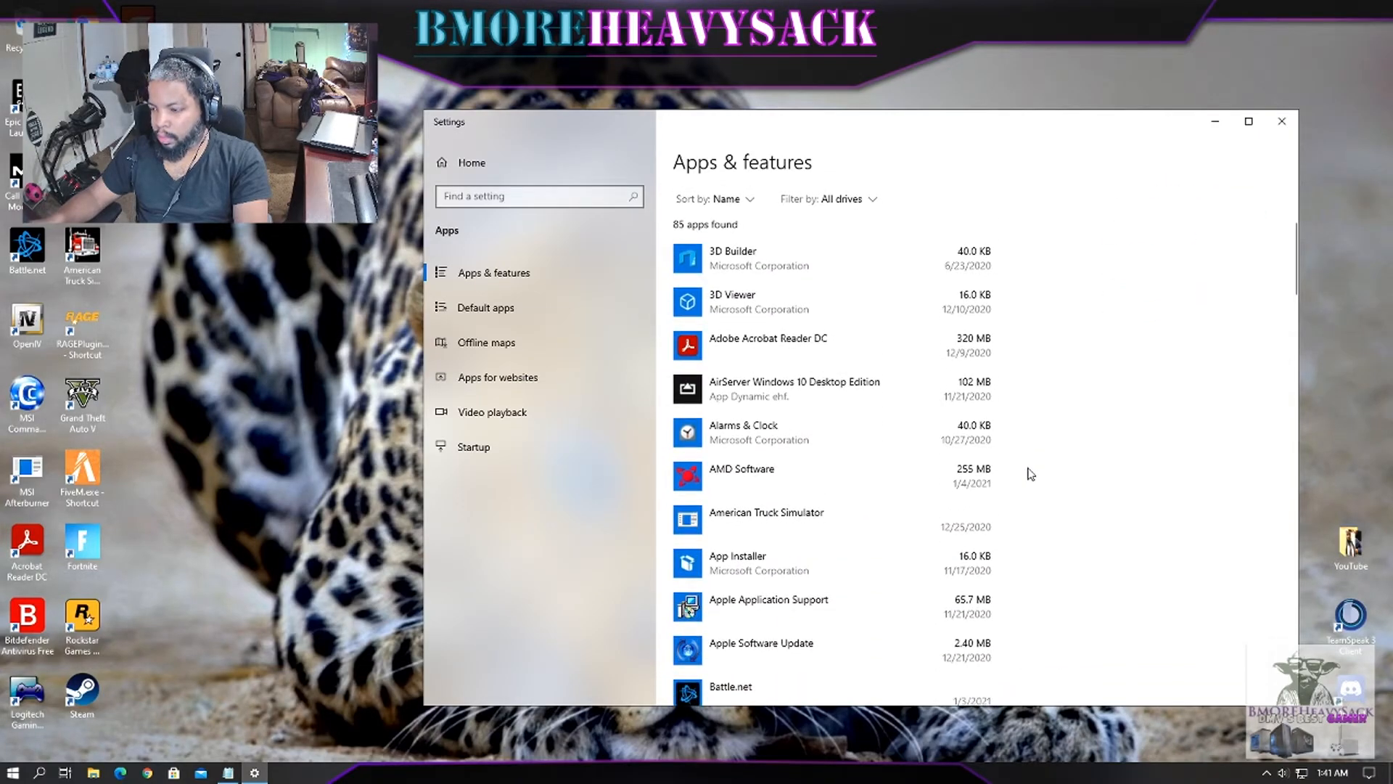
scroll(1031, 473, down, 5)
scroll(1026, 472, up, 8)
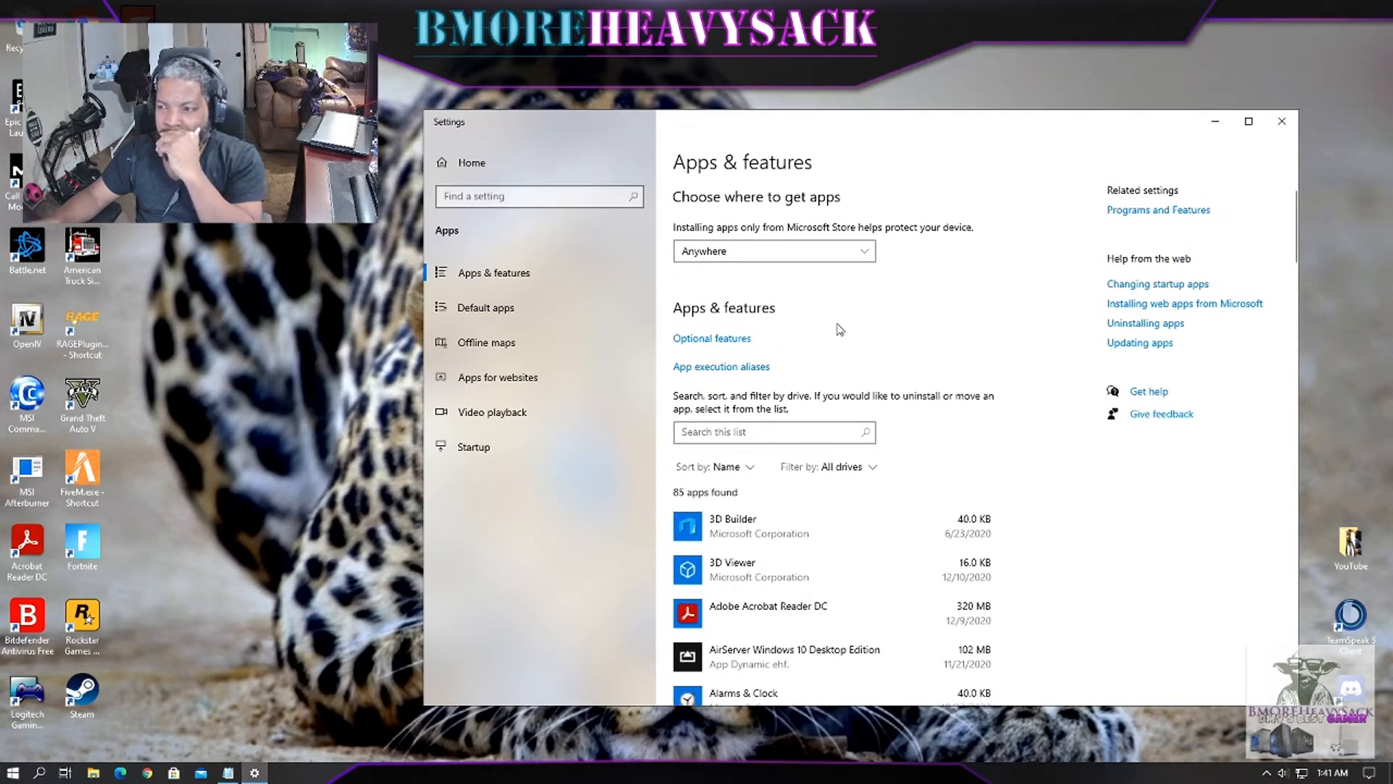
Step: Check the allowed app source options, filter the installed apps by Local Disk (C:), and restore the filter to All drives
click(844, 254)
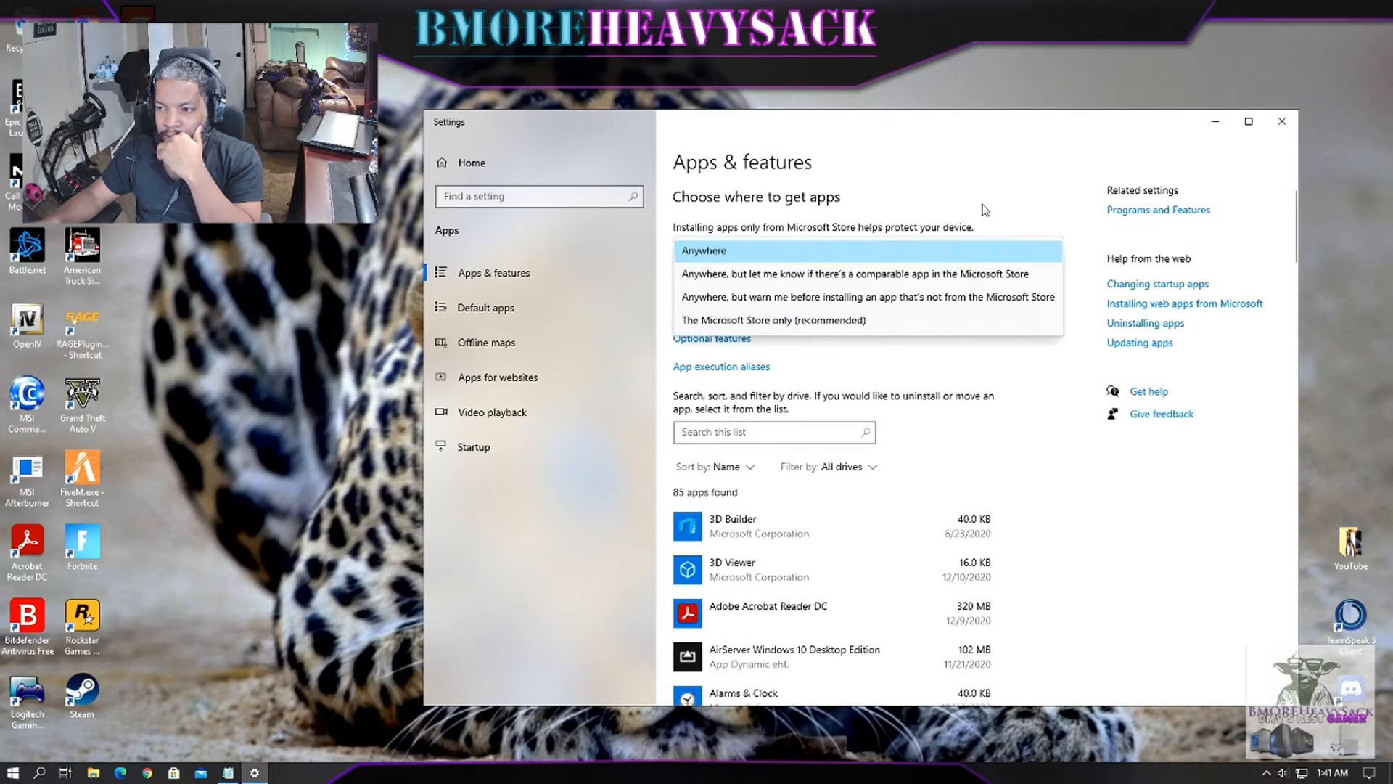
click(1017, 192)
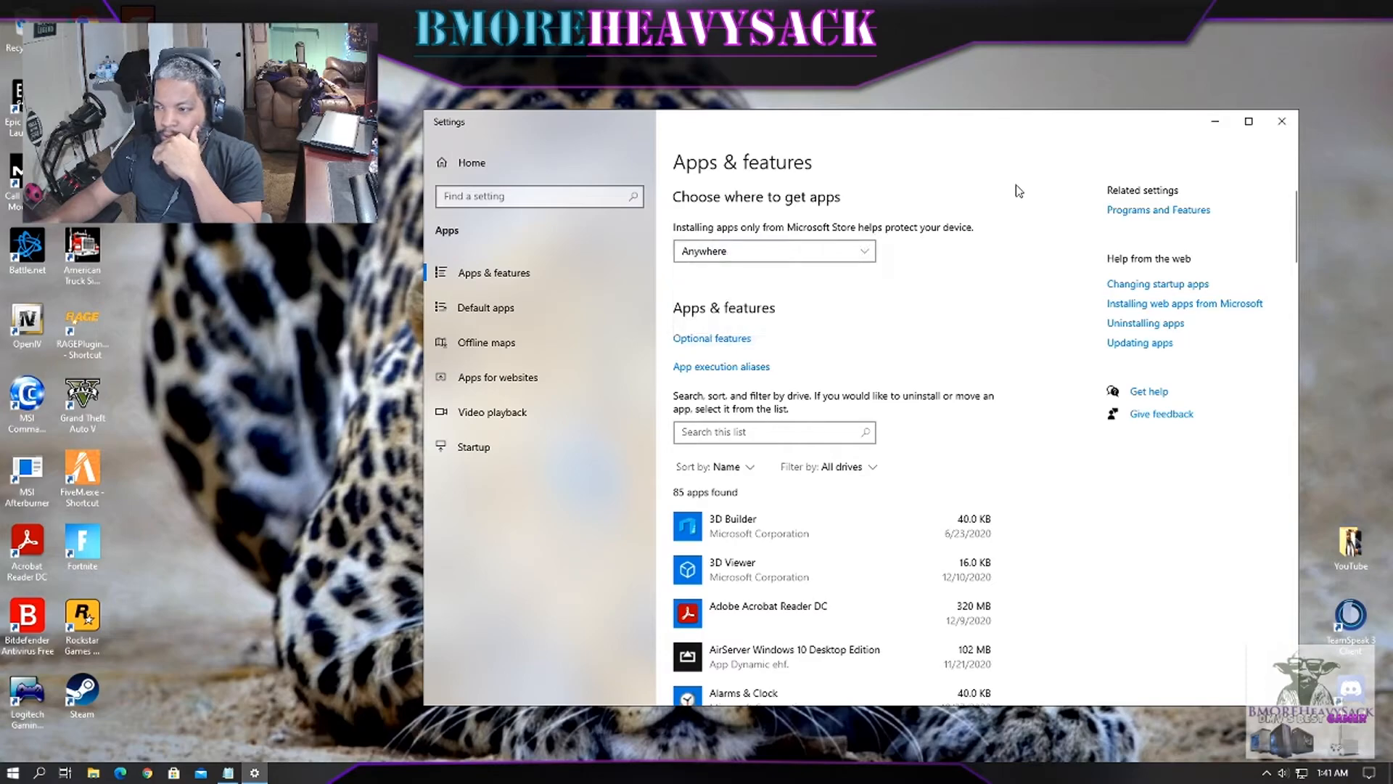
click(863, 469)
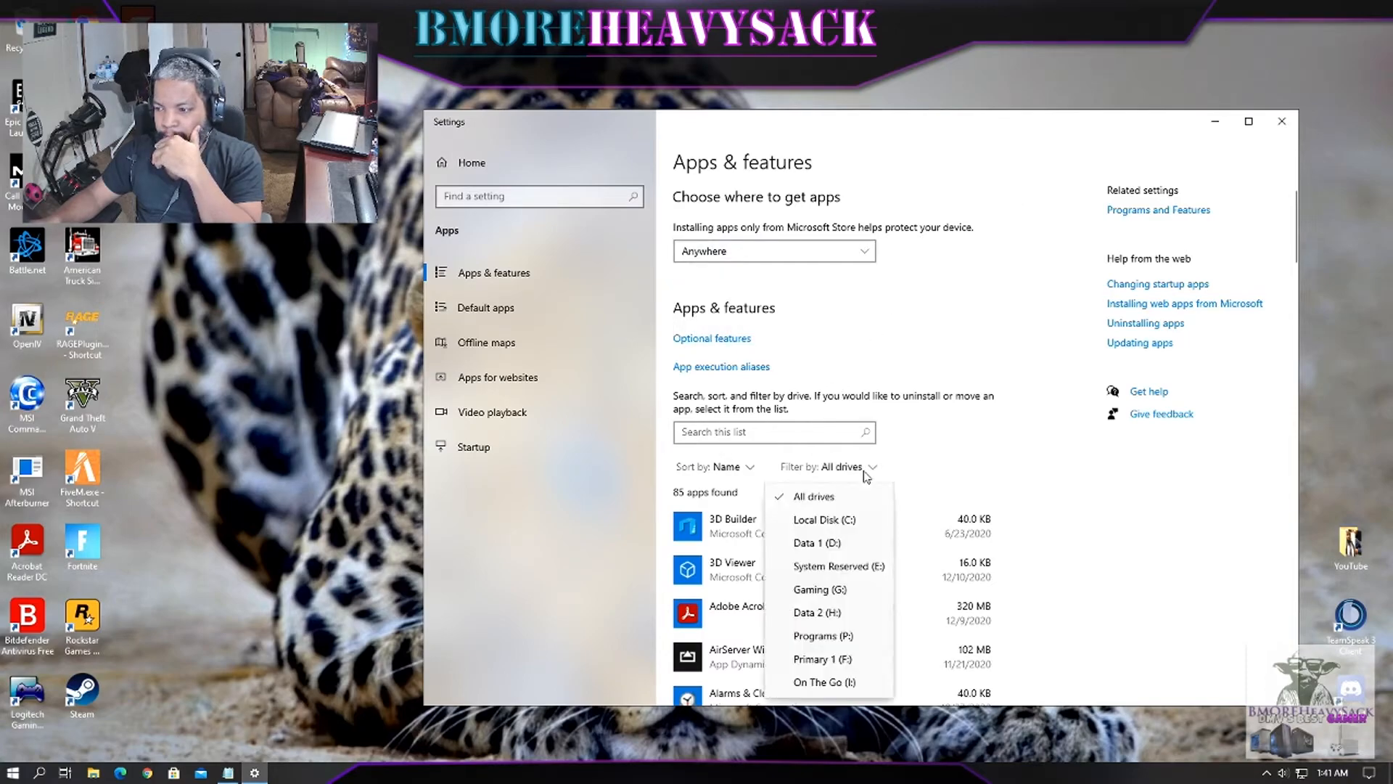
click(856, 520)
click(751, 469)
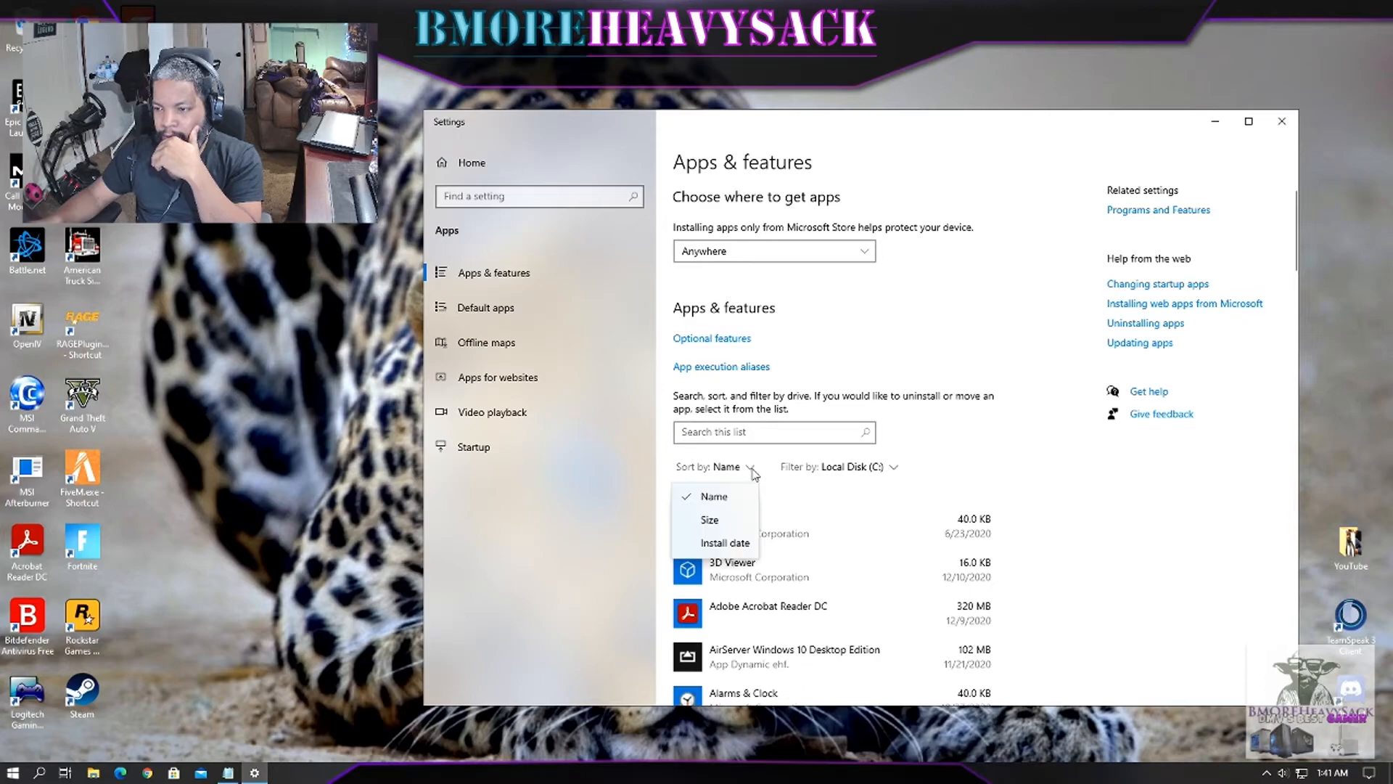
click(818, 471)
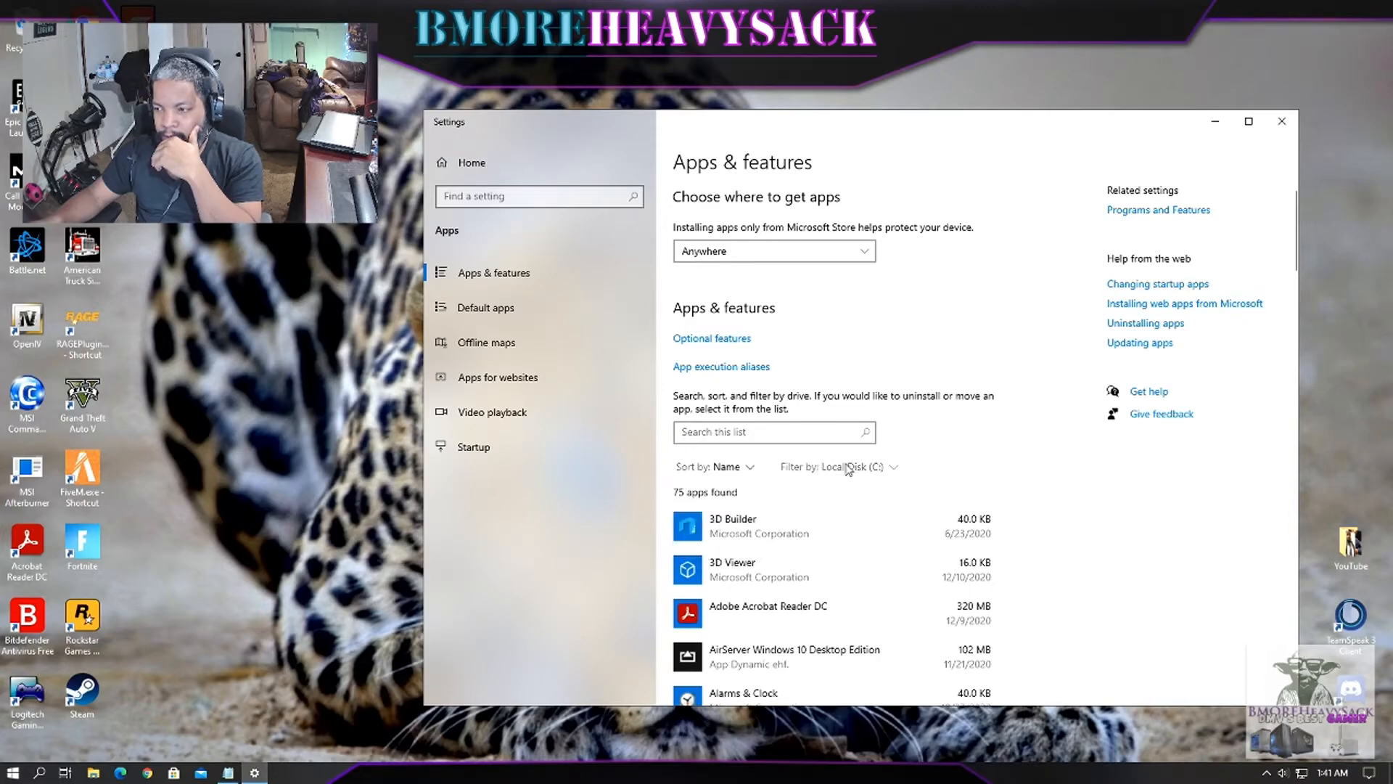
click(834, 469)
click(872, 496)
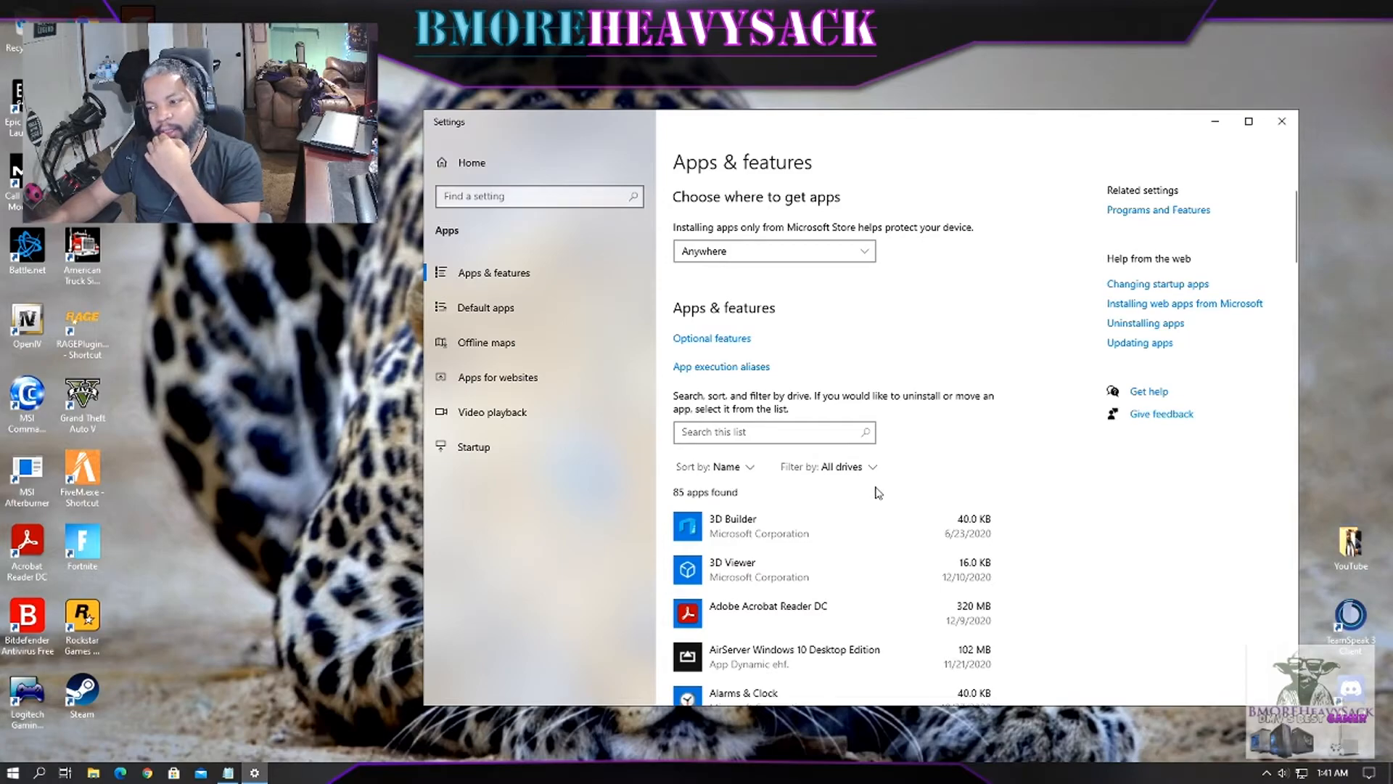
Step: Look through the installed apps across all drives and maximize the Settings window
scroll(1104, 607, down, 3)
scroll(1104, 608, down, 10)
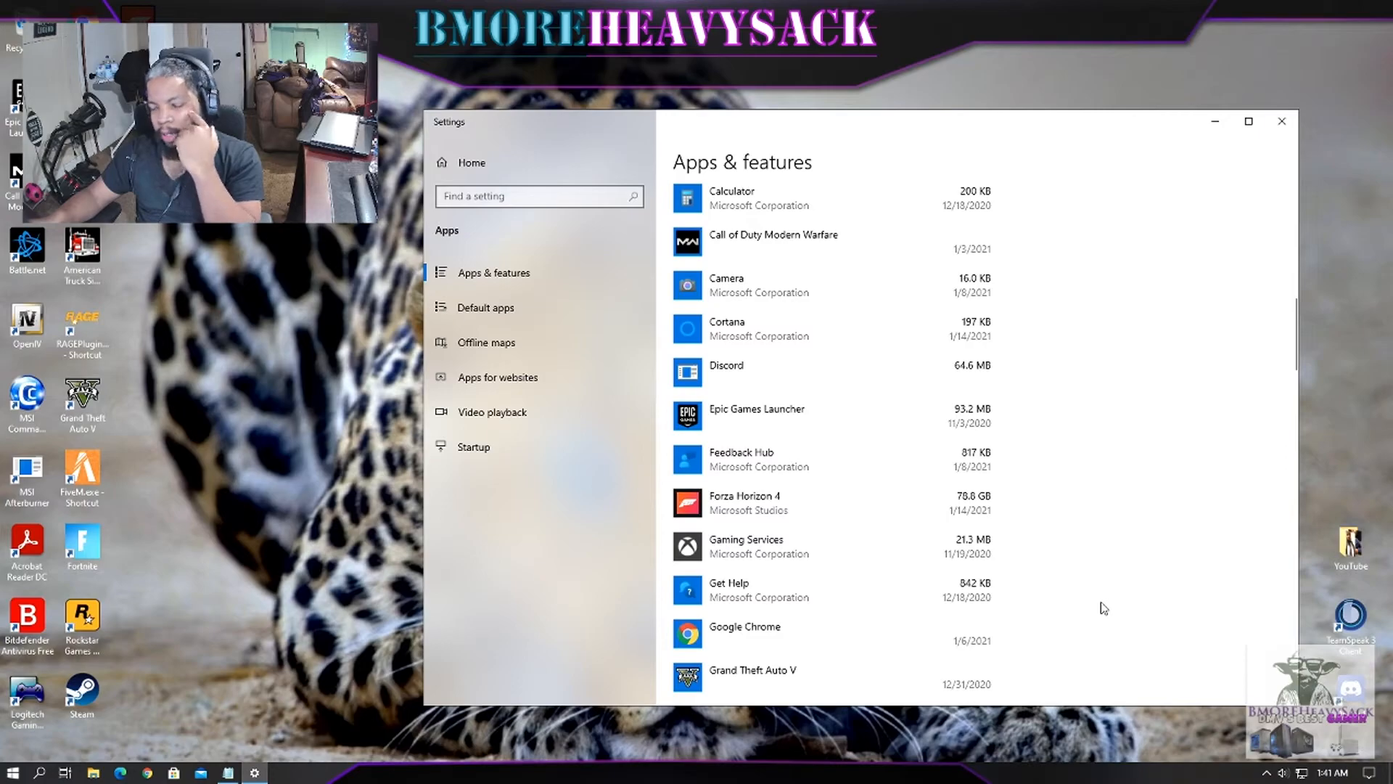
scroll(1016, 588, up, 6)
scroll(1036, 583, up, 7)
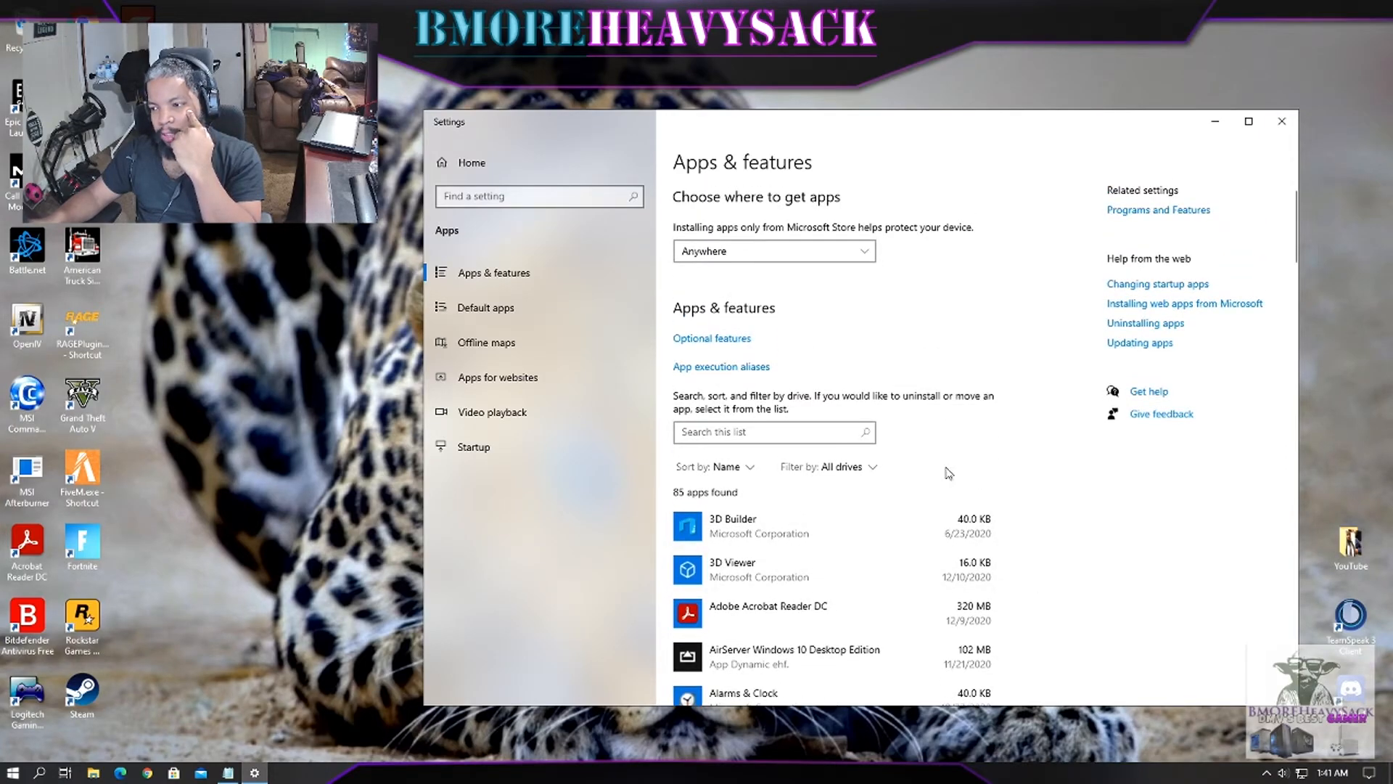
click(1257, 122)
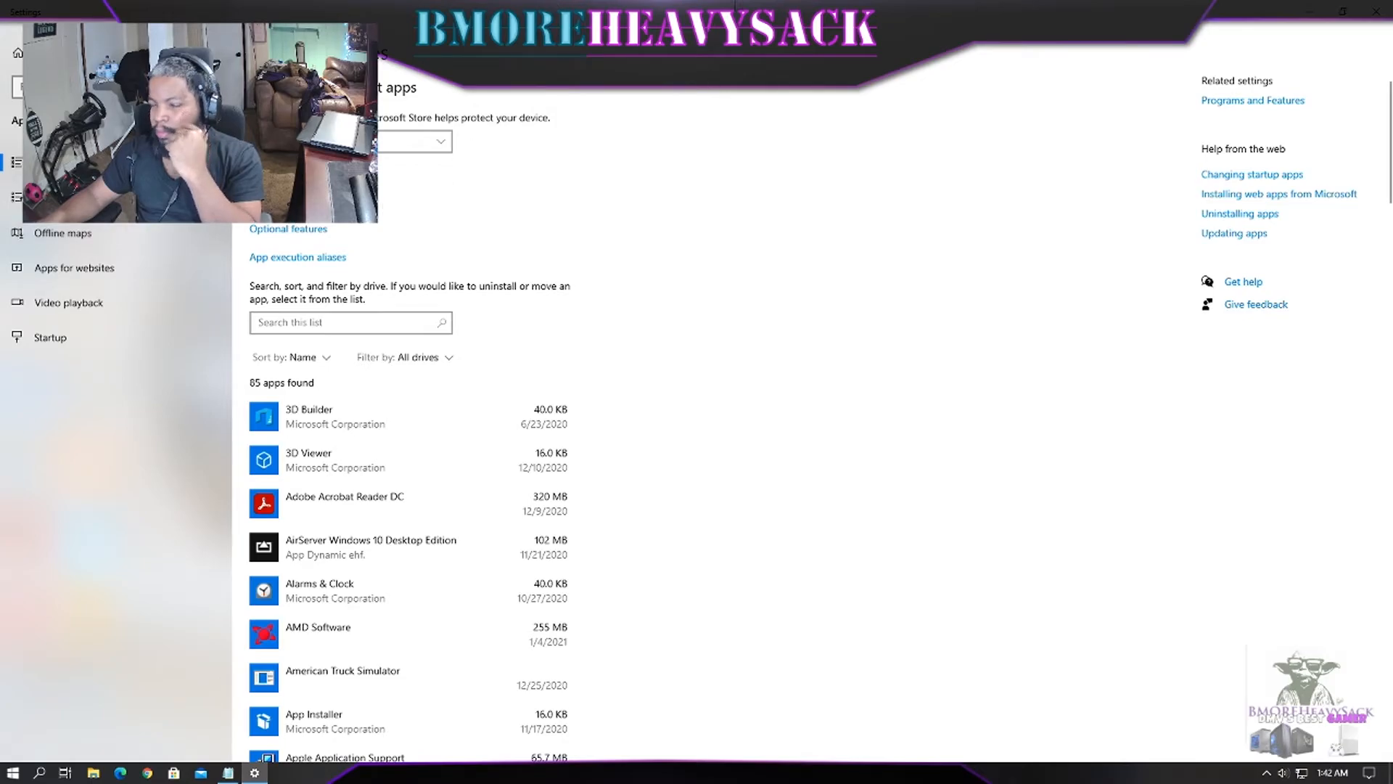
Step: Restore the Settings window to its smaller size and sort the installed apps by Install date
double_click(715, 5)
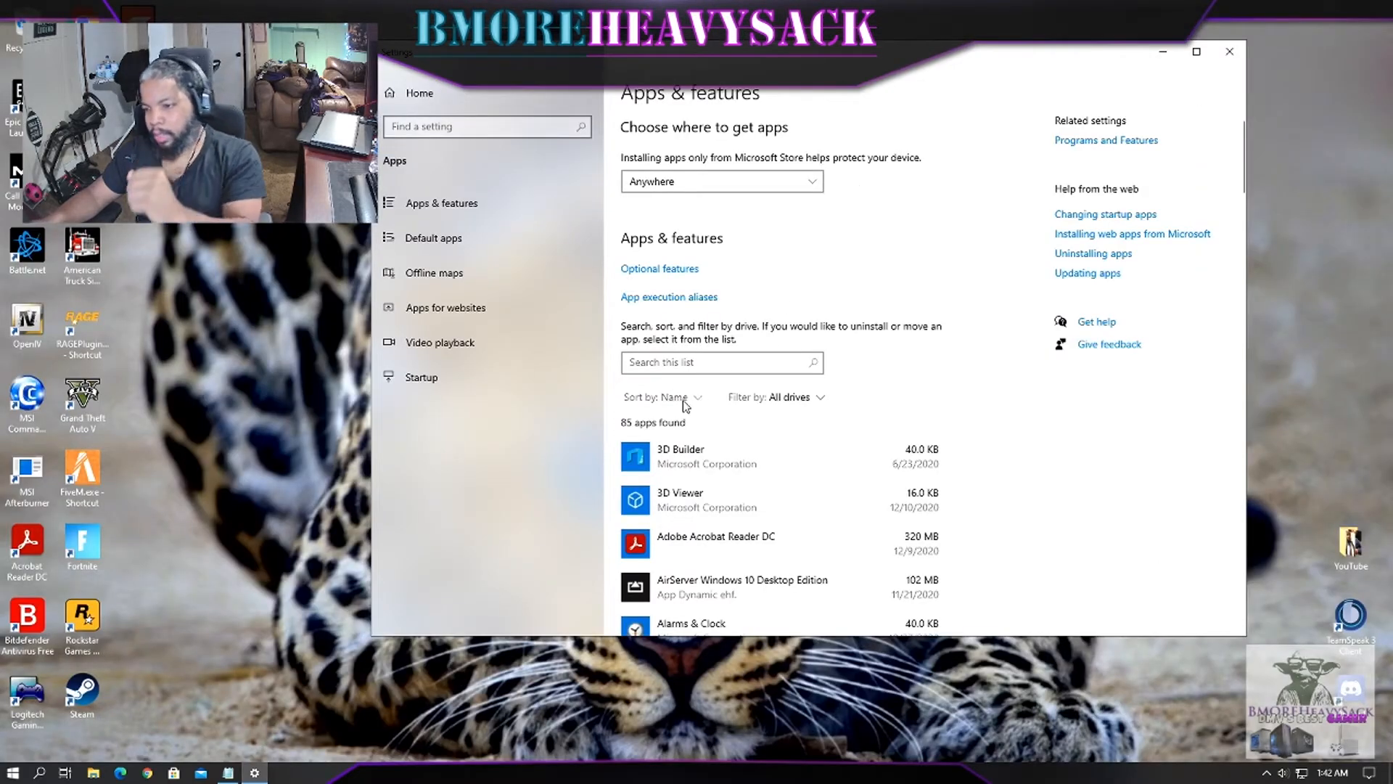
click(699, 398)
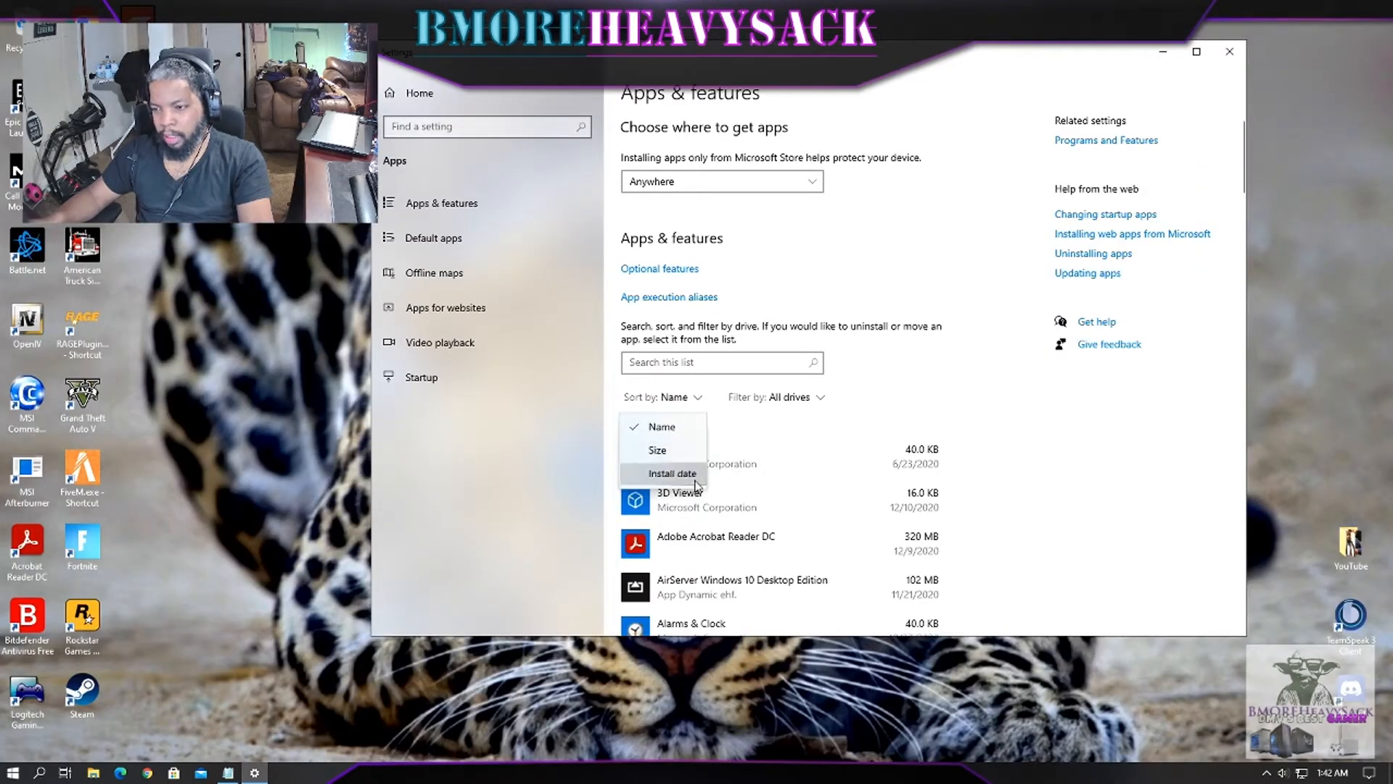
click(672, 473)
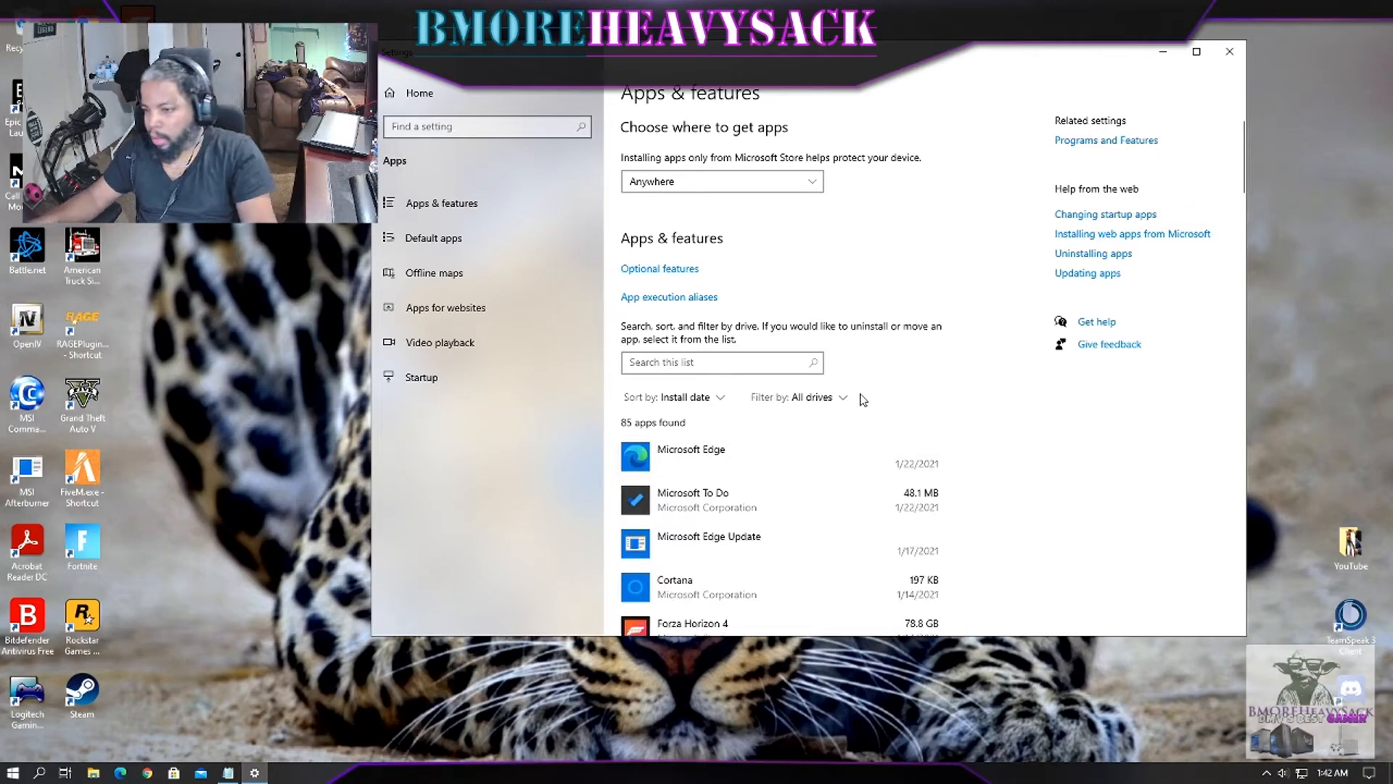
Step: Look through the installed apps in install-date order for unneeded programs and close Settings
scroll(963, 428, down, 15)
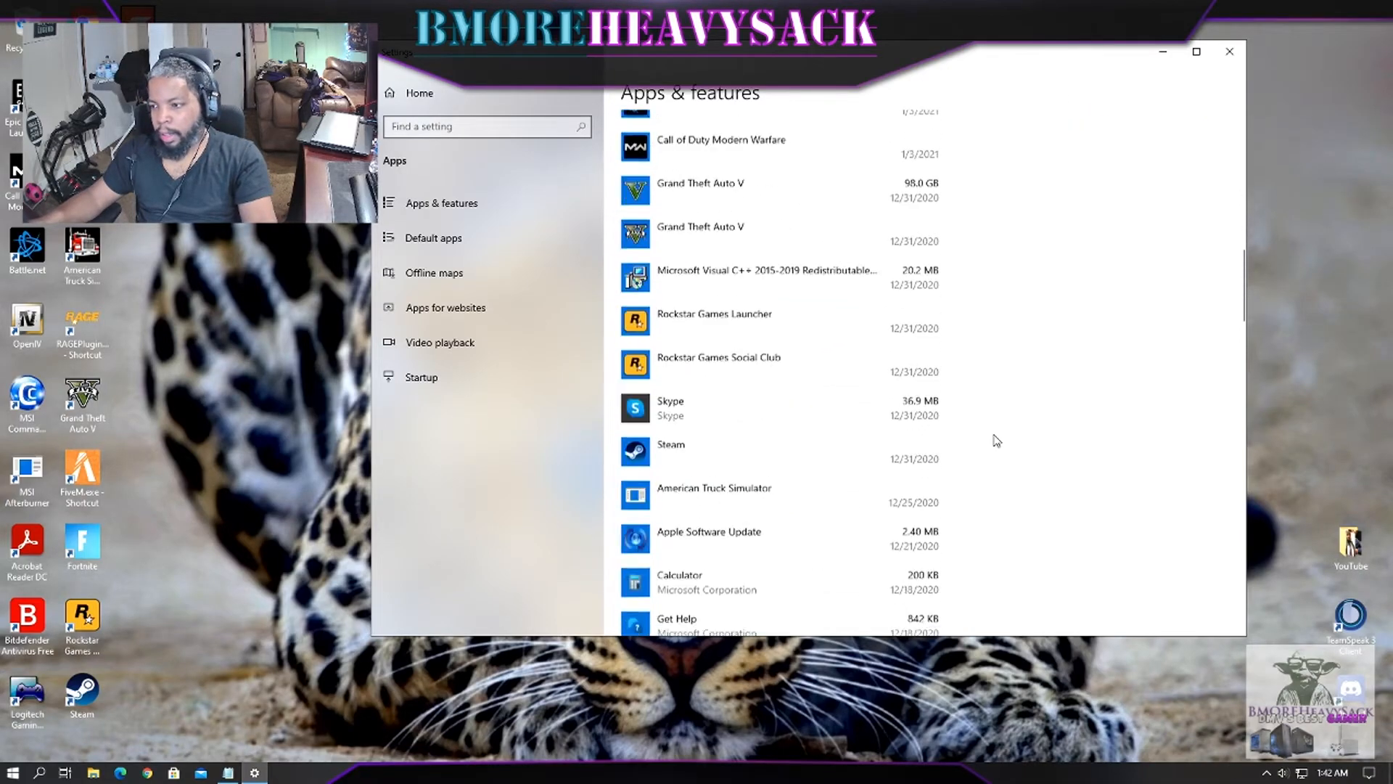
scroll(996, 441, down, 15)
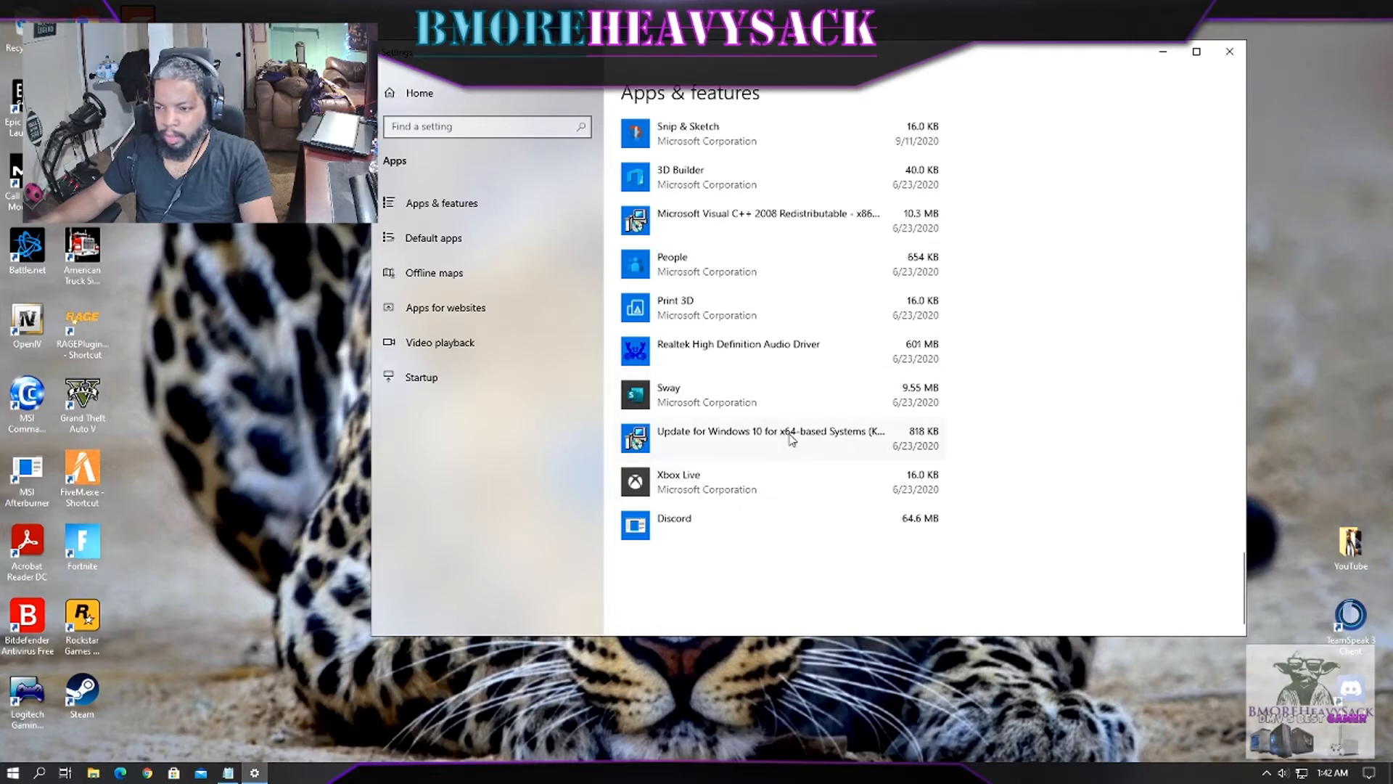
scroll(784, 377, up, 10)
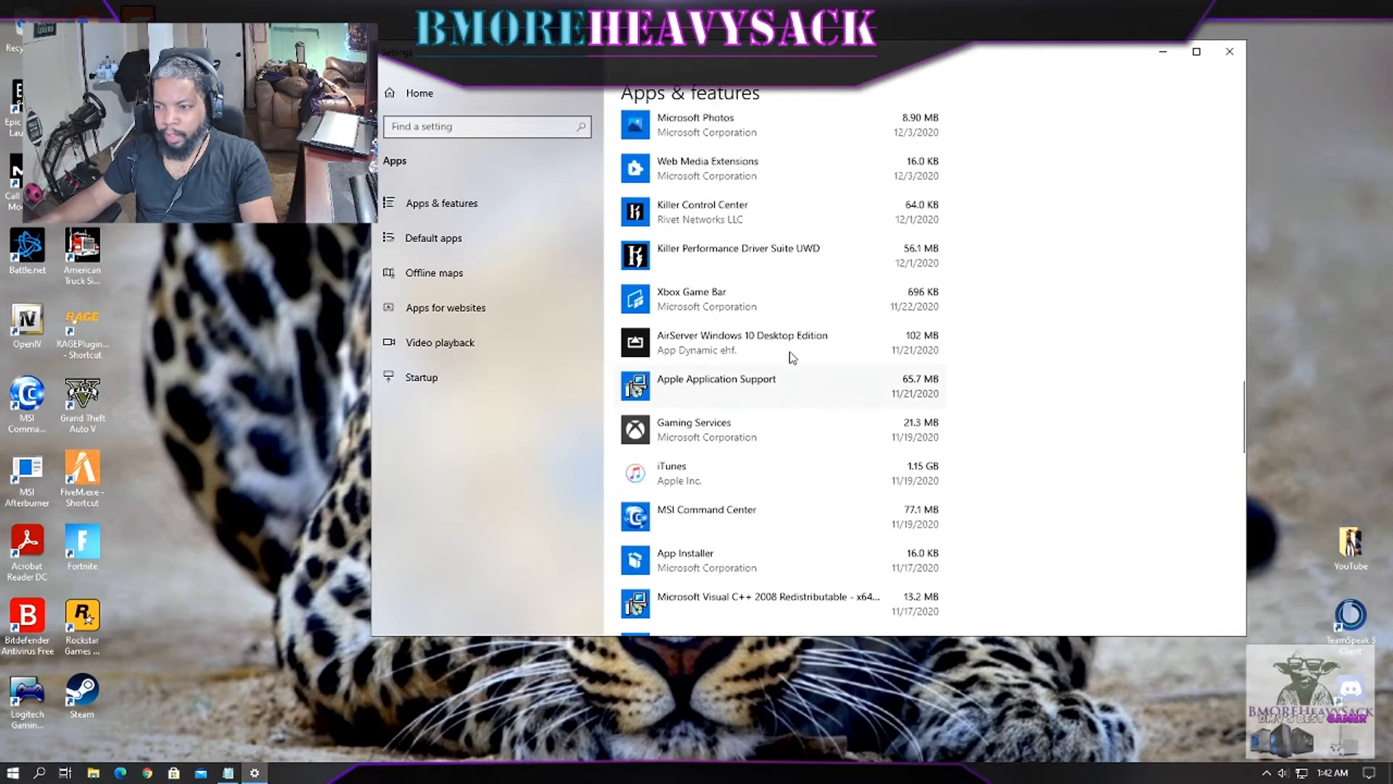
scroll(793, 357, up, 4)
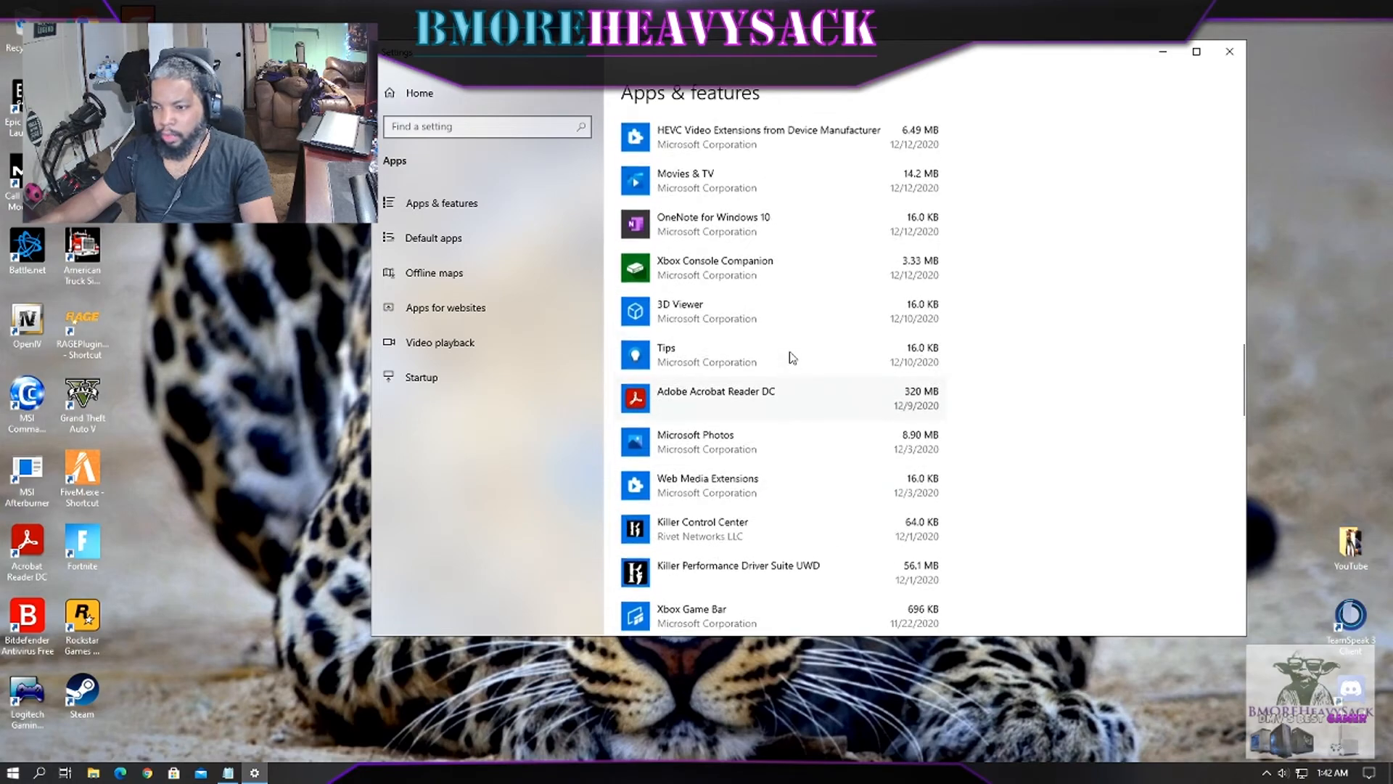
scroll(793, 357, up, 5)
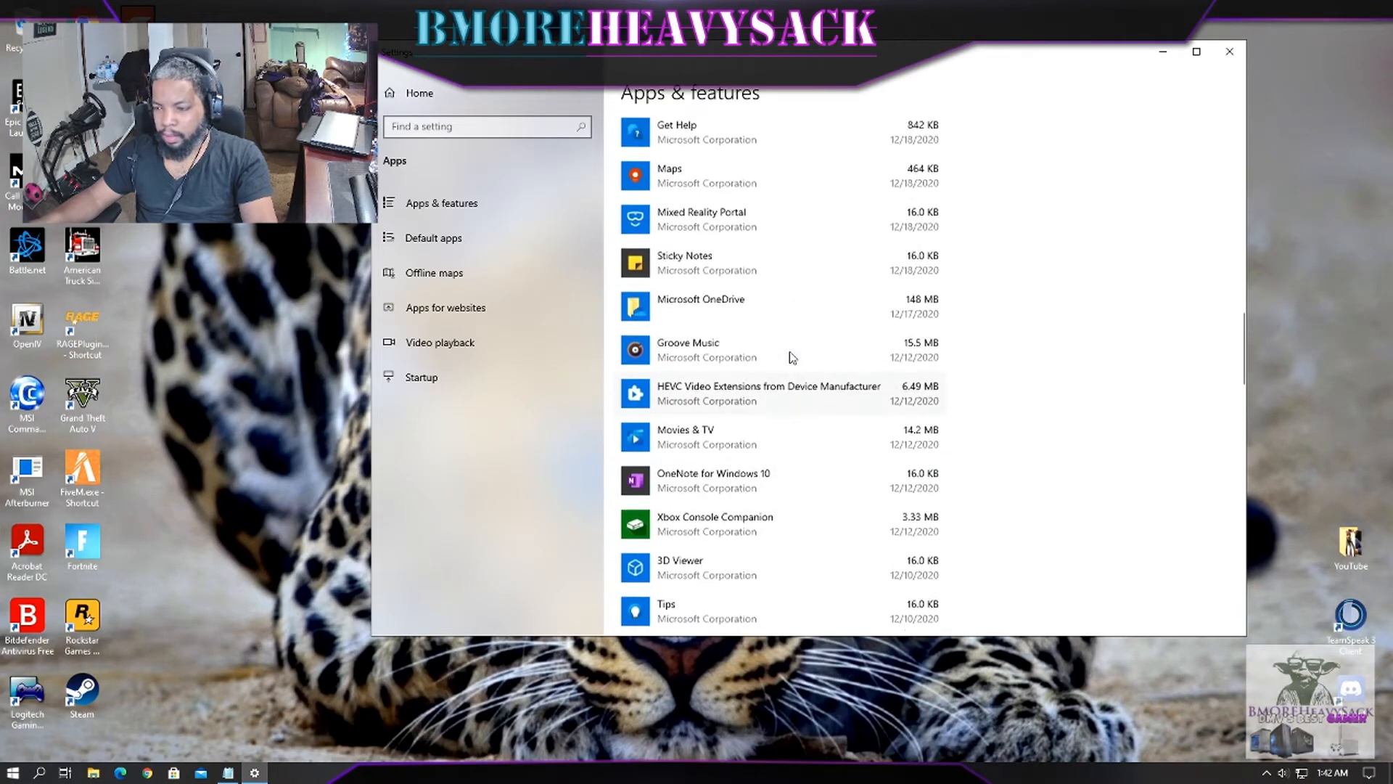
scroll(792, 357, up, 6)
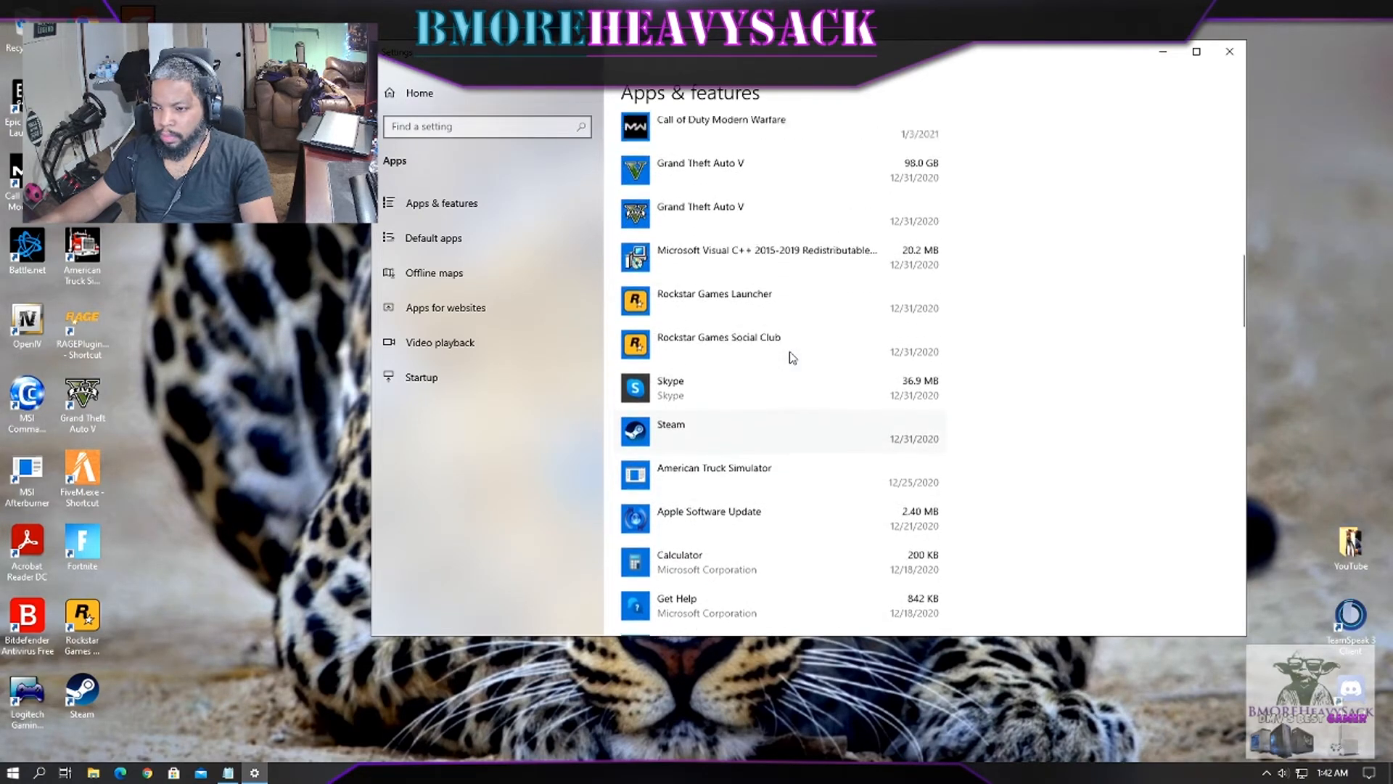
scroll(792, 357, up, 6)
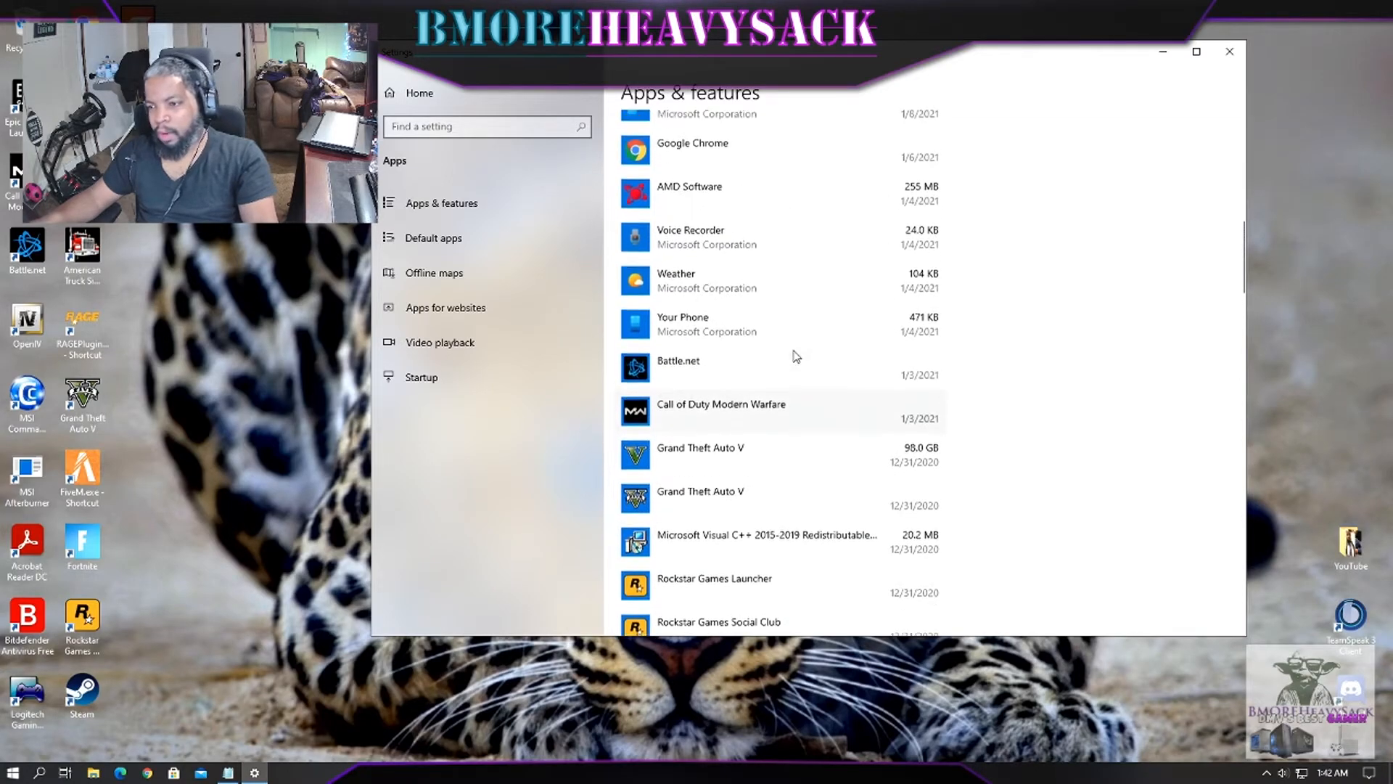
scroll(800, 360, up, 8)
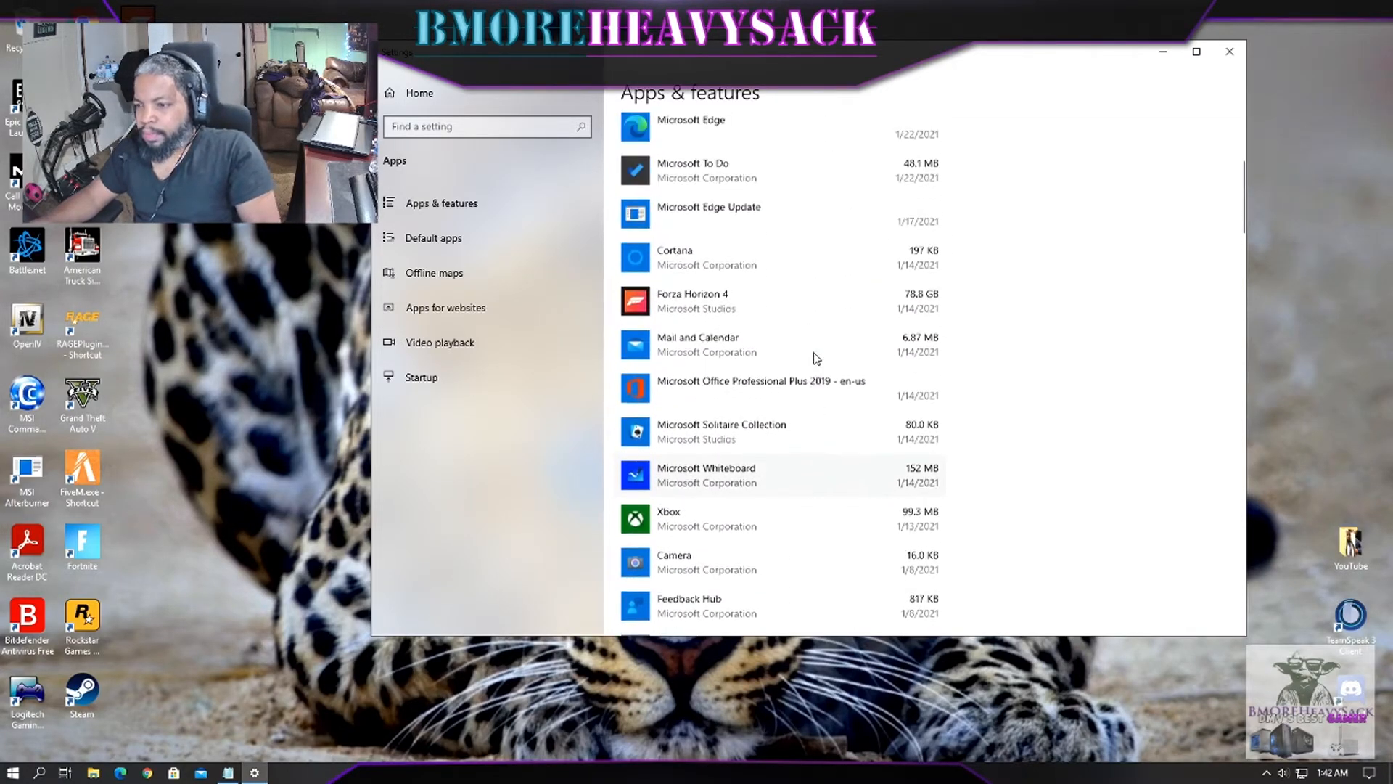
scroll(815, 358, up, 3)
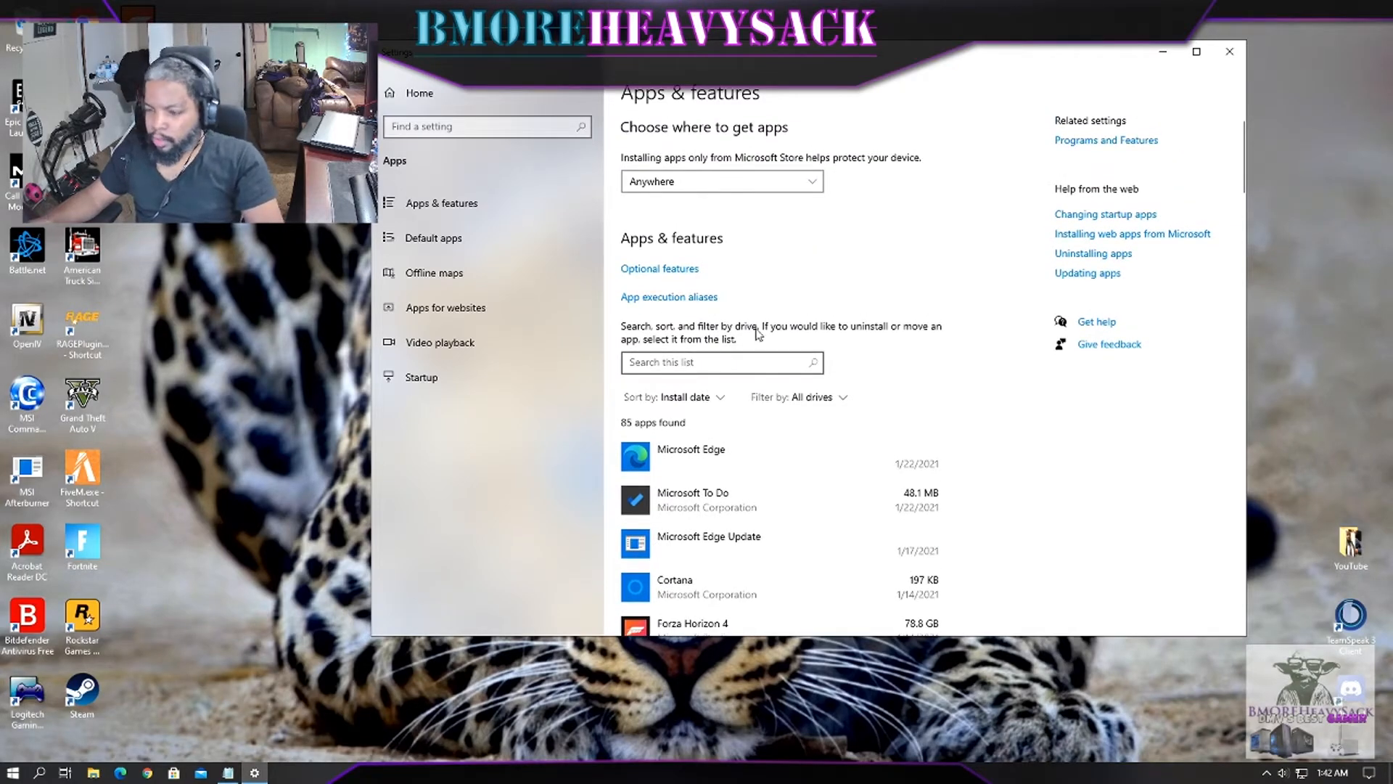
click(1232, 51)
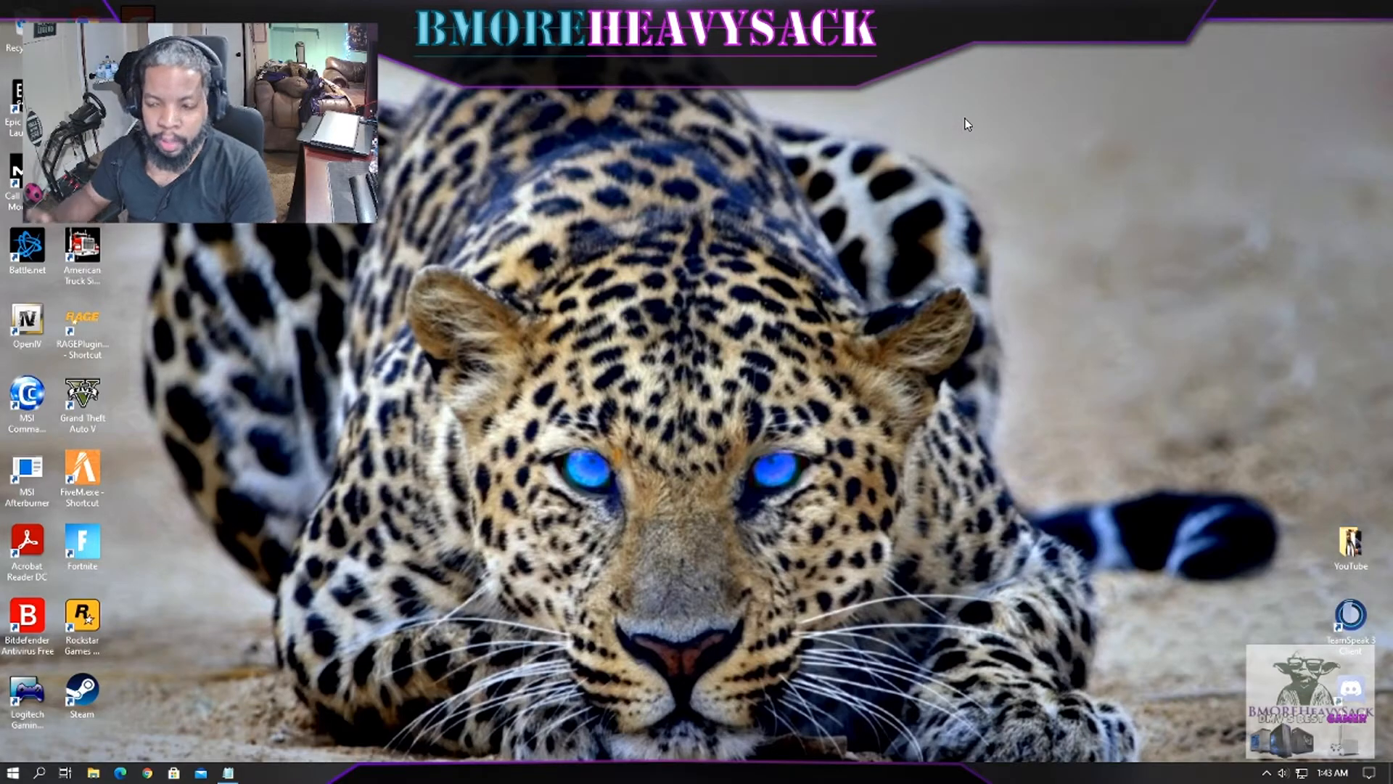
Step: Open Task Manager and examine the CPU and memory performance
right_click(662, 773)
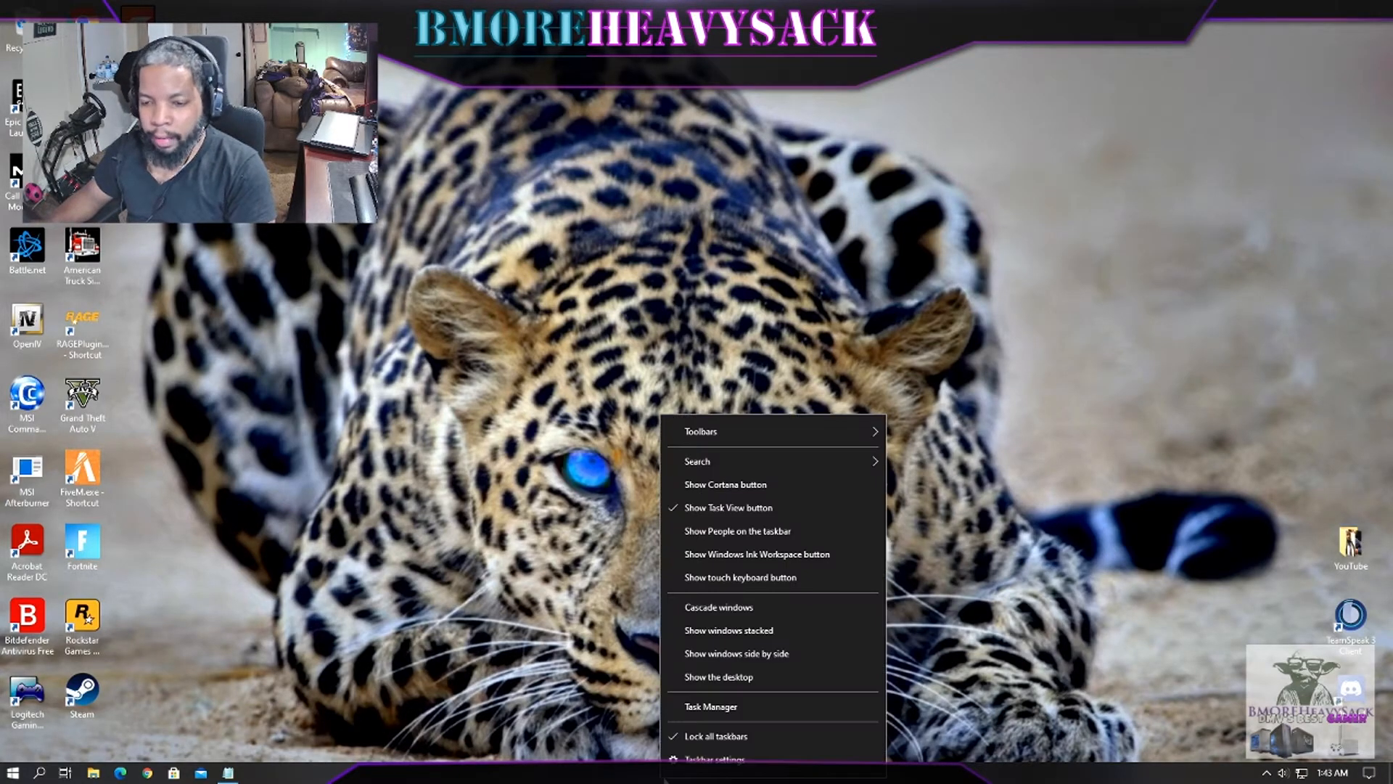
click(743, 708)
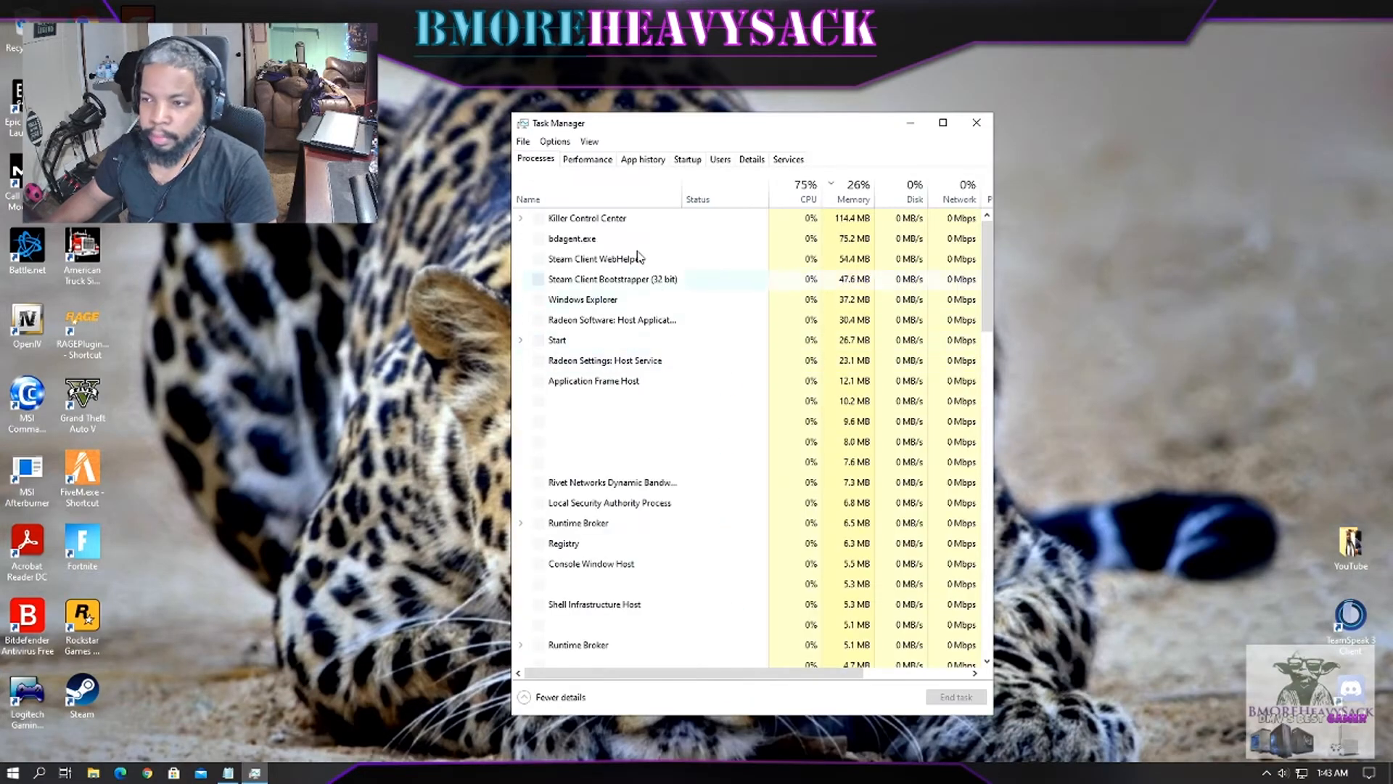
click(594, 161)
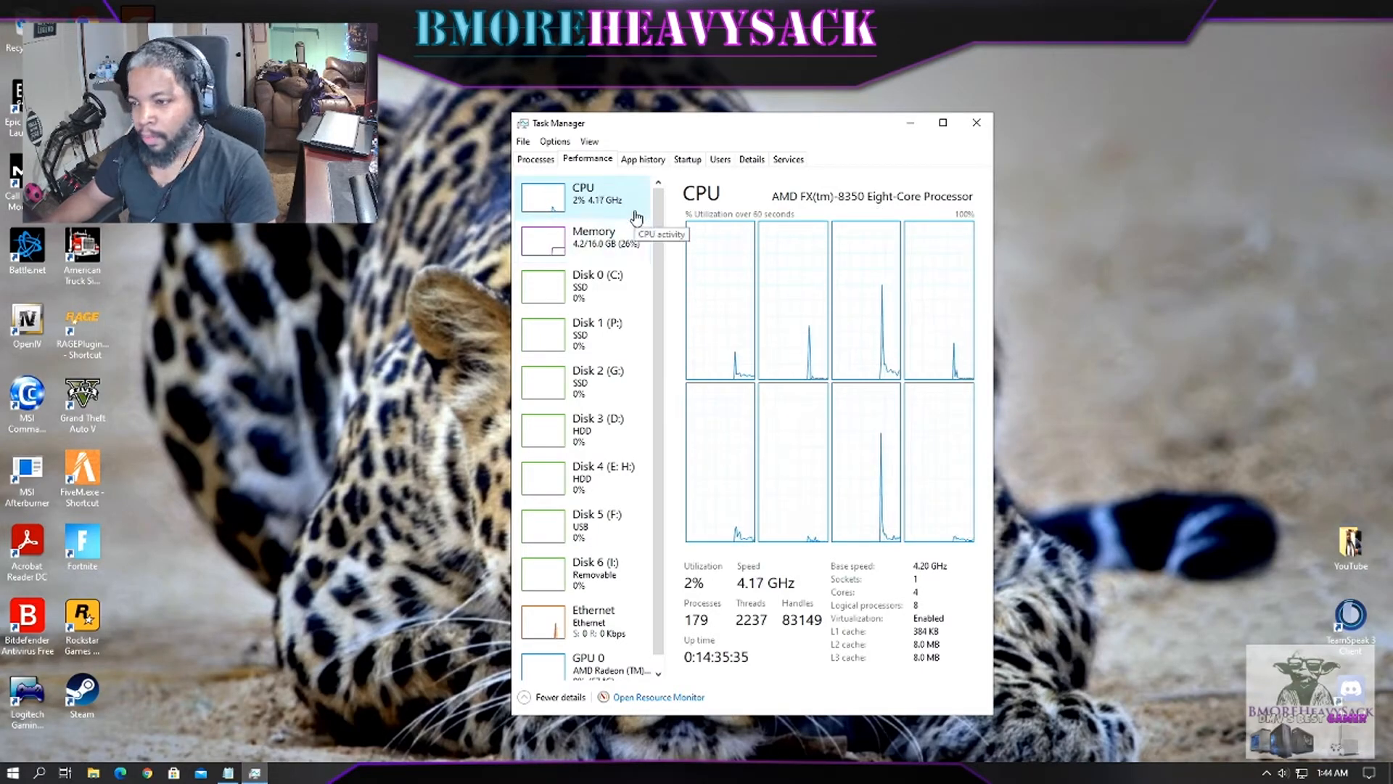
click(632, 250)
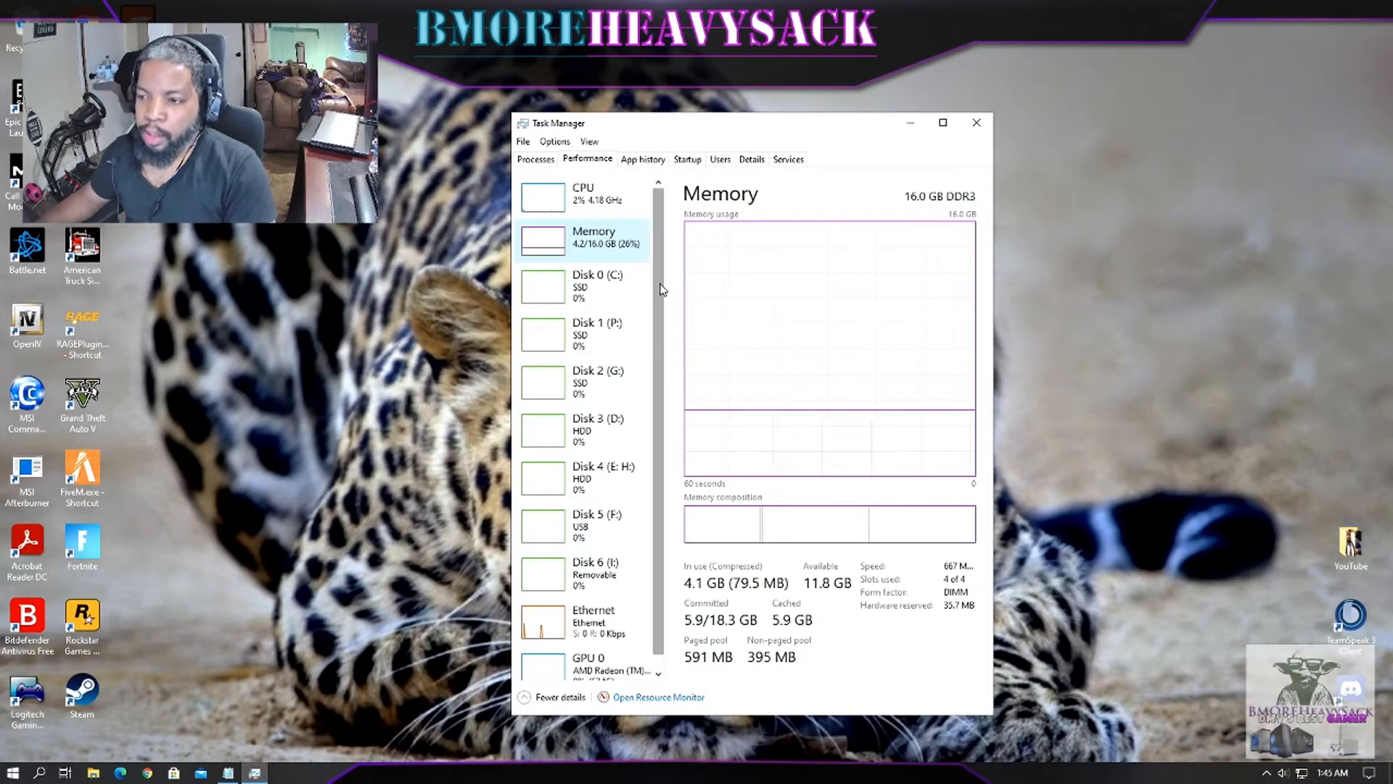
Step: Compare the performance details of Disk 0 (C:), Disk 2 (G:) and Disk 3 (D:)
scroll(662, 289, down, 1)
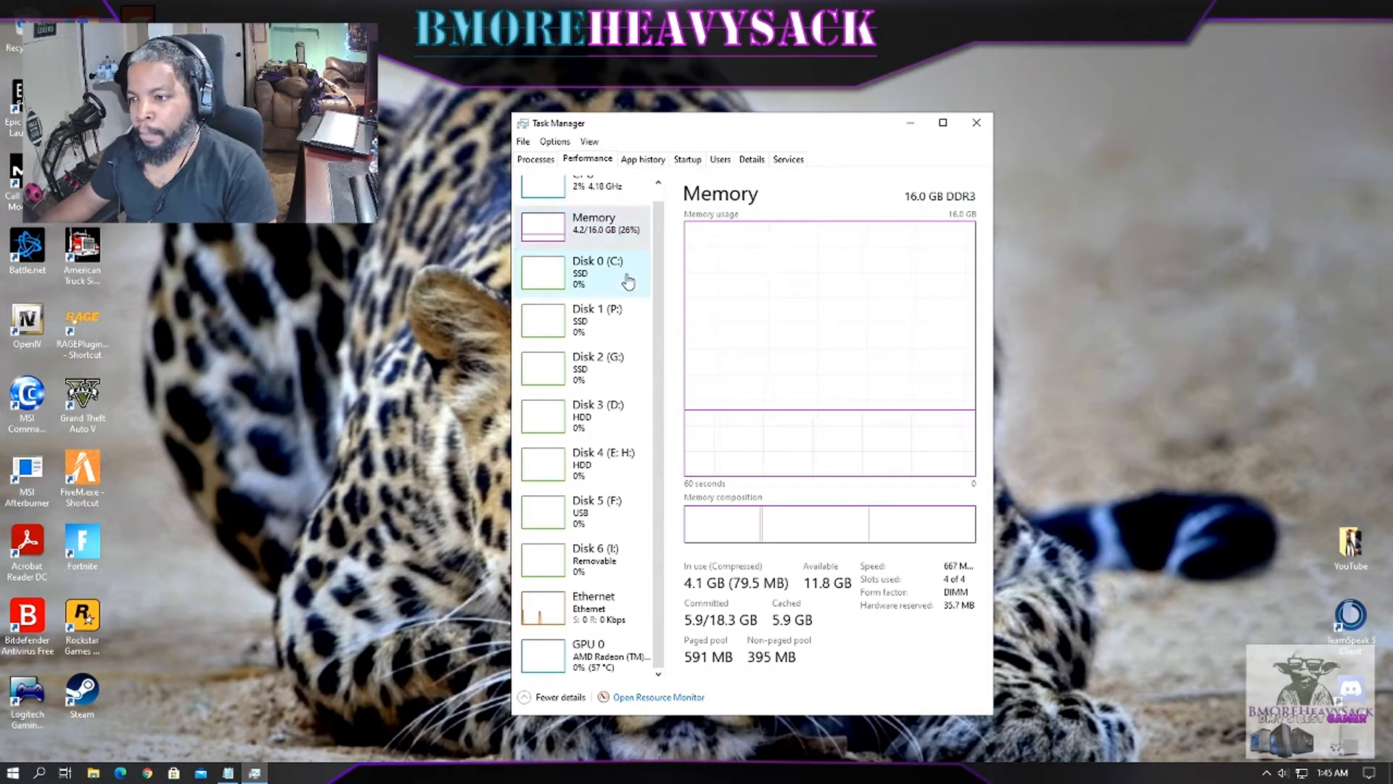
click(604, 279)
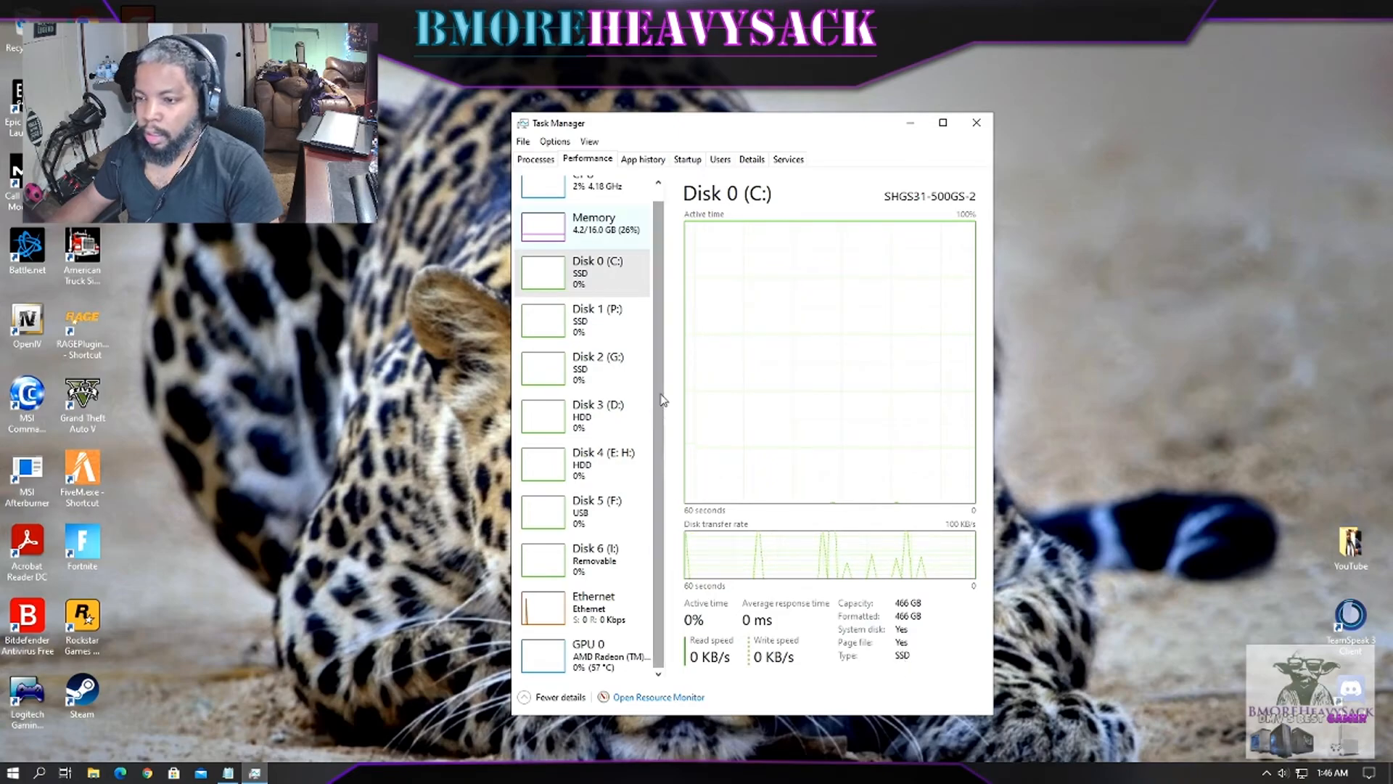
click(634, 373)
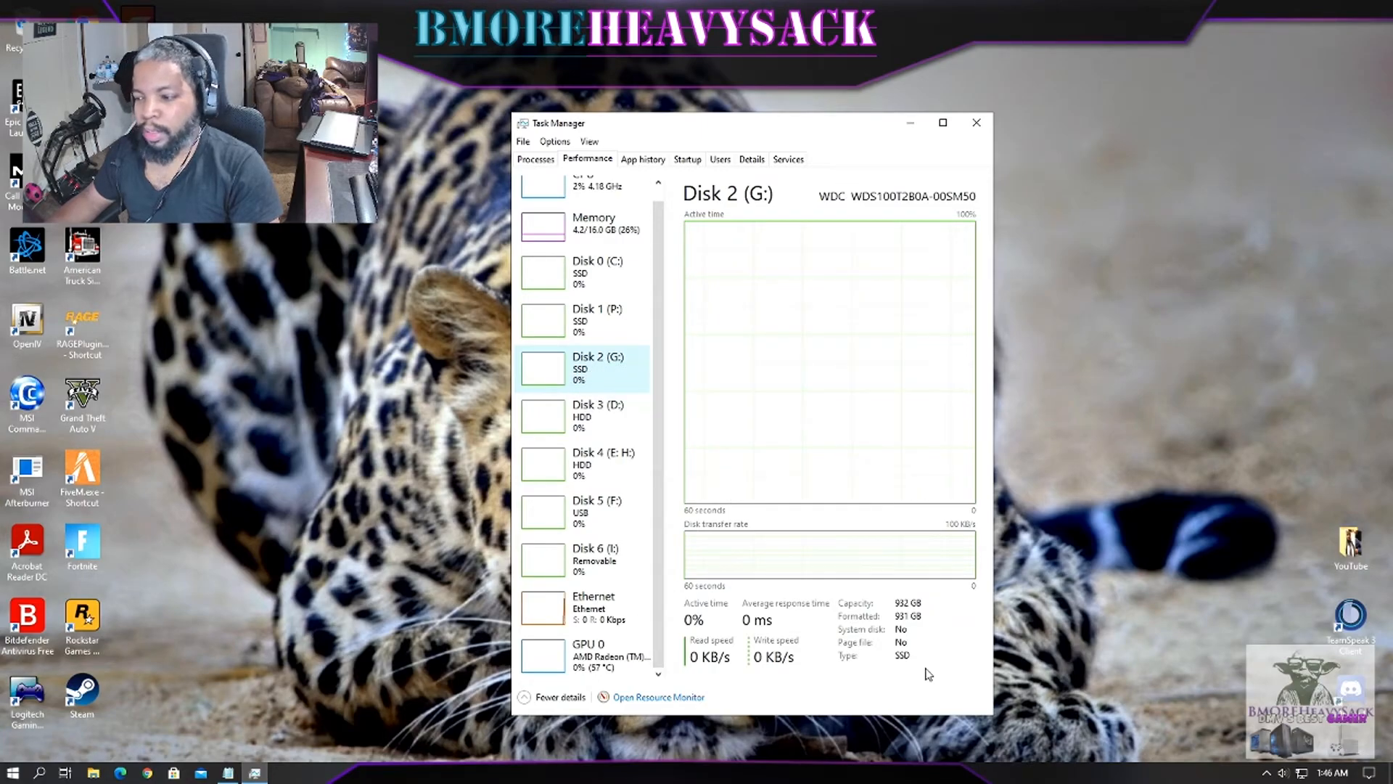
click(622, 284)
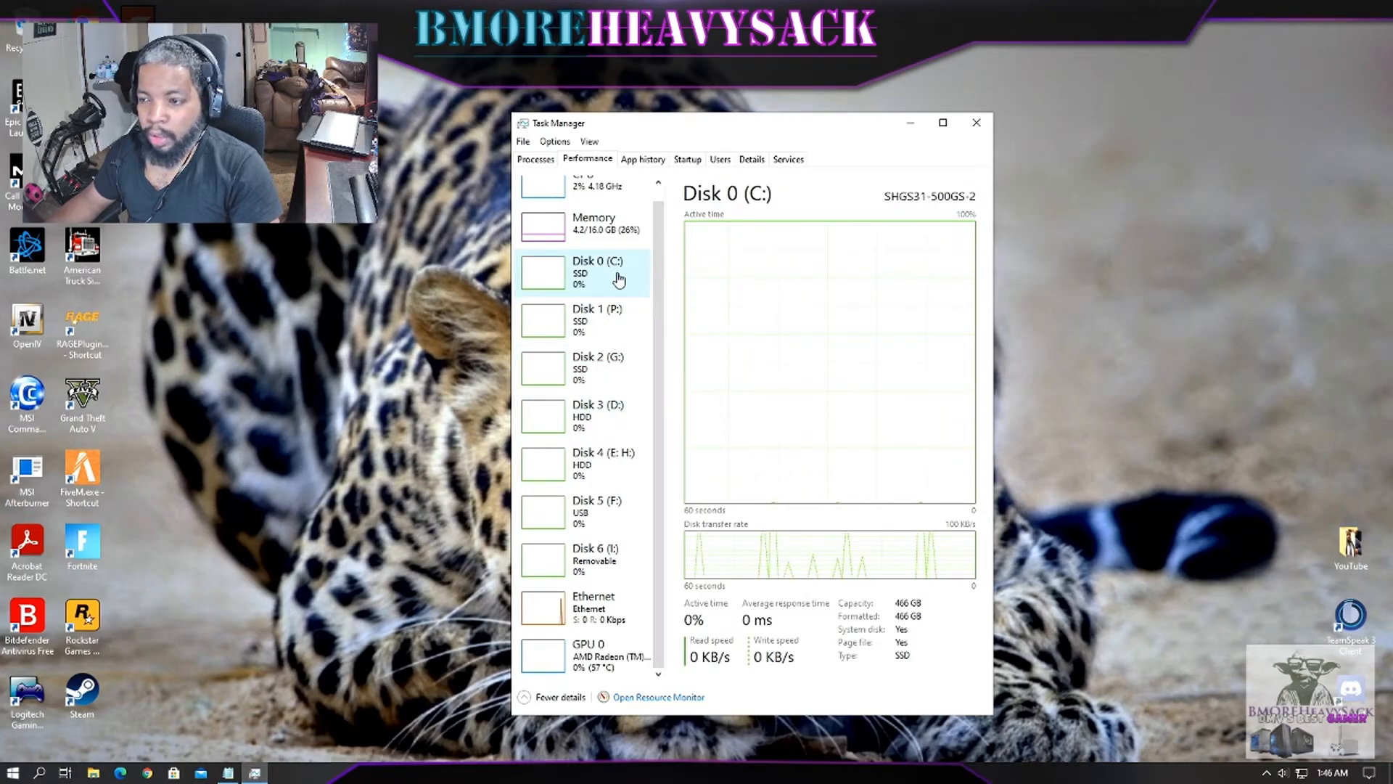
click(633, 437)
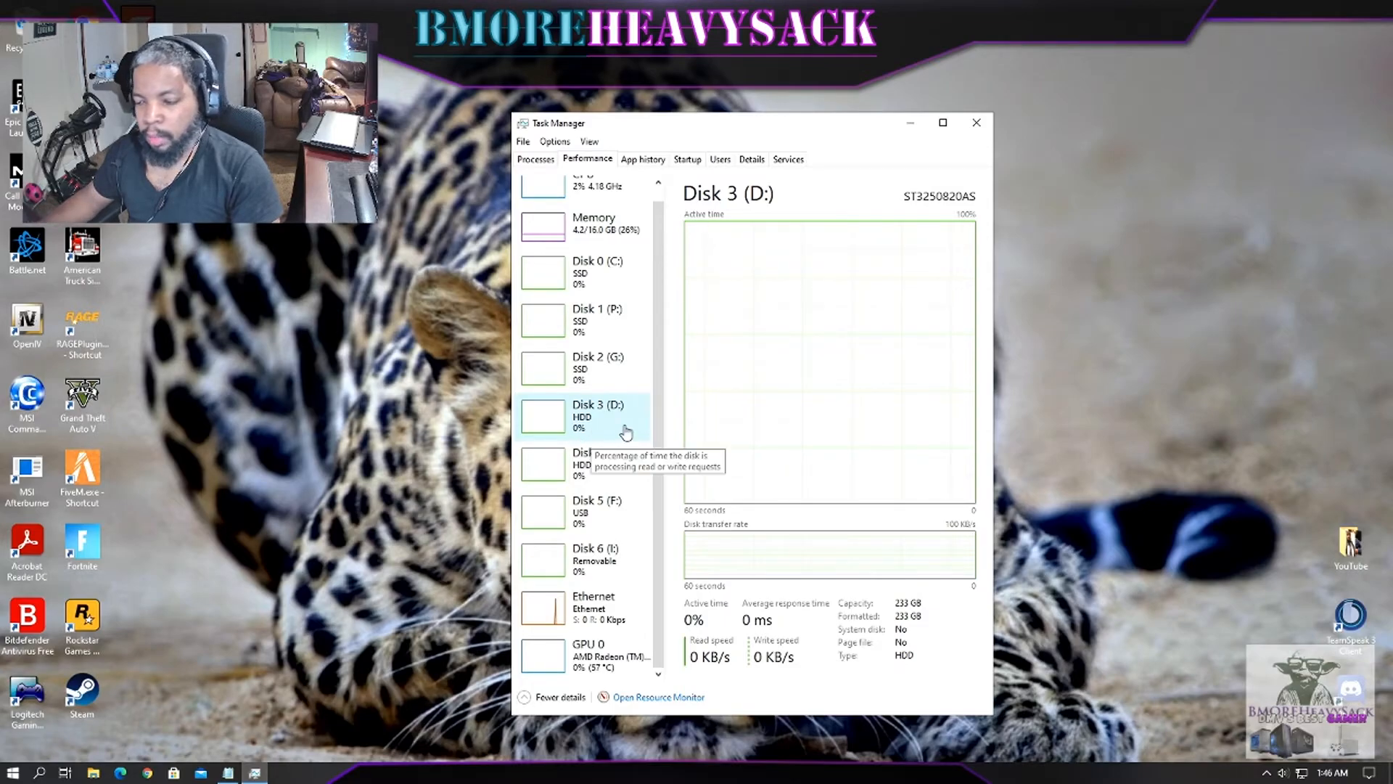
Step: Examine the Ethernet and GPU performance graphs and close Task Manager
click(584, 606)
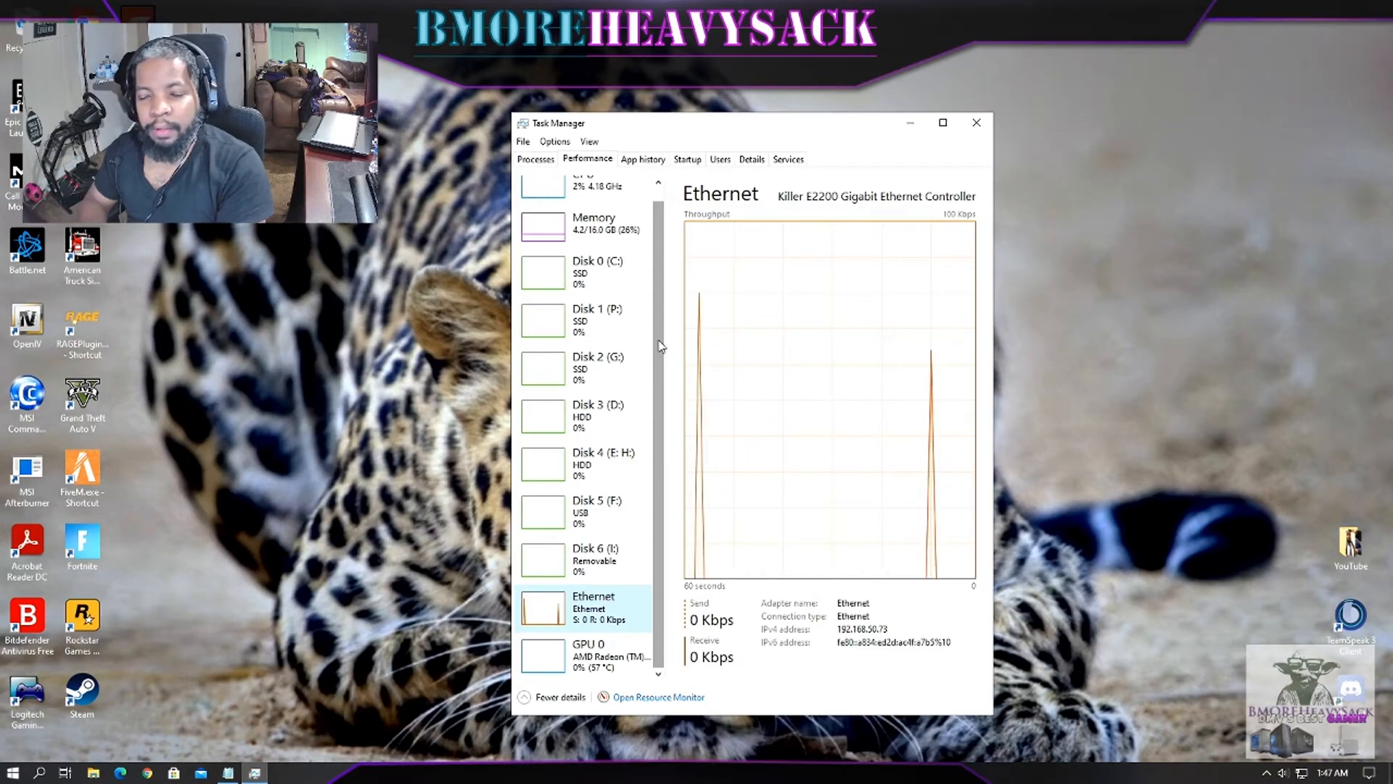
key(Down)
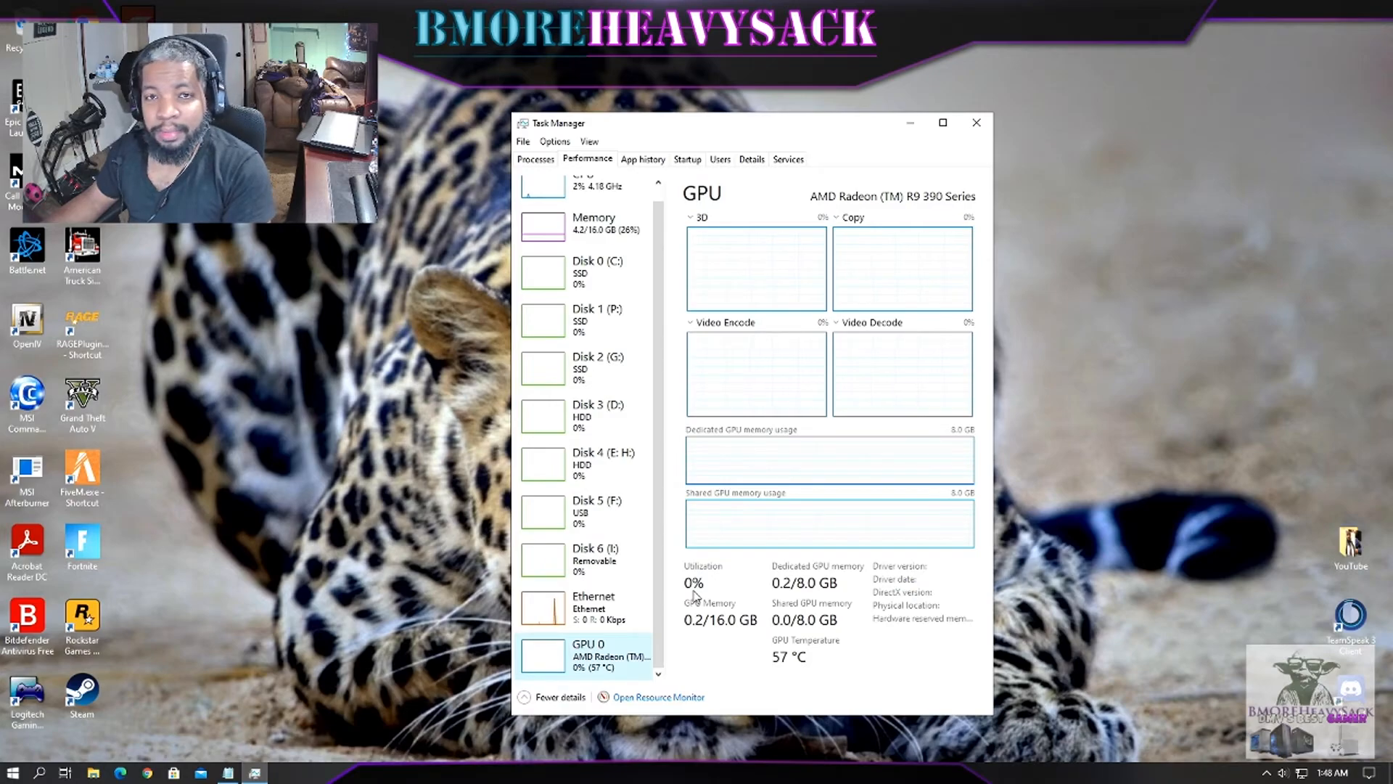
scroll(658, 210, up, 1)
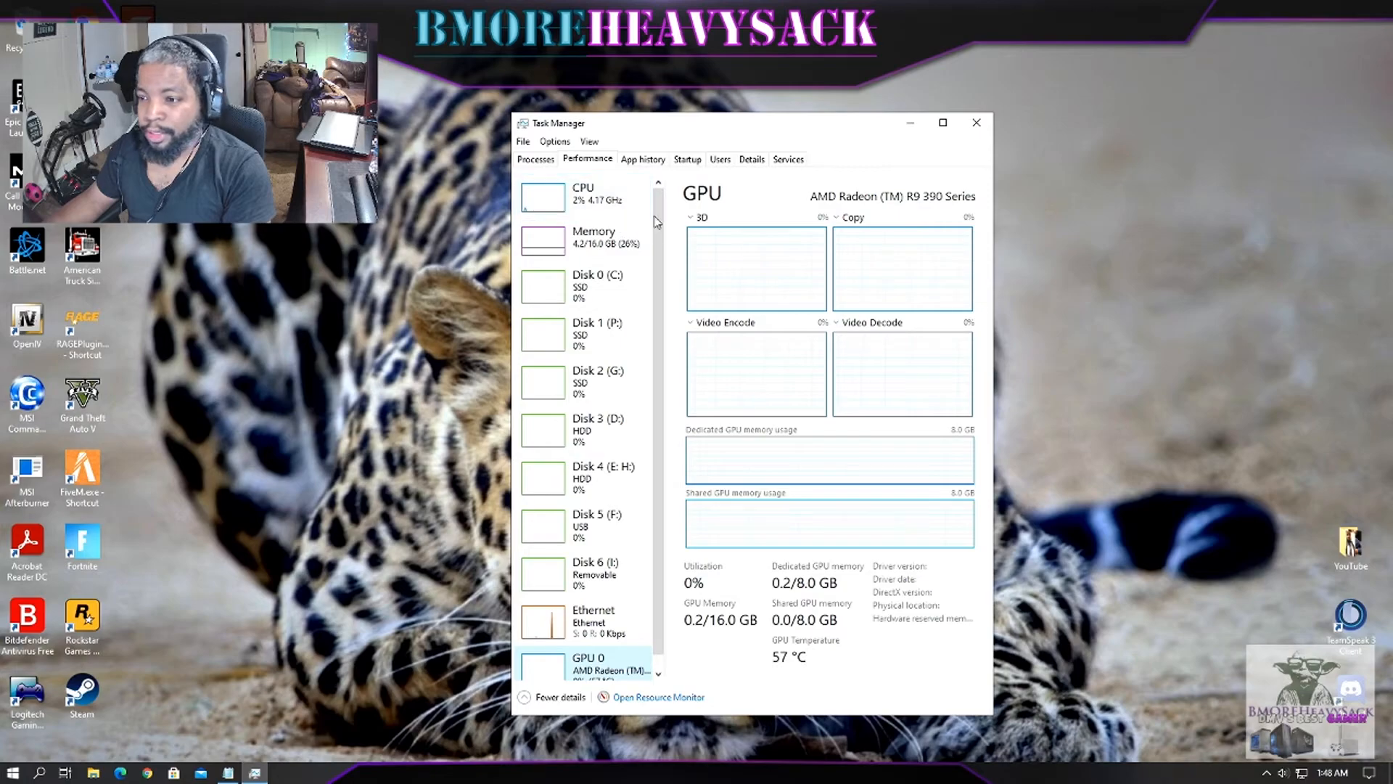
scroll(663, 250, down, 1)
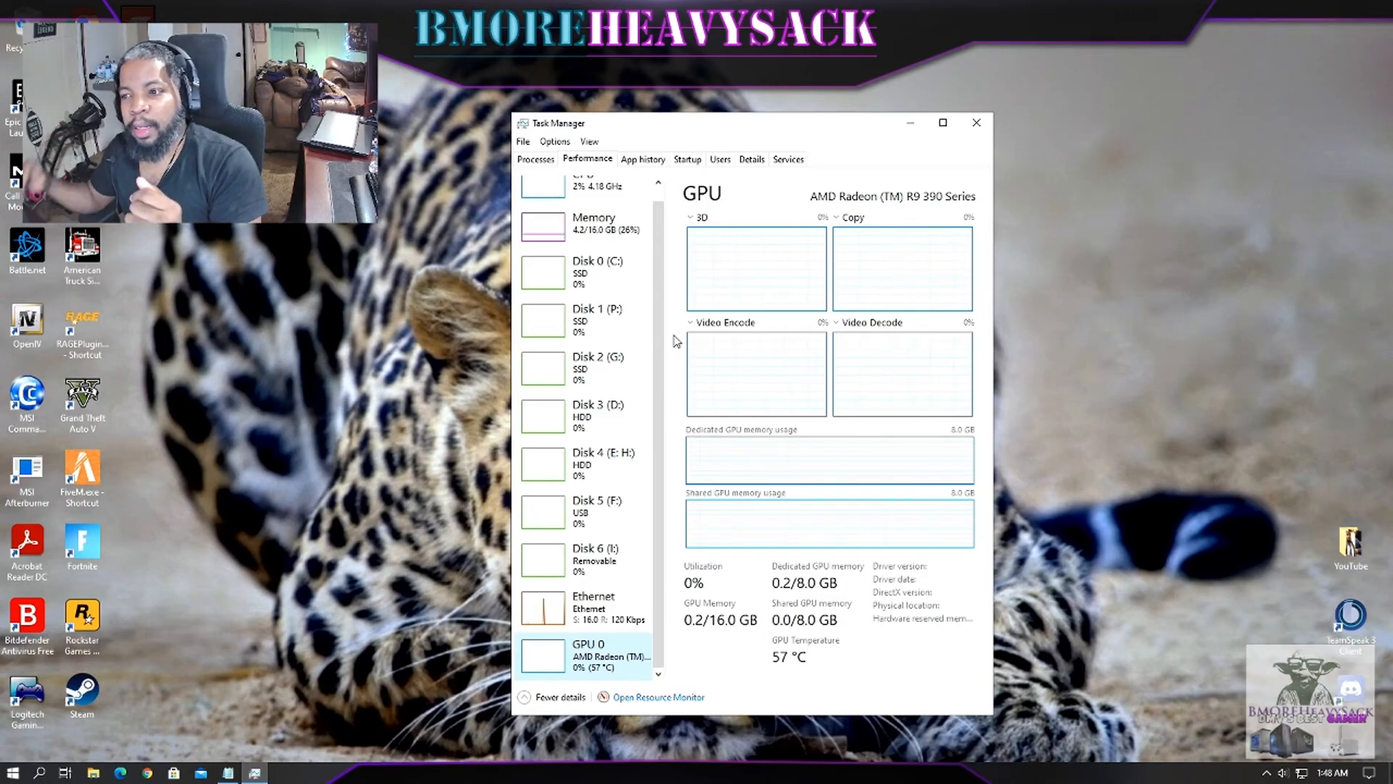
scroll(660, 203, up, 1)
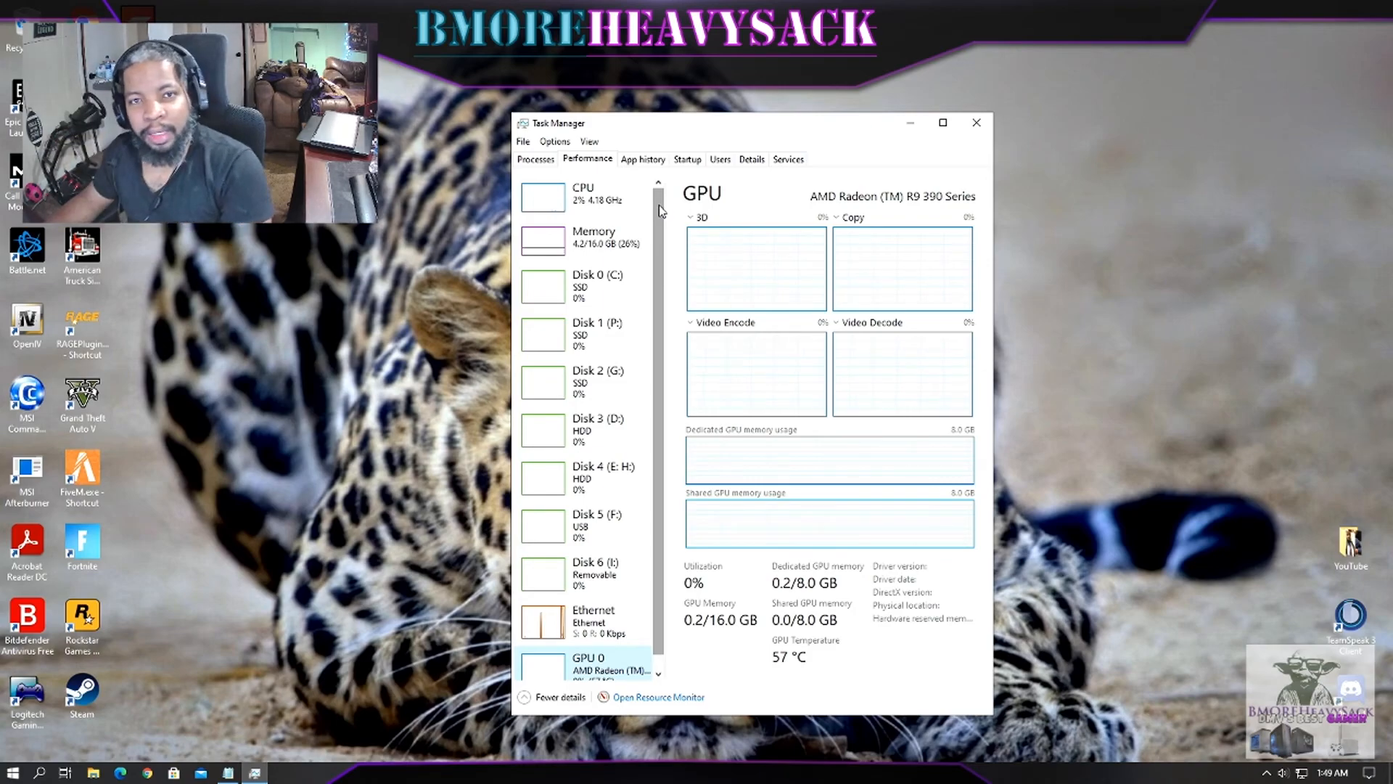
click(966, 131)
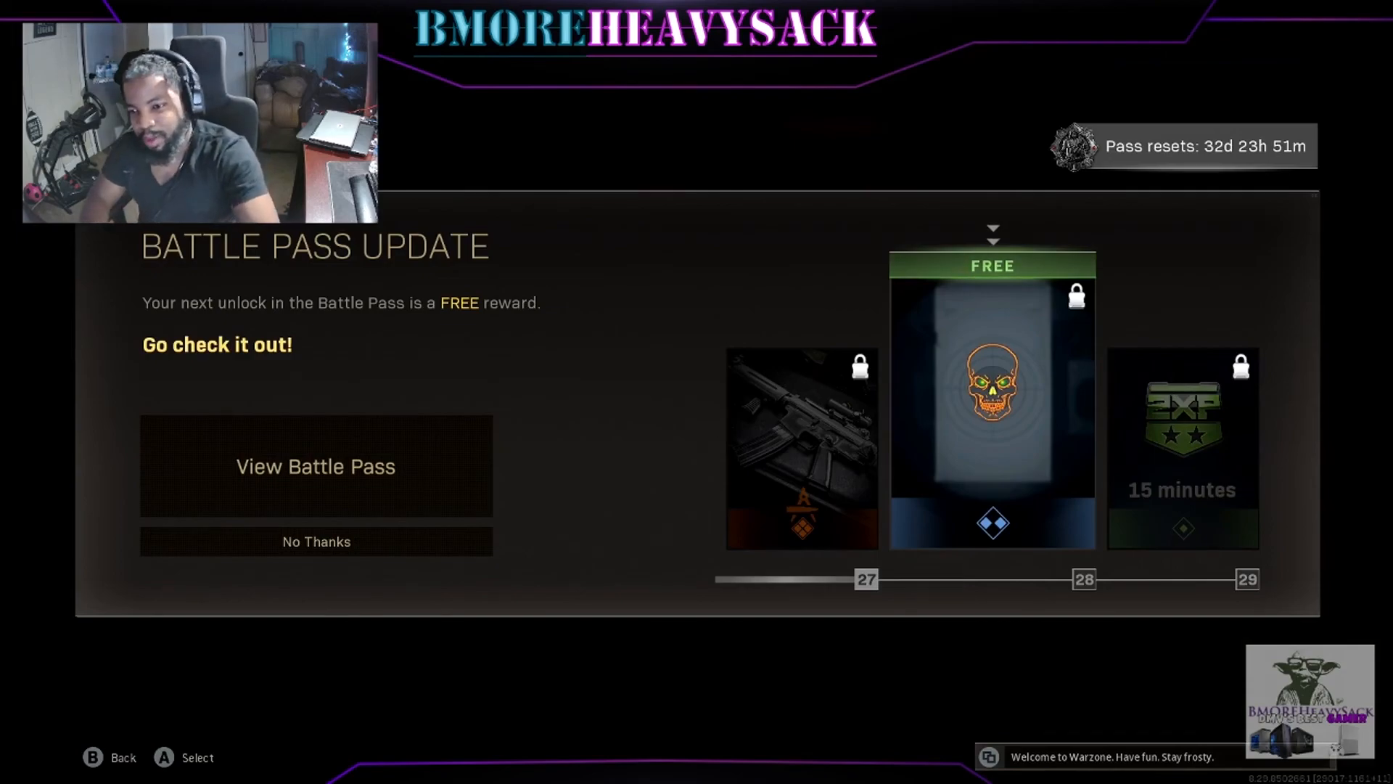
Step: Decline viewing the Battle Pass update in Call of Duty Warzone and continue to the game lobby
key(Down)
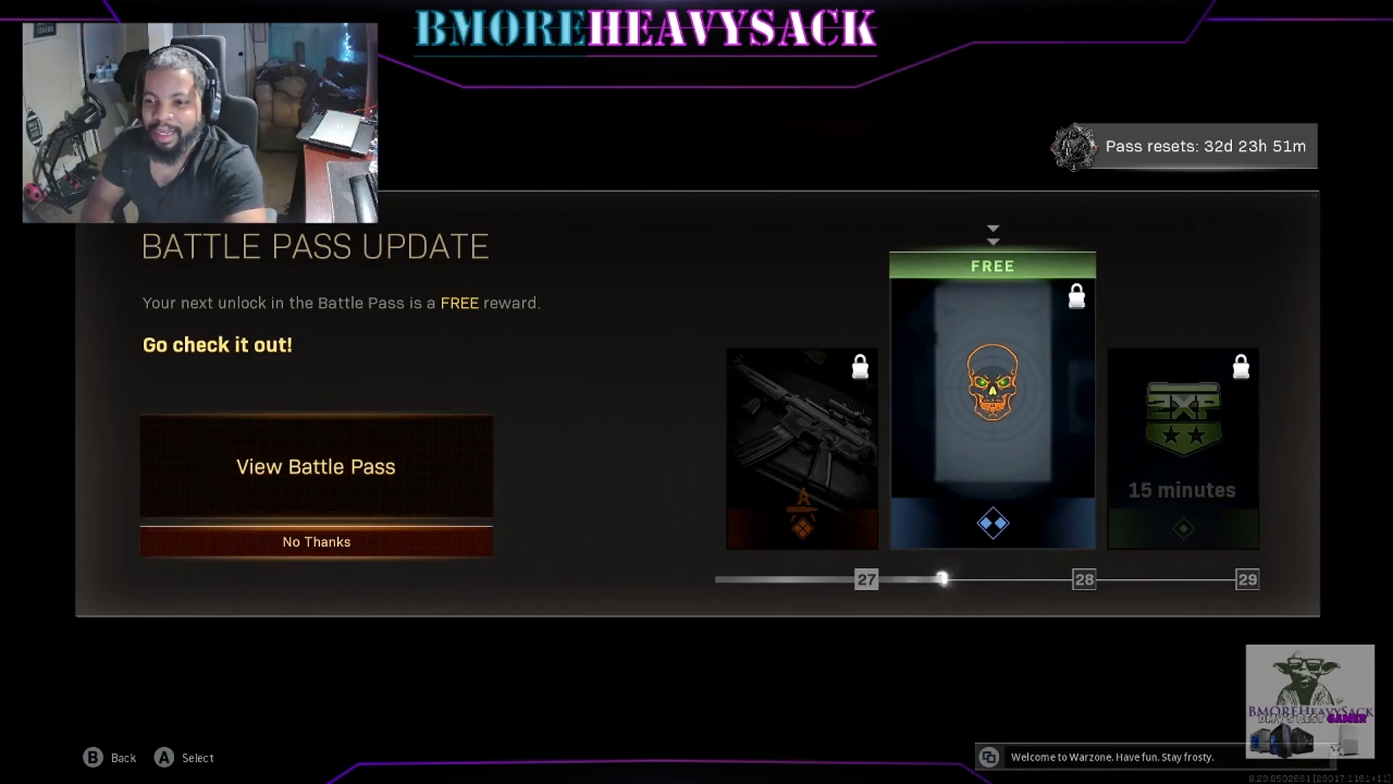
key(Return)
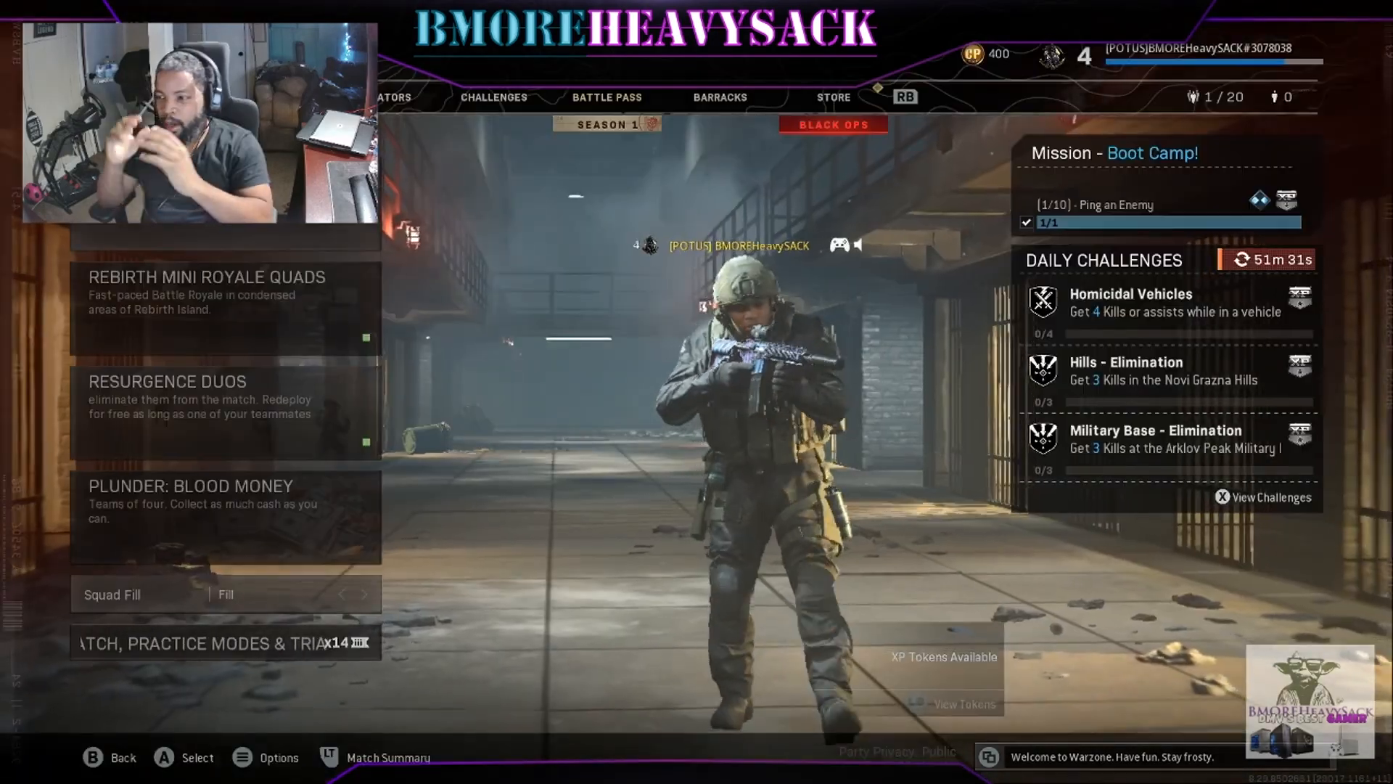